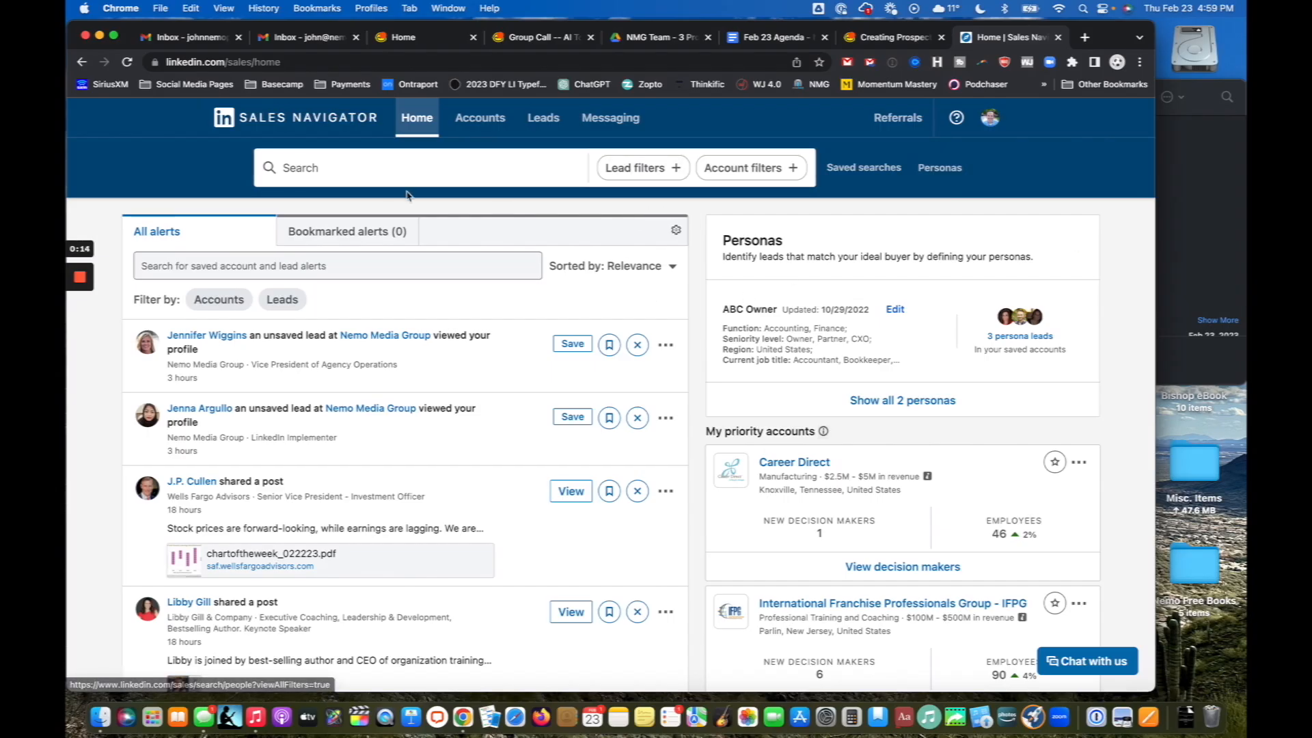
Step: Open the lead filters for a new people search
scroll(625, 173, up, 5)
scroll(671, 170, up, 3)
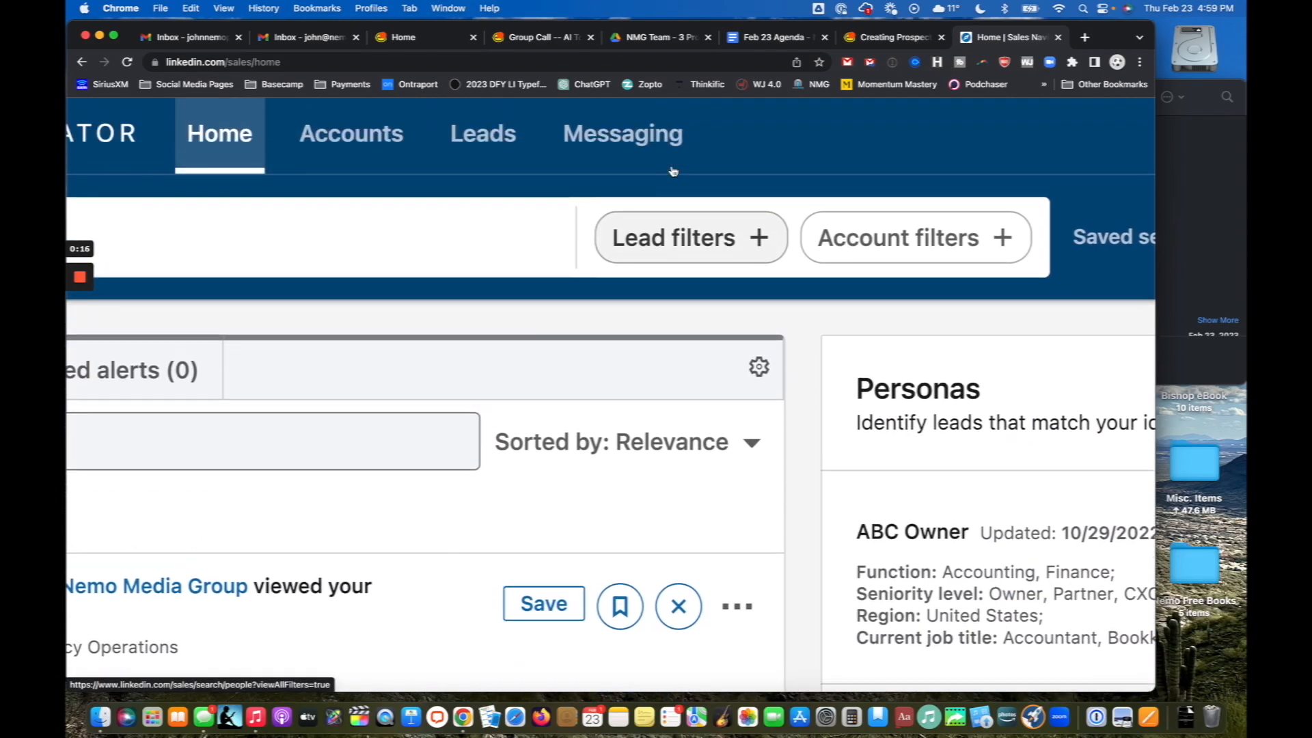
scroll(670, 260, up, 3)
scroll(671, 261, down, 5)
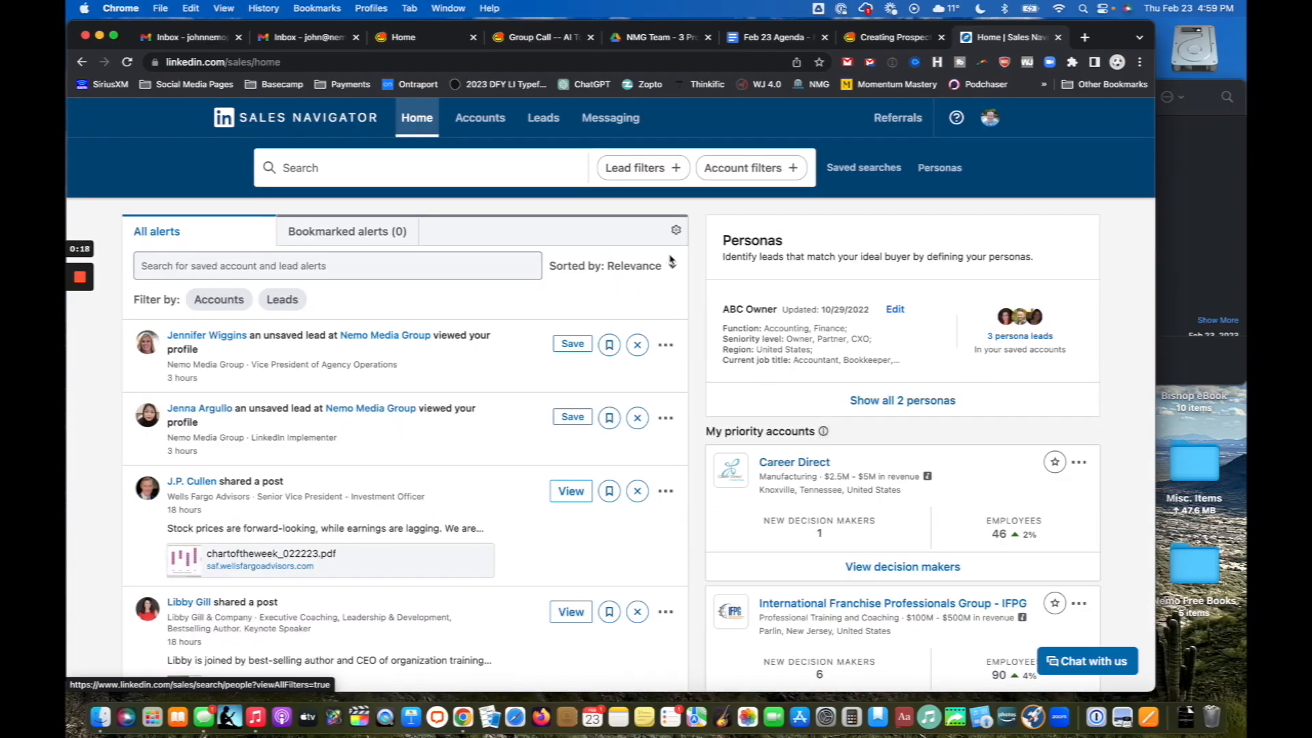
click(629, 167)
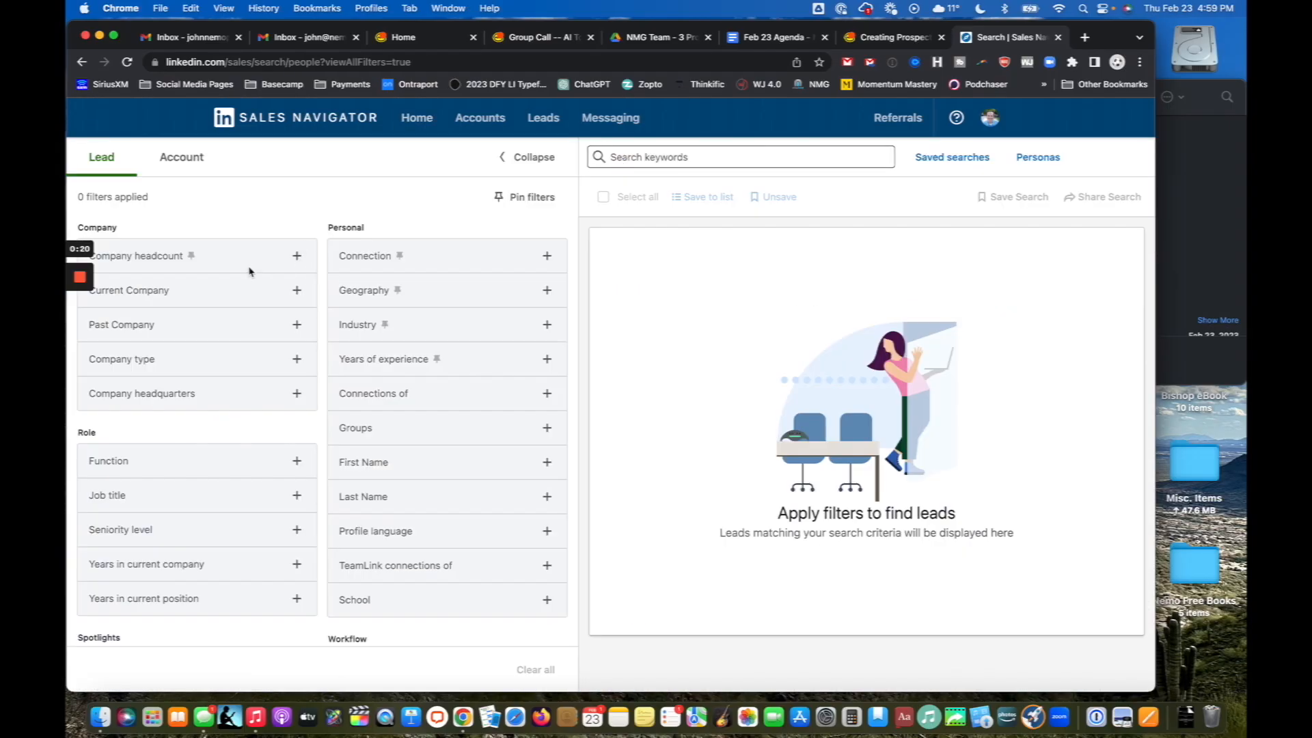
Step: Look through the available Company, Role, Spotlights, Posted Content, Personal and Workflow lead filters
scroll(248, 270, up, 5)
scroll(249, 270, down, 6)
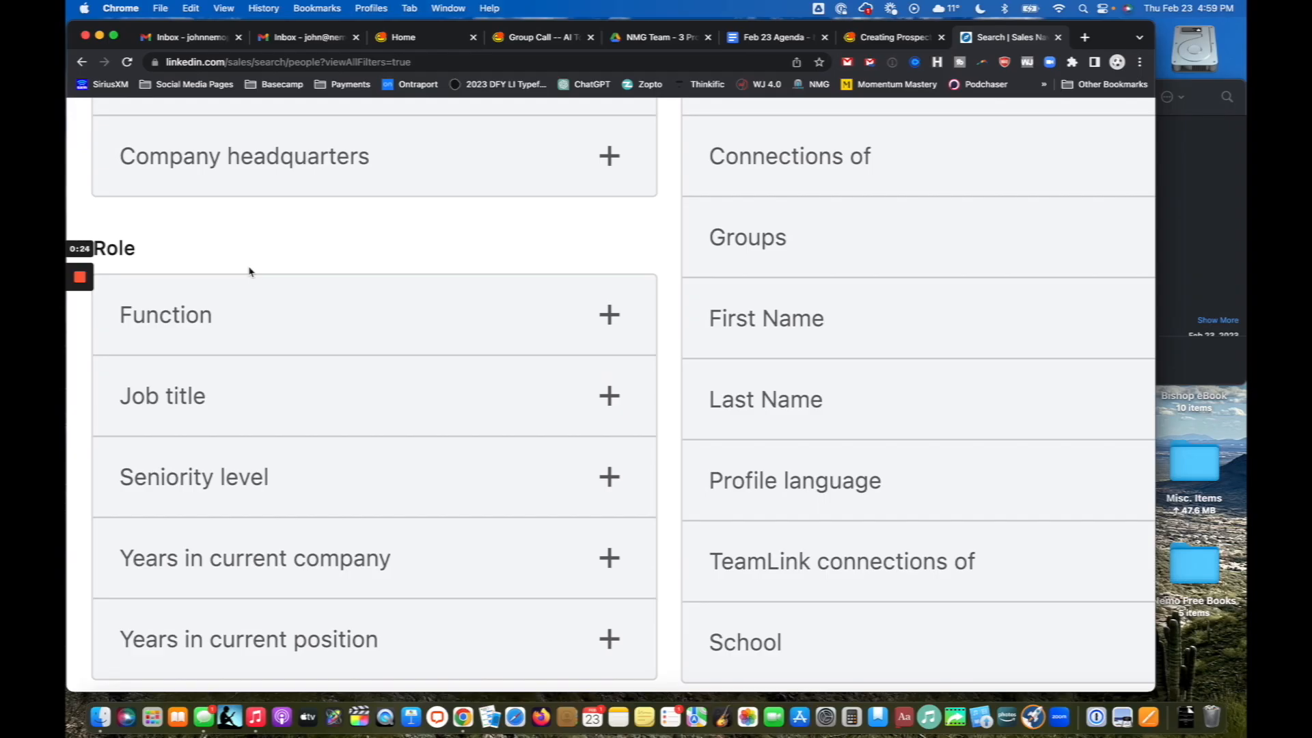
scroll(248, 272, down, 6)
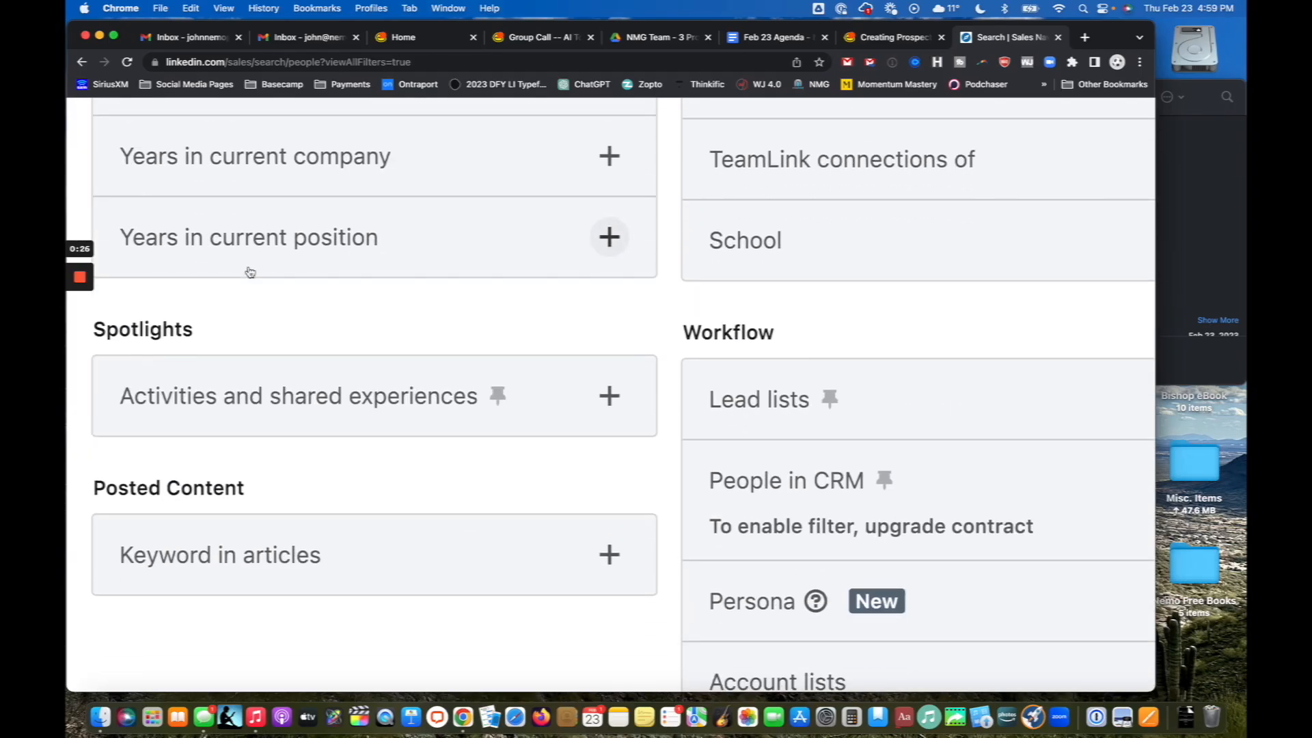
scroll(755, 396, right, 3)
scroll(755, 398, up, 8)
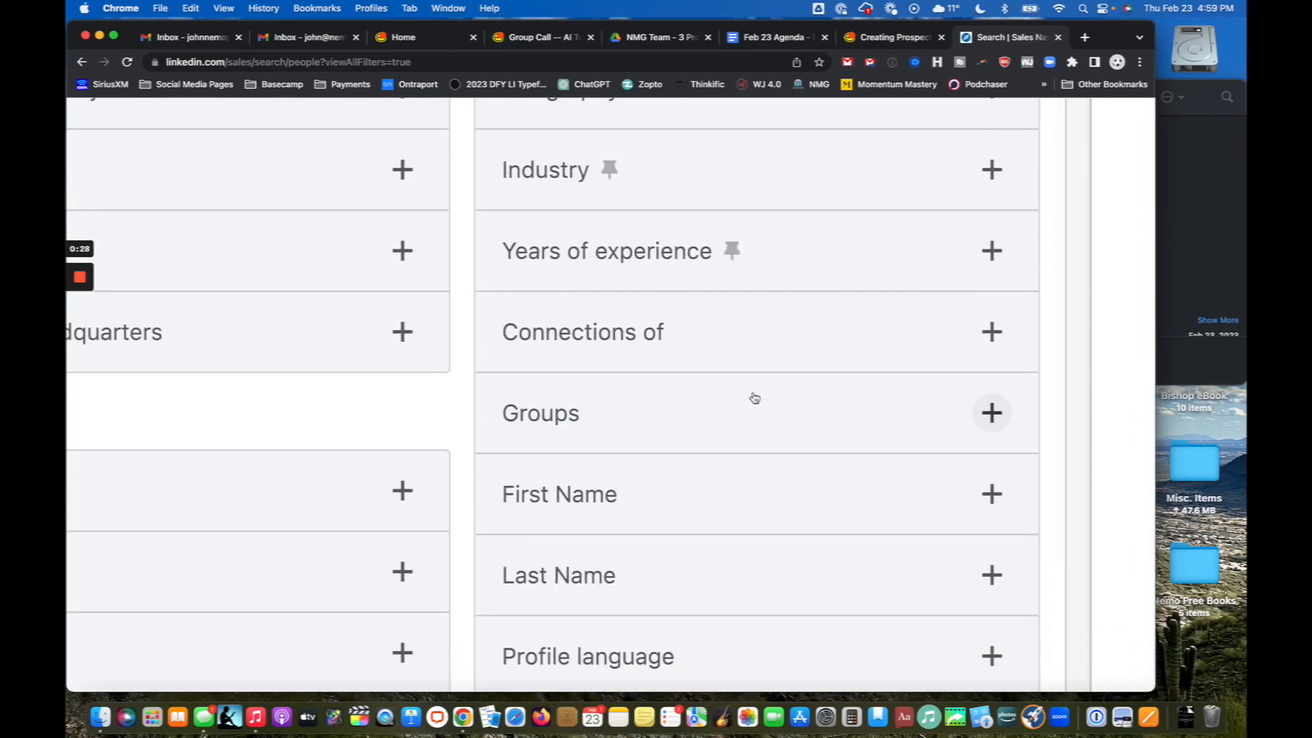
scroll(754, 398, down, 5)
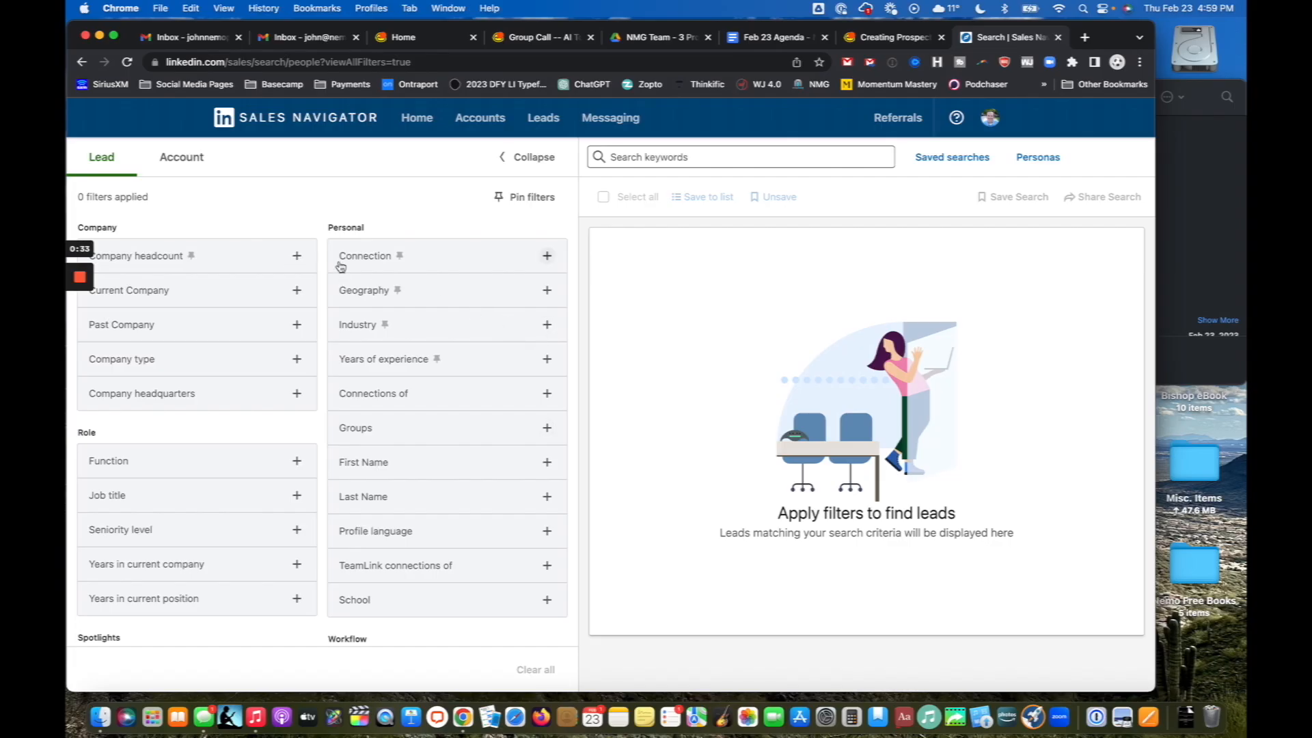
Step: Filter the leads by 1st Degree Connections and check the number of results
scroll(340, 266, up, 5)
click(963, 244)
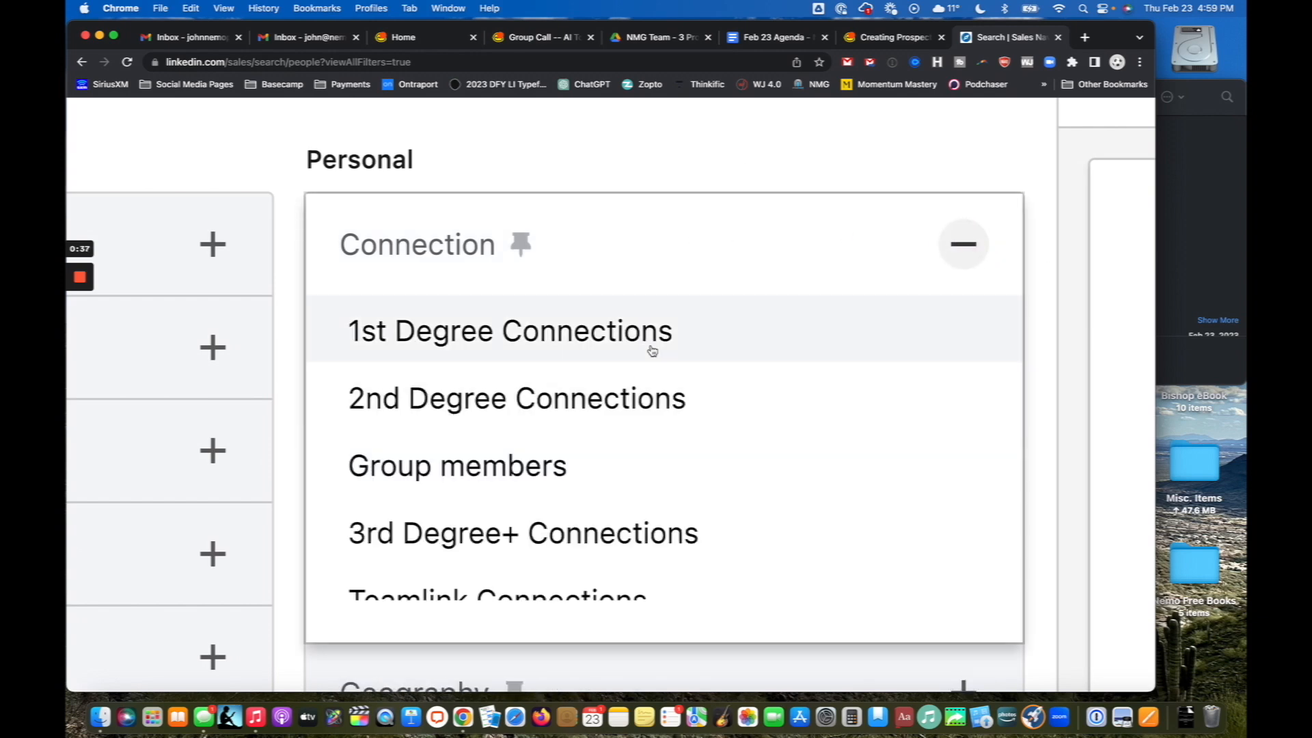
click(653, 351)
scroll(651, 348, down, 5)
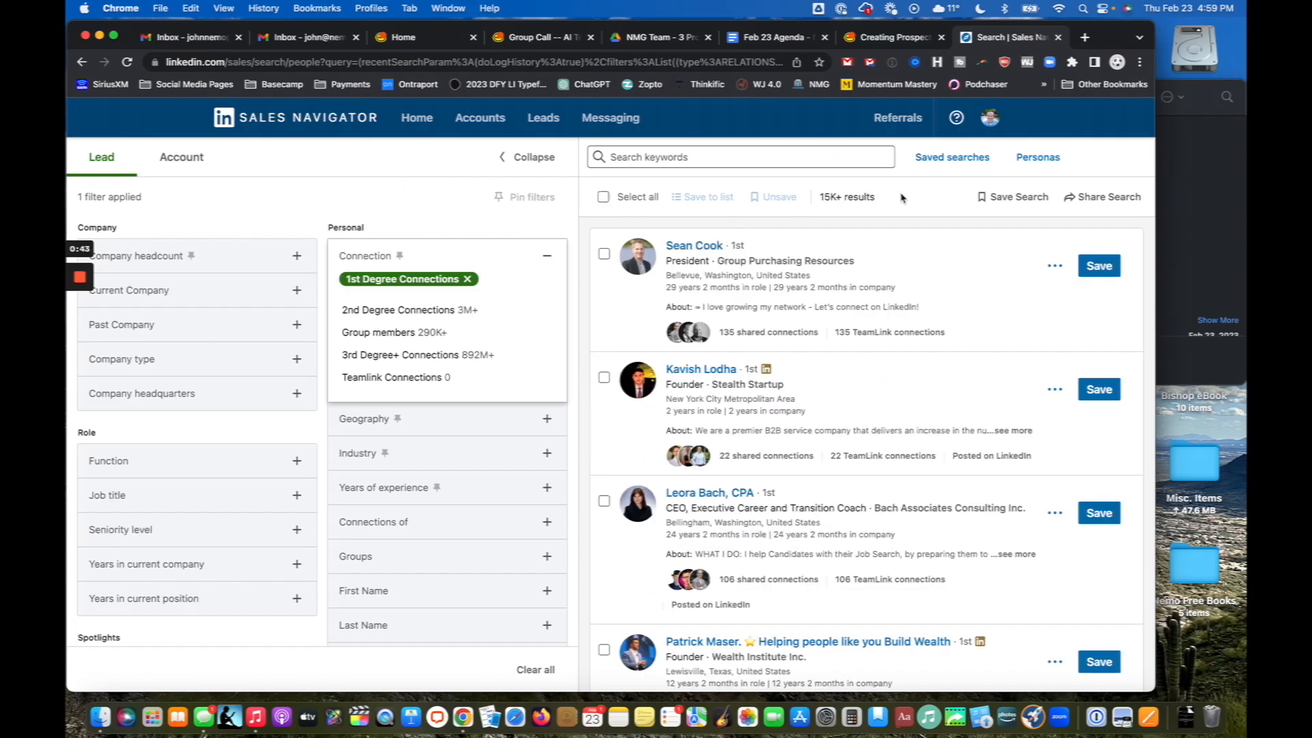
scroll(900, 198, up, 5)
drag(884, 203, 642, 205)
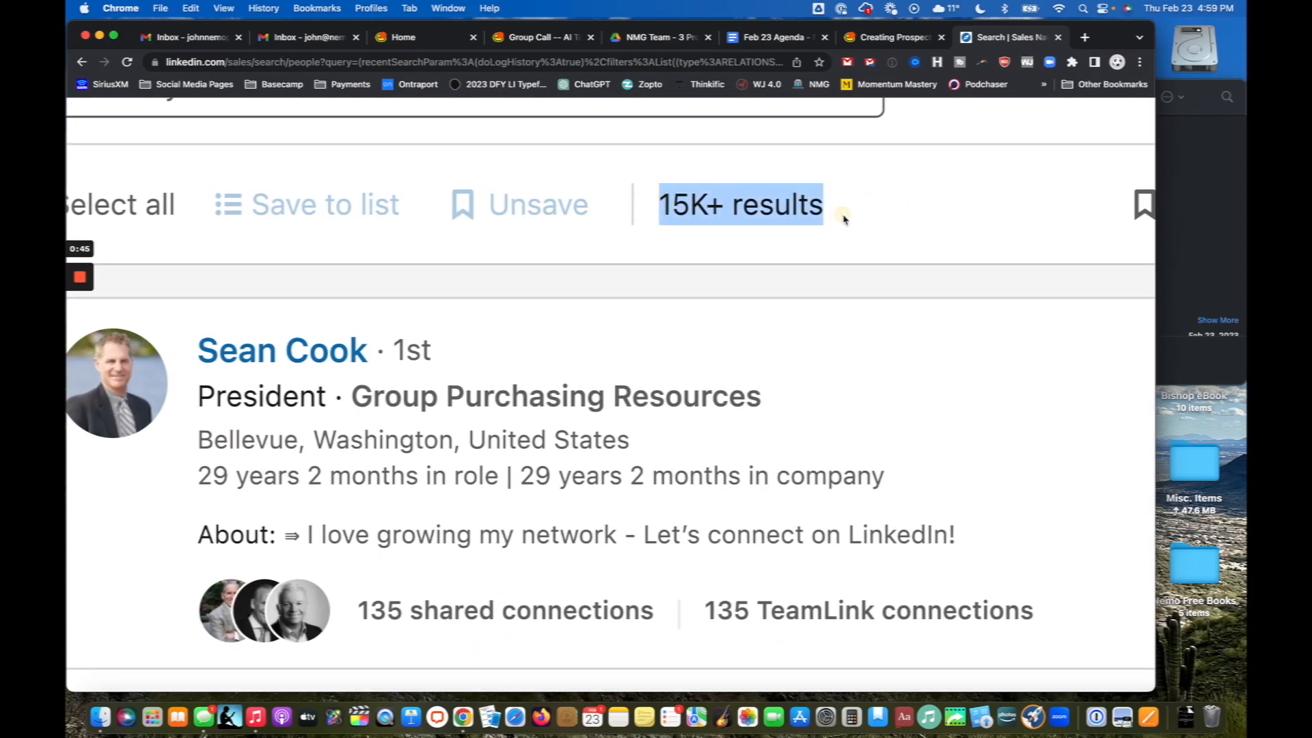
scroll(845, 219, down, 5)
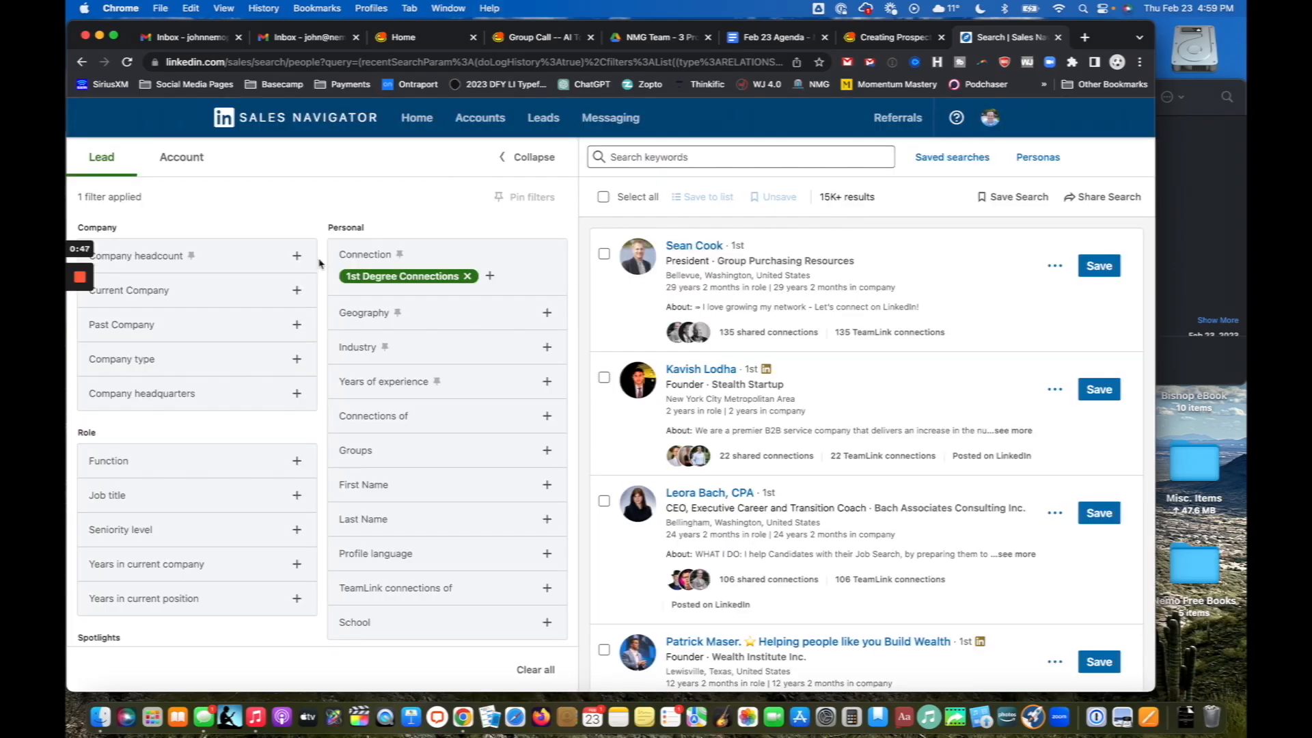
Step: Remove the 1st Degree Connections filter from the lead search
click(80, 335)
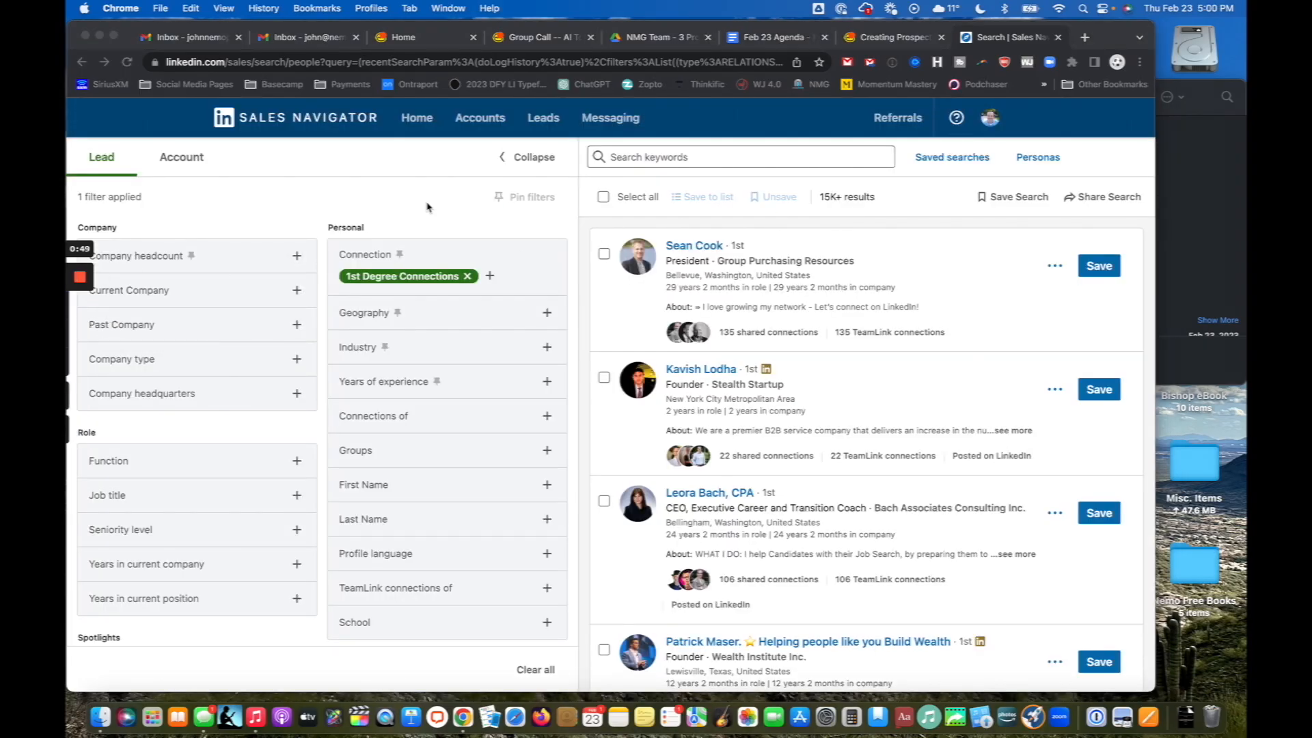
click(427, 207)
scroll(383, 289, up, 5)
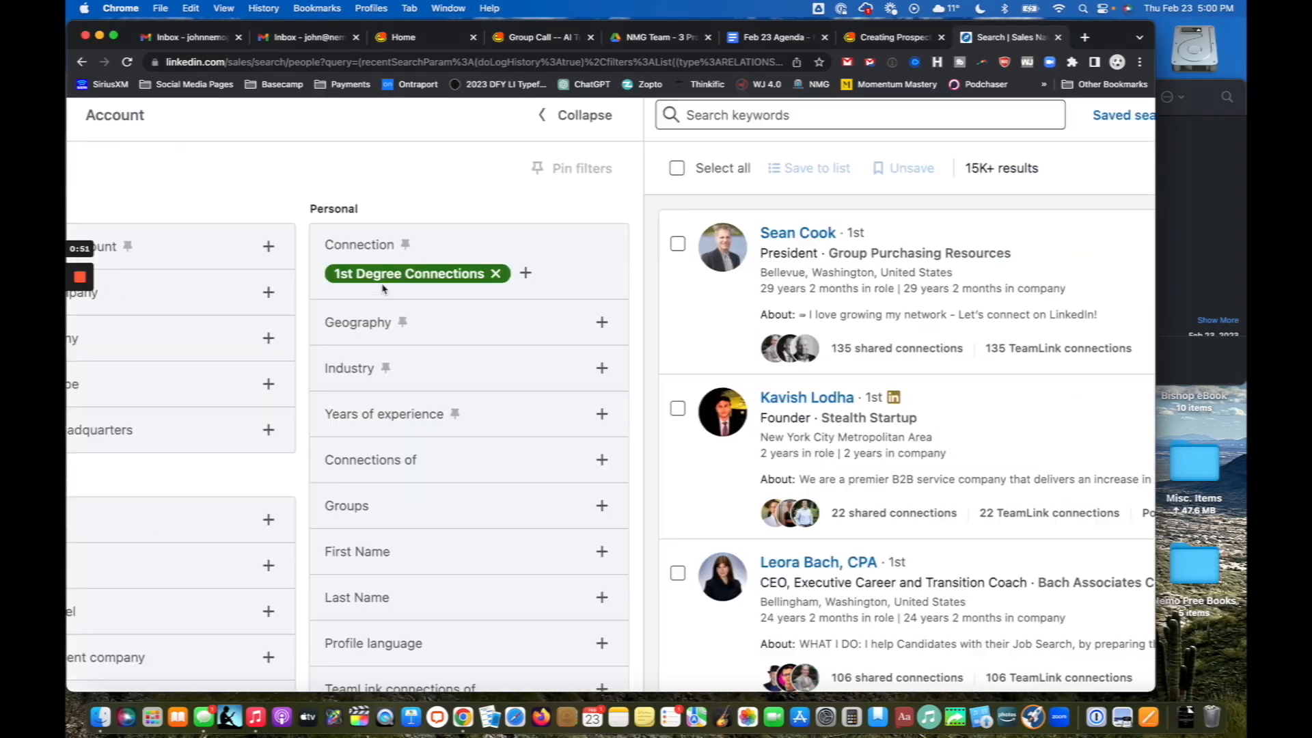
click(640, 266)
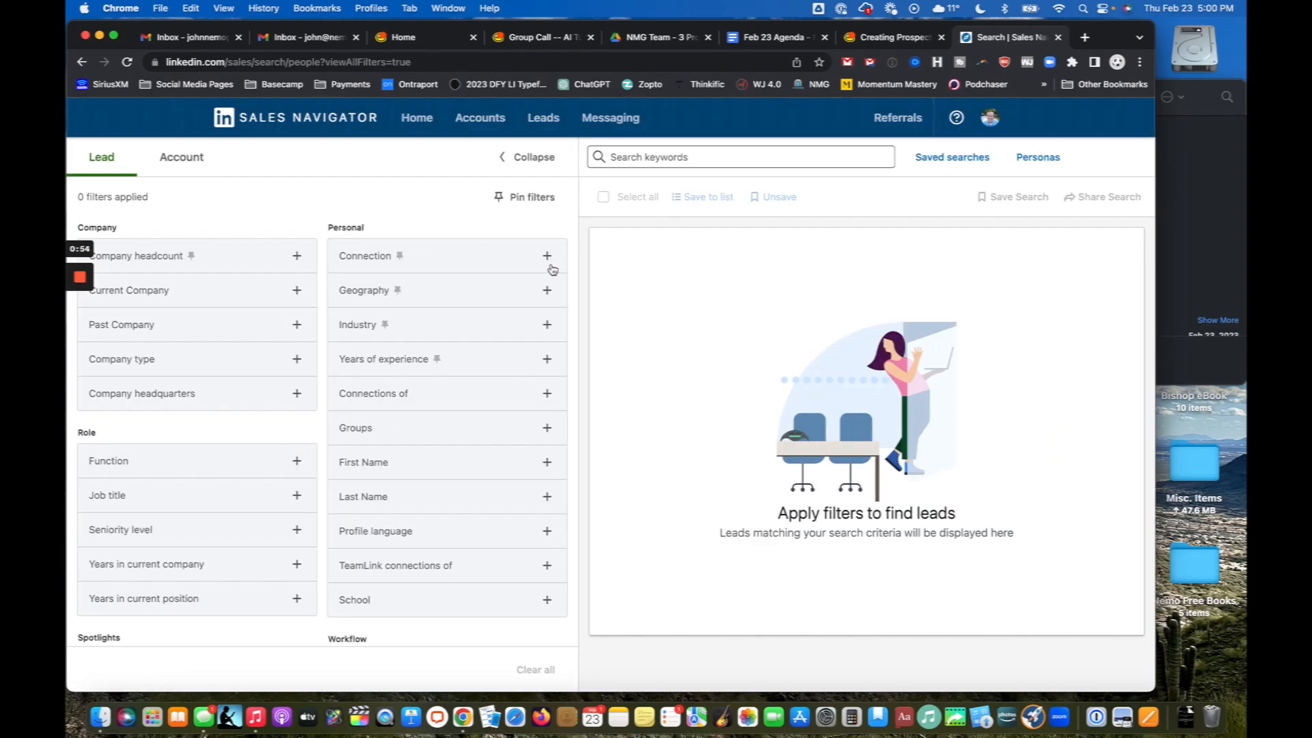
Step: Set the Connection filter to 2nd Degree Connections and 3rd Degree+ Connections
click(547, 257)
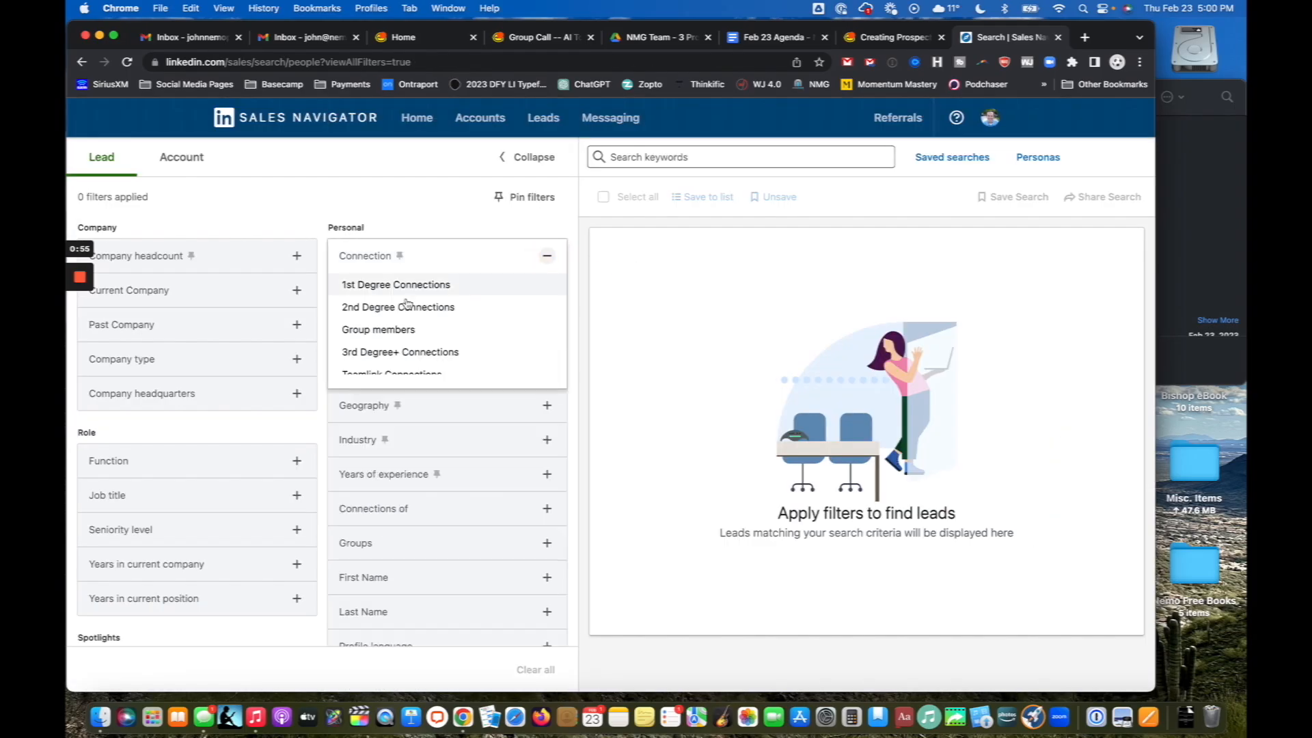
scroll(377, 306, up, 5)
click(378, 306)
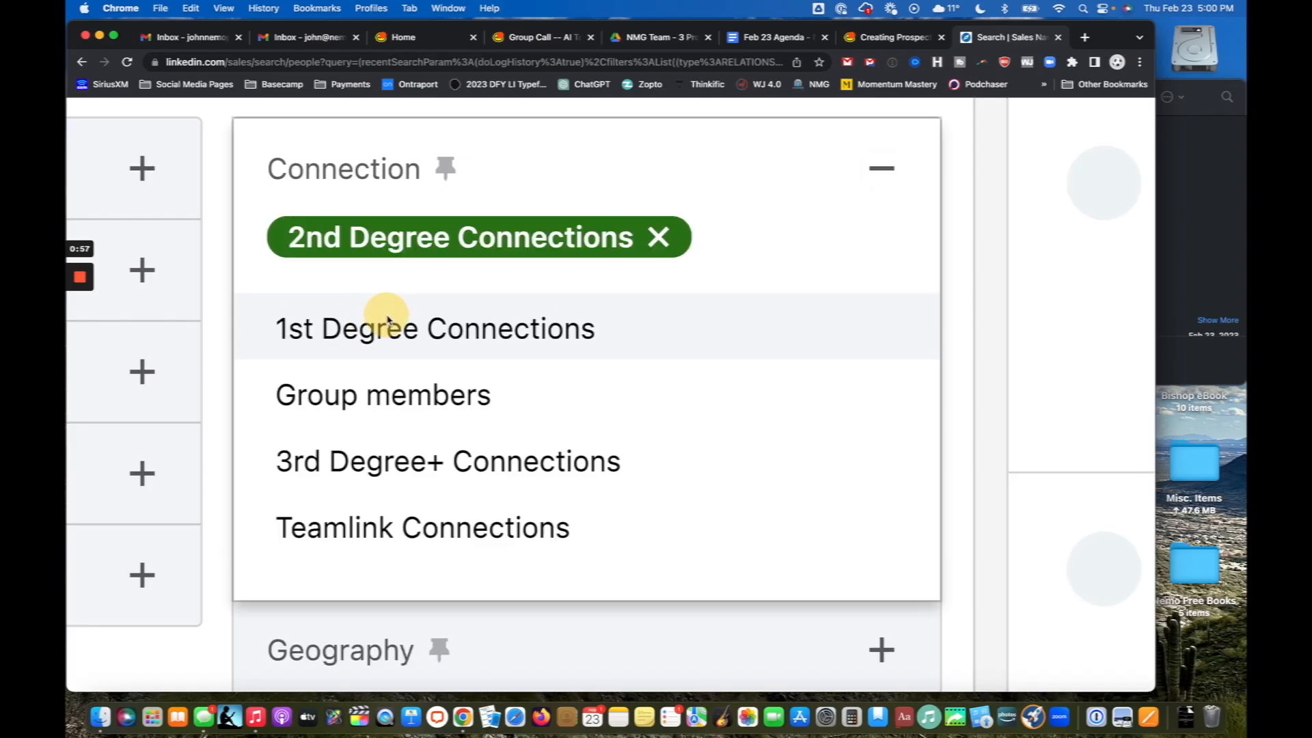
scroll(390, 328, down, 1)
click(402, 406)
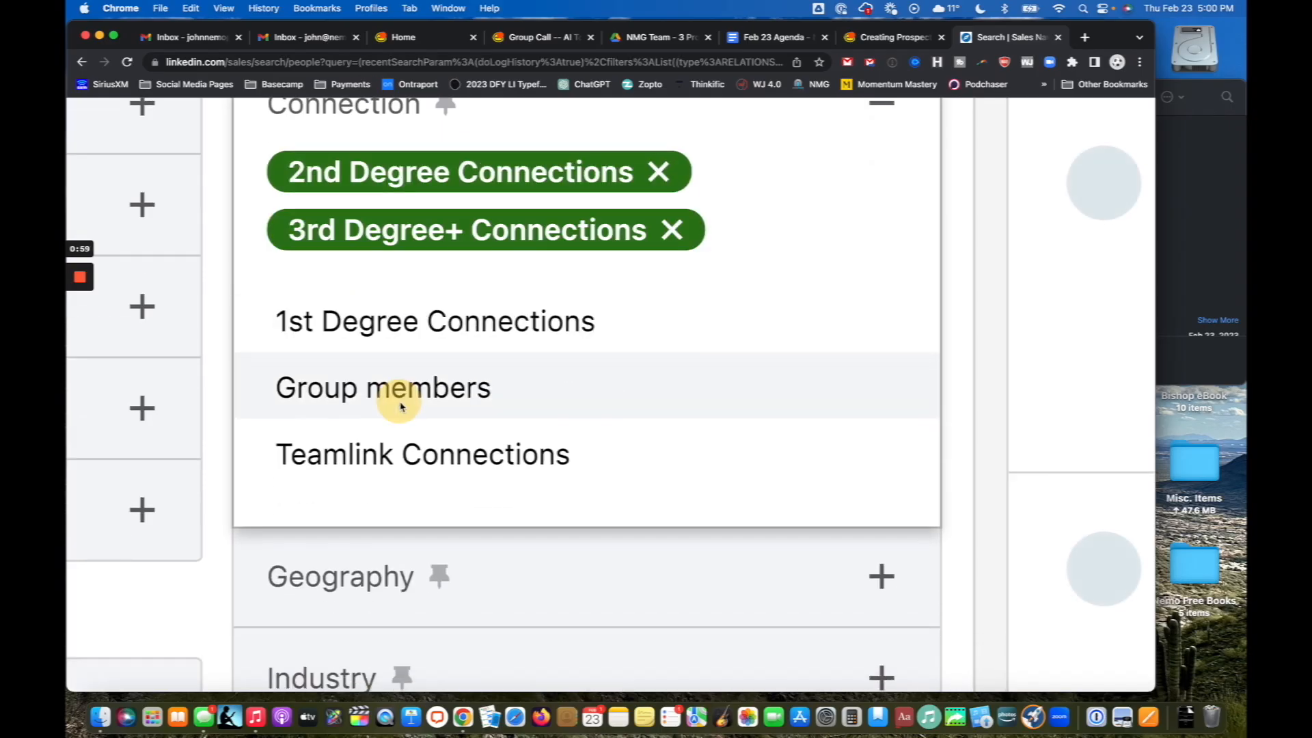
scroll(400, 403, down, 5)
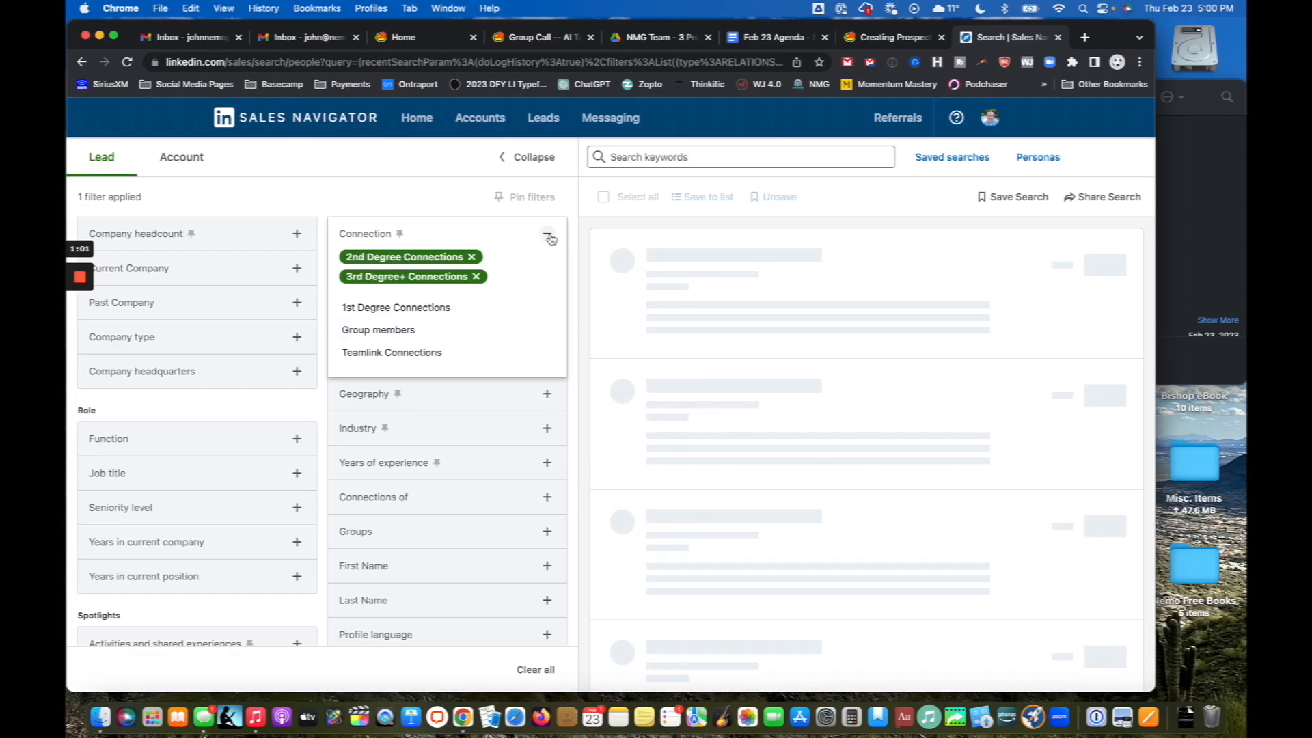
click(548, 234)
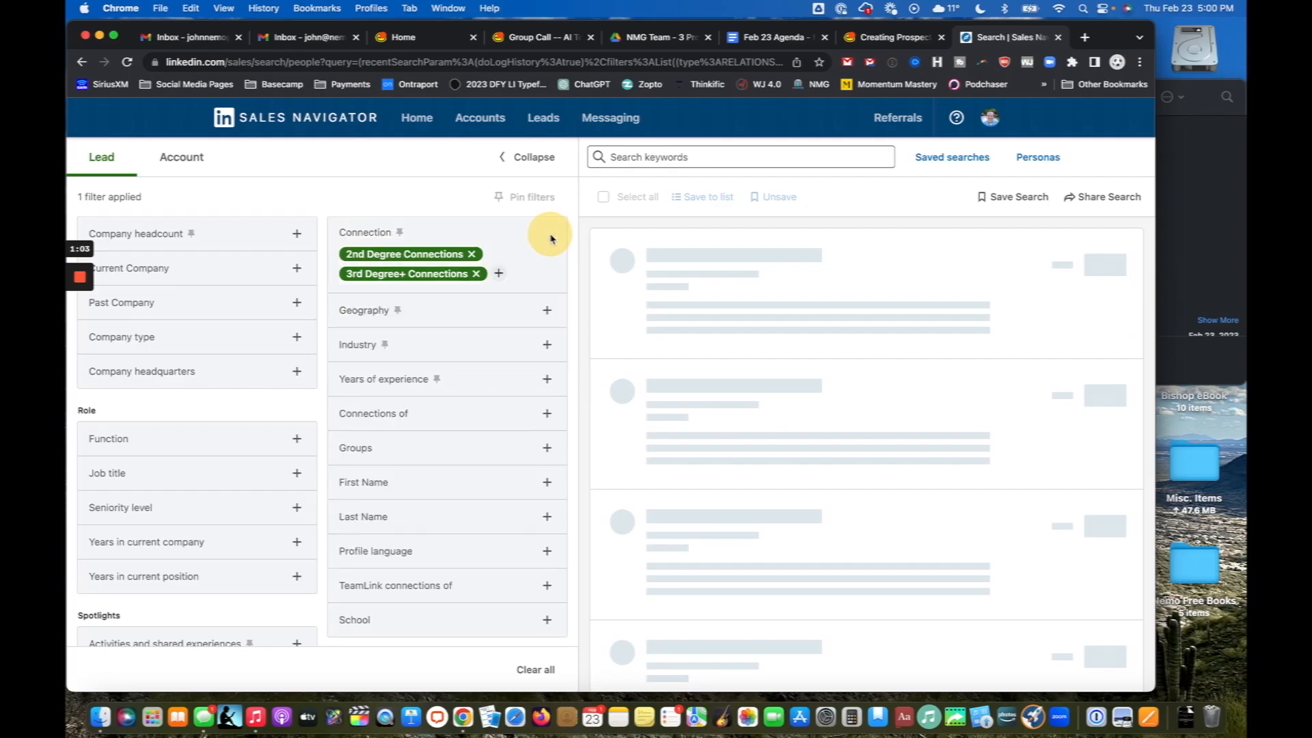
Step: Check the number of leads found with the two connection filters applied
scroll(893, 302, up, 3)
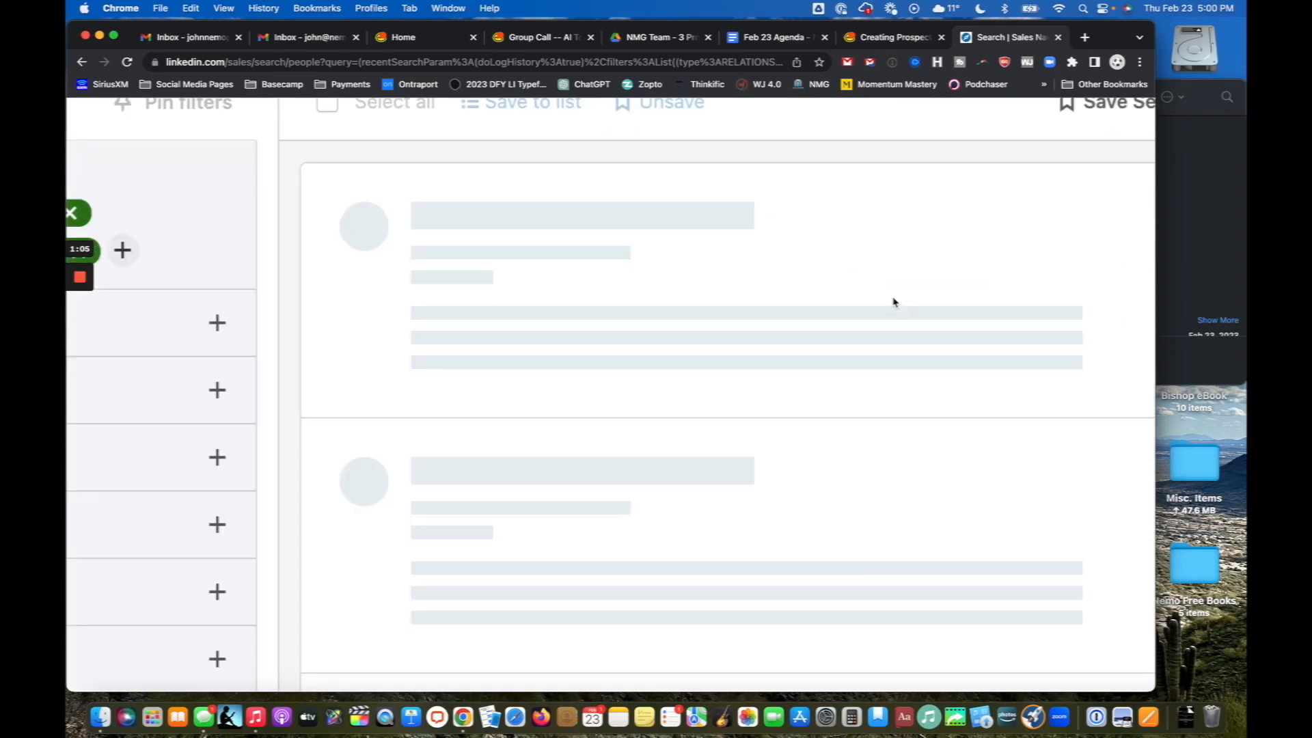
scroll(893, 302, down, 3)
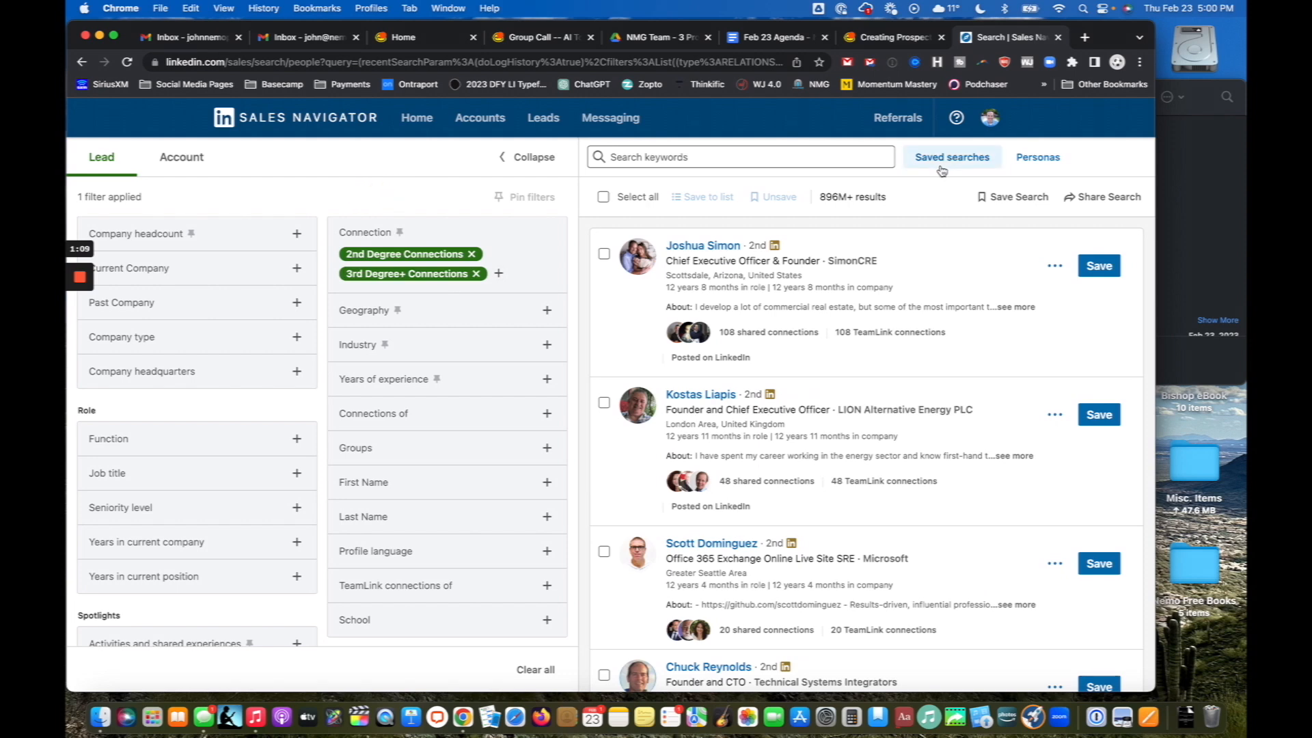
scroll(940, 196, up, 3)
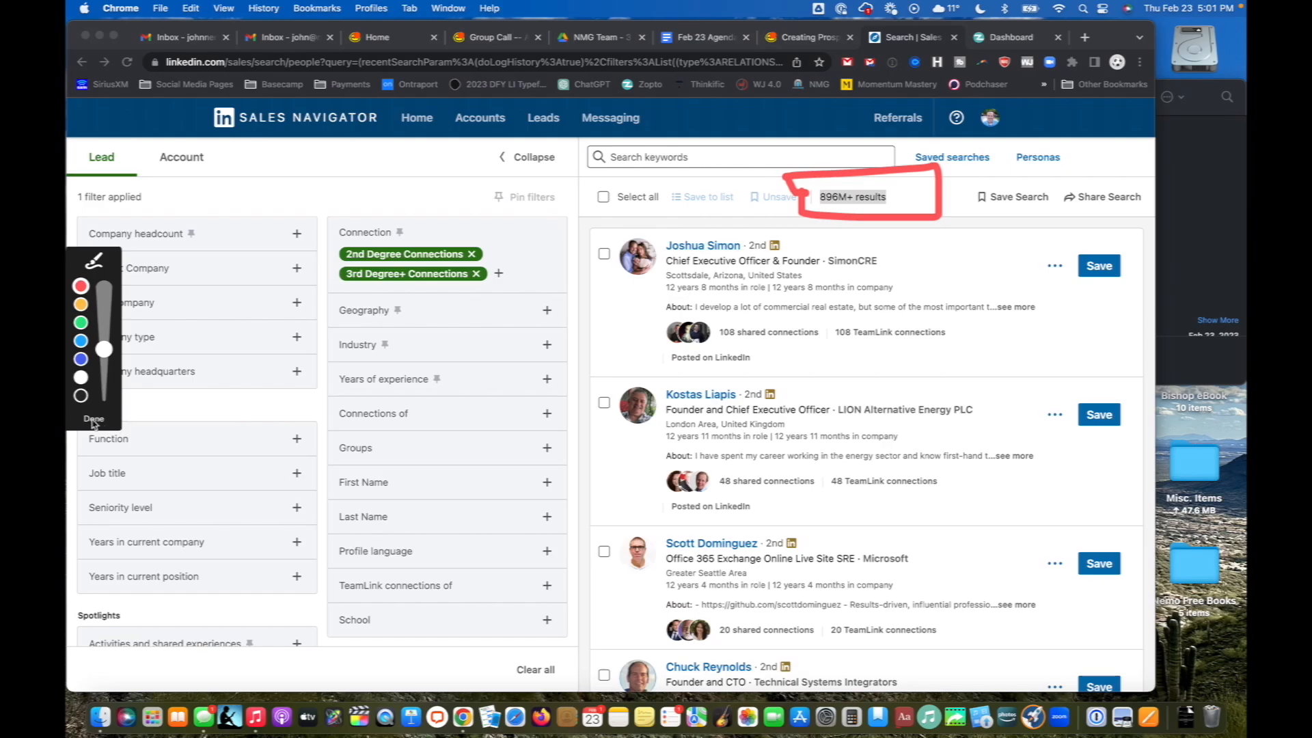
click(94, 420)
Step: Include United States in the Geography filter and collapse that filter
scroll(374, 257, up, 3)
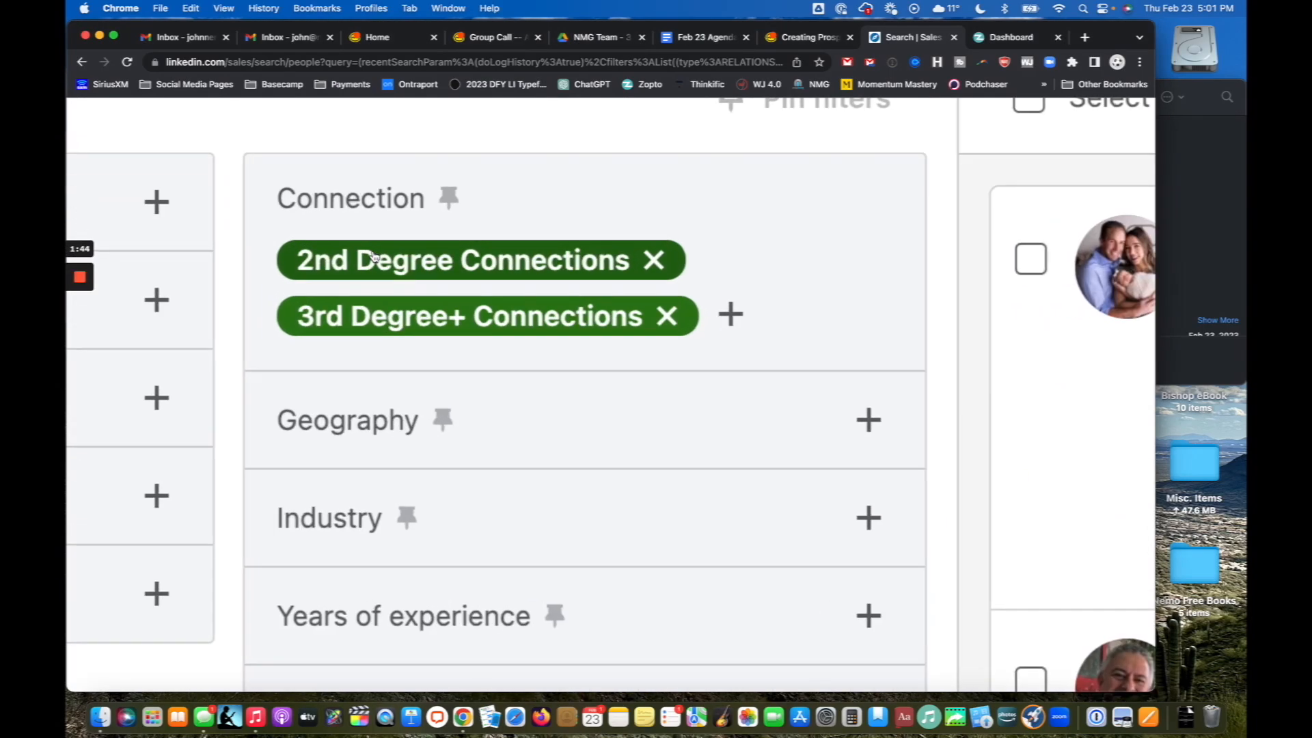
scroll(428, 264, down, 2)
click(866, 288)
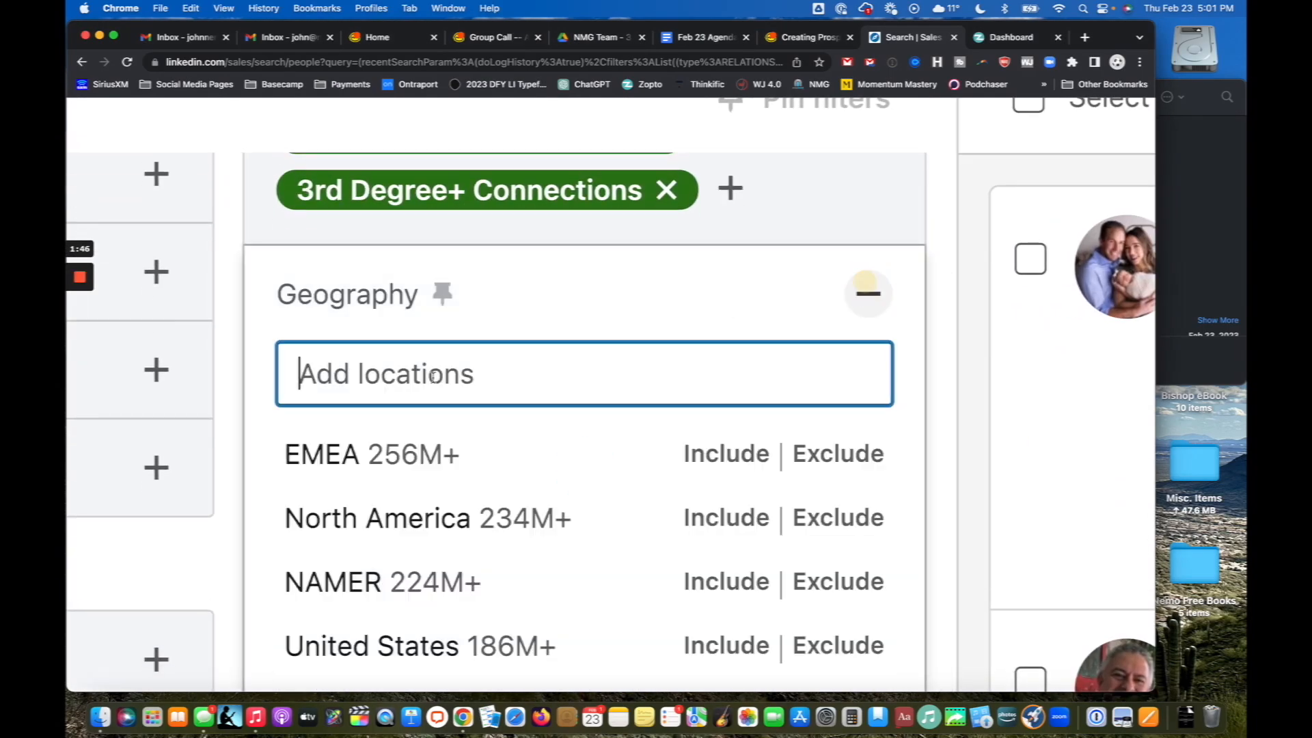
text(United D)
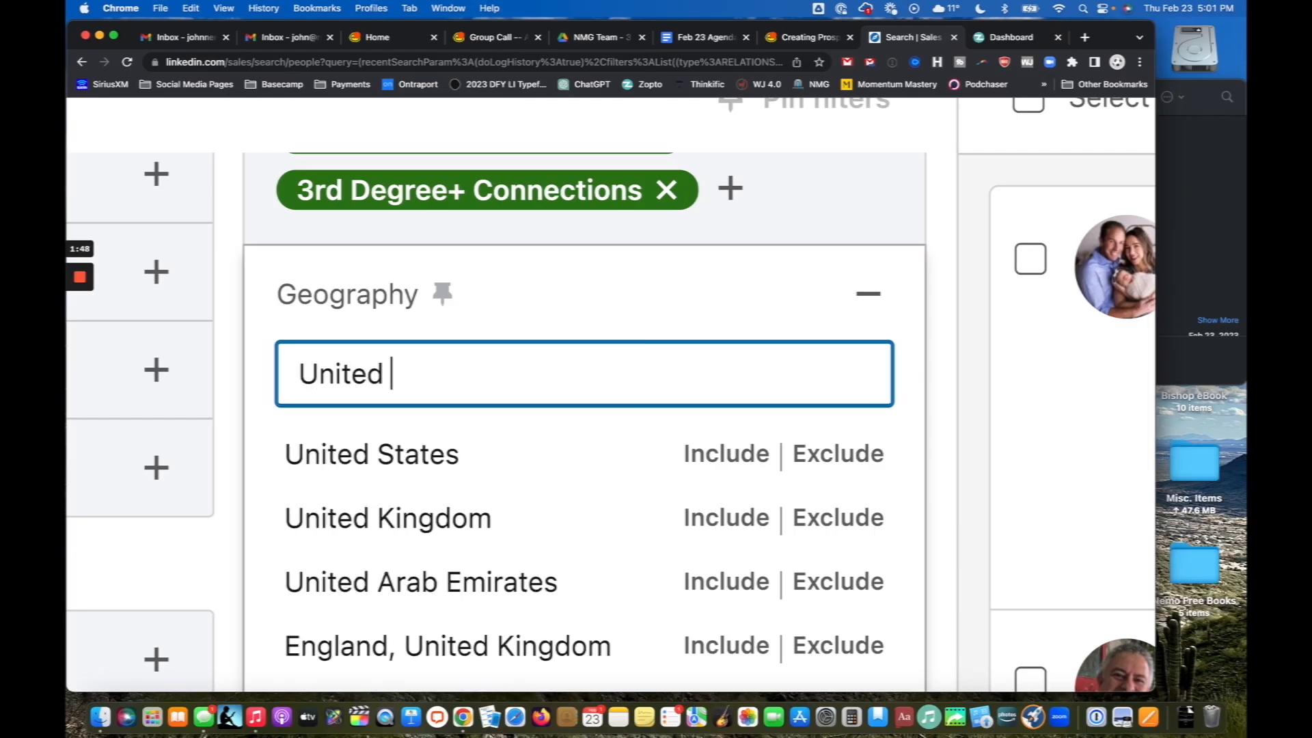
click(718, 464)
key(ctrl+0)
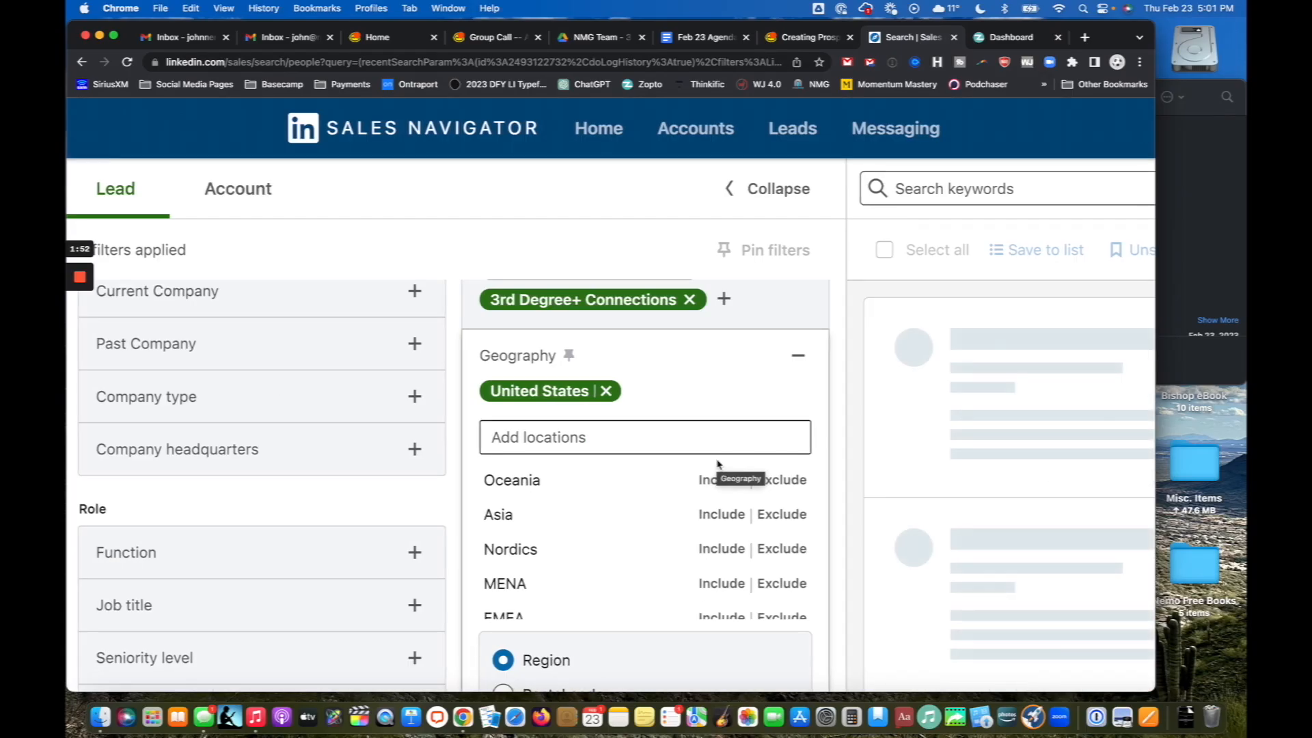
click(801, 358)
Step: Include Accounting in the Industry filter
scroll(800, 362, down, 5)
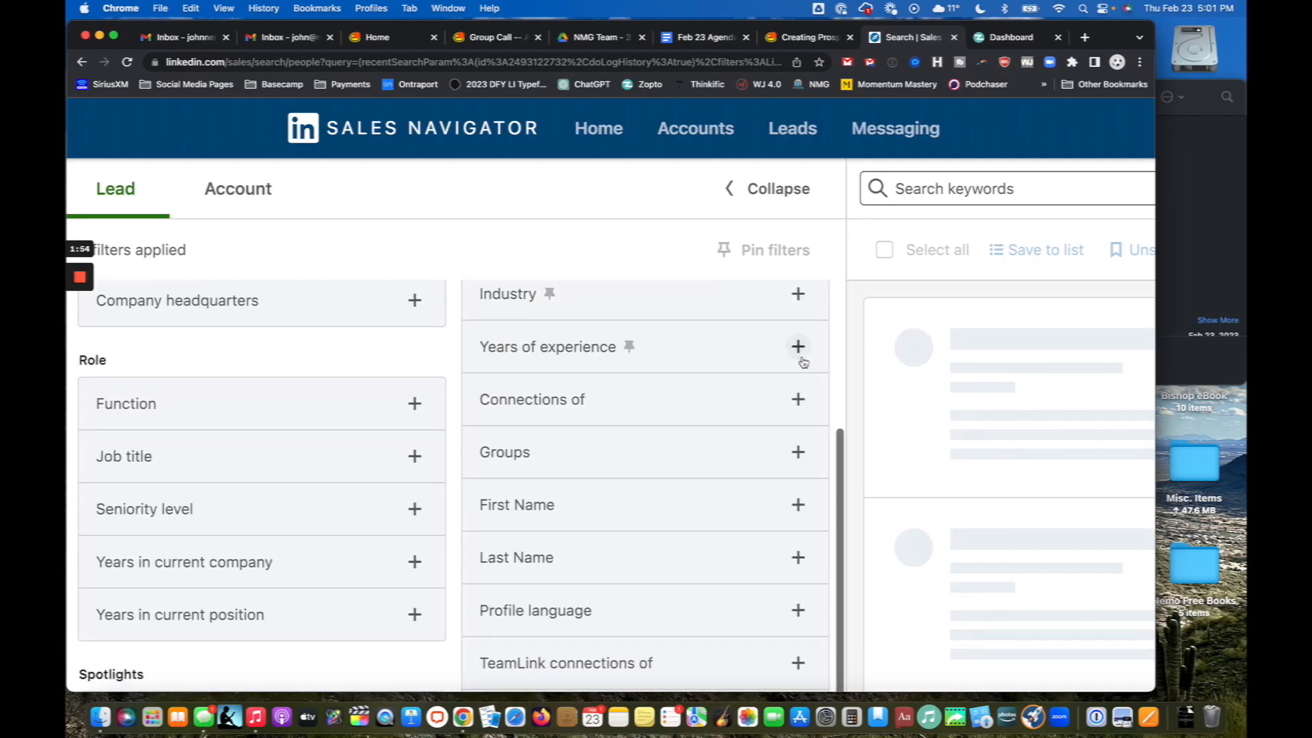
scroll(799, 369, up, 3)
click(801, 376)
scroll(512, 369, up, 5)
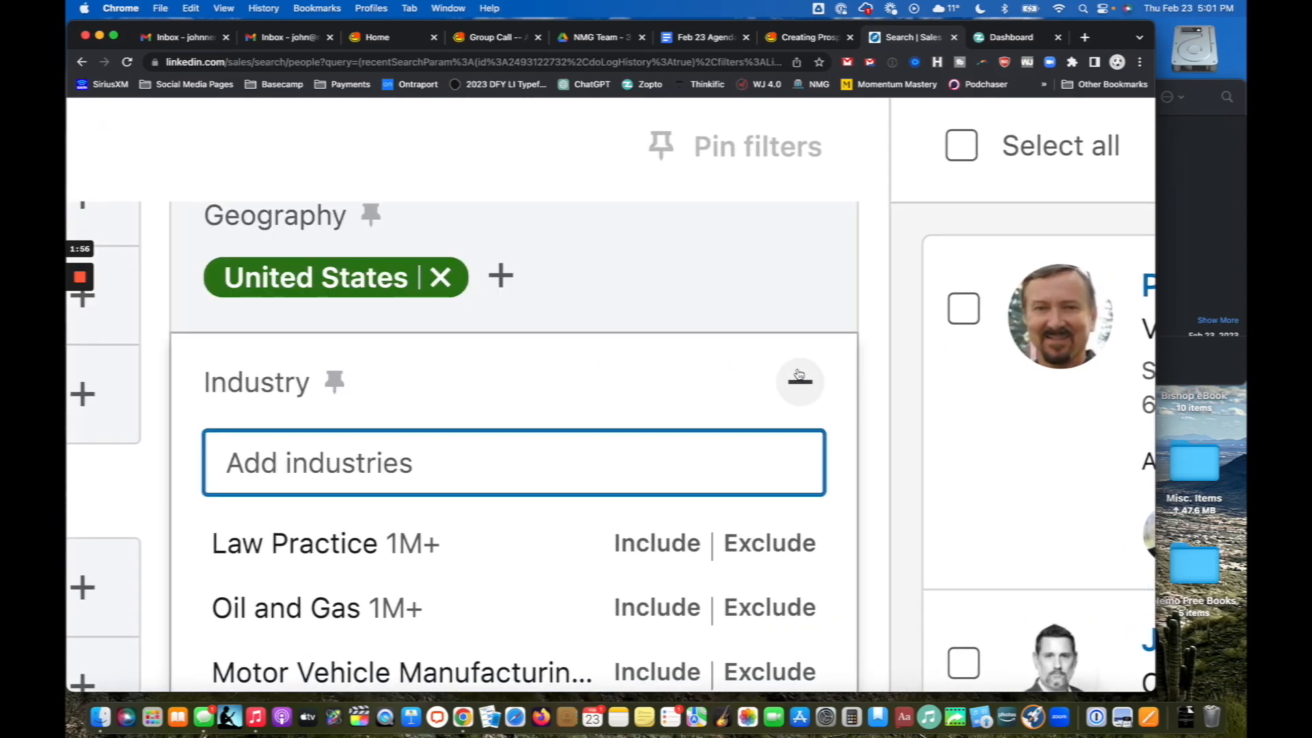
scroll(421, 370, down, 2)
text(Accounting)
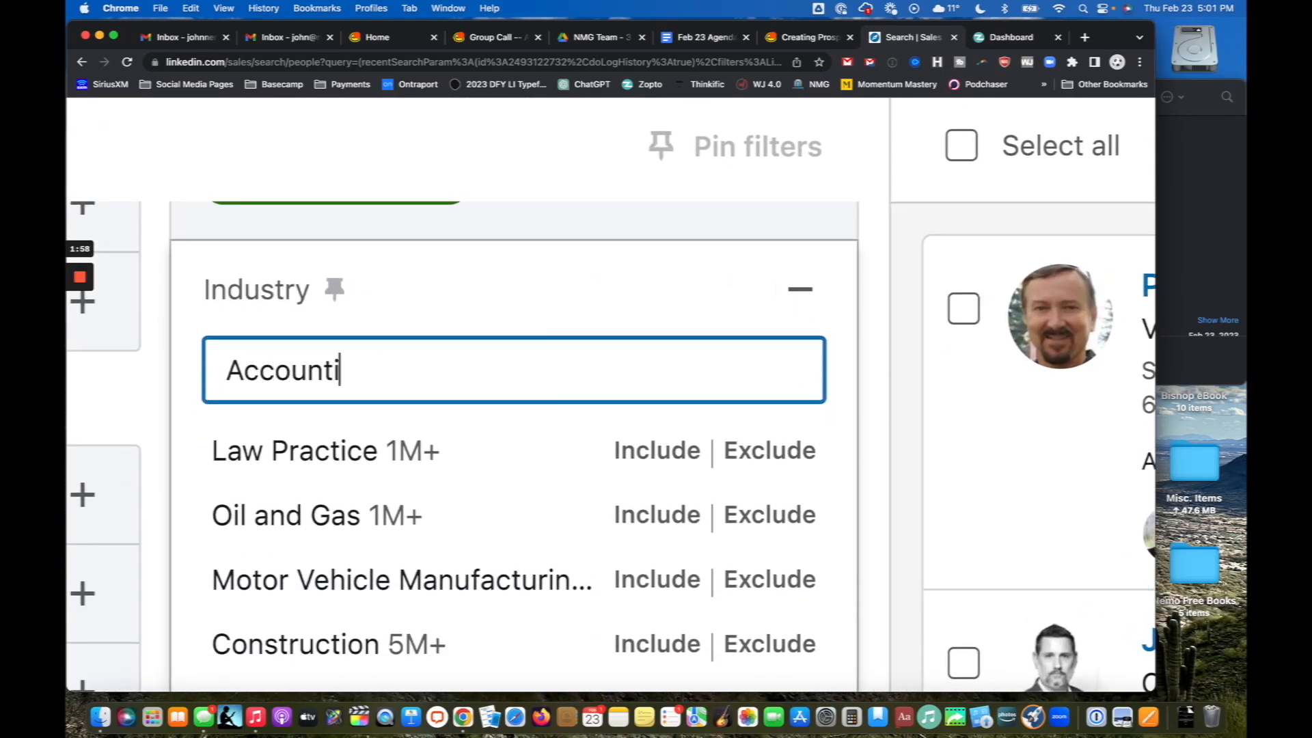
click(654, 463)
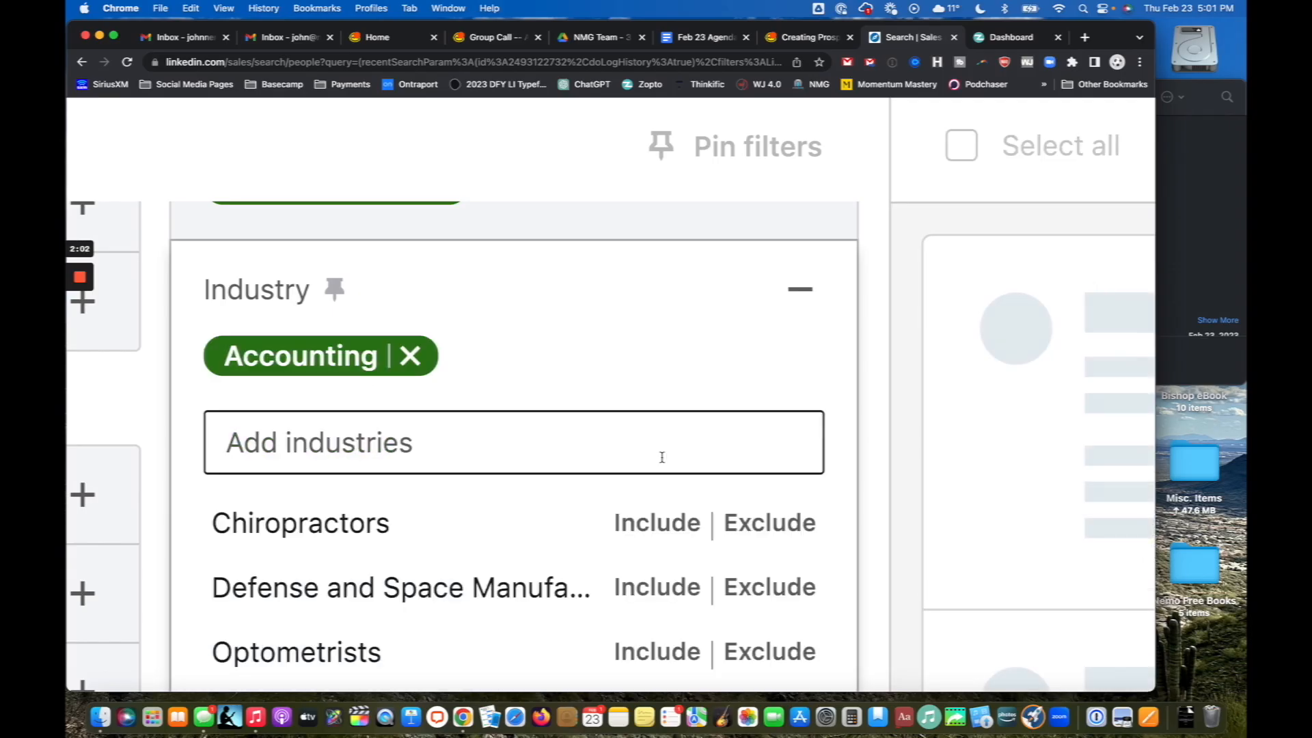
Step: Search the industries for Financial and exclude Financial Services from the lead search
click(312, 440)
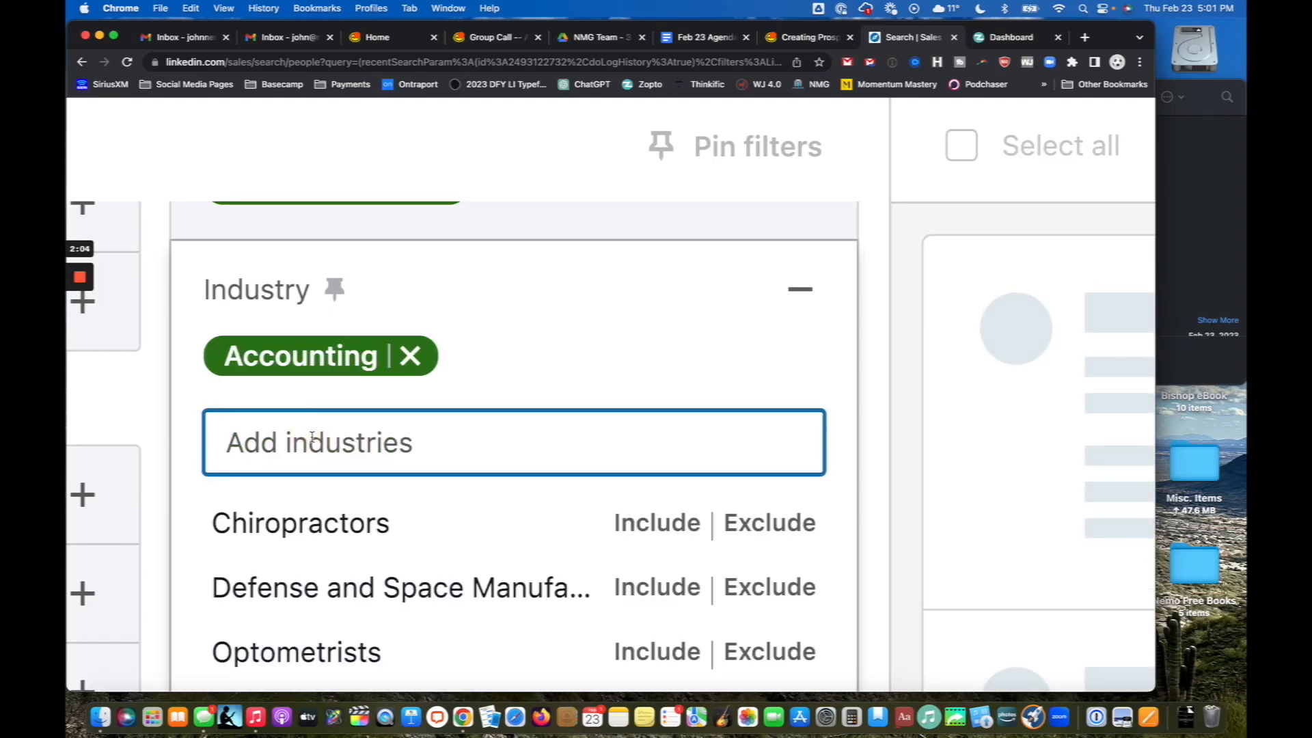
text(Financial)
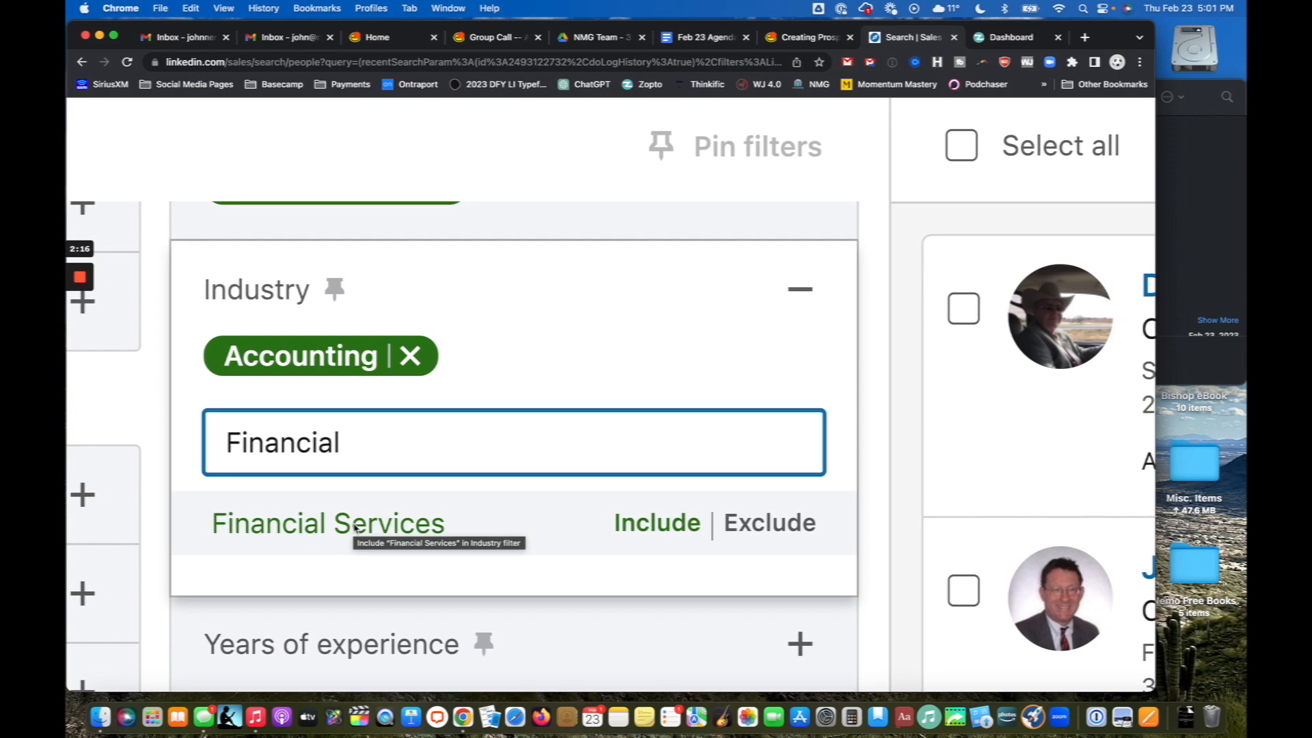
click(764, 528)
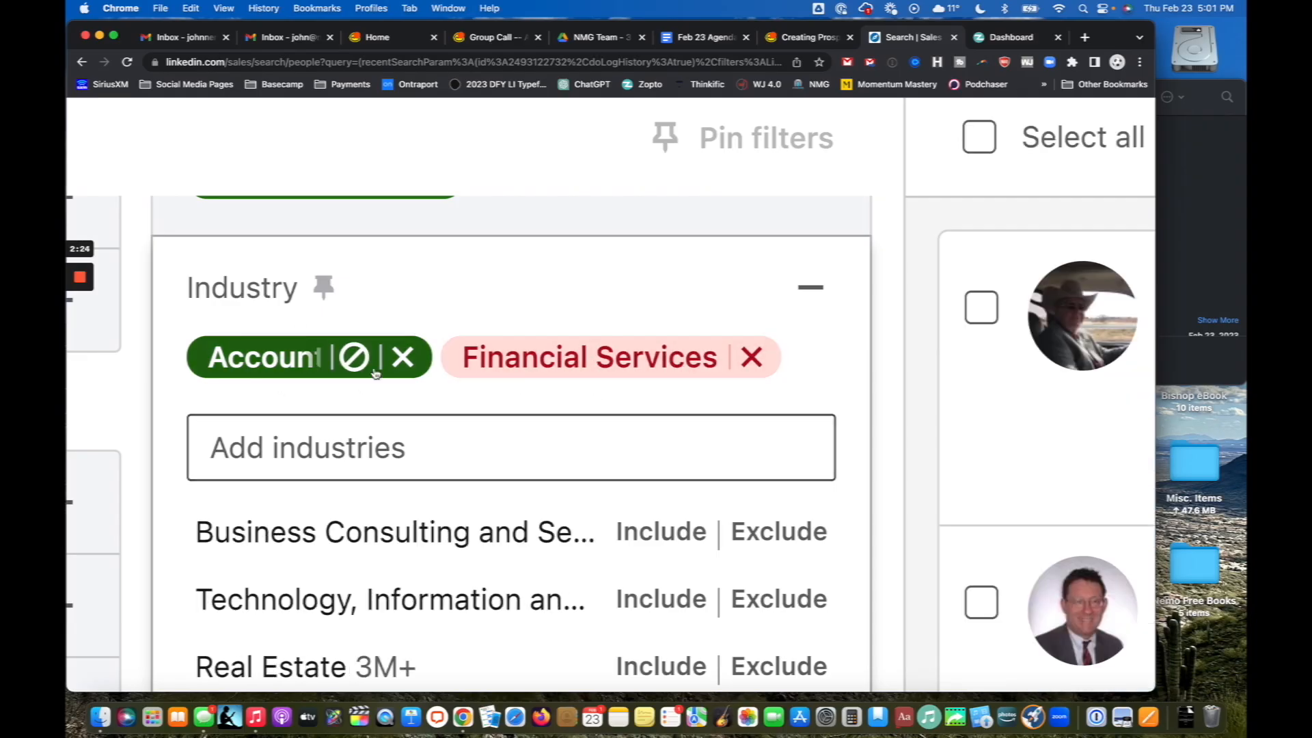
Step: Remove the Financial Services exclusion and exclude that industry again from the suggested industries
click(751, 359)
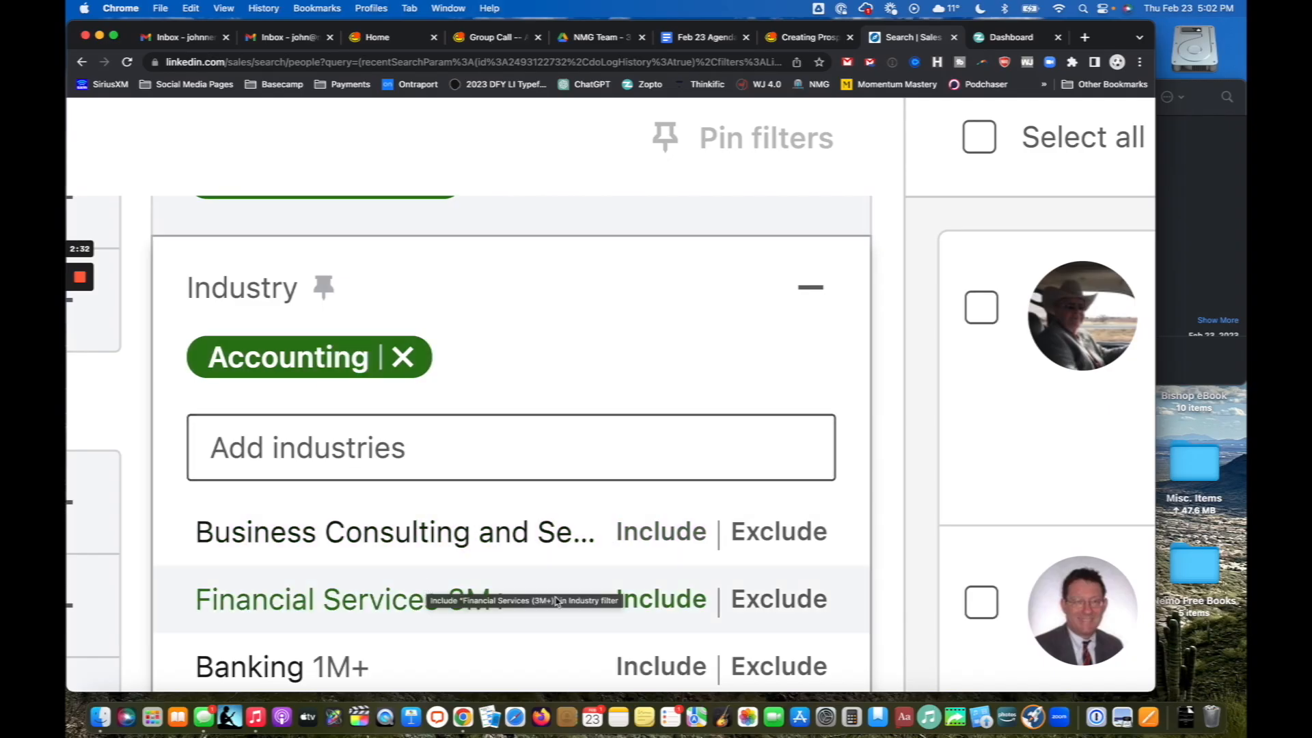
click(762, 601)
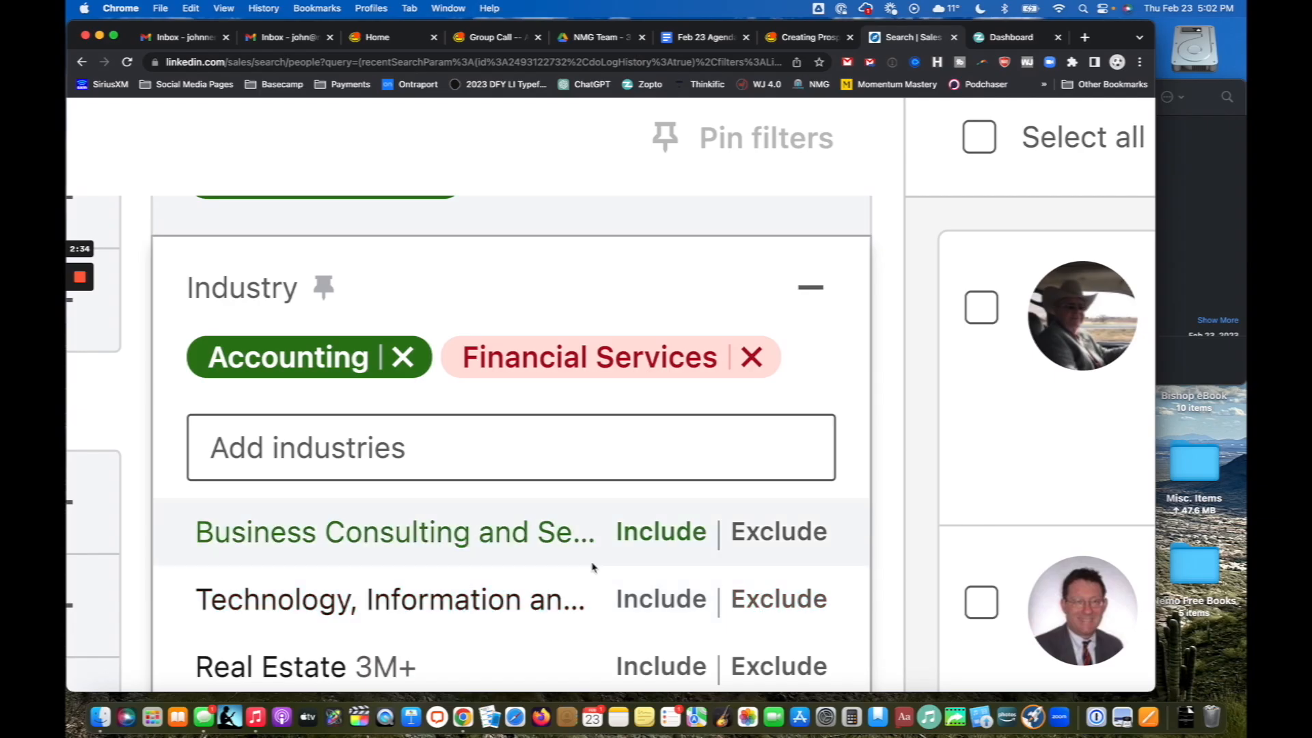
Step: Collapse the Industry filter
click(624, 220)
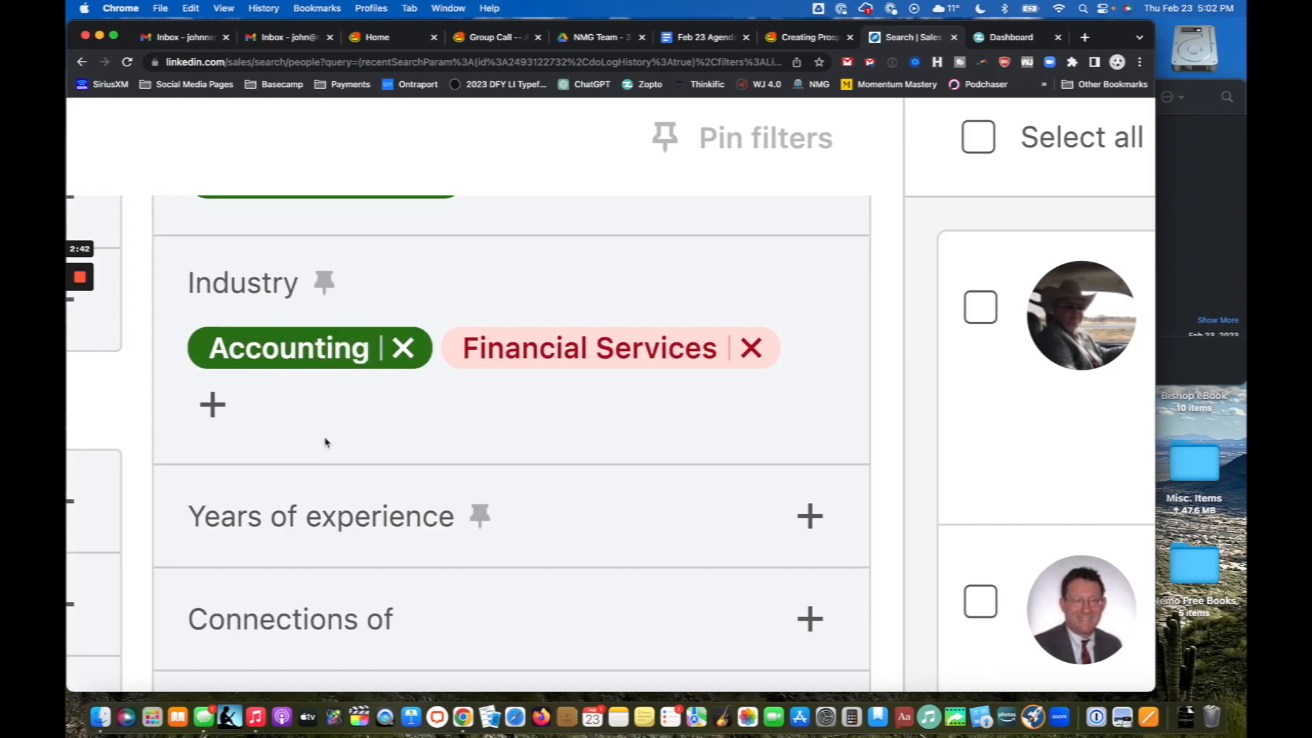
mouse_move(78, 283)
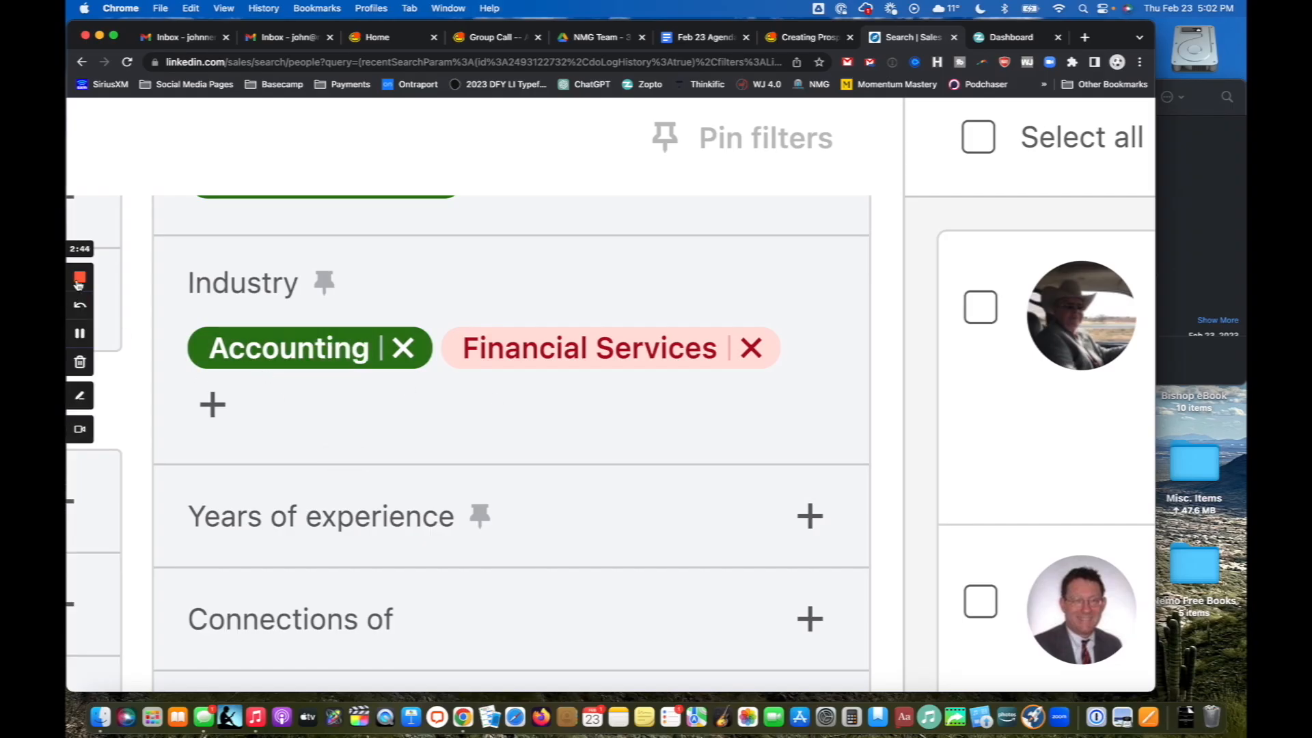
click(80, 395)
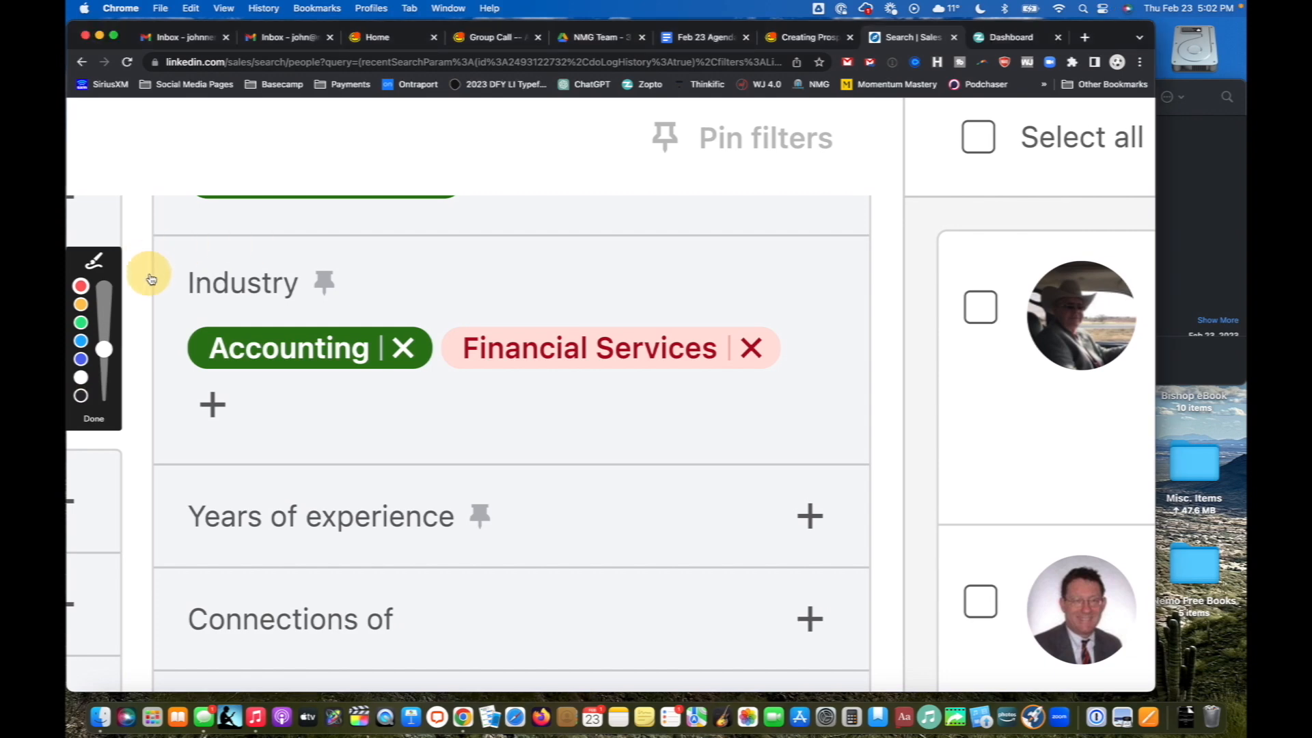
mouse_move(184, 247)
mouse_down()
mouse_move(152, 460)
mouse_move(884, 428)
mouse_move(88, 226)
mouse_up()
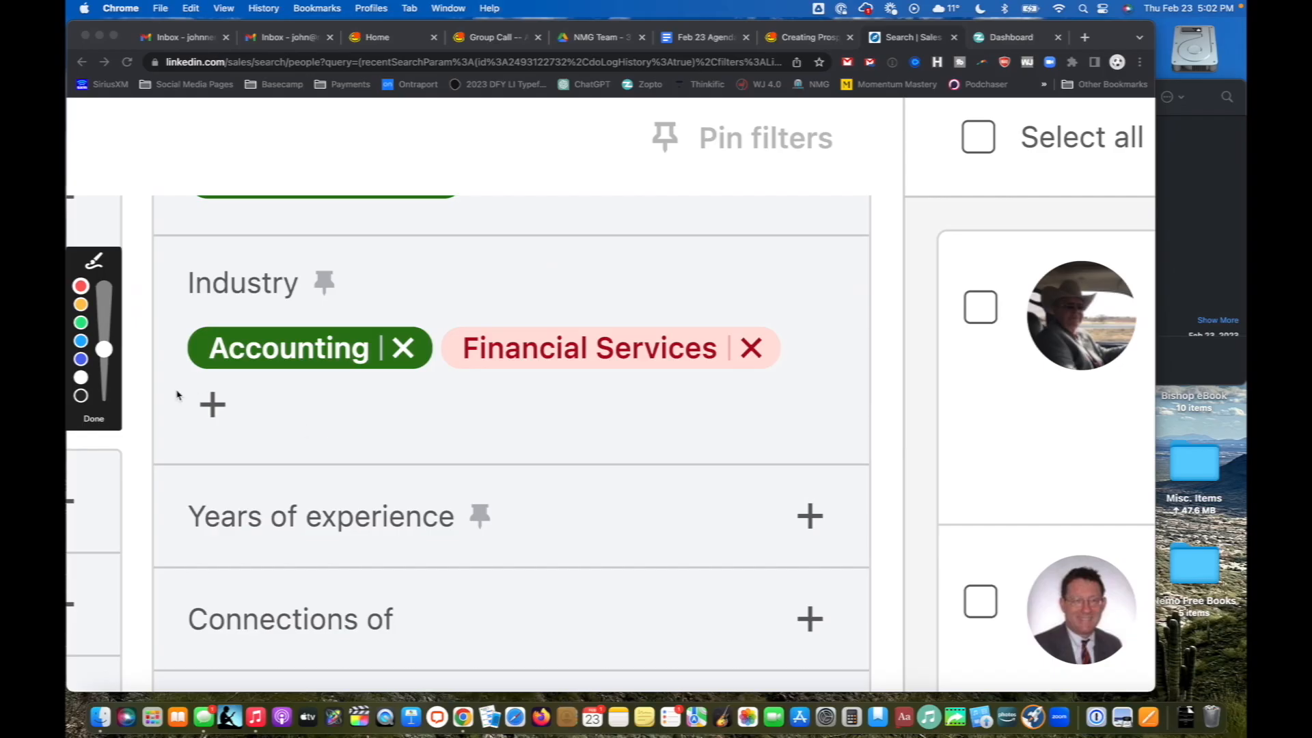
mouse_move(176, 395)
mouse_down()
mouse_move(478, 411)
mouse_move(861, 394)
mouse_up()
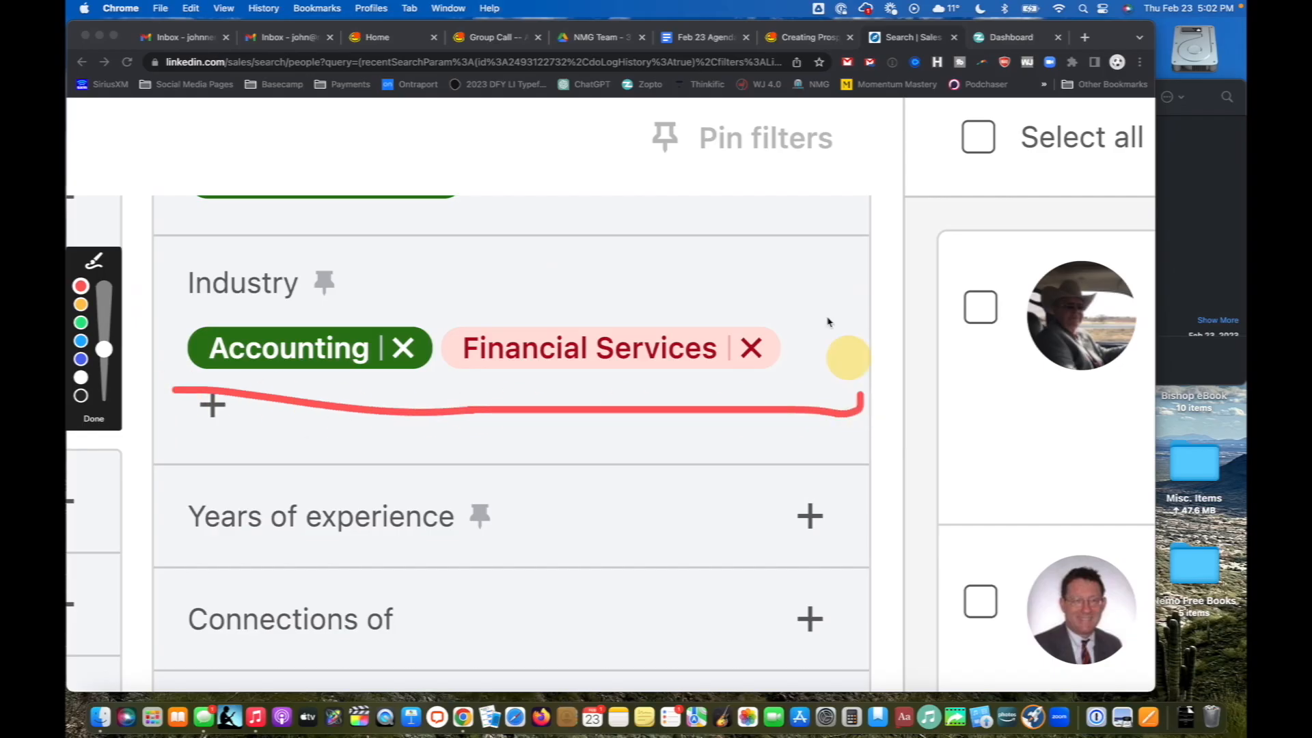
drag(829, 321, 121, 235)
mouse_move(175, 293)
mouse_down()
mouse_move(311, 294)
mouse_move(170, 301)
mouse_move(212, 341)
mouse_up()
mouse_move(530, 220)
mouse_down()
mouse_move(532, 322)
mouse_move(544, 293)
mouse_up()
mouse_move(431, 246)
mouse_down()
mouse_move(361, 299)
mouse_move(391, 299)
mouse_up()
click(101, 418)
Step: Expand the Years of experience filter to show its available ranges
scroll(471, 409, down, 3)
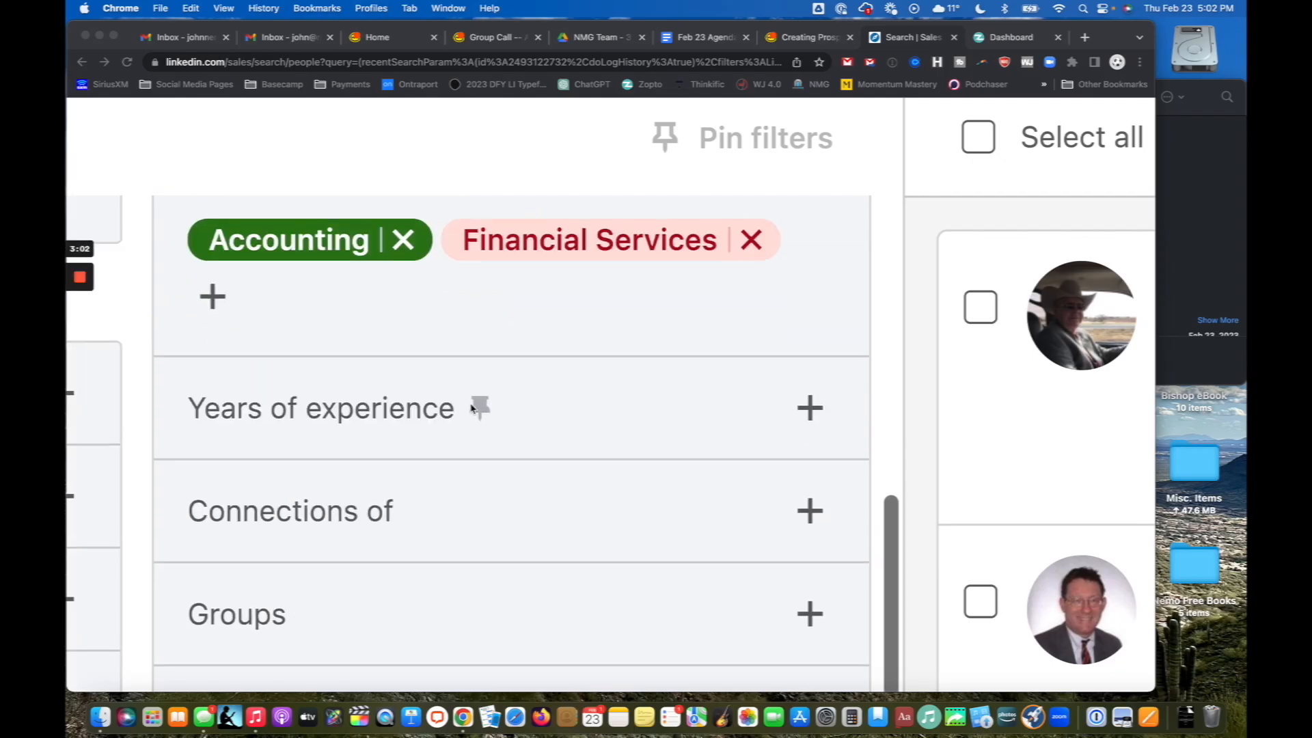
click(801, 365)
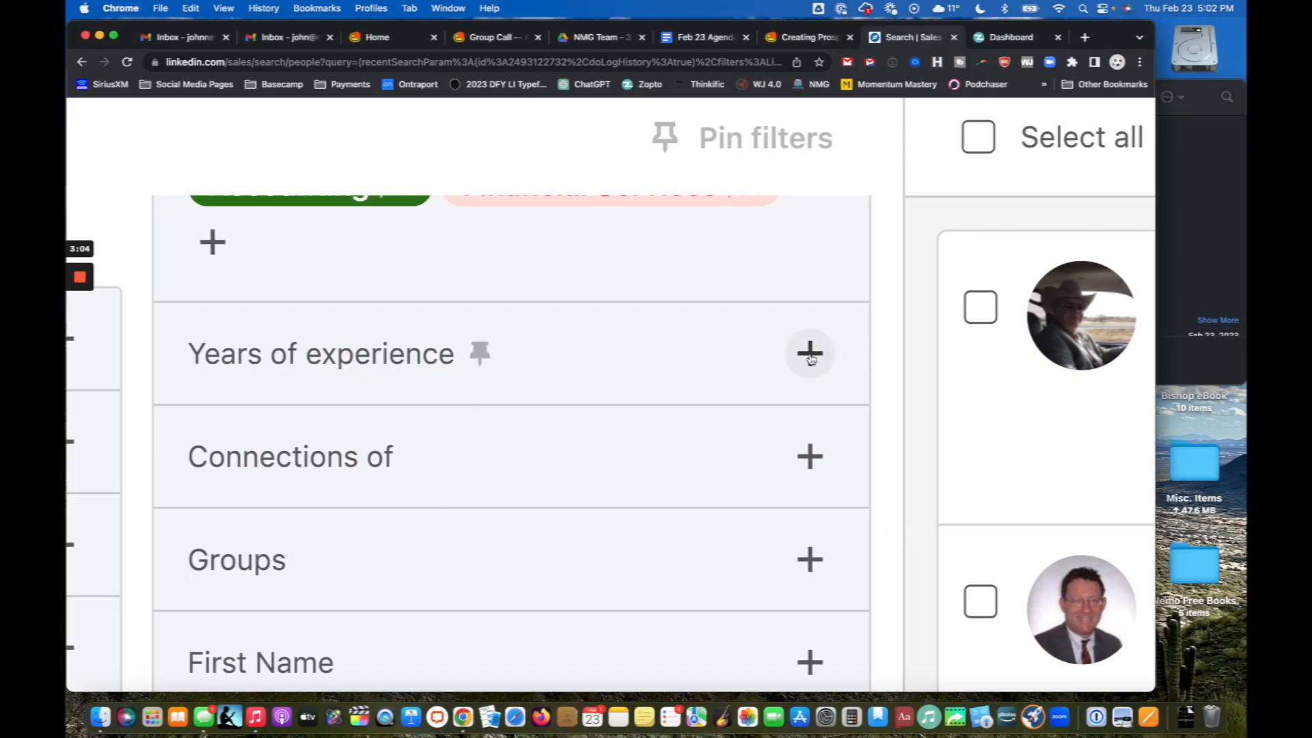
click(811, 355)
scroll(493, 394, down, 2)
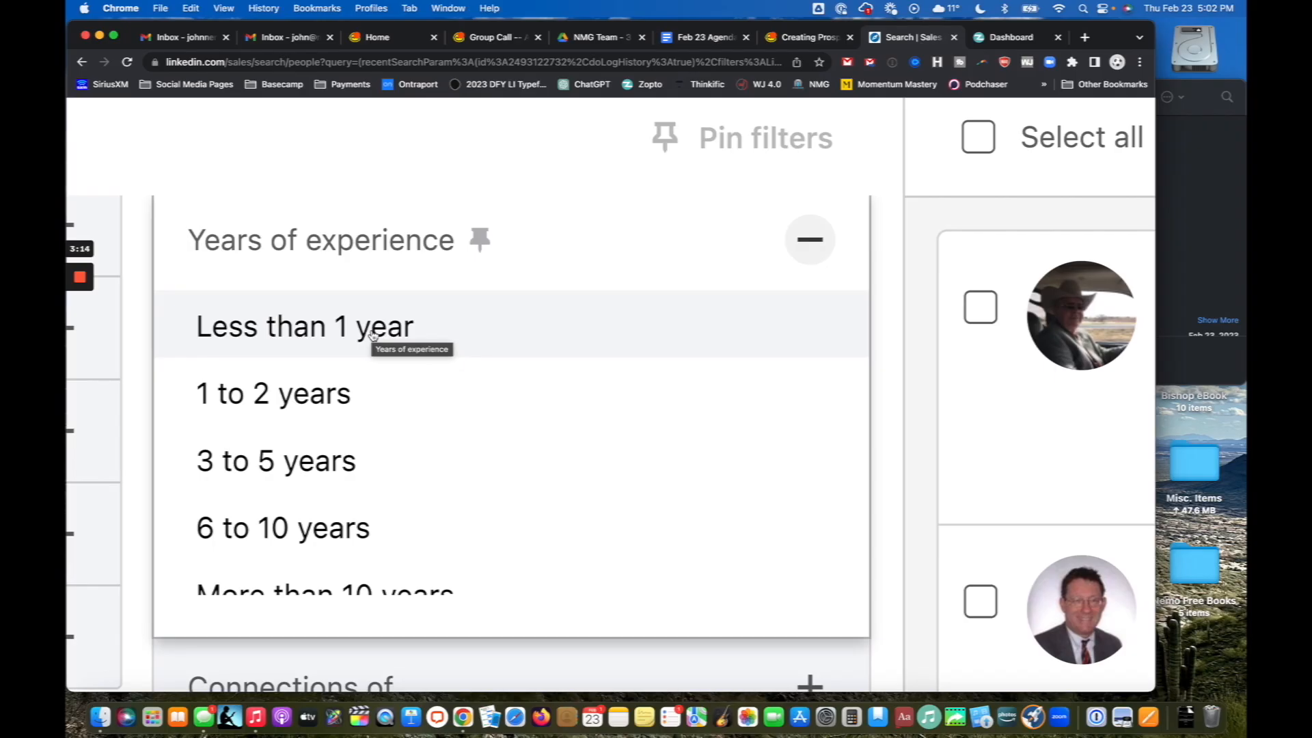
mouse_move(88, 276)
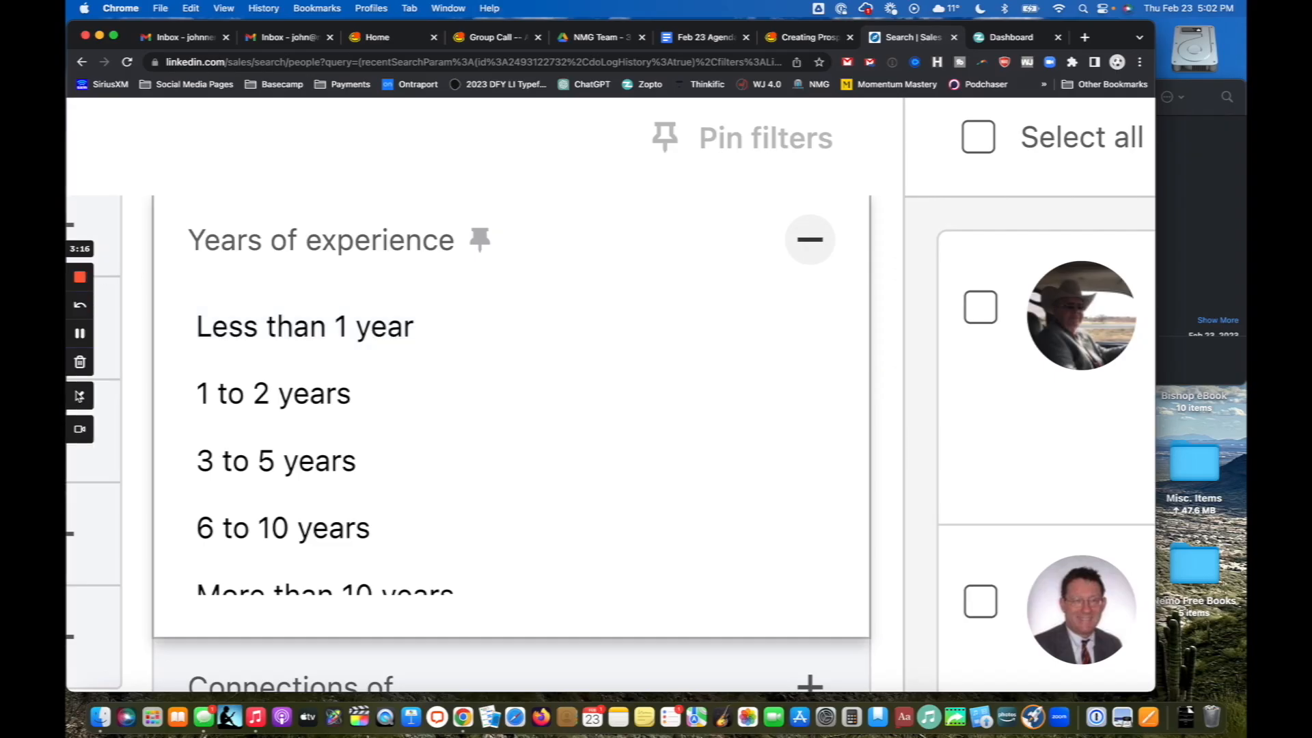
click(80, 396)
mouse_move(188, 278)
mouse_down()
mouse_move(459, 282)
mouse_move(454, 402)
mouse_move(375, 434)
mouse_move(385, 440)
mouse_up()
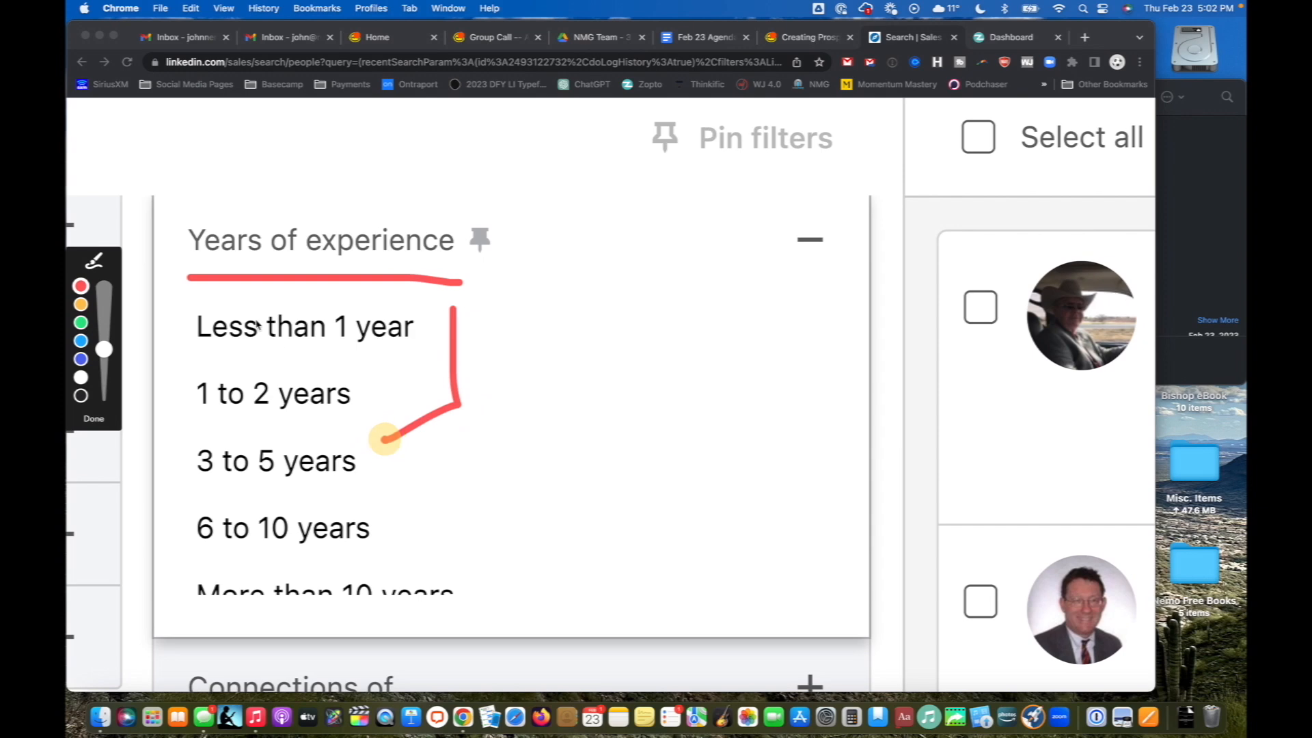
mouse_move(250, 310)
mouse_down()
mouse_move(138, 424)
mouse_move(226, 444)
mouse_up()
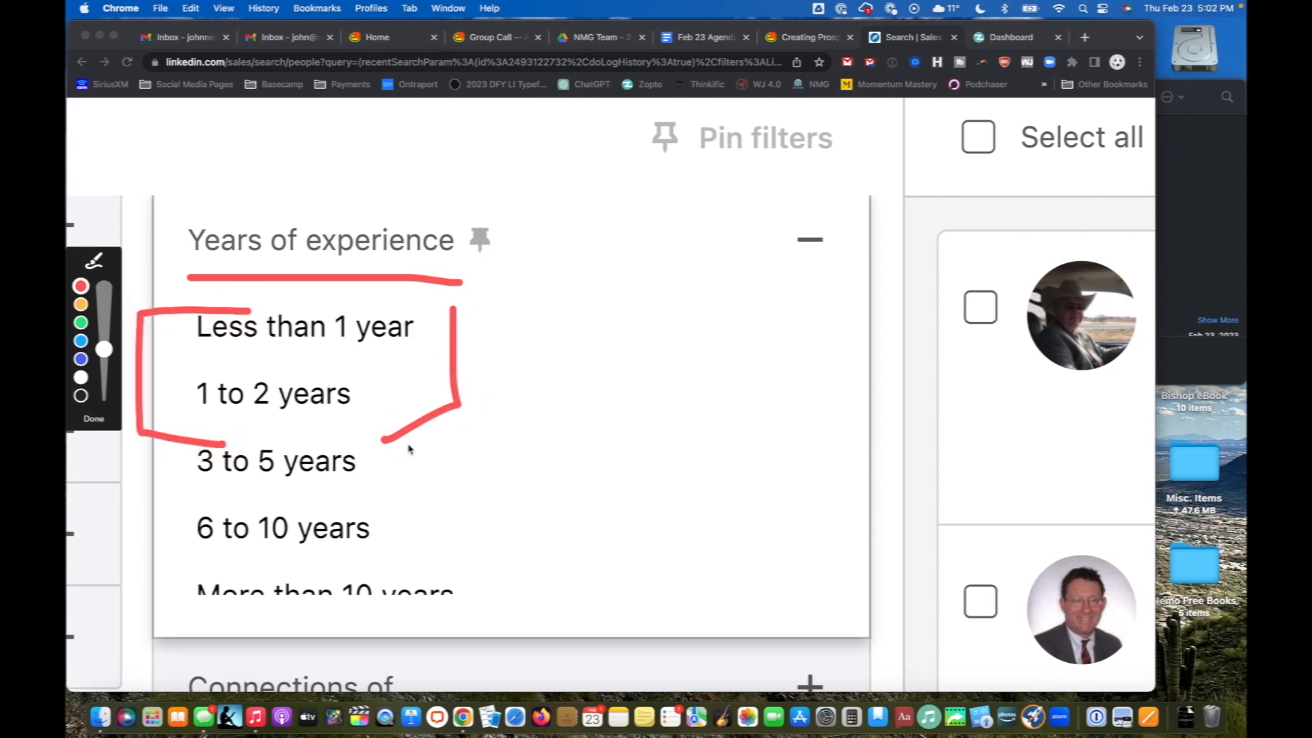
drag(393, 435, 217, 432)
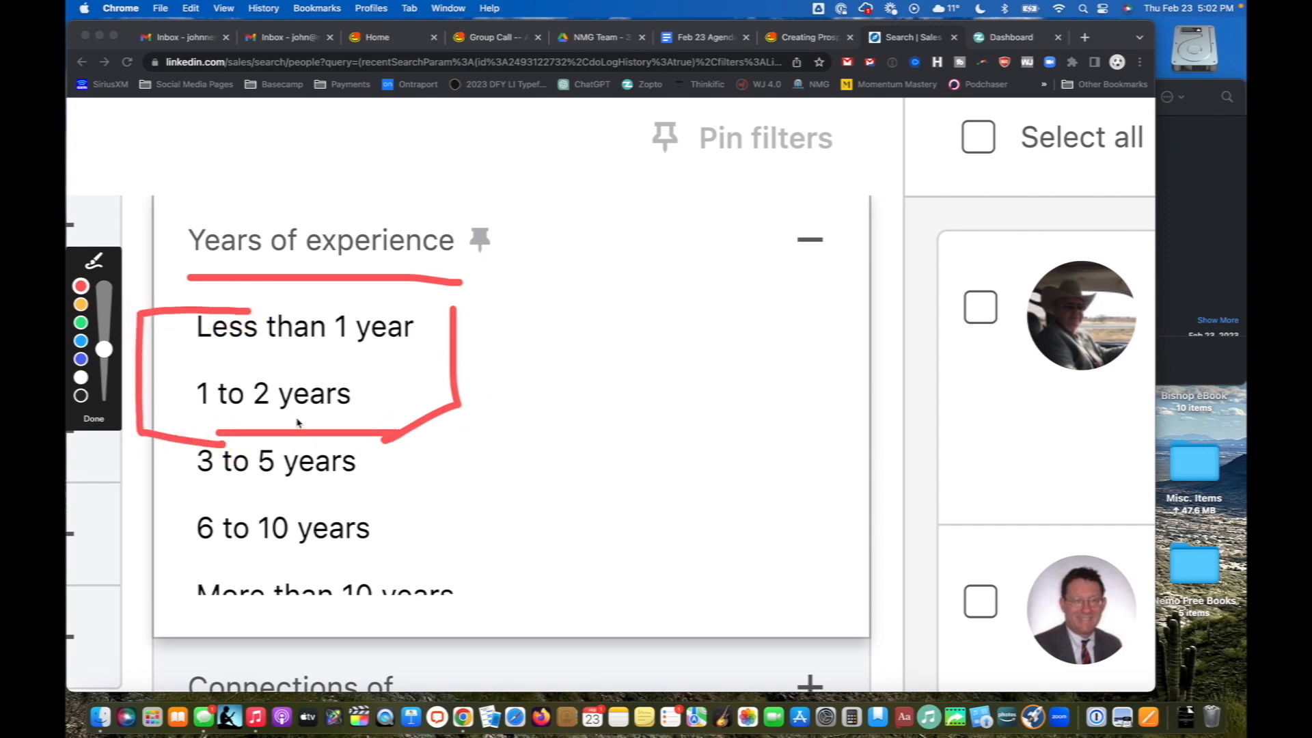
key(Escape)
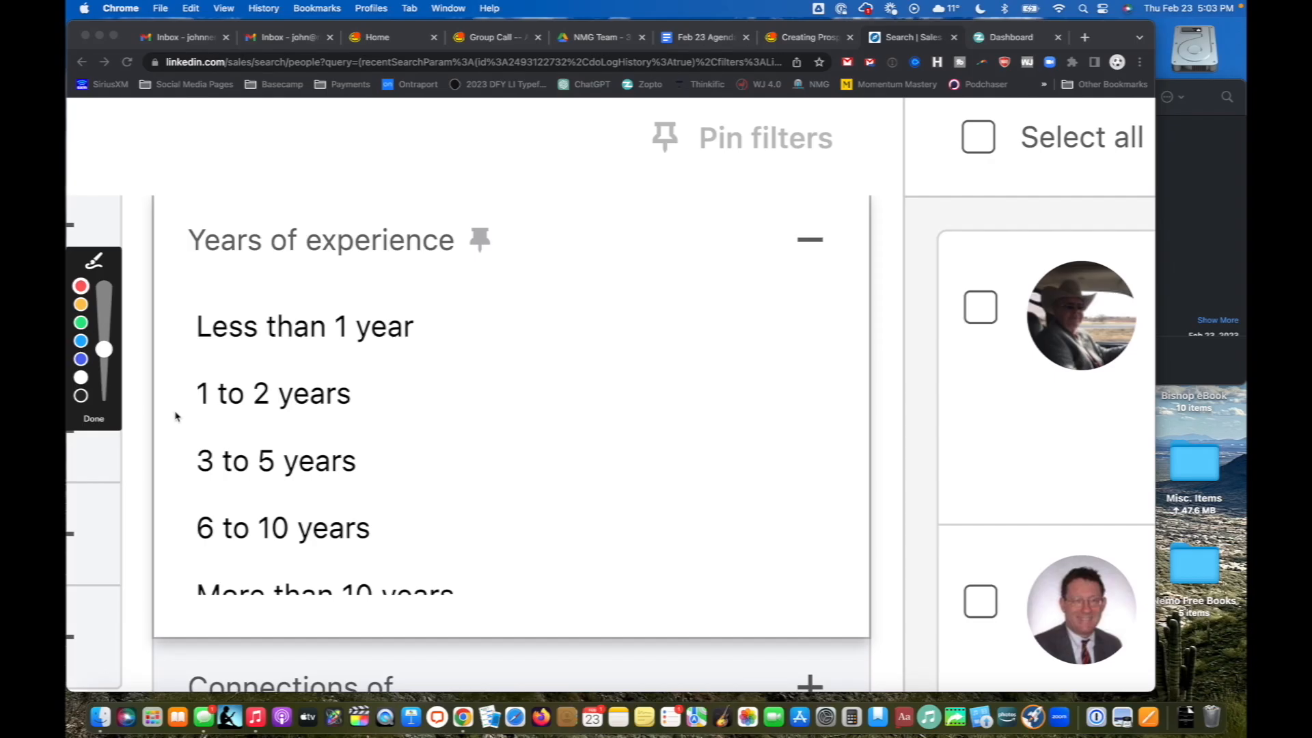
mouse_move(178, 417)
mouse_down()
mouse_move(416, 419)
mouse_move(445, 291)
mouse_move(156, 294)
mouse_move(393, 441)
mouse_up()
drag(410, 220, 130, 496)
mouse_move(178, 500)
mouse_down()
mouse_move(401, 492)
mouse_move(549, 620)
mouse_up()
drag(185, 557, 387, 556)
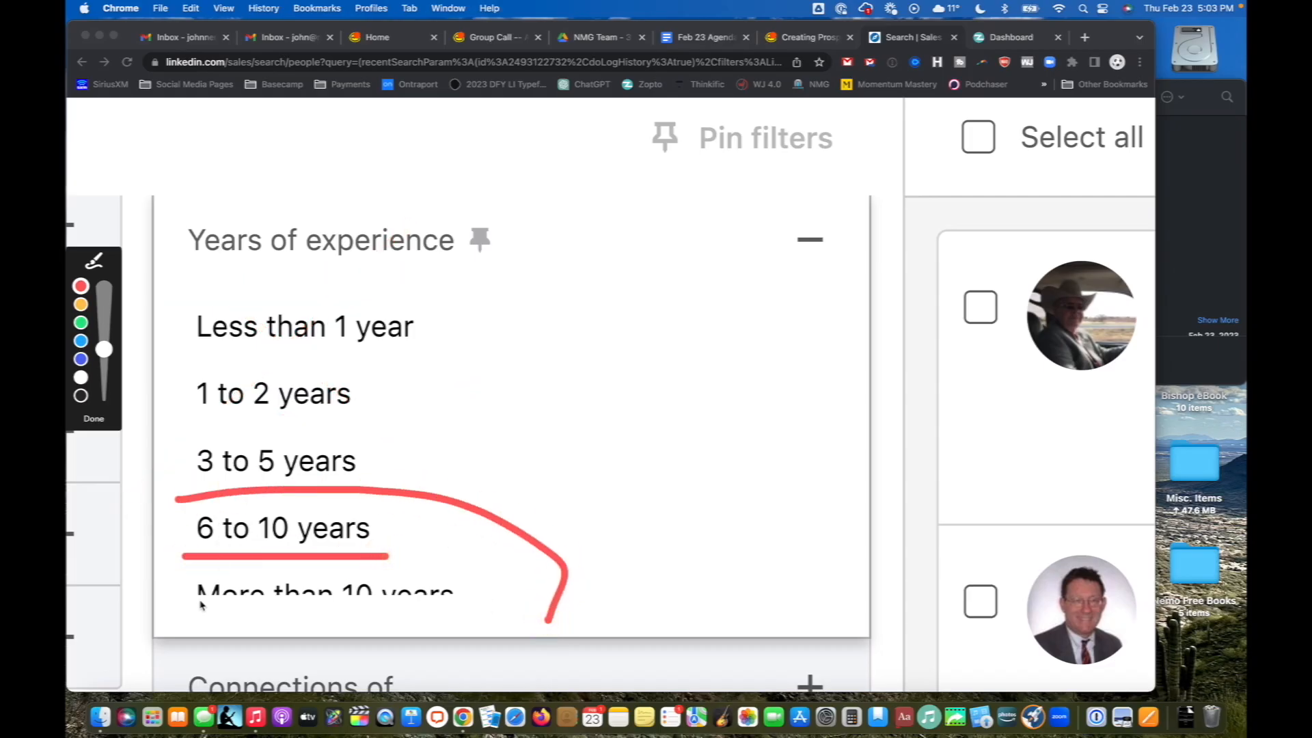
drag(197, 613, 435, 613)
click(98, 429)
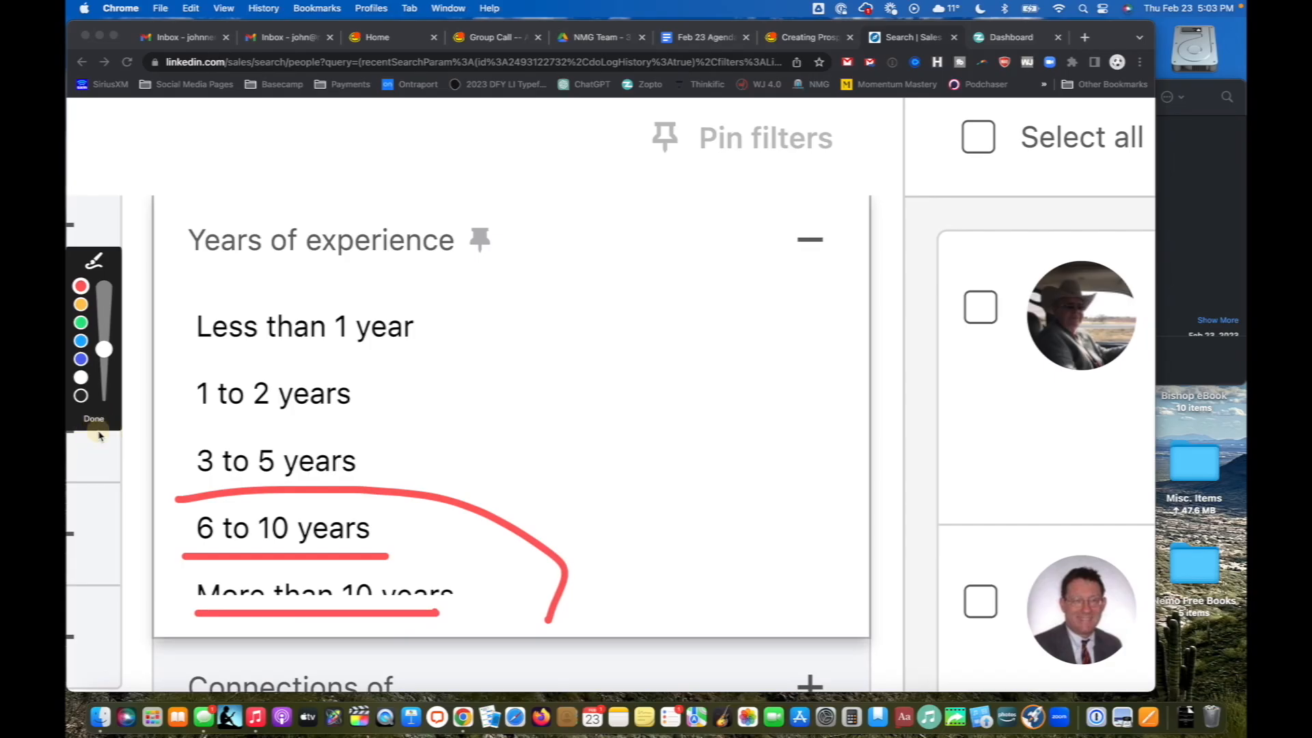
Step: Add More than 10 years to the Years of experience filter
scroll(623, 478, down, 1)
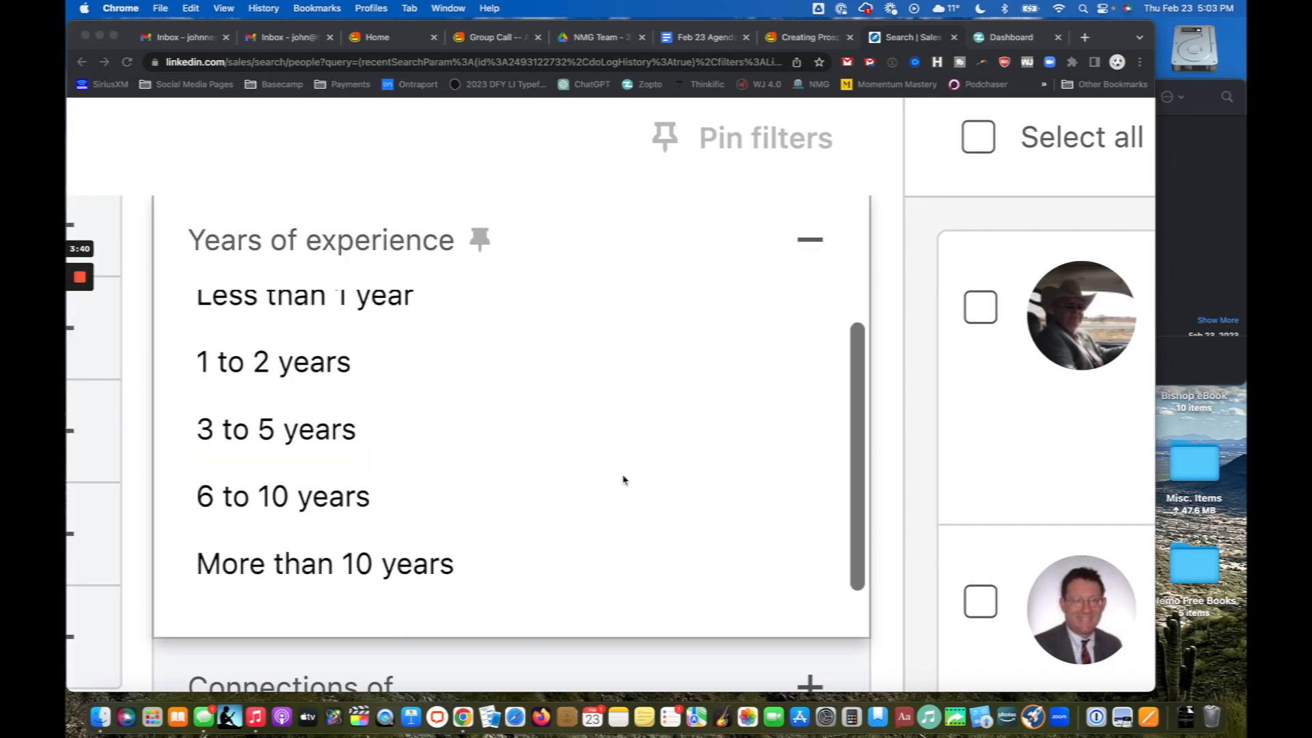
click(391, 564)
click(363, 562)
scroll(363, 563, down, 5)
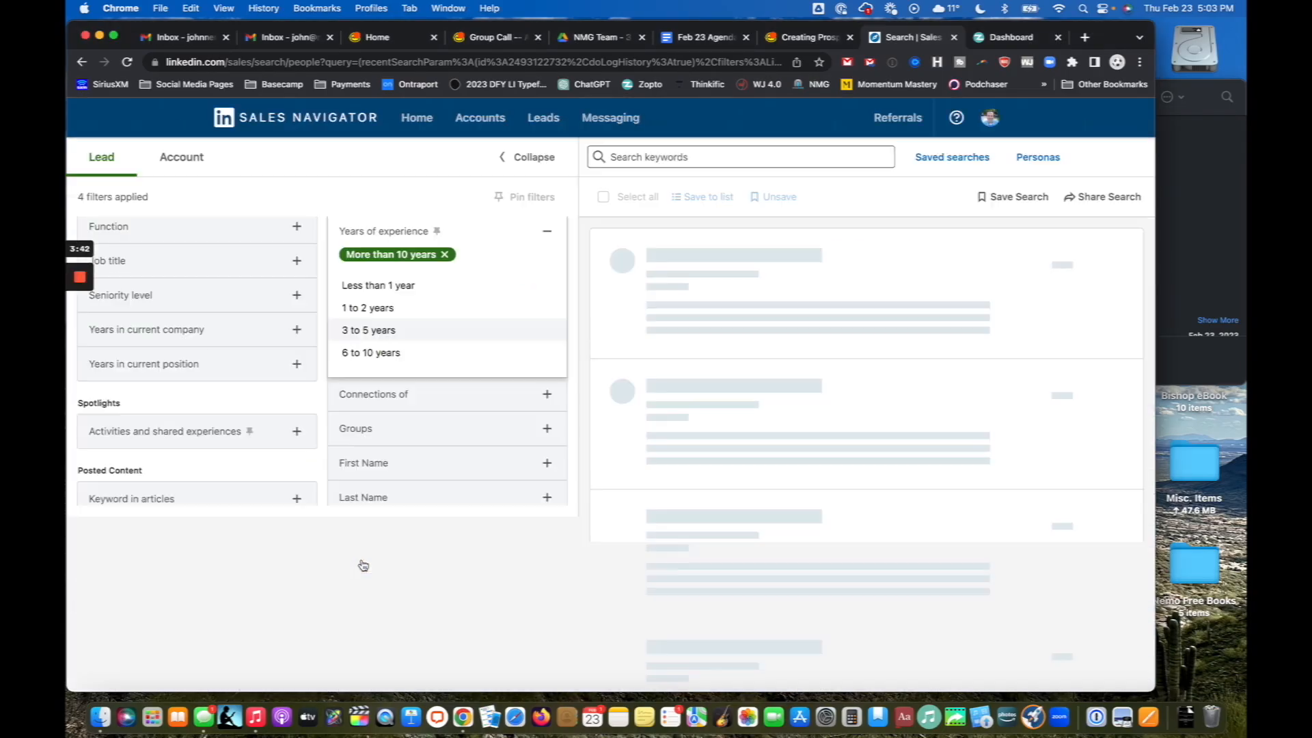
Step: Review the applied connection, geography, industry and years of experience filters
scroll(398, 321, up, 3)
scroll(403, 326, up, 5)
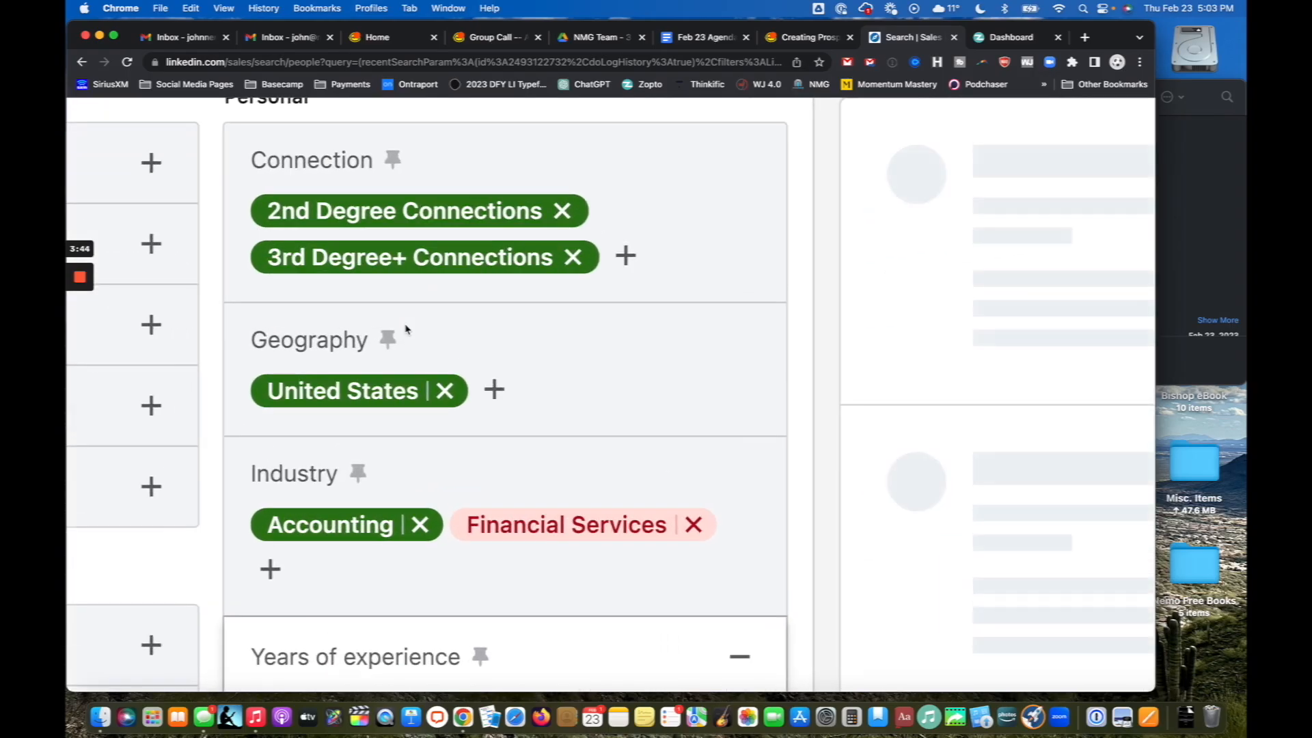
scroll(398, 416, down, 2)
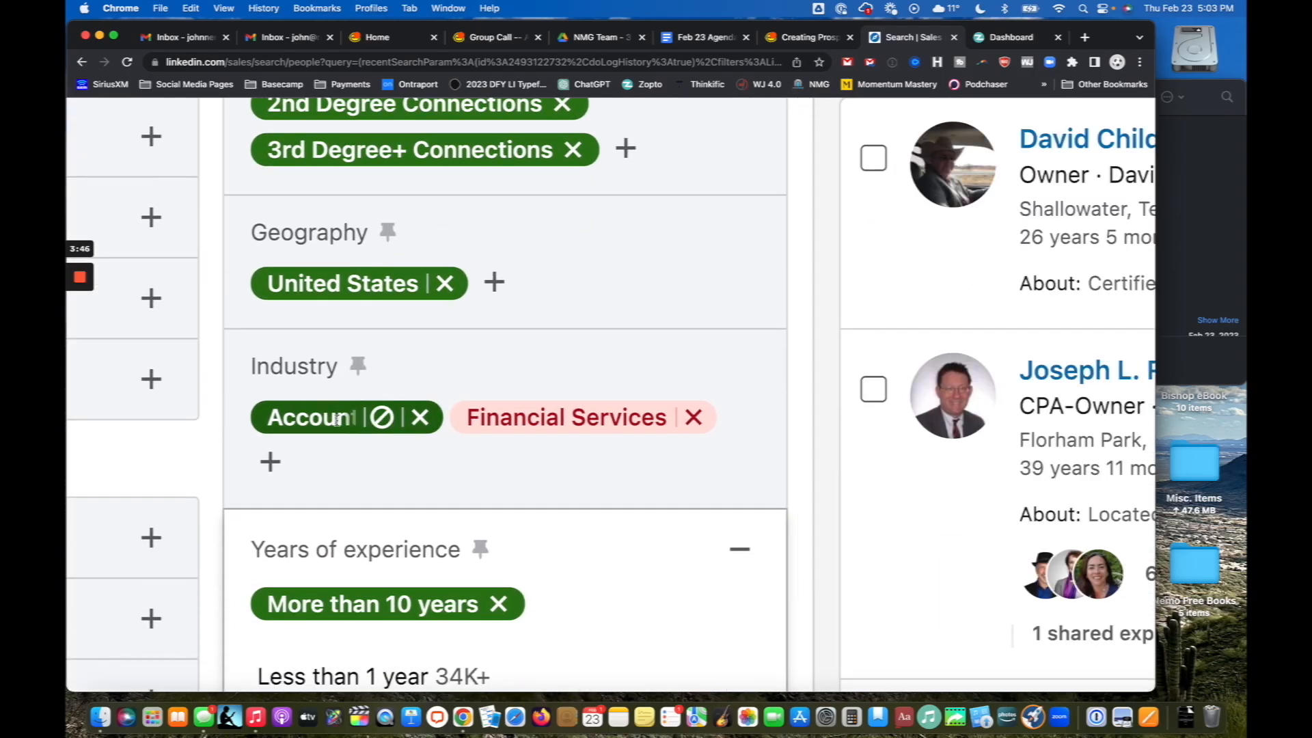
scroll(338, 465, up, 2)
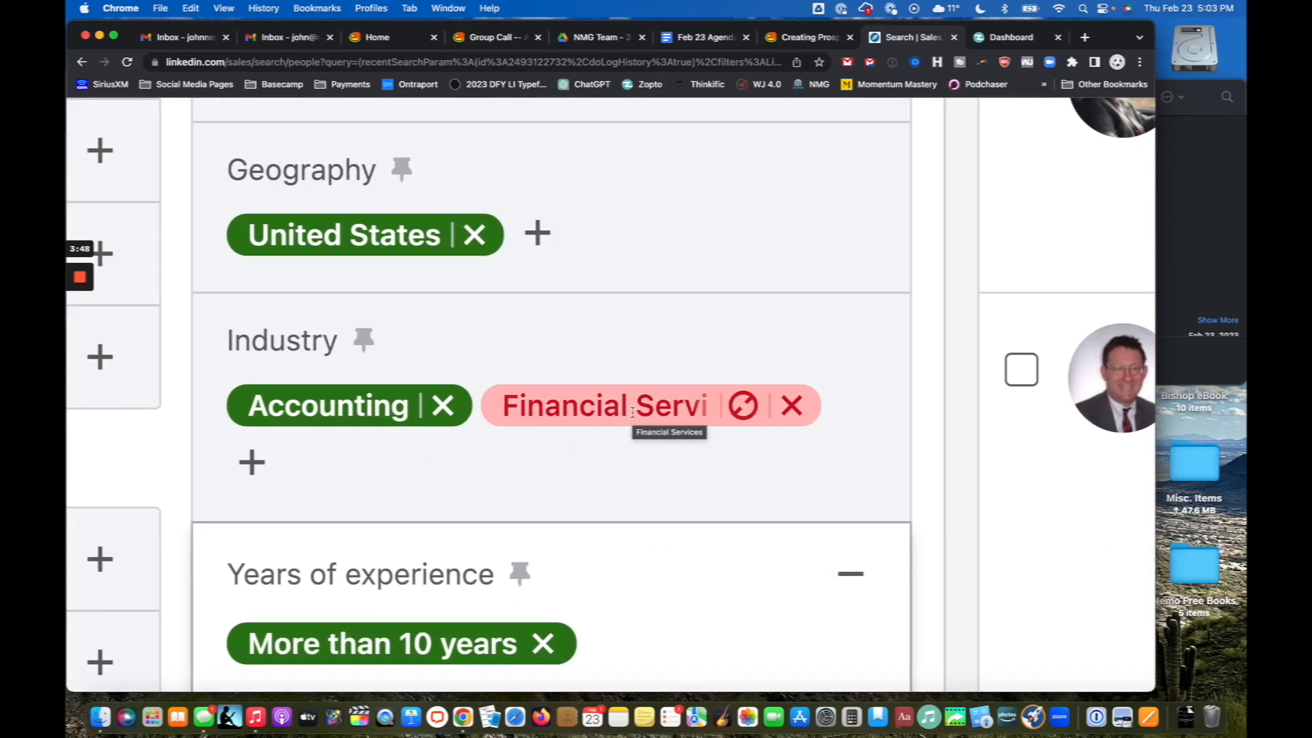
scroll(641, 461, down, 3)
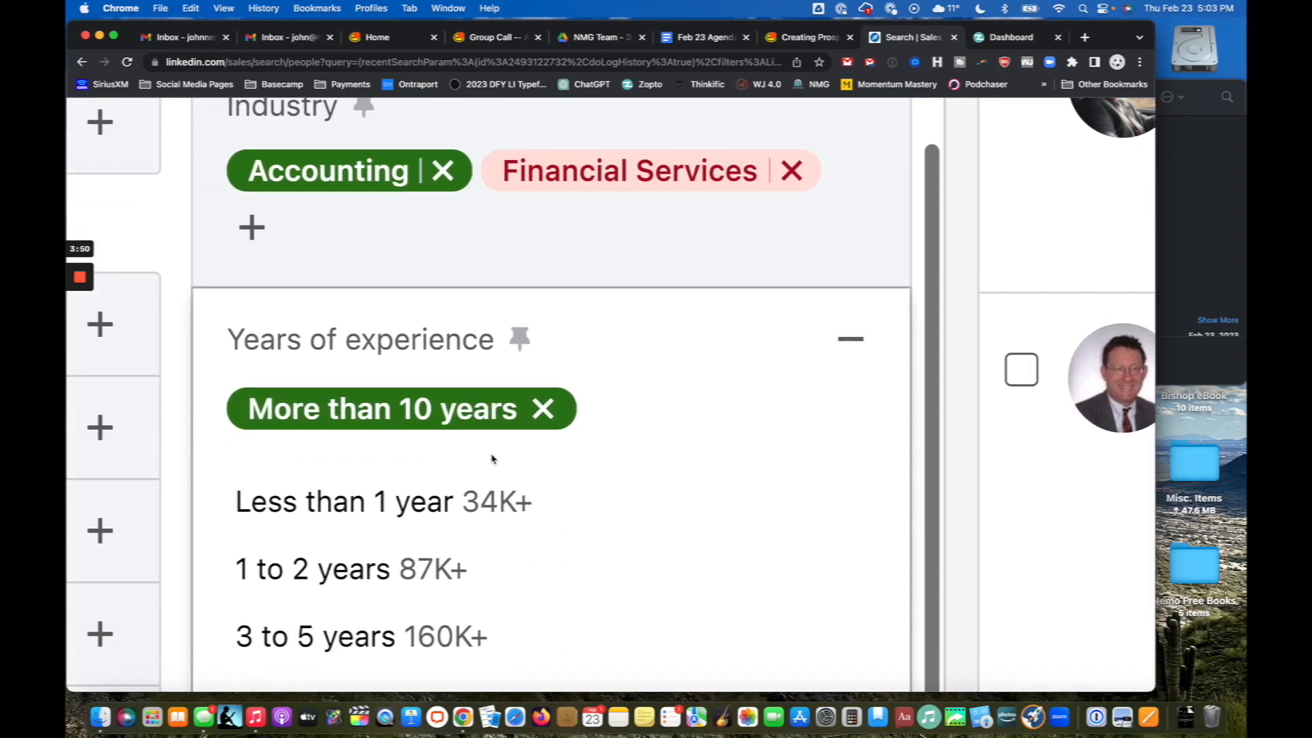
scroll(748, 384, down, 5)
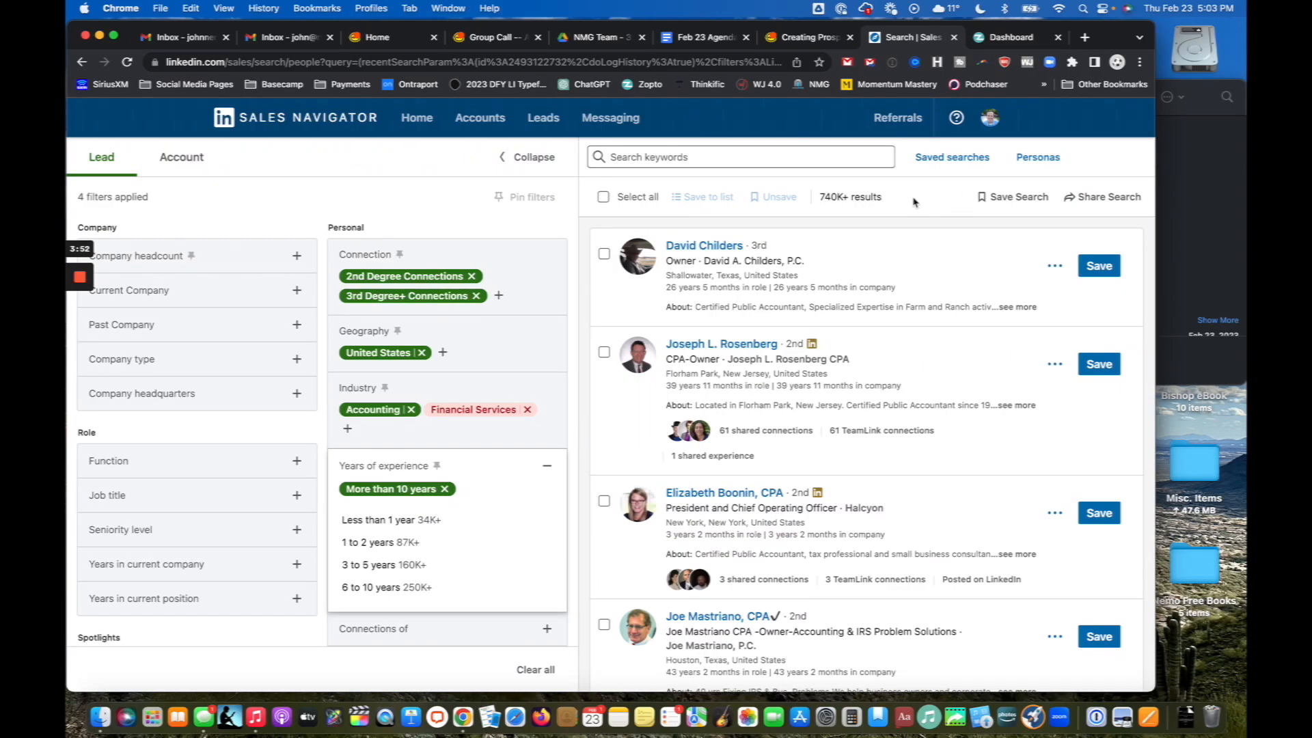
Step: Check the total number of lead results and collapse the Years of experience filter
scroll(914, 202, up, 3)
drag(867, 205, 629, 205)
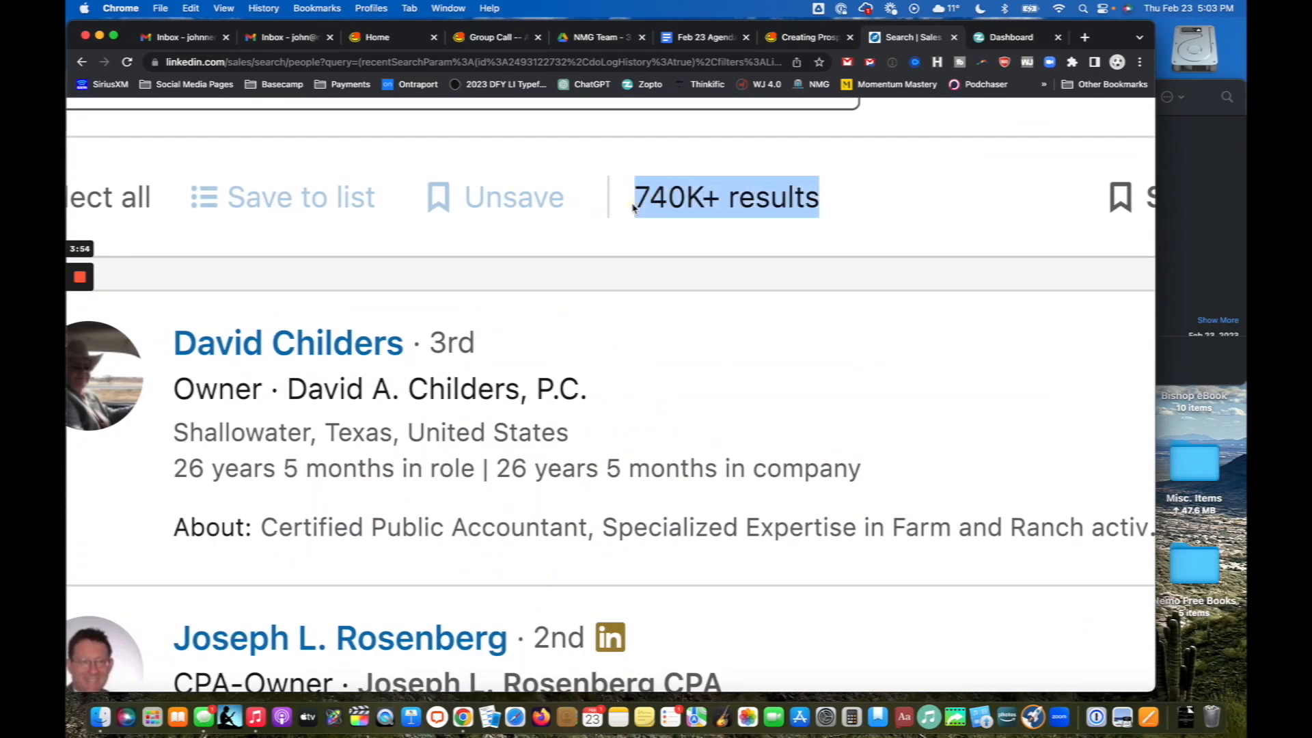
scroll(632, 208, down, 5)
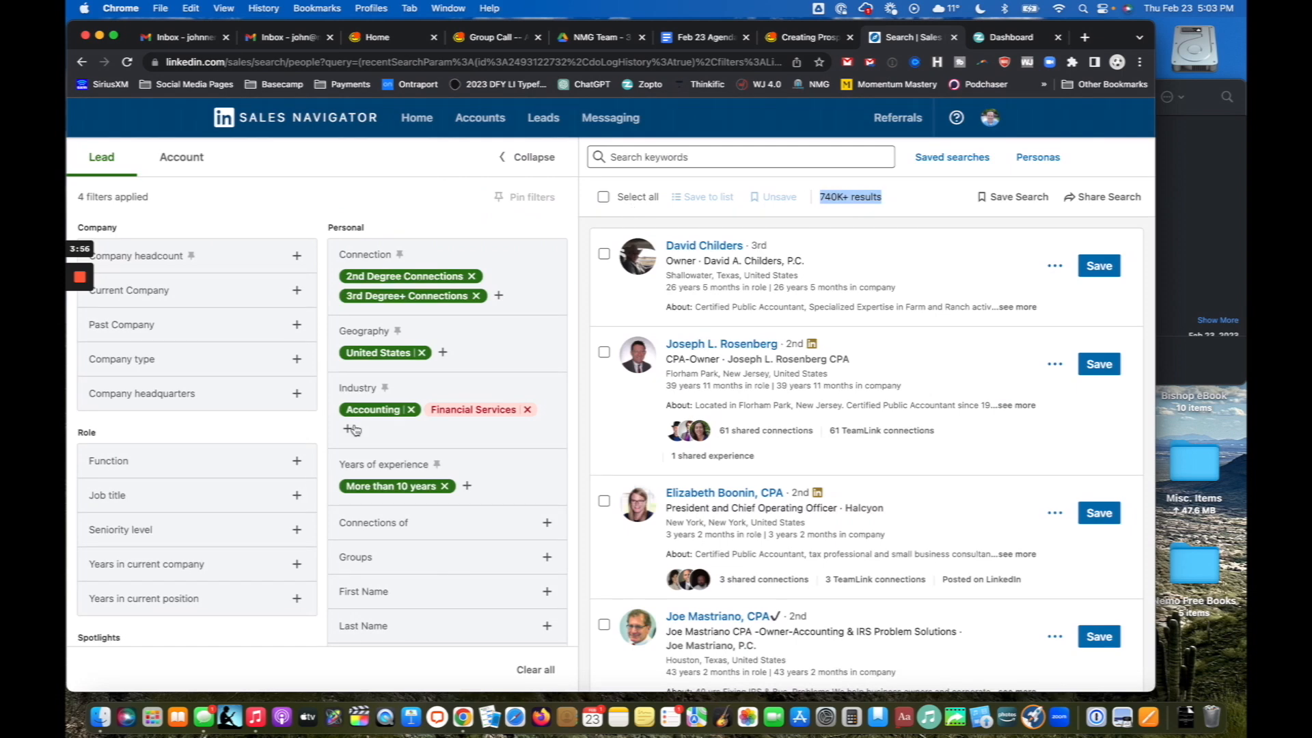
Step: Look through the remaining Personal filters and the Workflow filters for other ways to narrow the lead search
scroll(354, 430, down, 2)
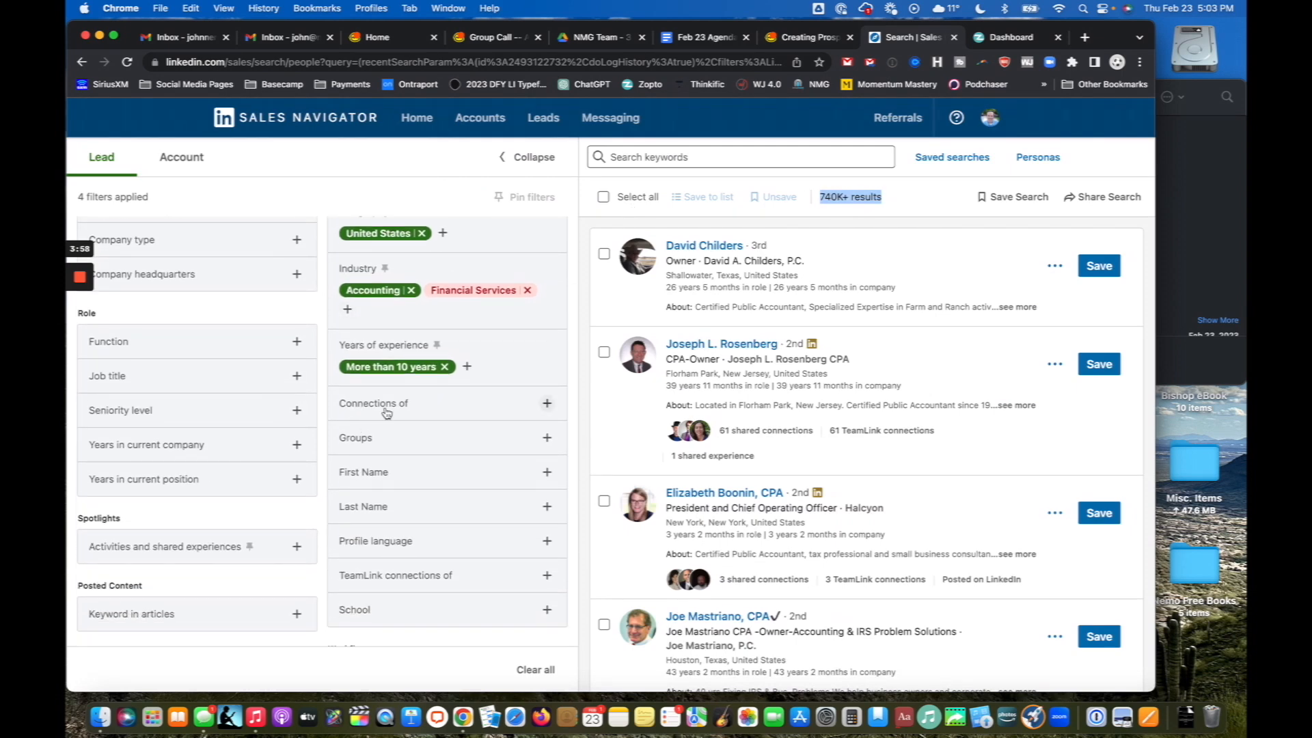
scroll(385, 412, down, 1)
scroll(387, 413, up, 5)
scroll(387, 412, down, 5)
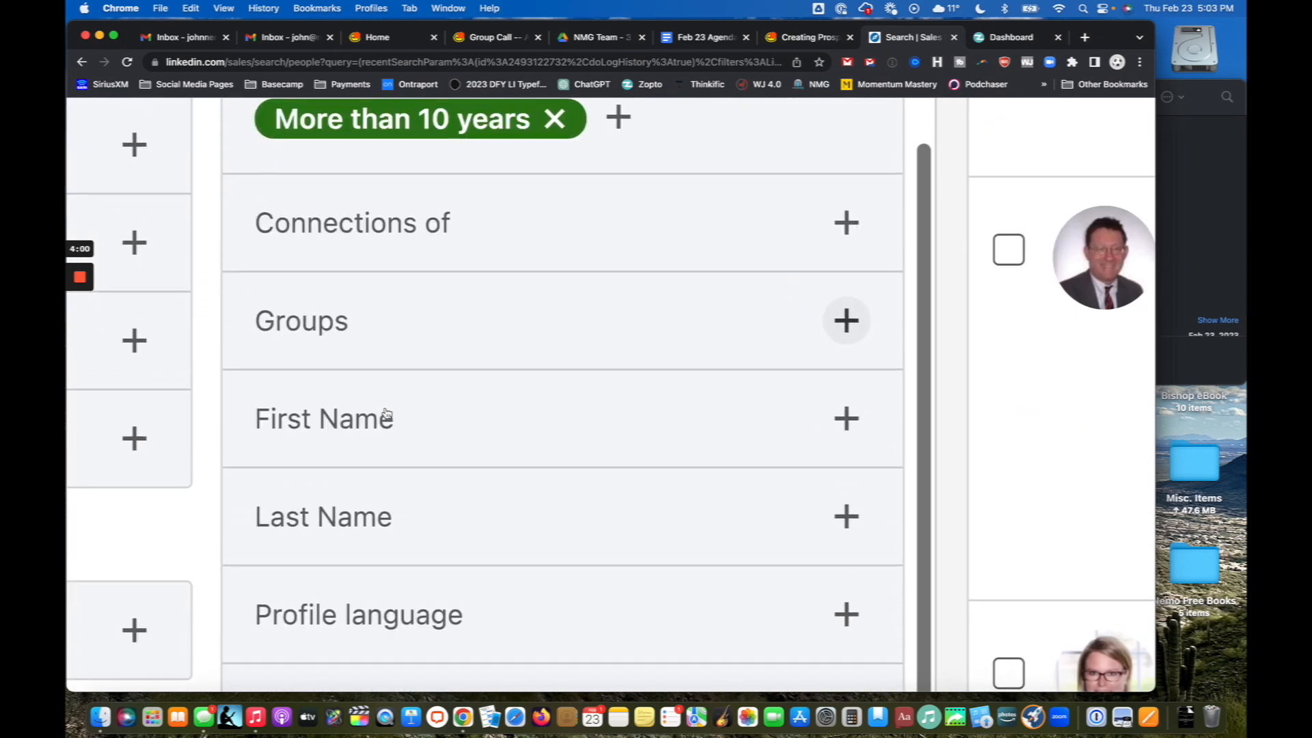
scroll(446, 408, down, 15)
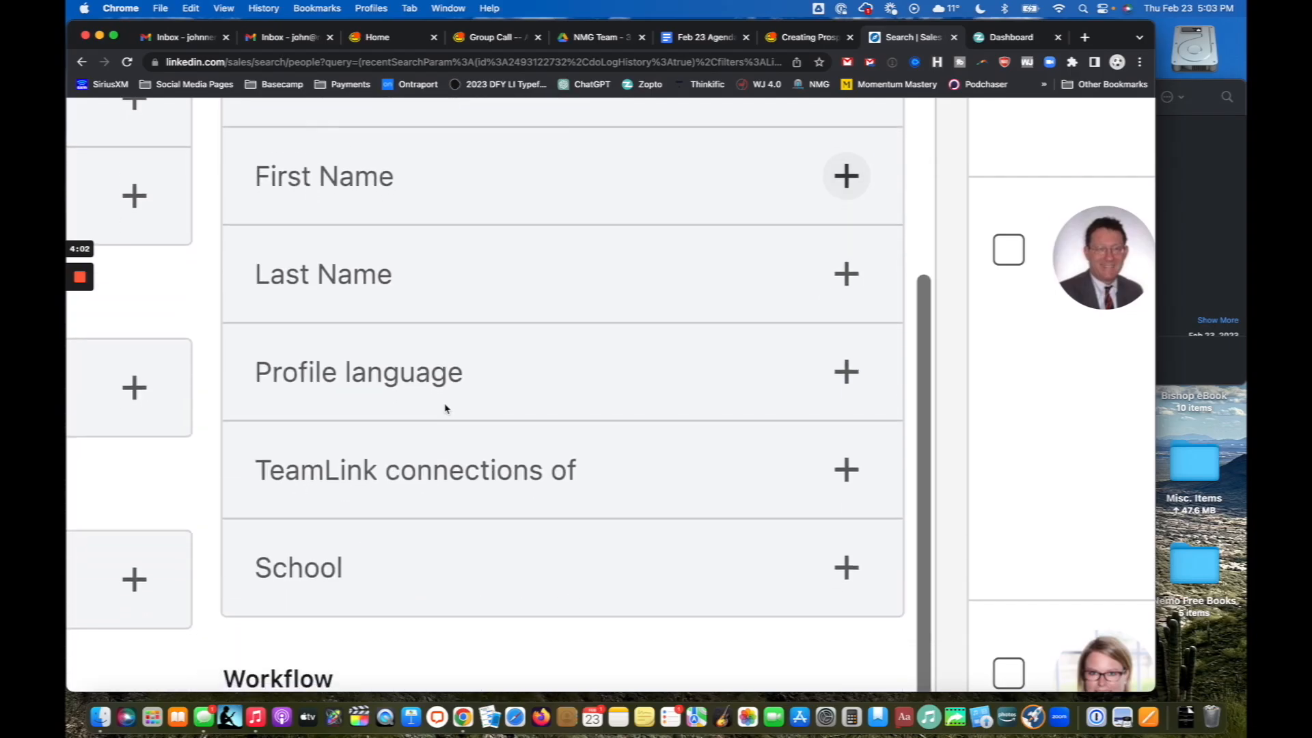
scroll(445, 408, down, 5)
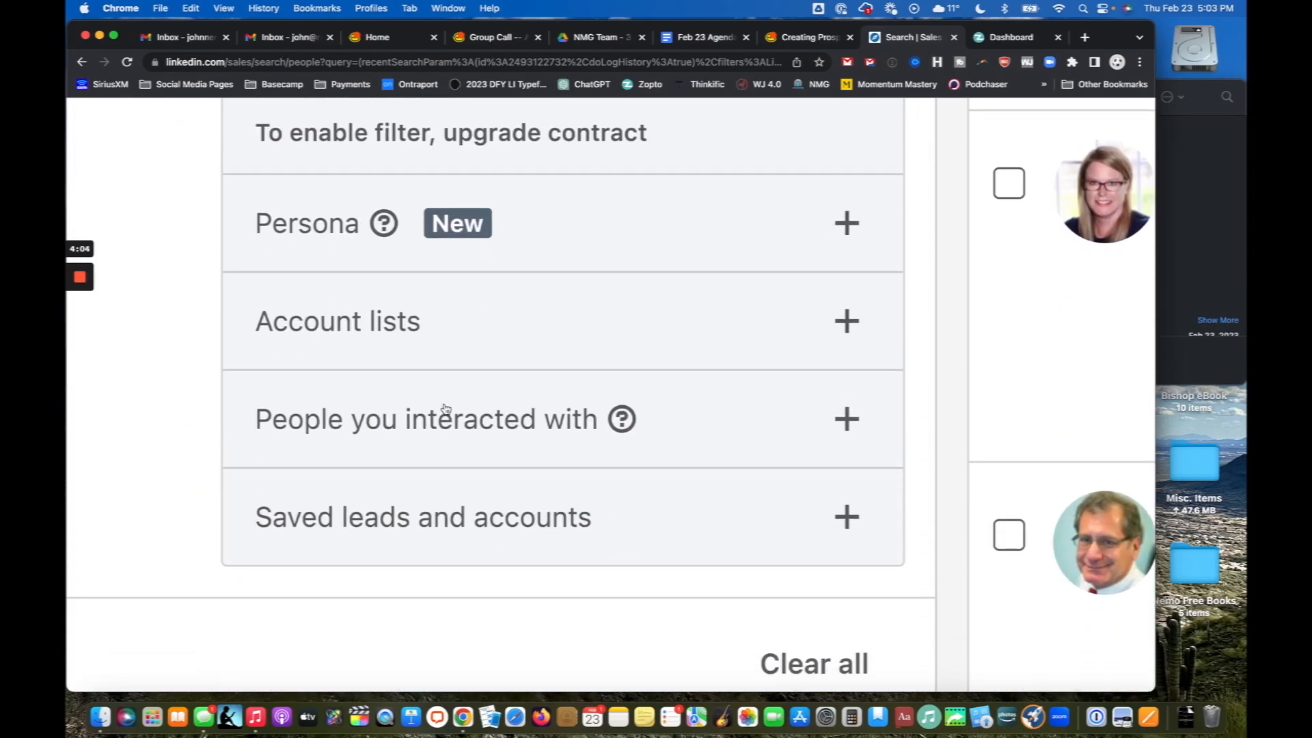
scroll(445, 408, down, 5)
scroll(446, 409, up, 20)
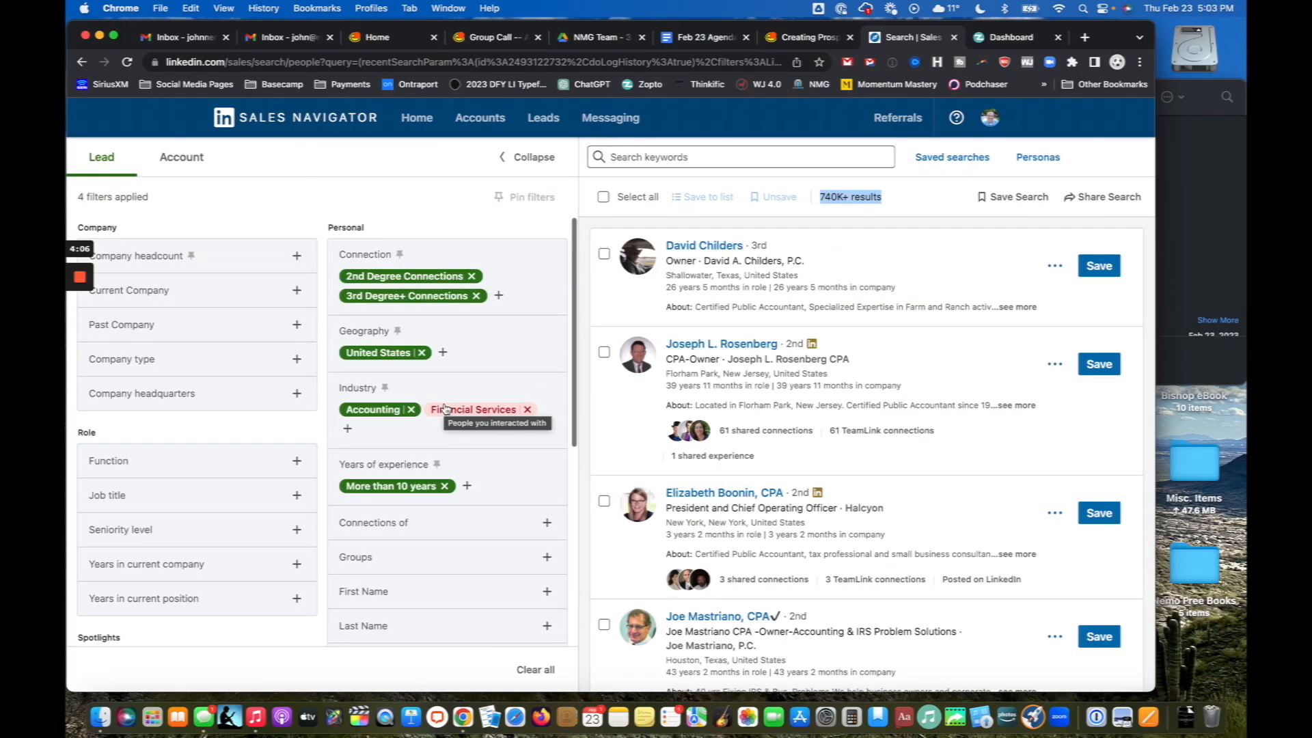
Step: Look through the Company filters and examine the size ranges offered under Company headcount
scroll(204, 361, up, 5)
scroll(202, 360, left, 4)
scroll(201, 360, up, 7)
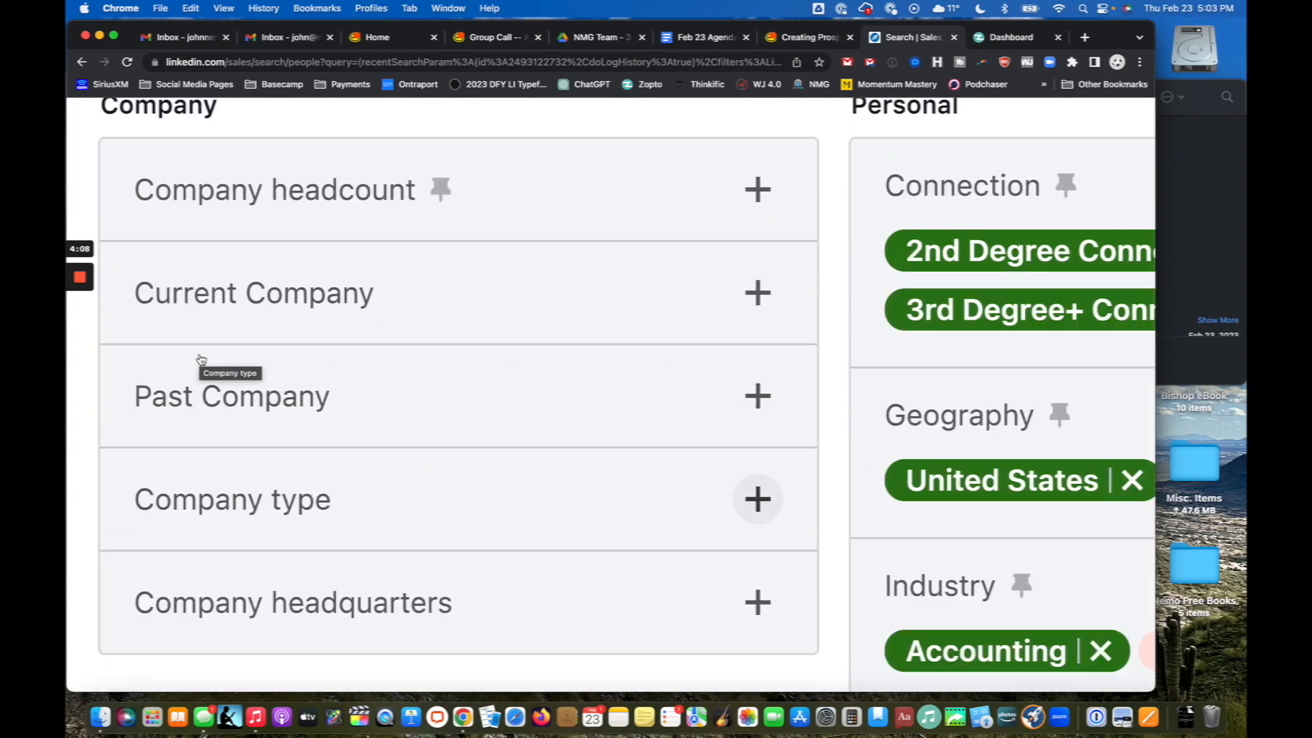
scroll(202, 360, down, 5)
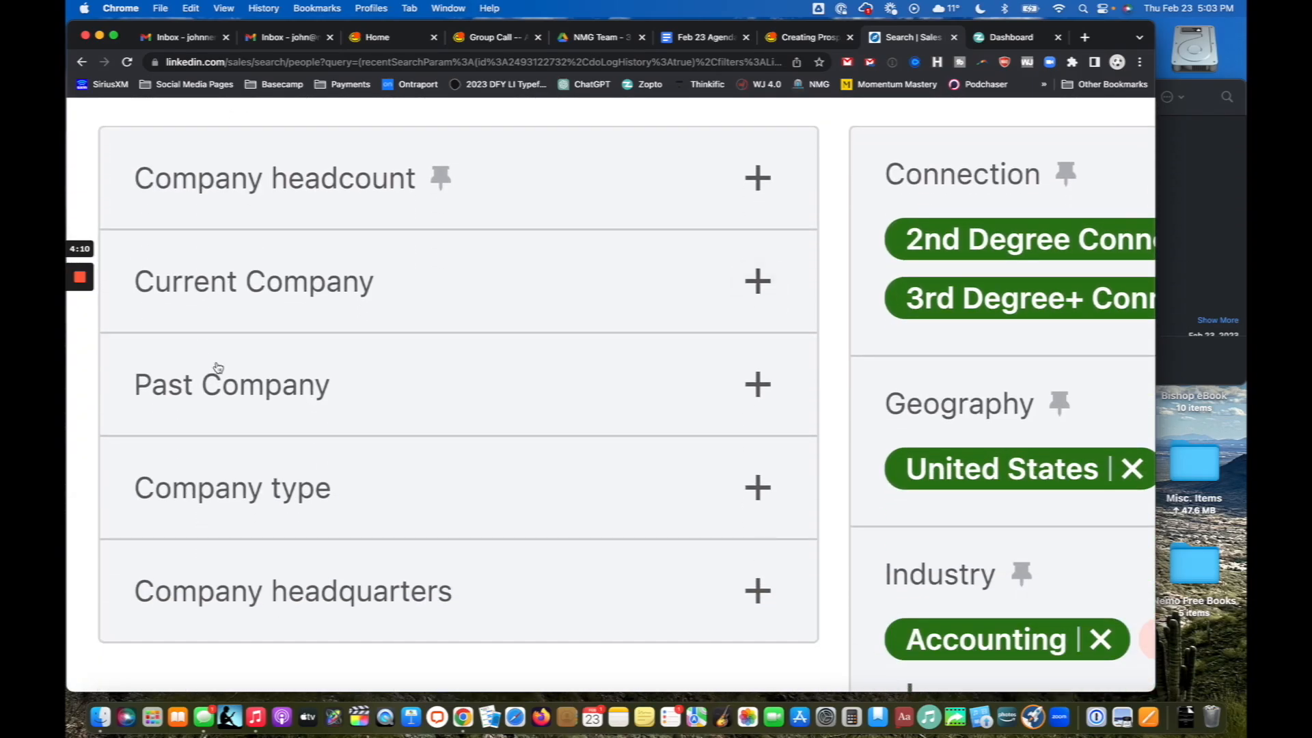
scroll(269, 404, down, 3)
scroll(269, 404, up, 4)
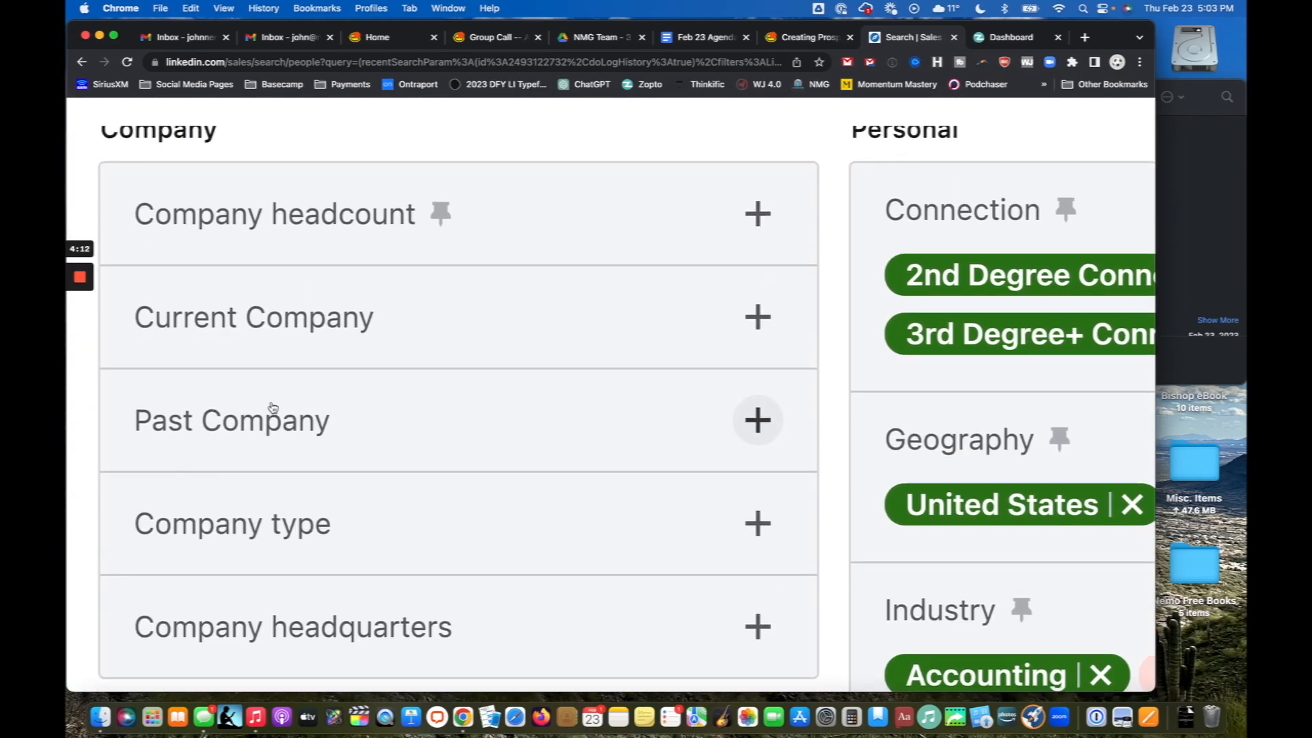
scroll(350, 238, up, 1)
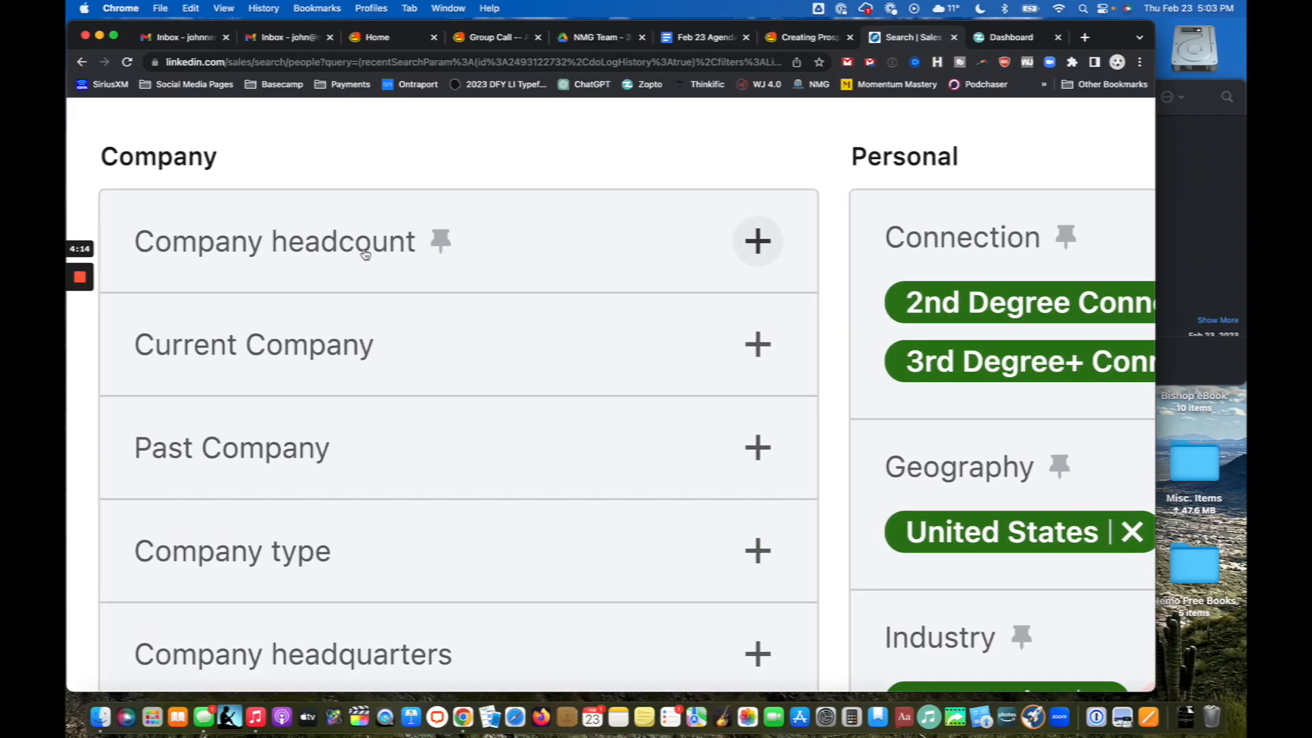
click(755, 244)
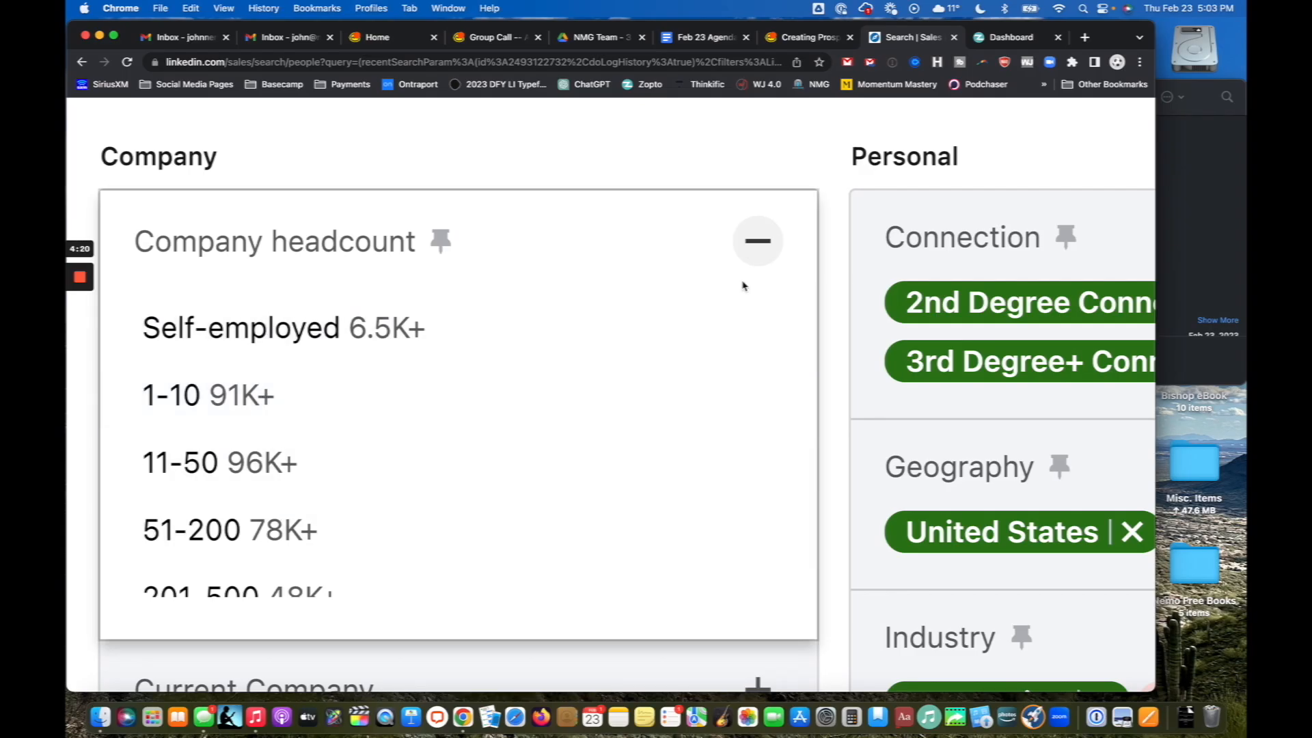
click(758, 242)
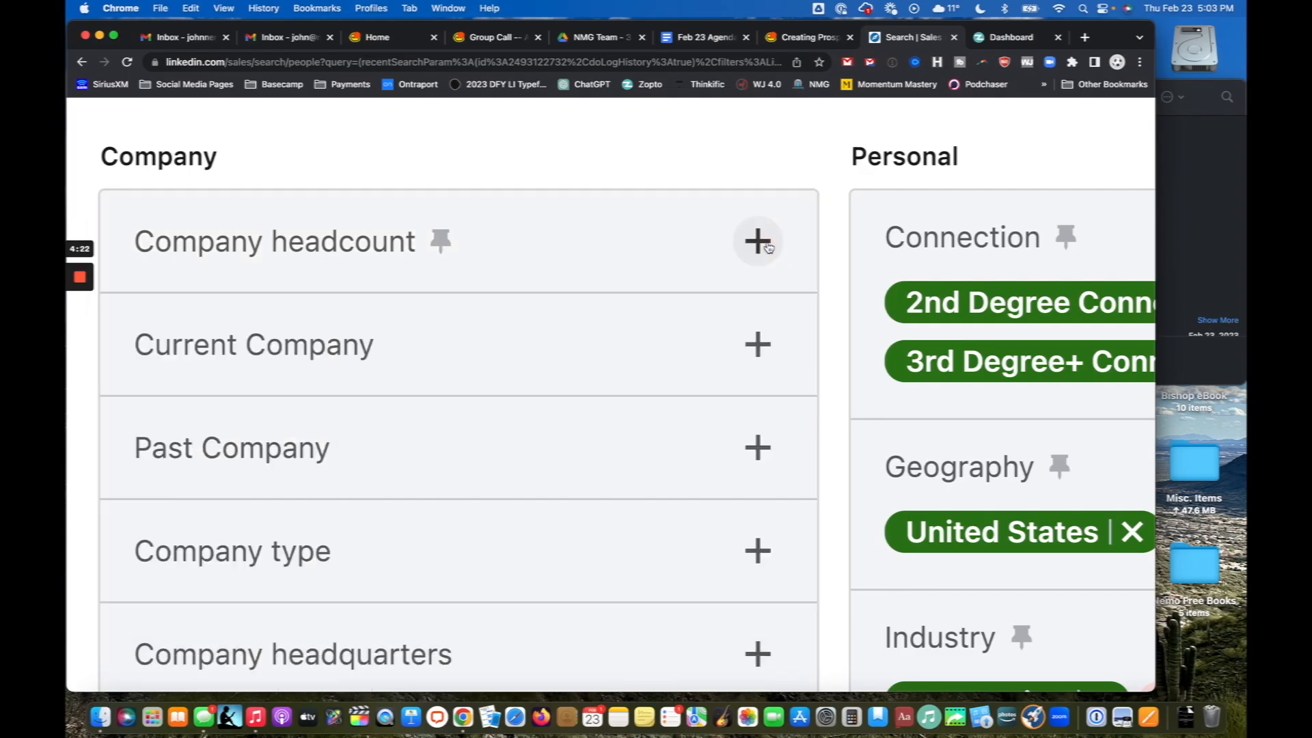
Step: Look past the Company filters to the Role filters and include Owner under Seniority level
scroll(629, 393, down, 2)
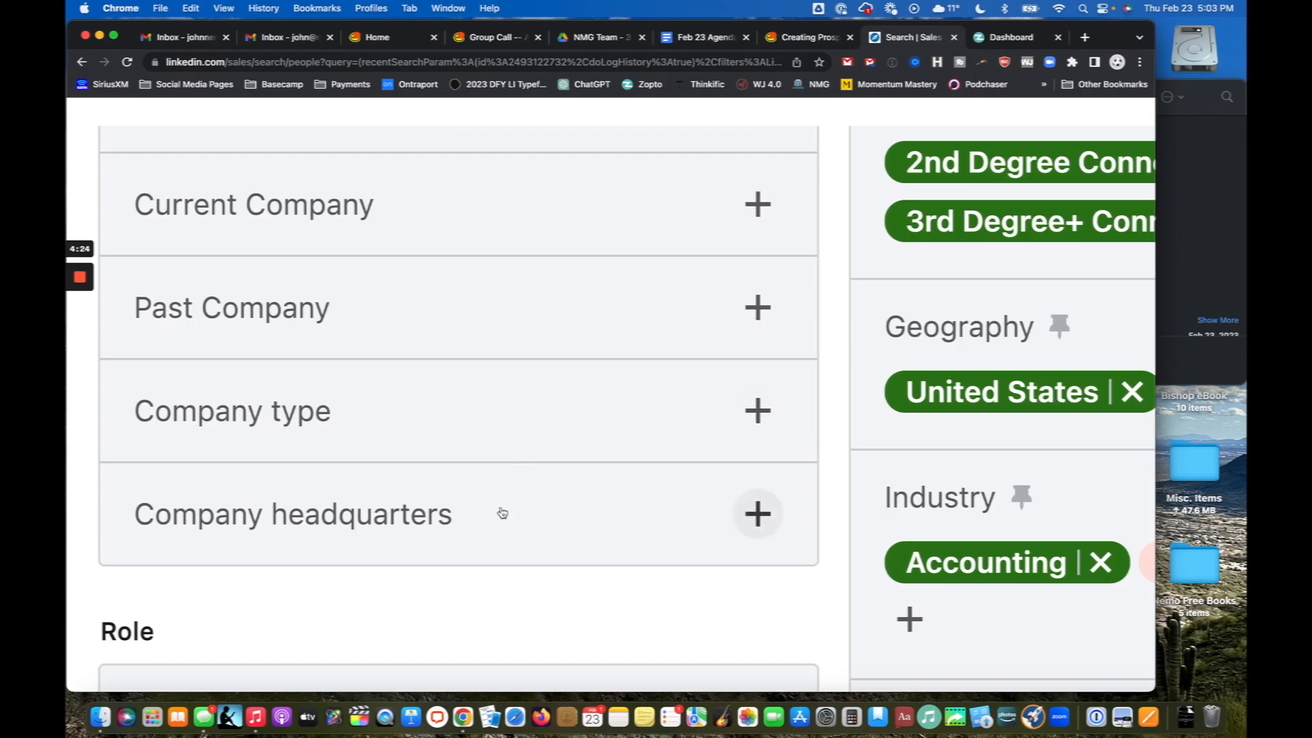
scroll(503, 512, down, 5)
scroll(503, 513, down, 2)
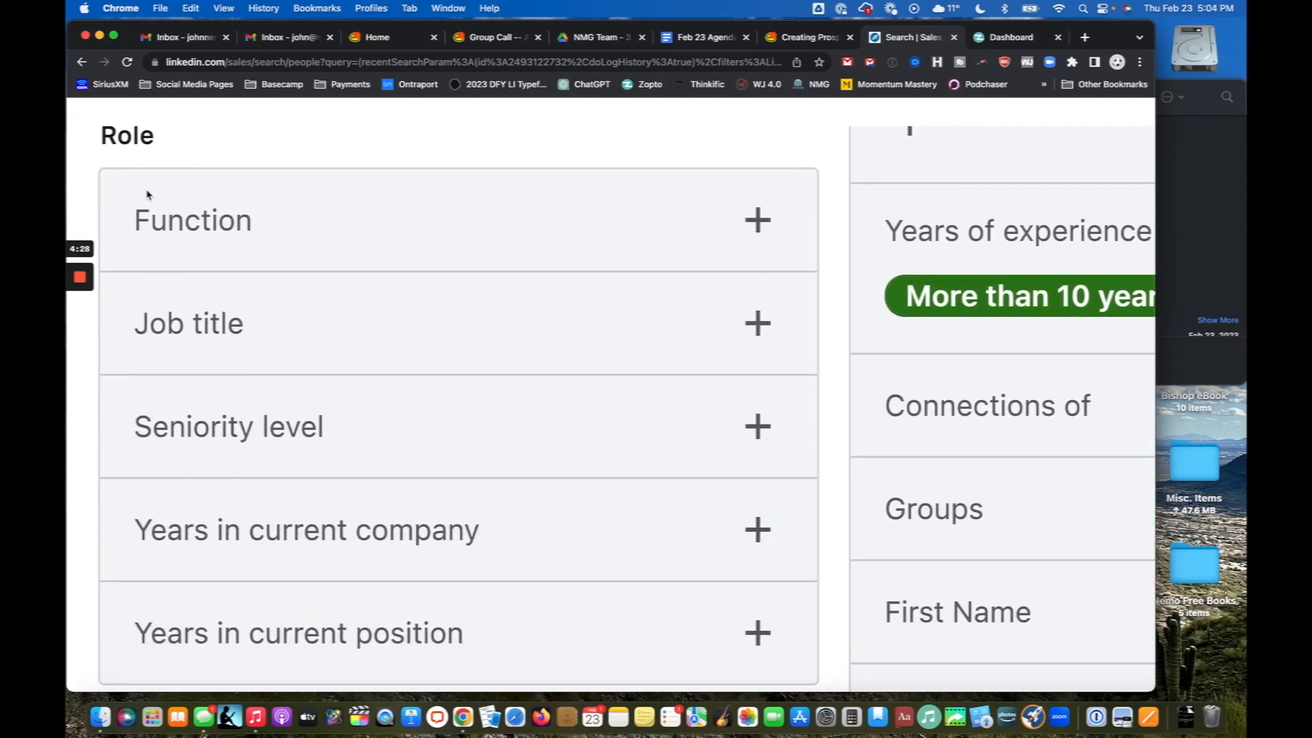
scroll(507, 346, down, 3)
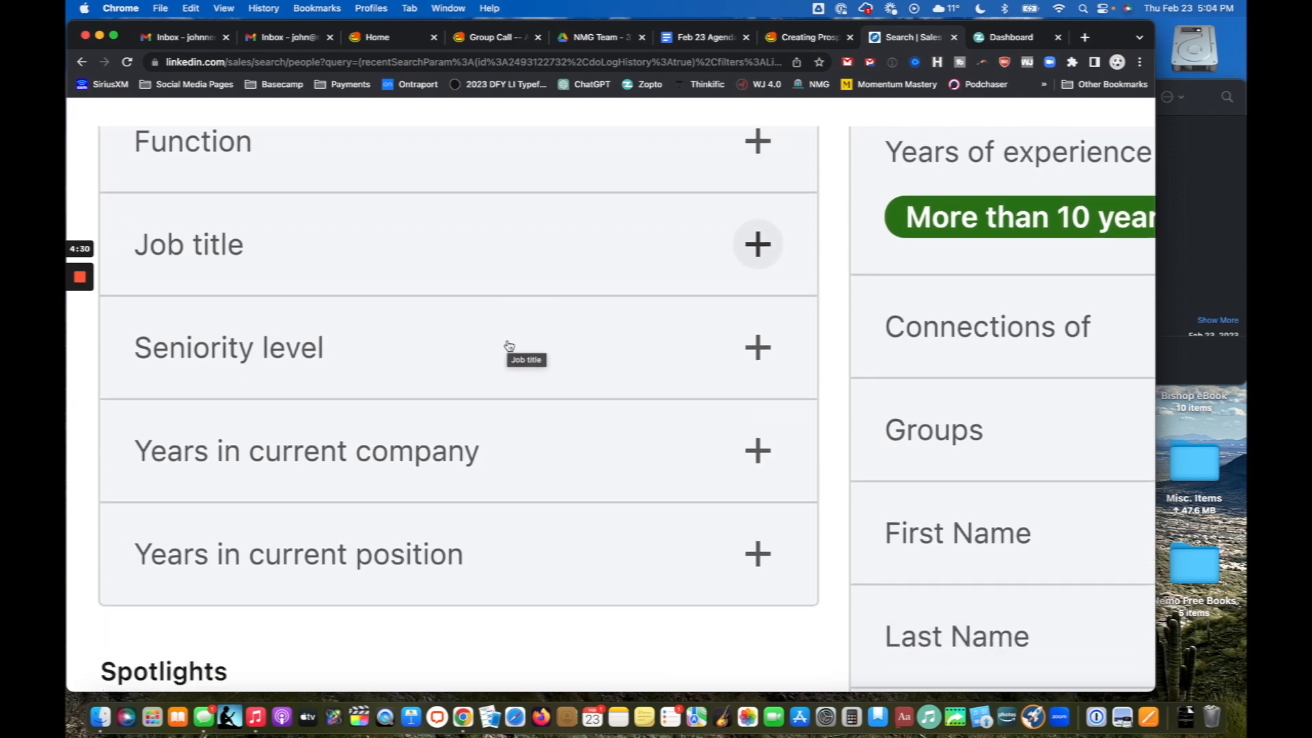
scroll(702, 323, up, 2)
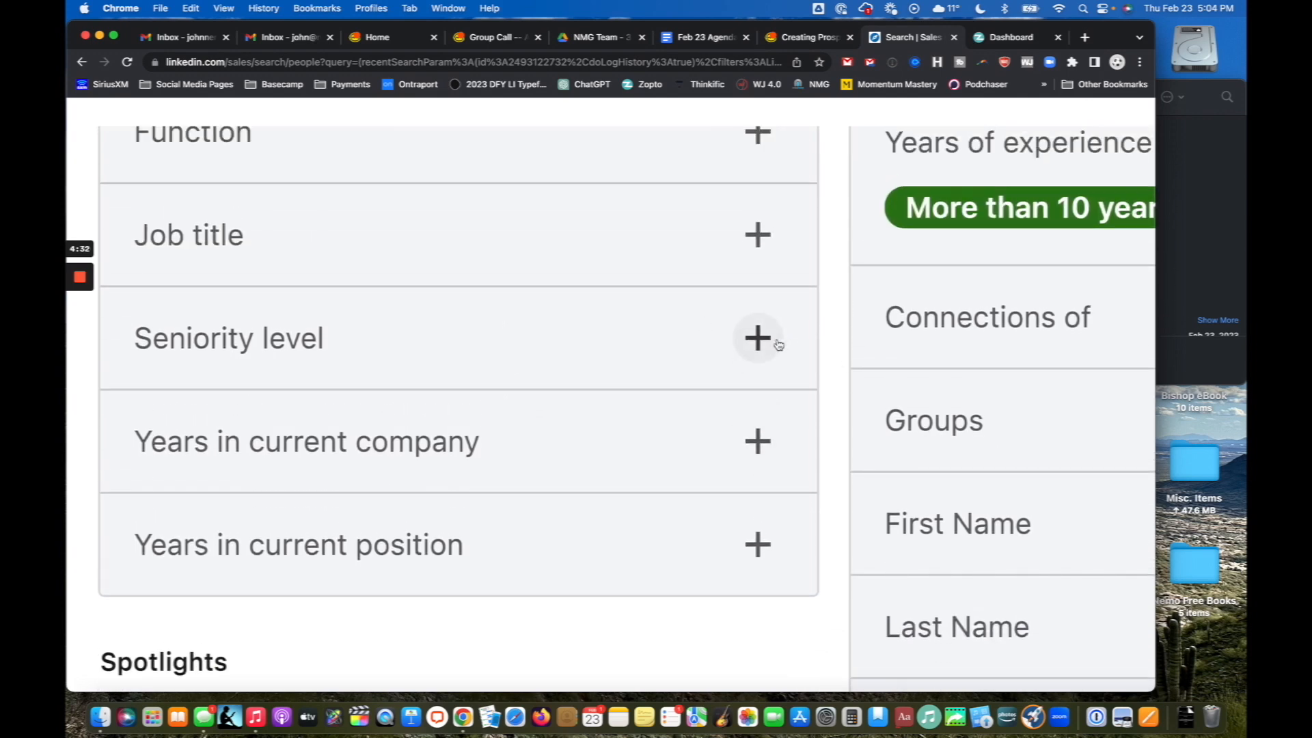
click(758, 337)
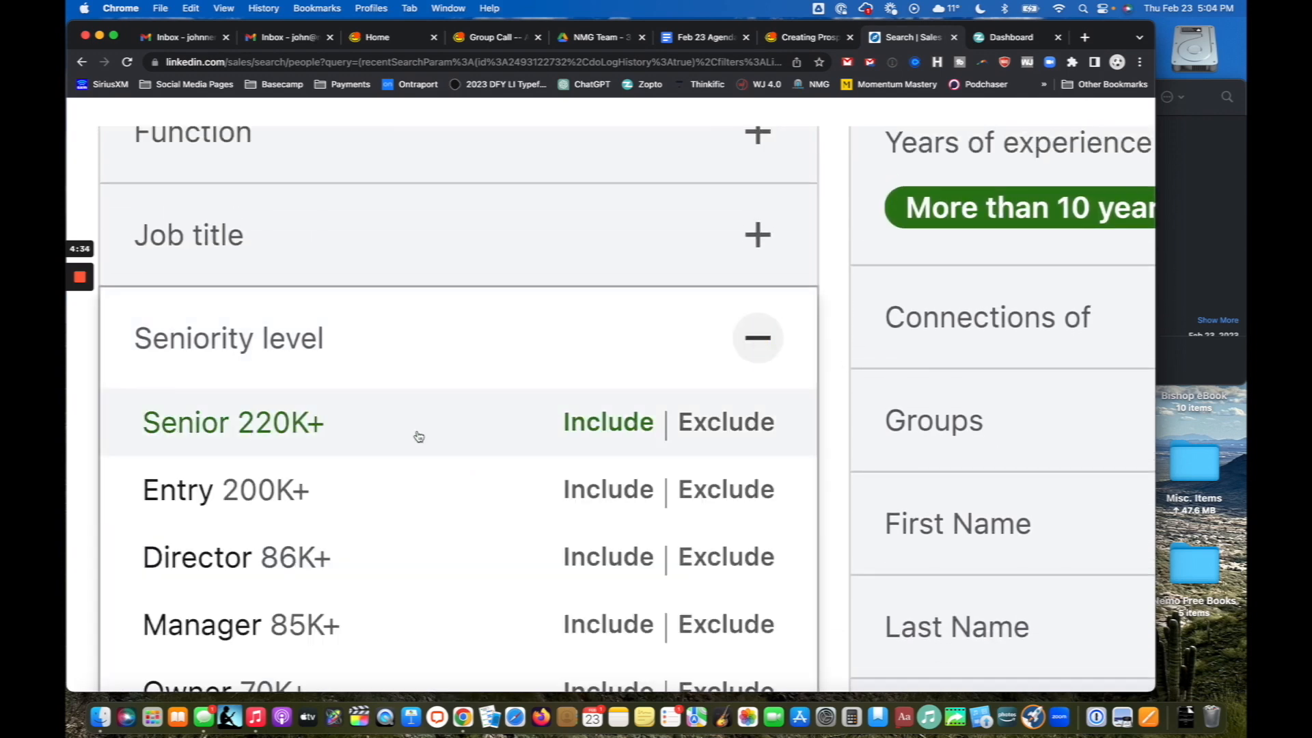
scroll(177, 609, down, 2)
click(582, 598)
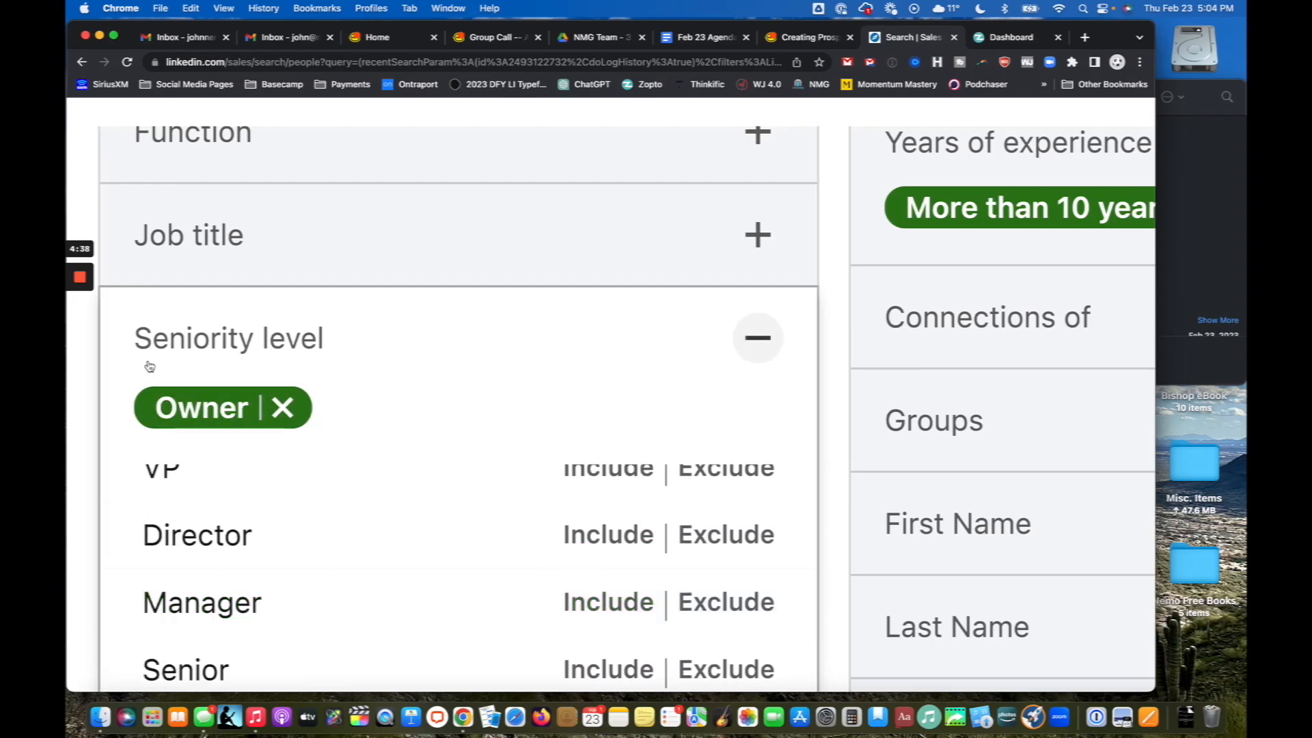
mouse_move(79, 293)
click(80, 392)
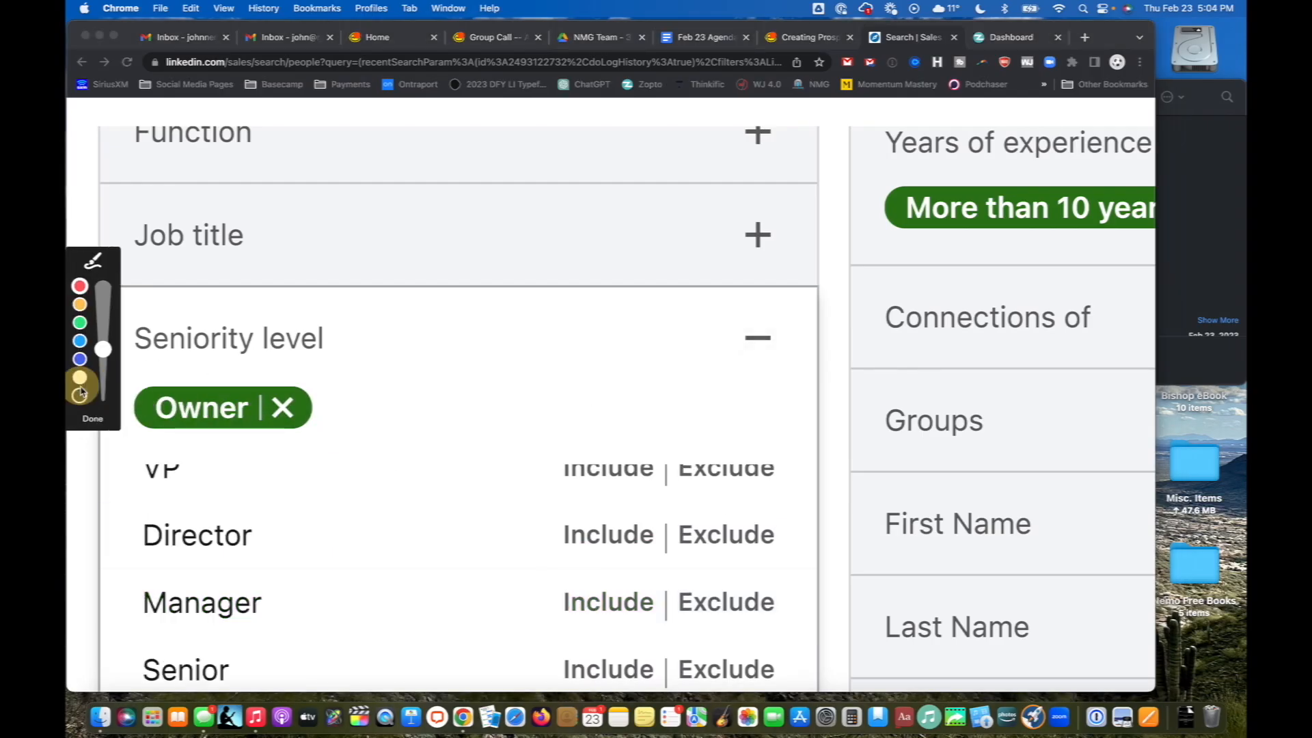
mouse_move(398, 637)
mouse_down()
mouse_move(293, 662)
mouse_move(301, 647)
mouse_move(326, 670)
mouse_up()
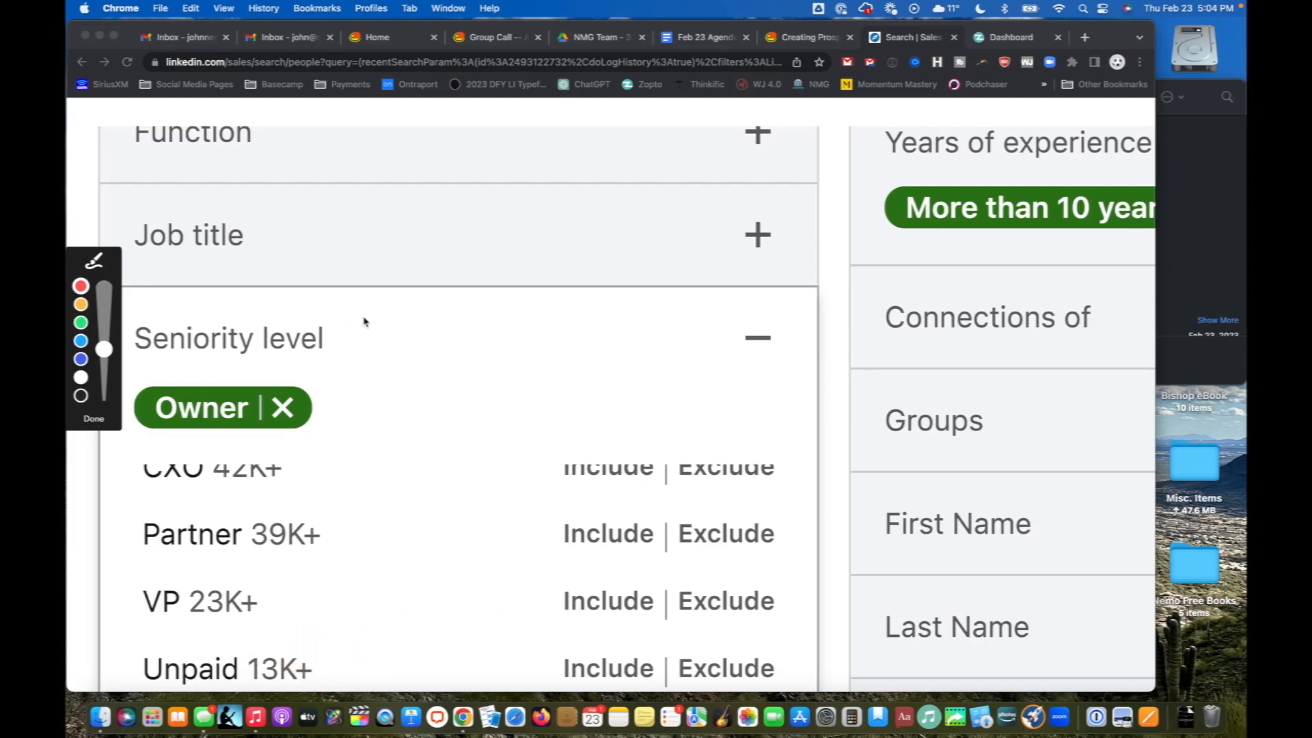
mouse_move(369, 307)
mouse_down()
mouse_move(369, 465)
mouse_move(112, 478)
mouse_move(265, 293)
mouse_move(388, 316)
mouse_up()
click(93, 424)
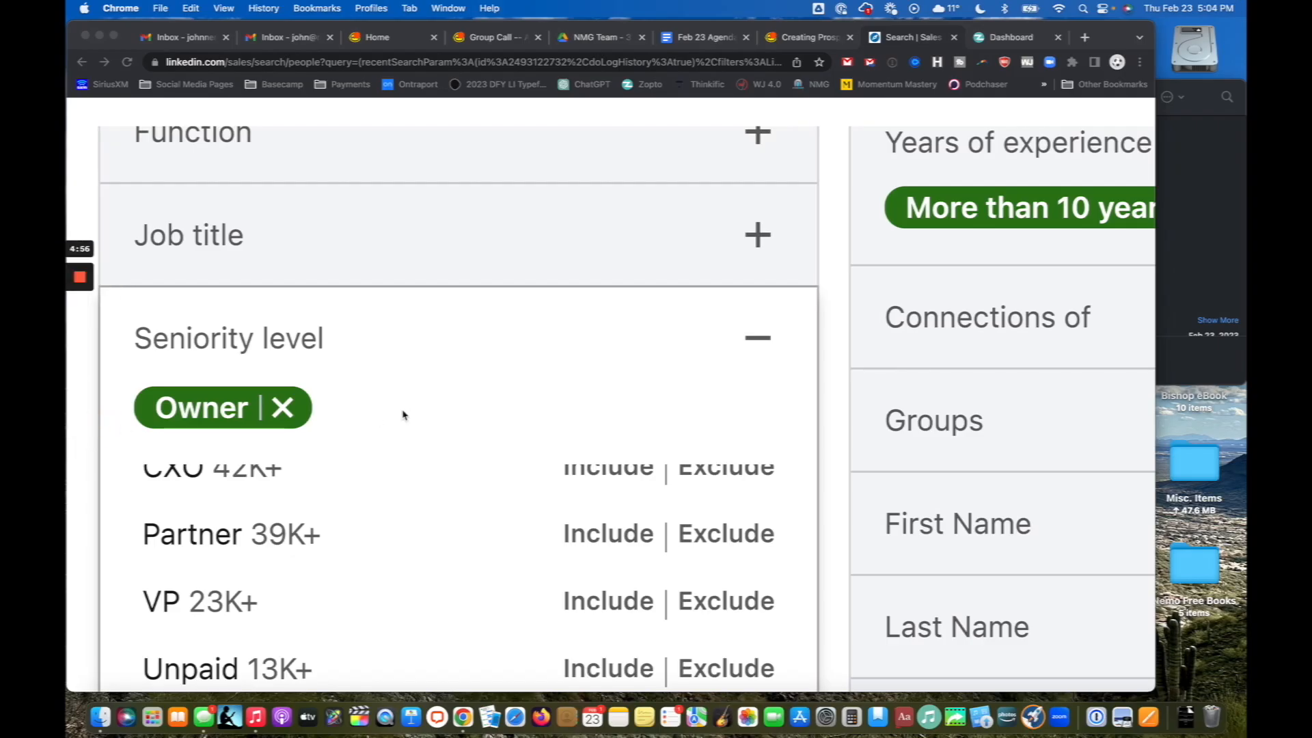
Step: Include Certified Public Accountant and Accountant in the Job title filter
scroll(439, 441, up, 2)
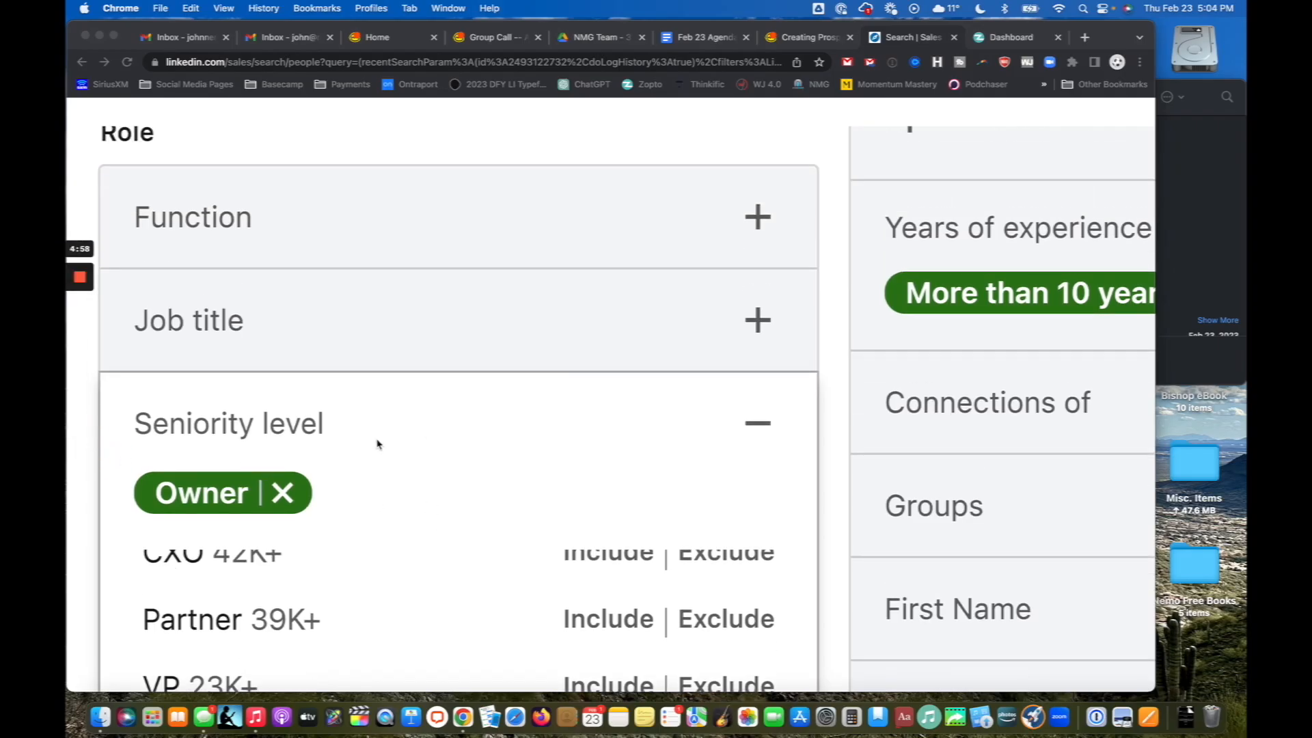
click(758, 318)
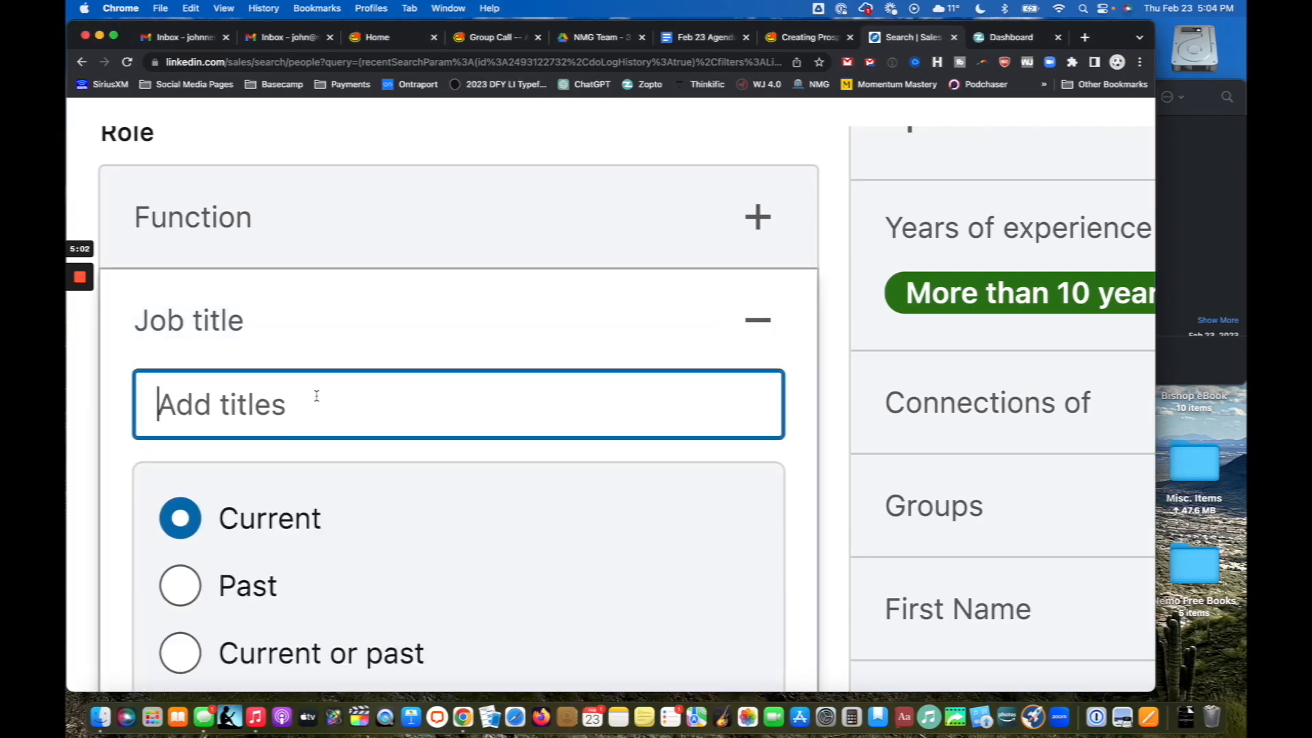
text(cpa)
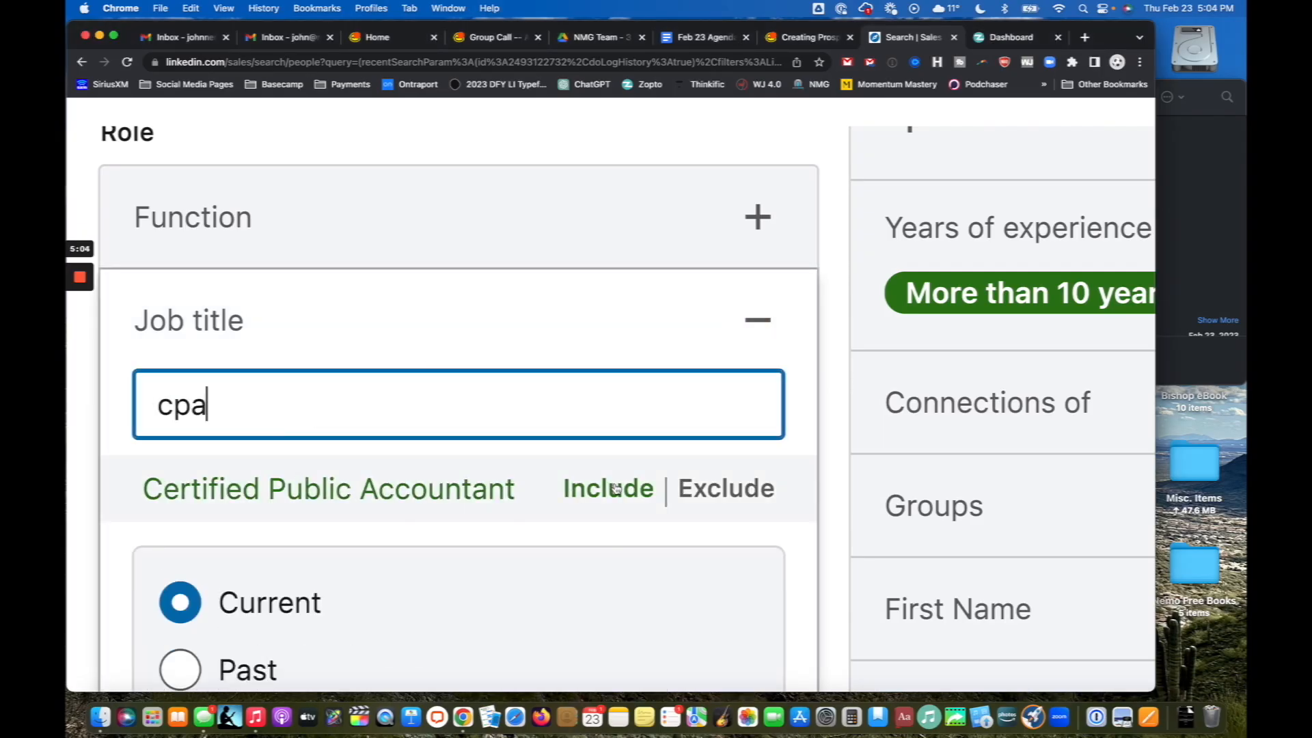
click(616, 488)
text(accoun)
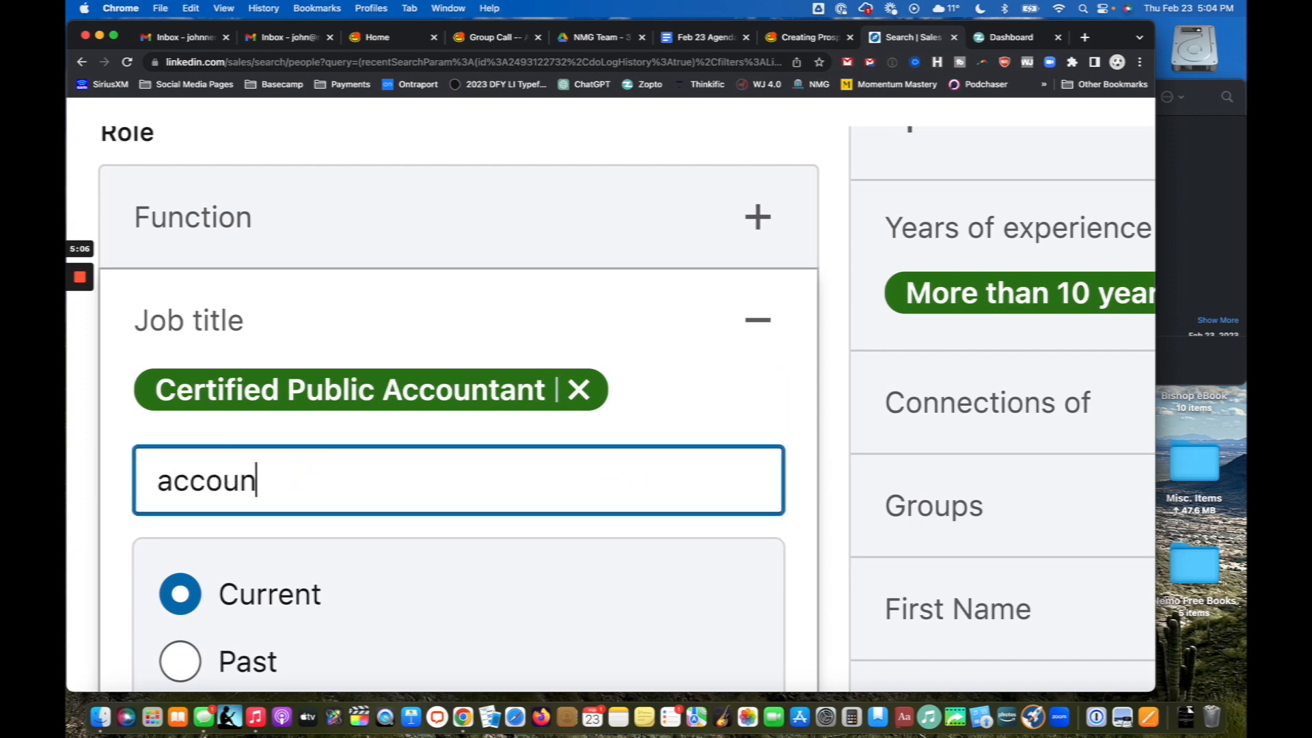
text(tant)
click(593, 564)
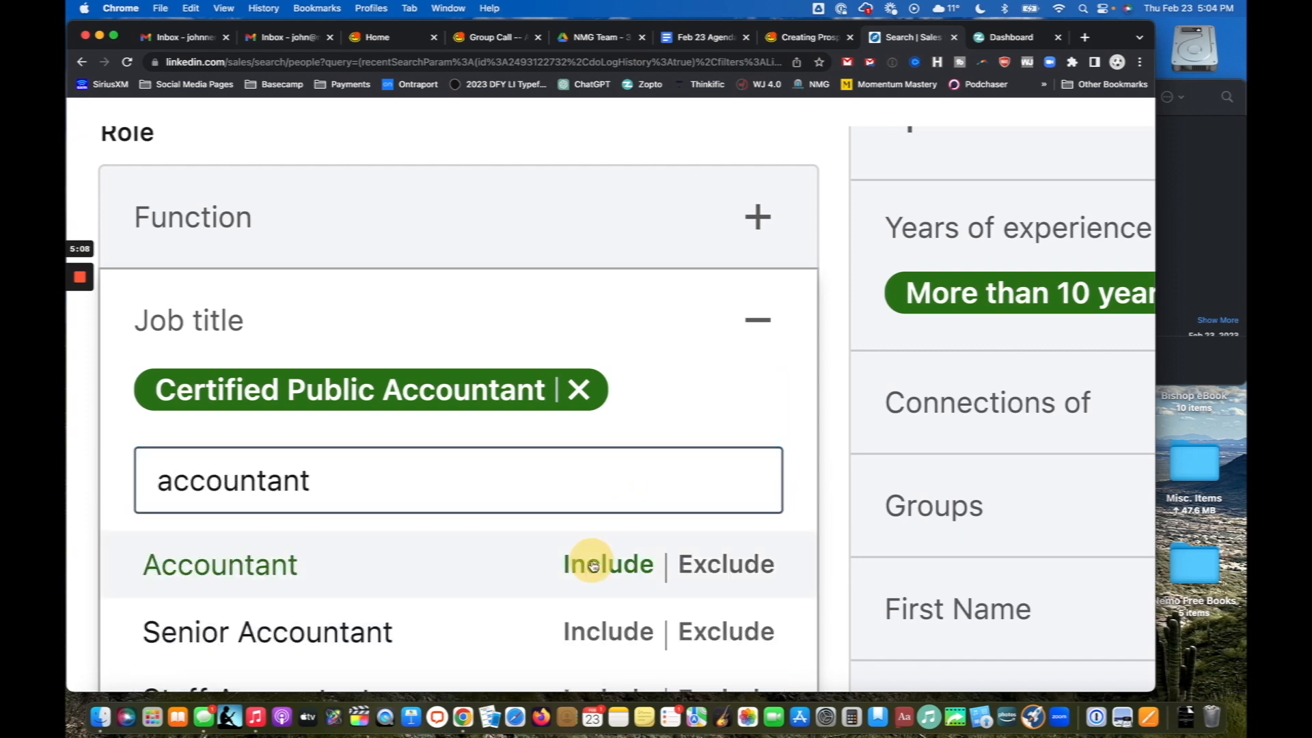
Step: Add Bookkeeper and Owner as included titles in the Job title filter
text(bookk)
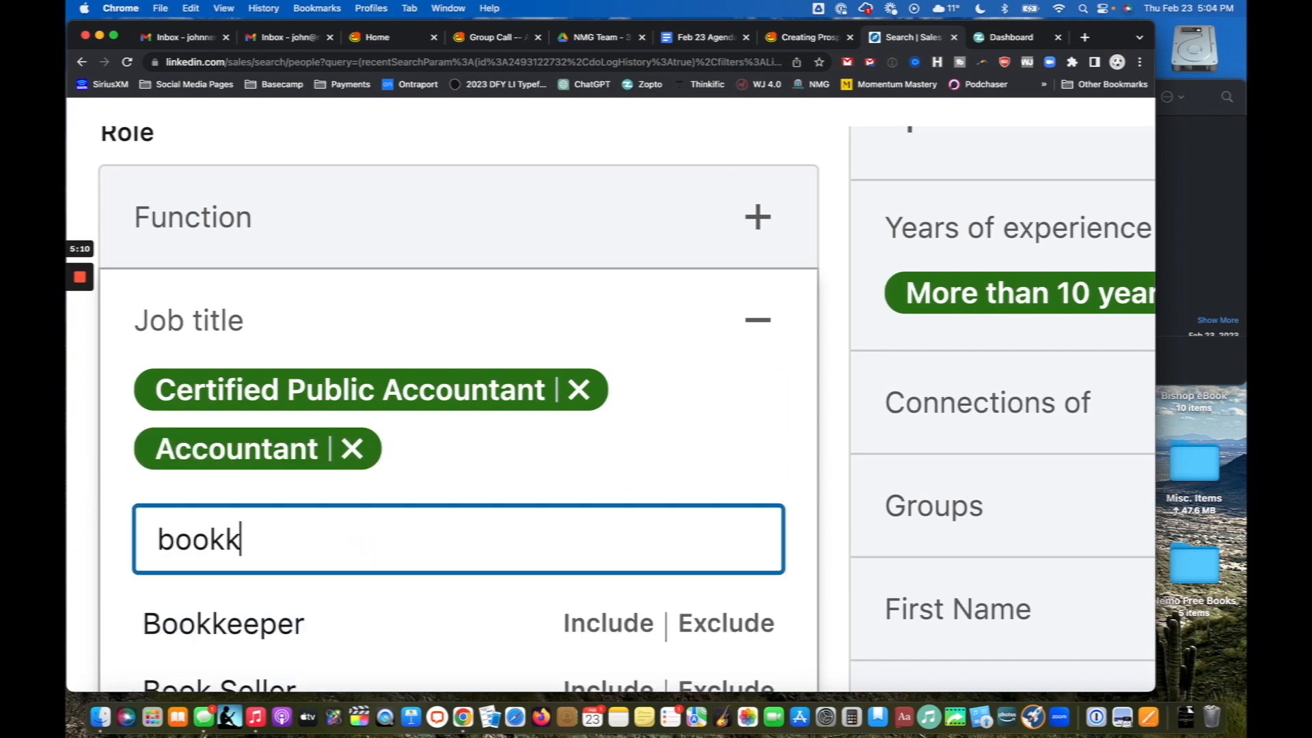
scroll(530, 595, down, 3)
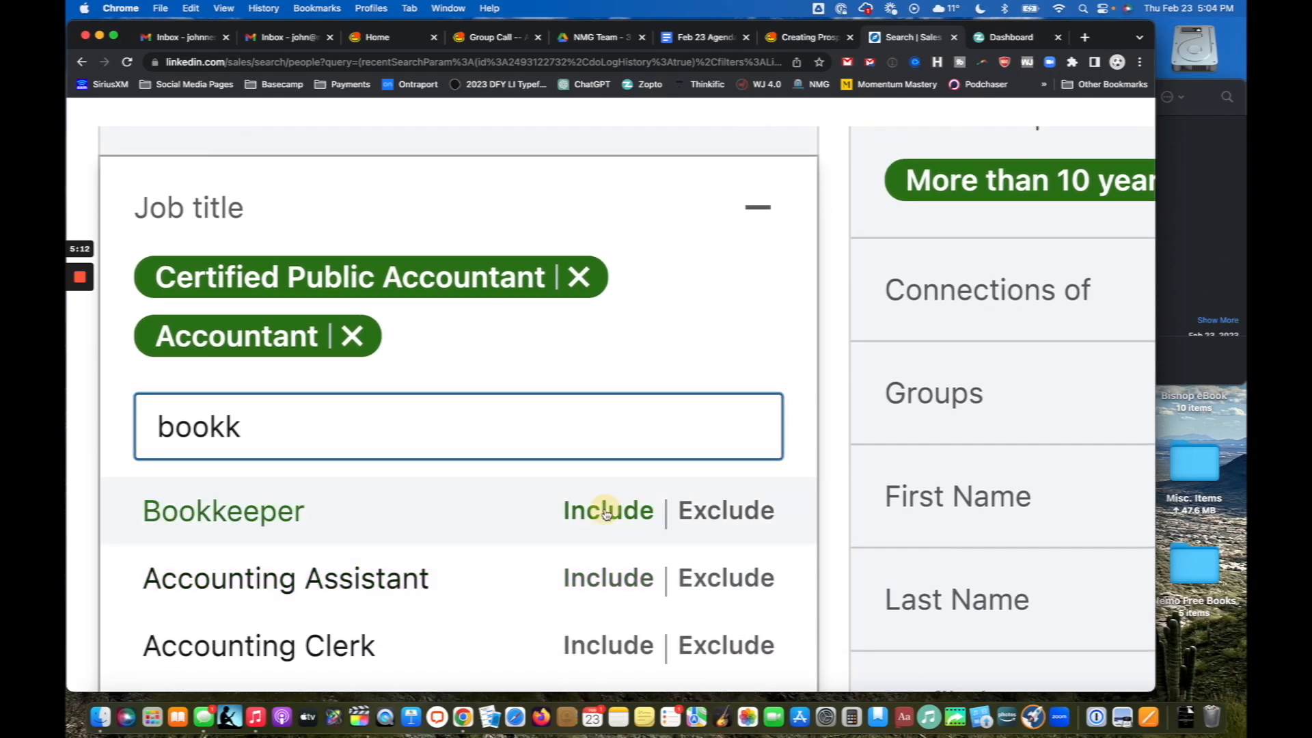
click(601, 509)
mouse_move(246, 326)
mouse_move(477, 342)
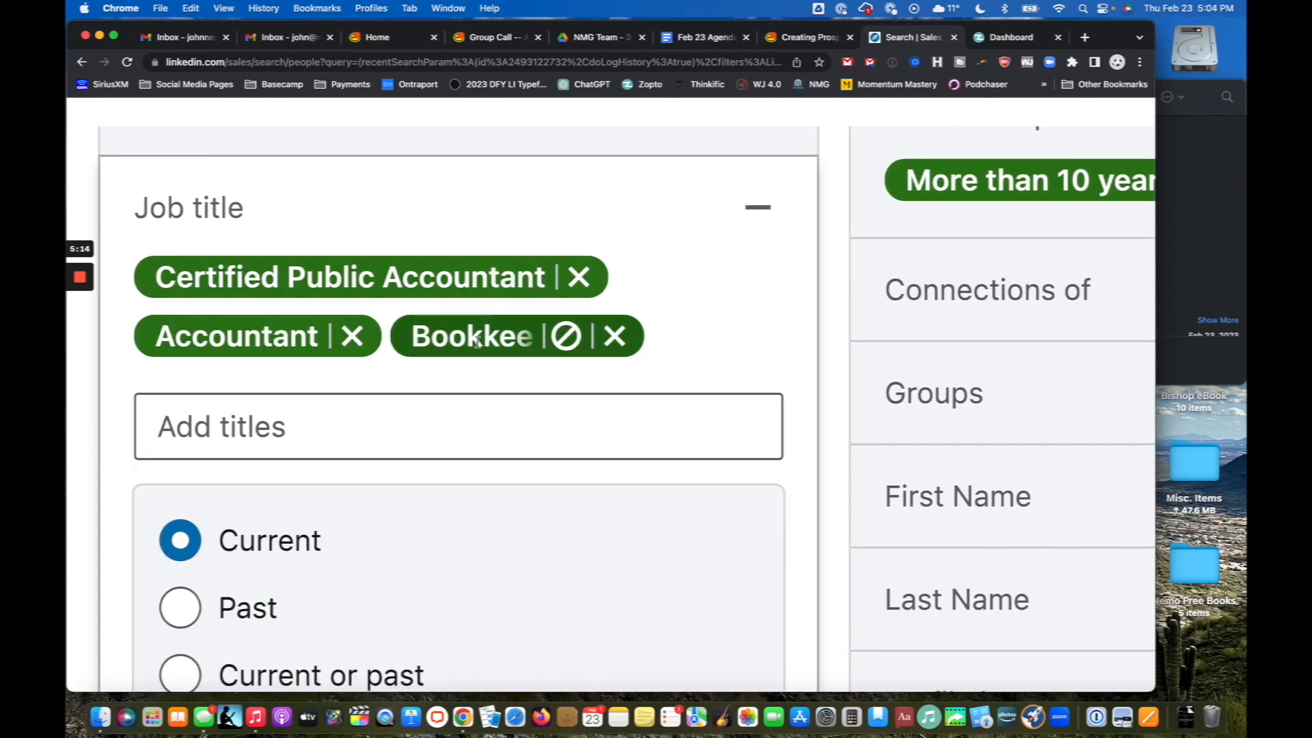
click(468, 428)
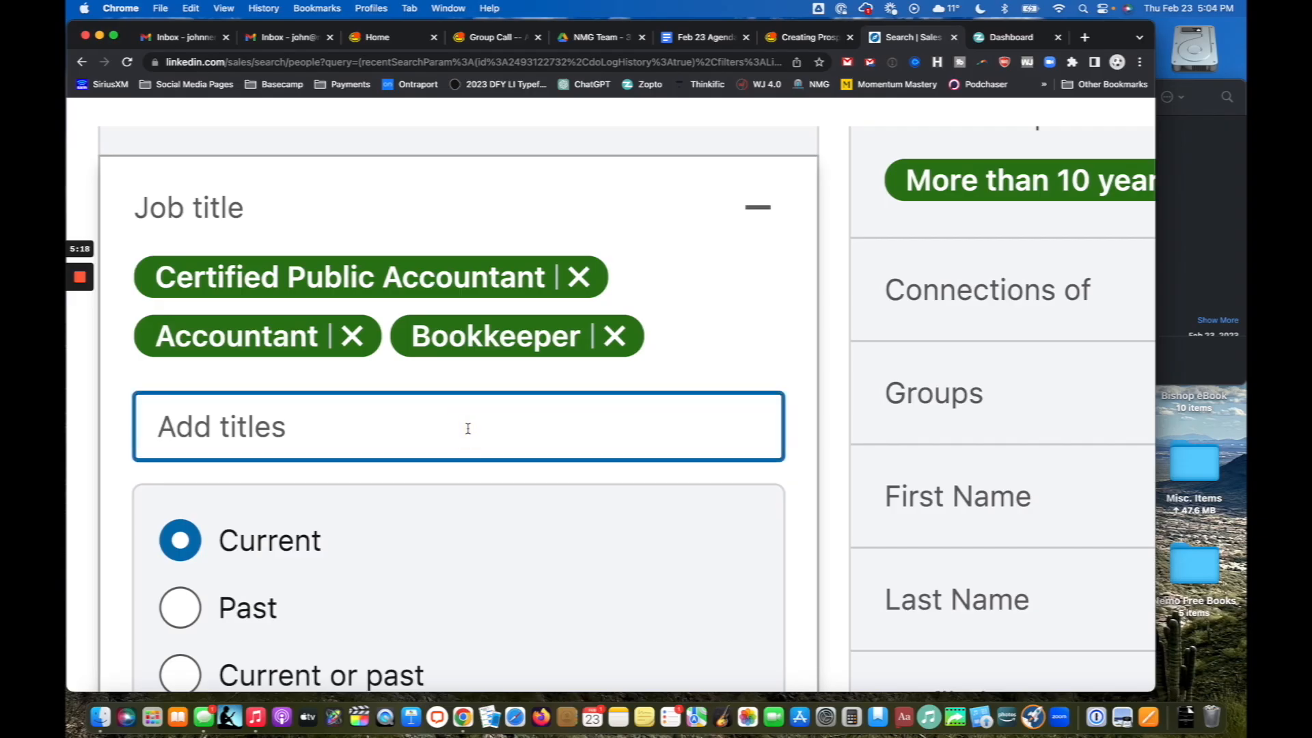
text(owner)
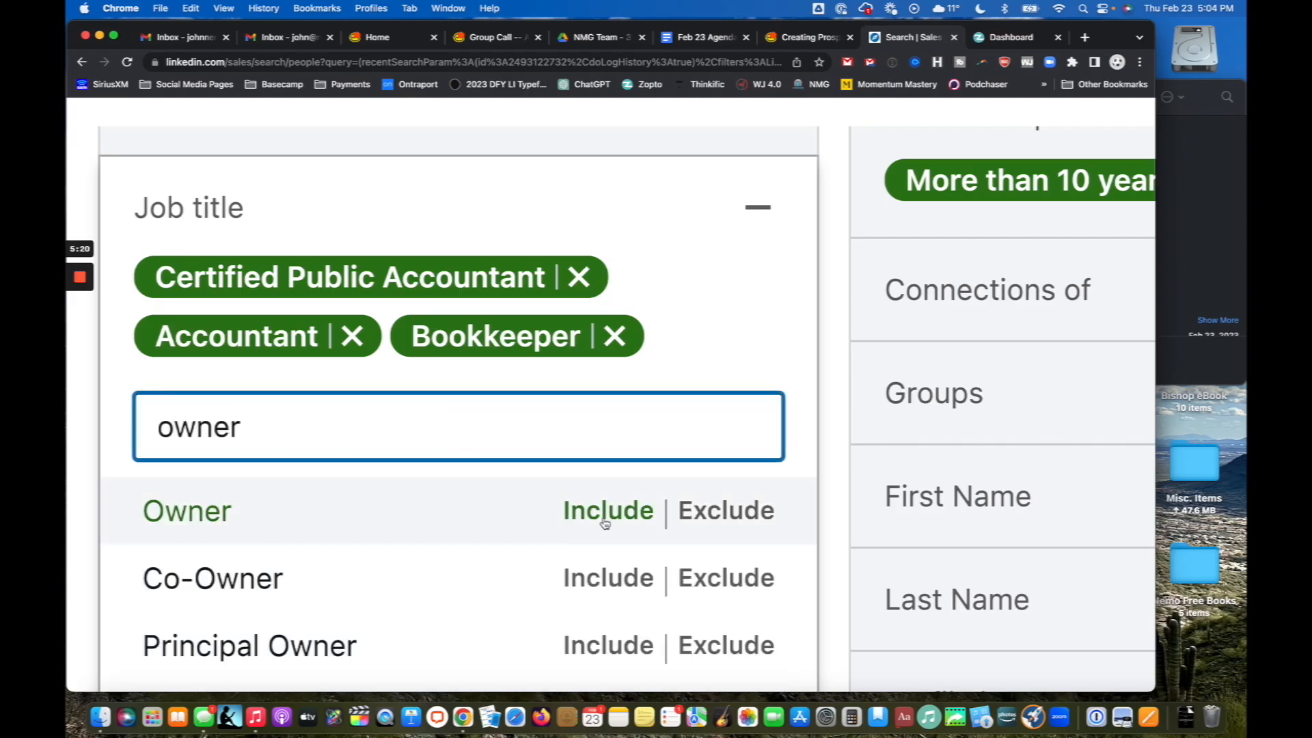
click(604, 524)
Step: Add the Co-Owner and Principal Owner titles to the Job title filter
click(328, 486)
text(owner)
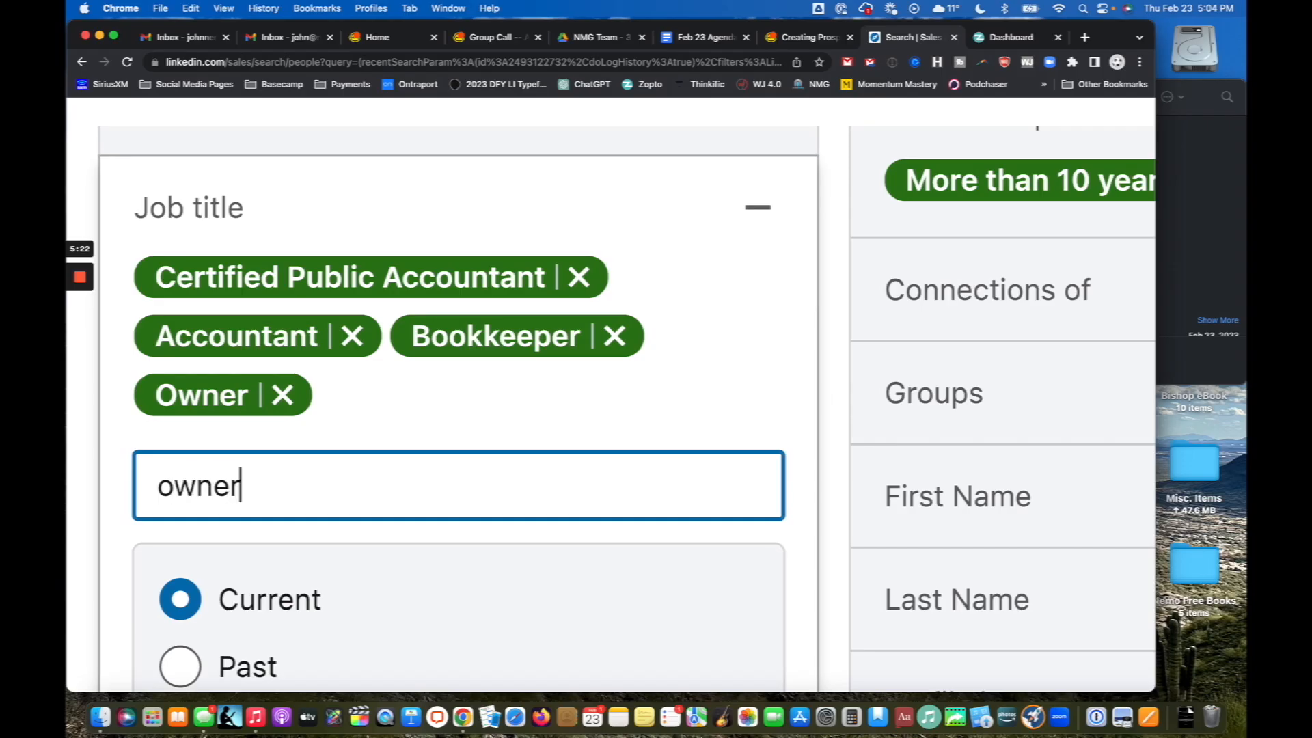
click(627, 573)
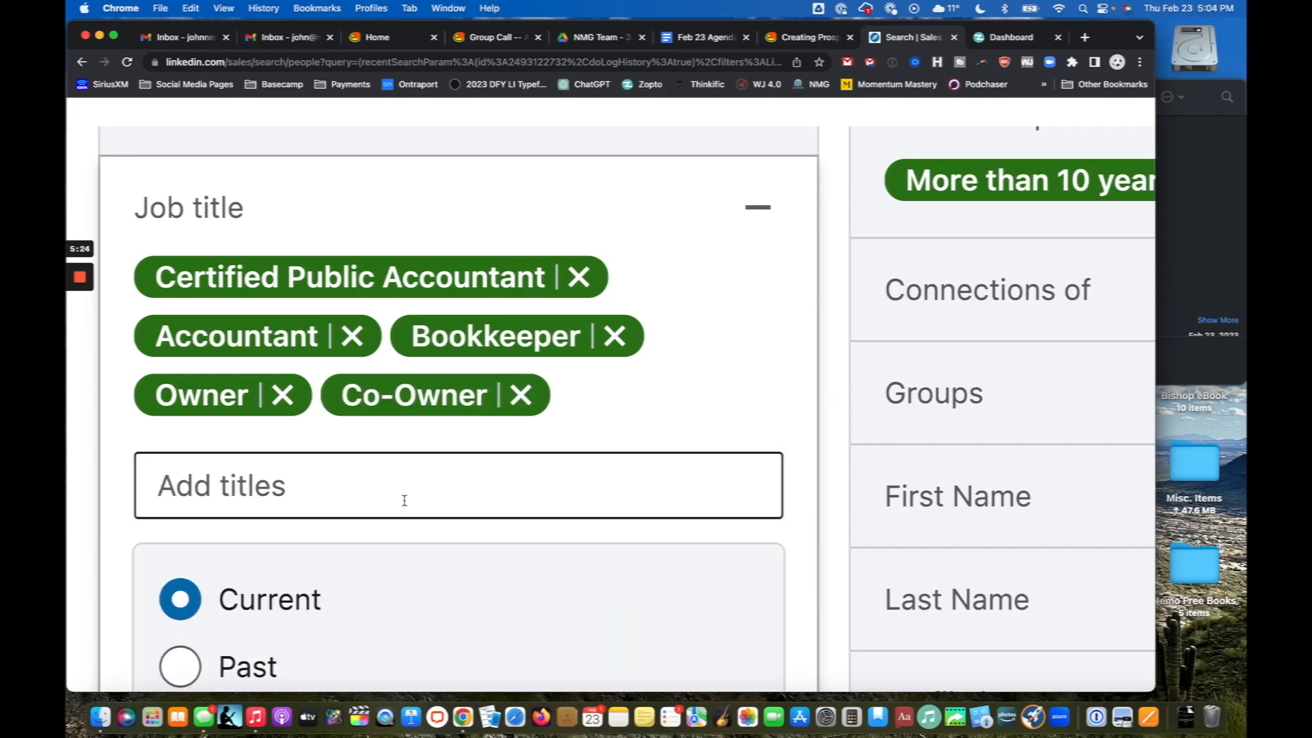
scroll(404, 501, down, 2)
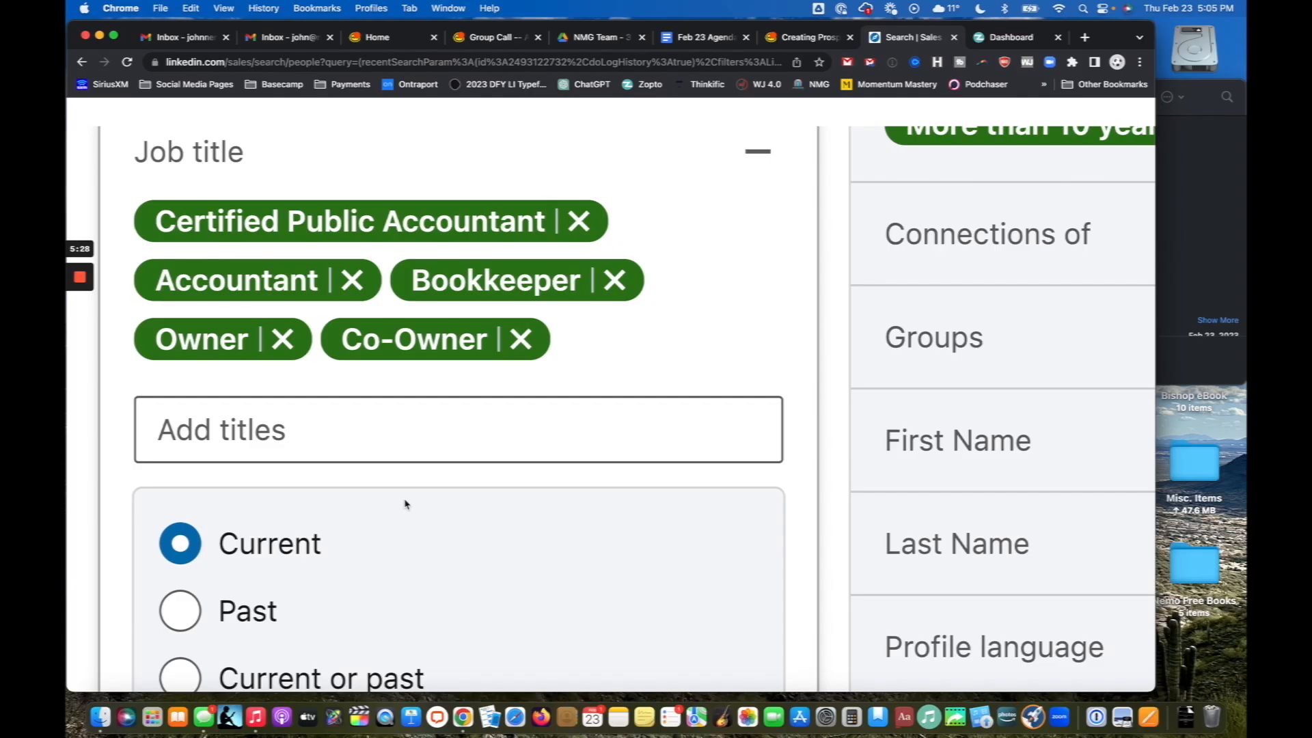
click(328, 449)
text(owner)
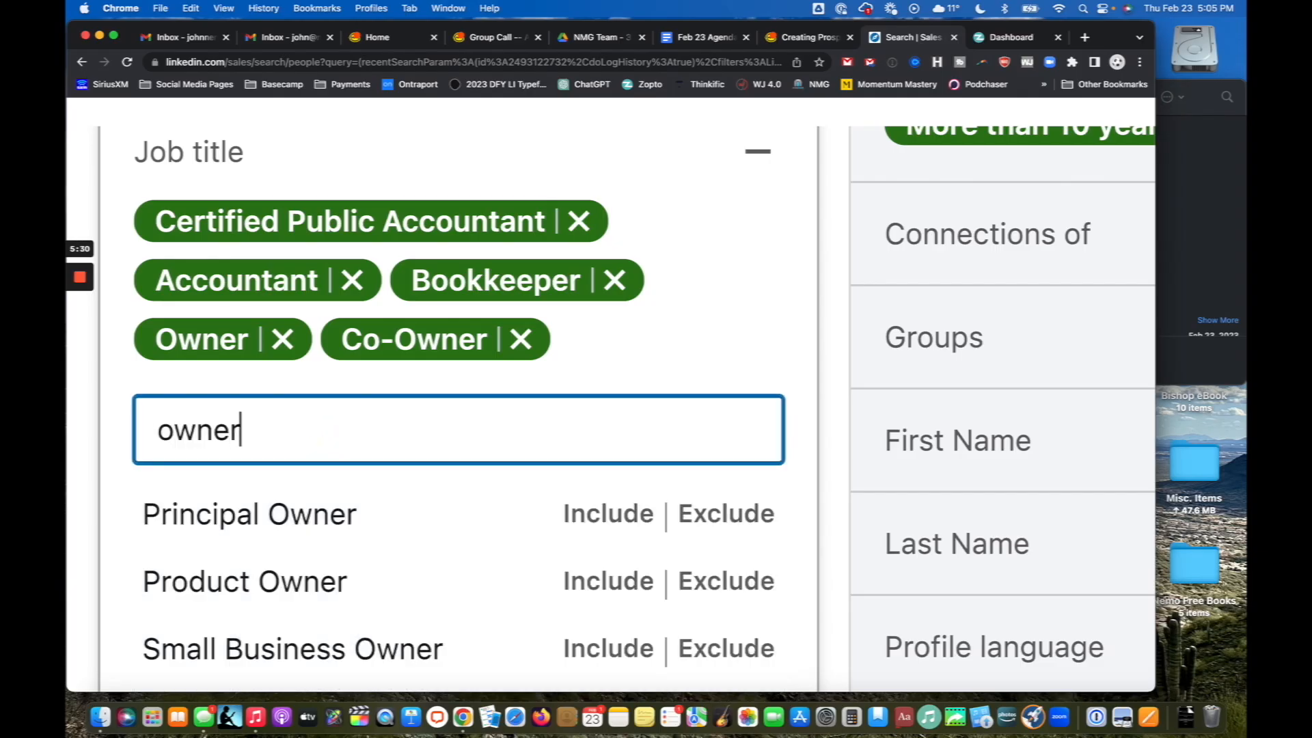
click(600, 514)
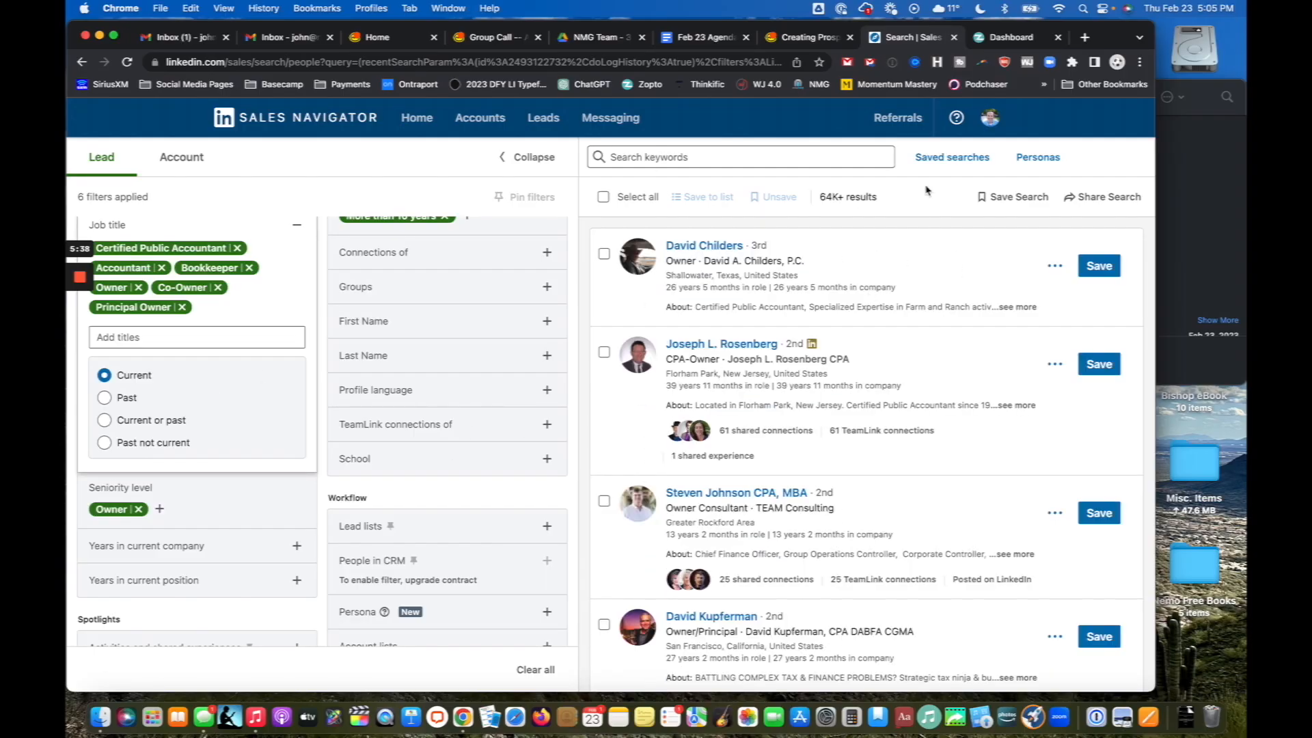
Step: Check the results total and examine the first lead's role, company and About text against the job title filters
scroll(926, 191, up, 5)
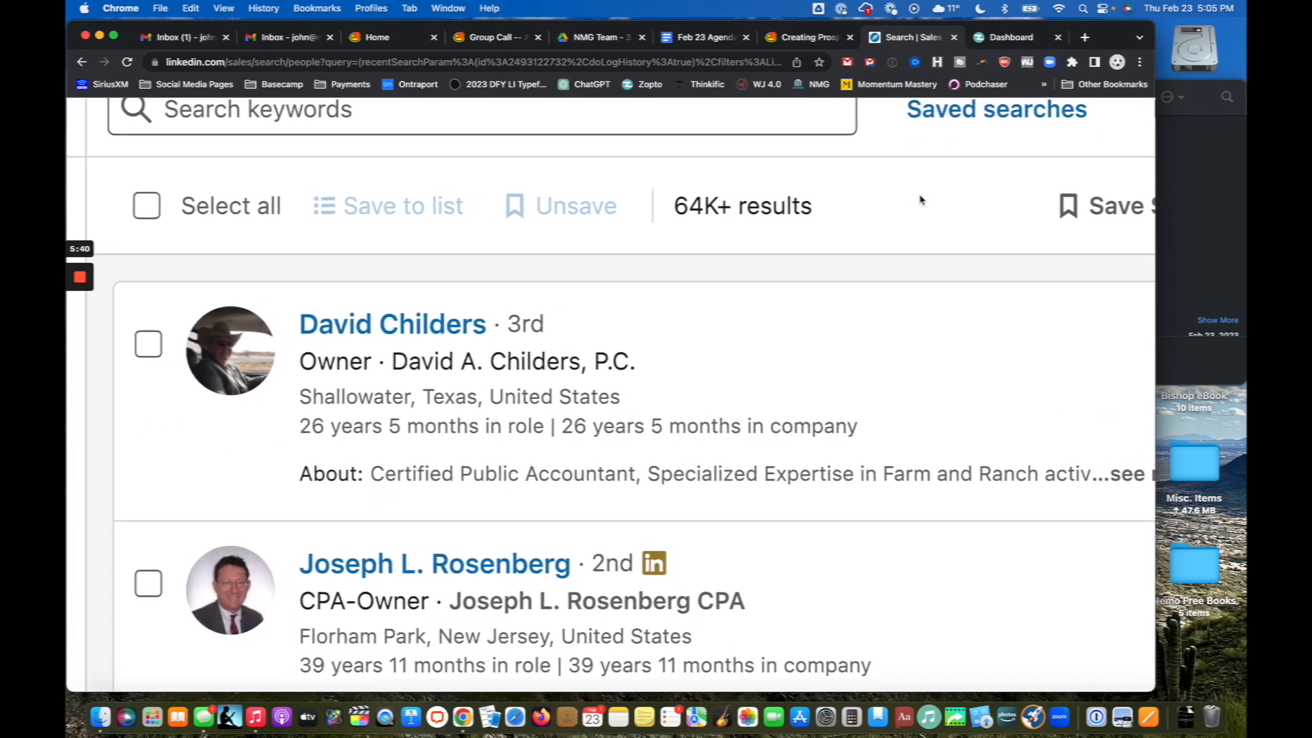
scroll(921, 199, up, 2)
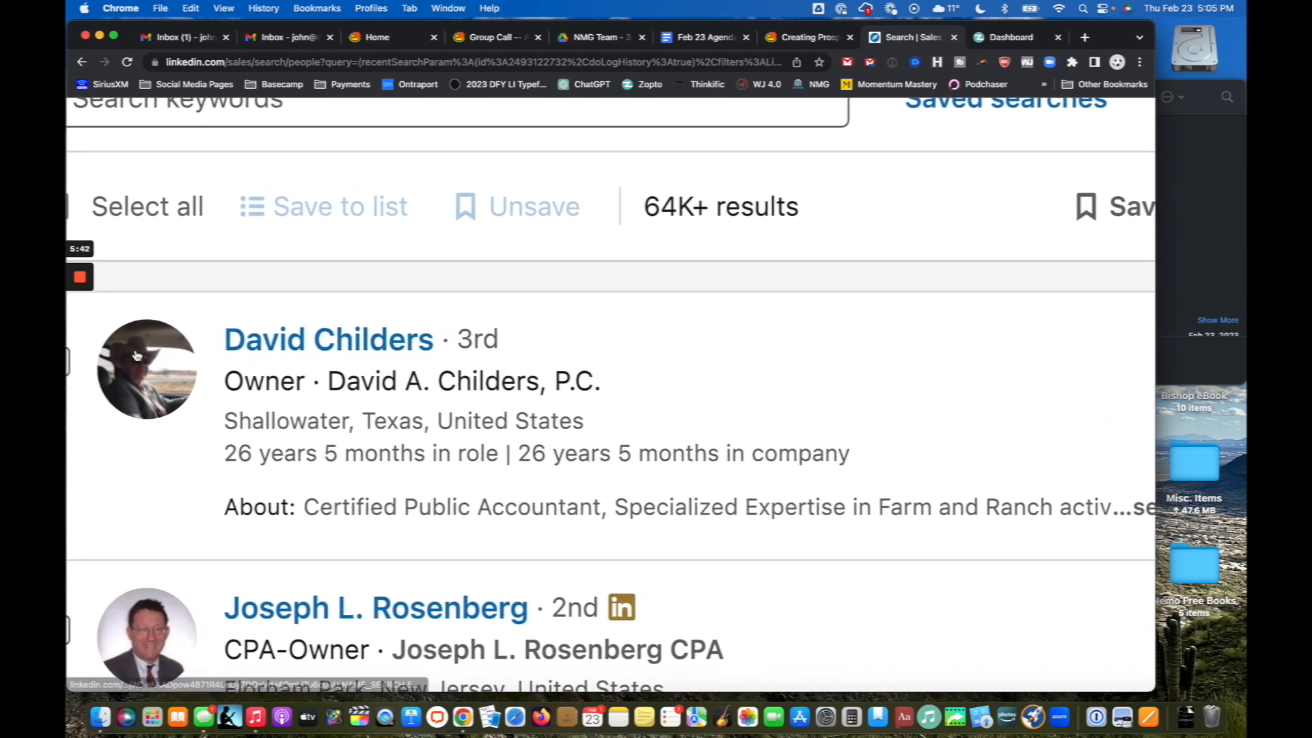
mouse_move(80, 356)
click(79, 397)
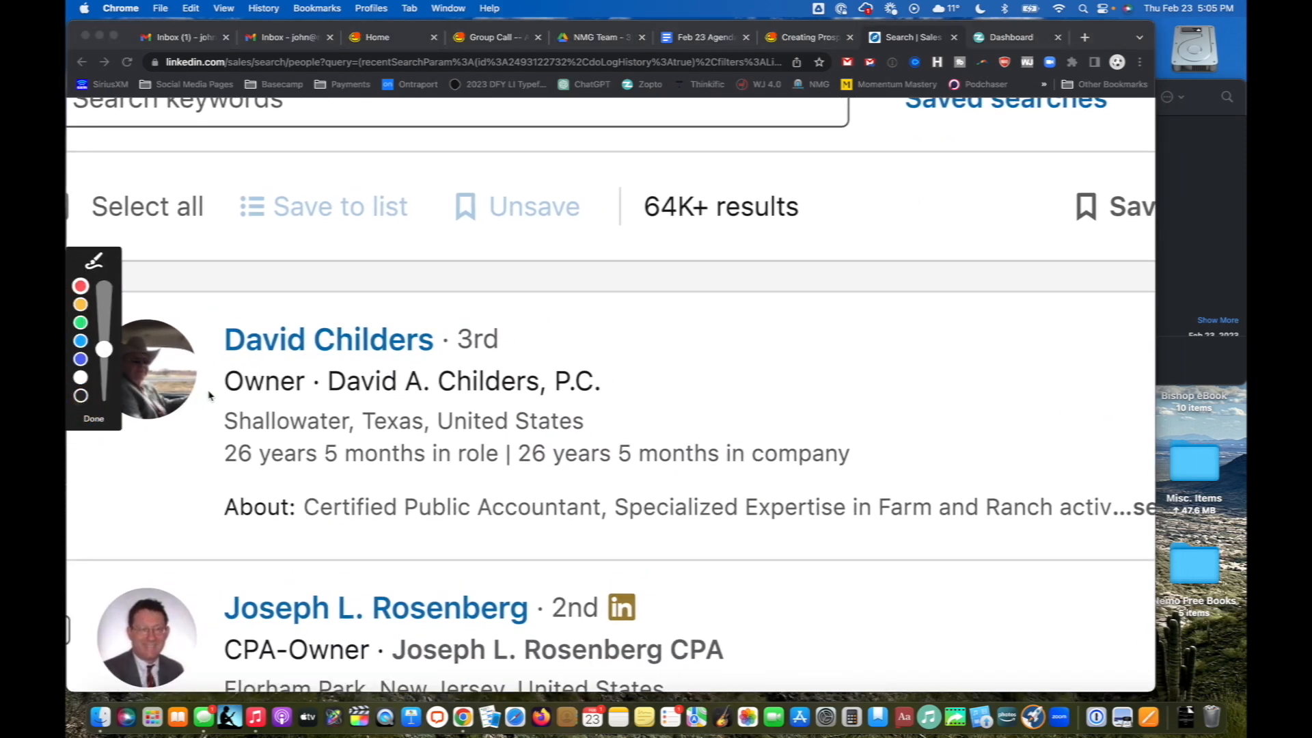
drag(230, 368, 384, 366)
drag(228, 394, 653, 406)
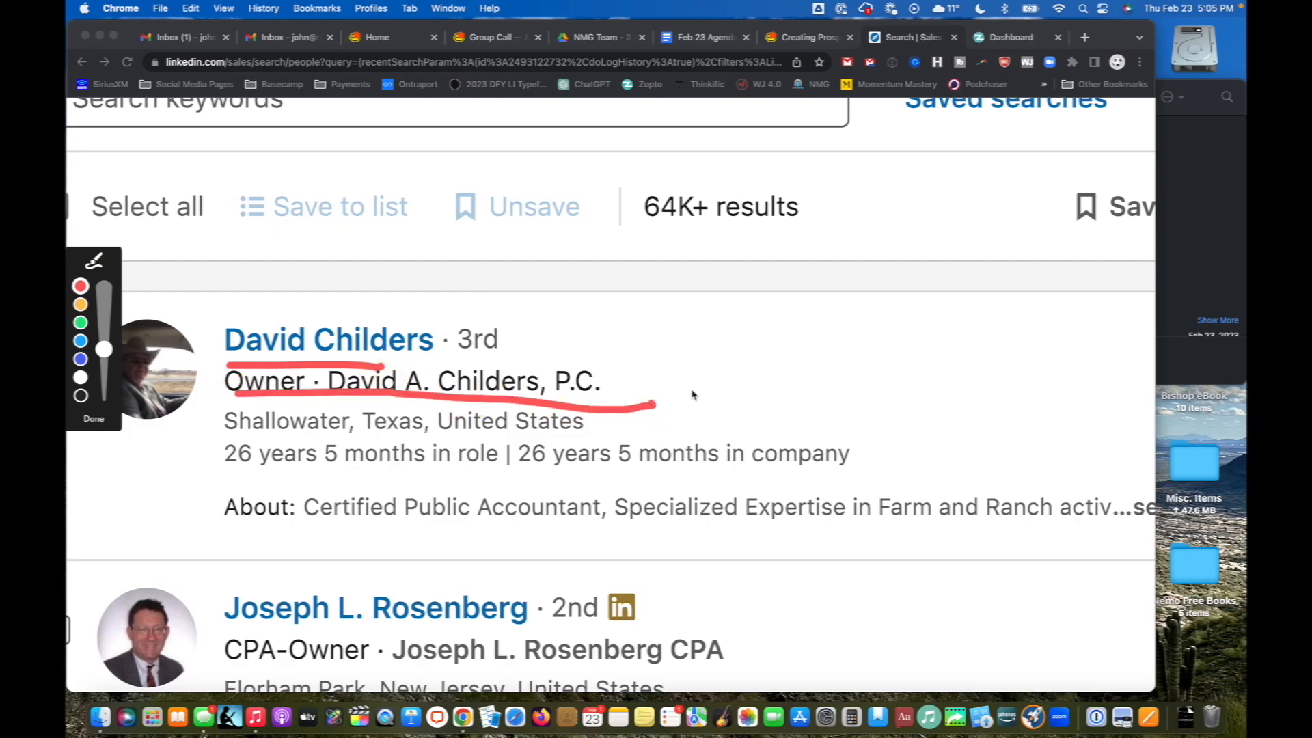
drag(279, 529, 632, 541)
drag(214, 400, 651, 419)
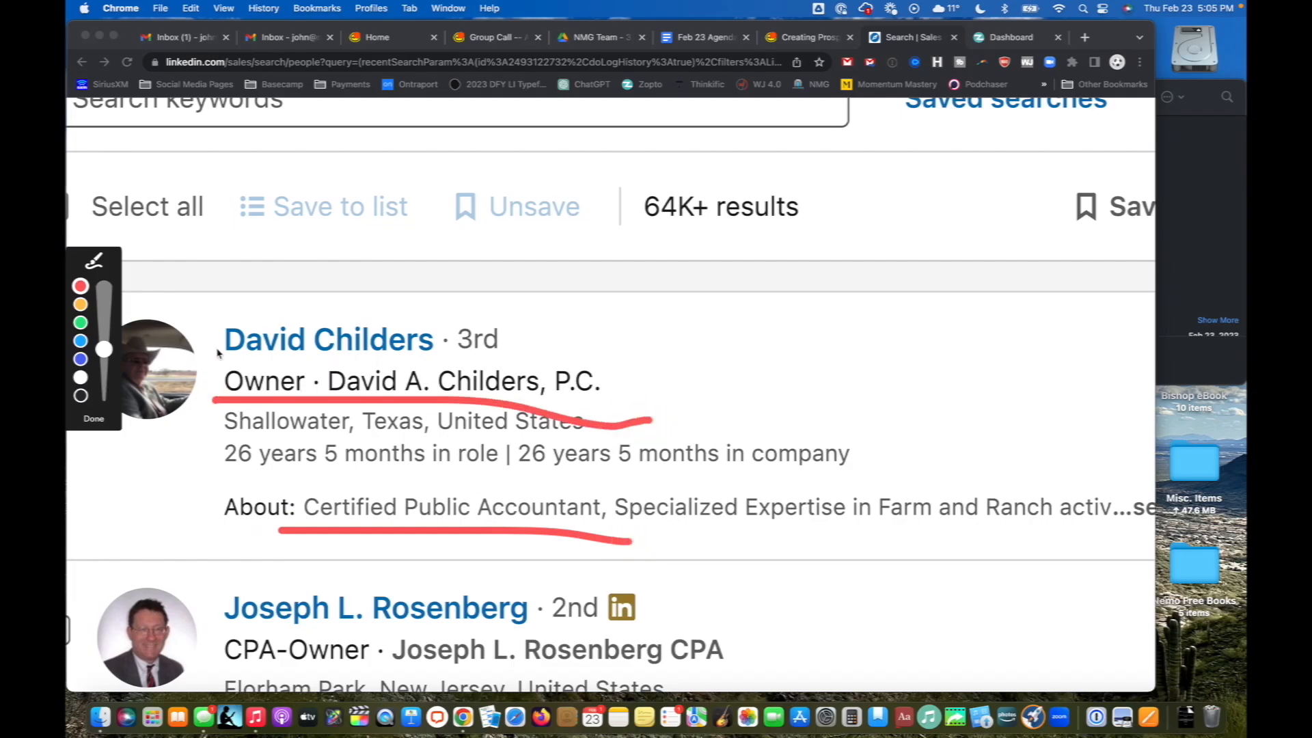
drag(211, 358, 208, 366)
drag(335, 358, 313, 356)
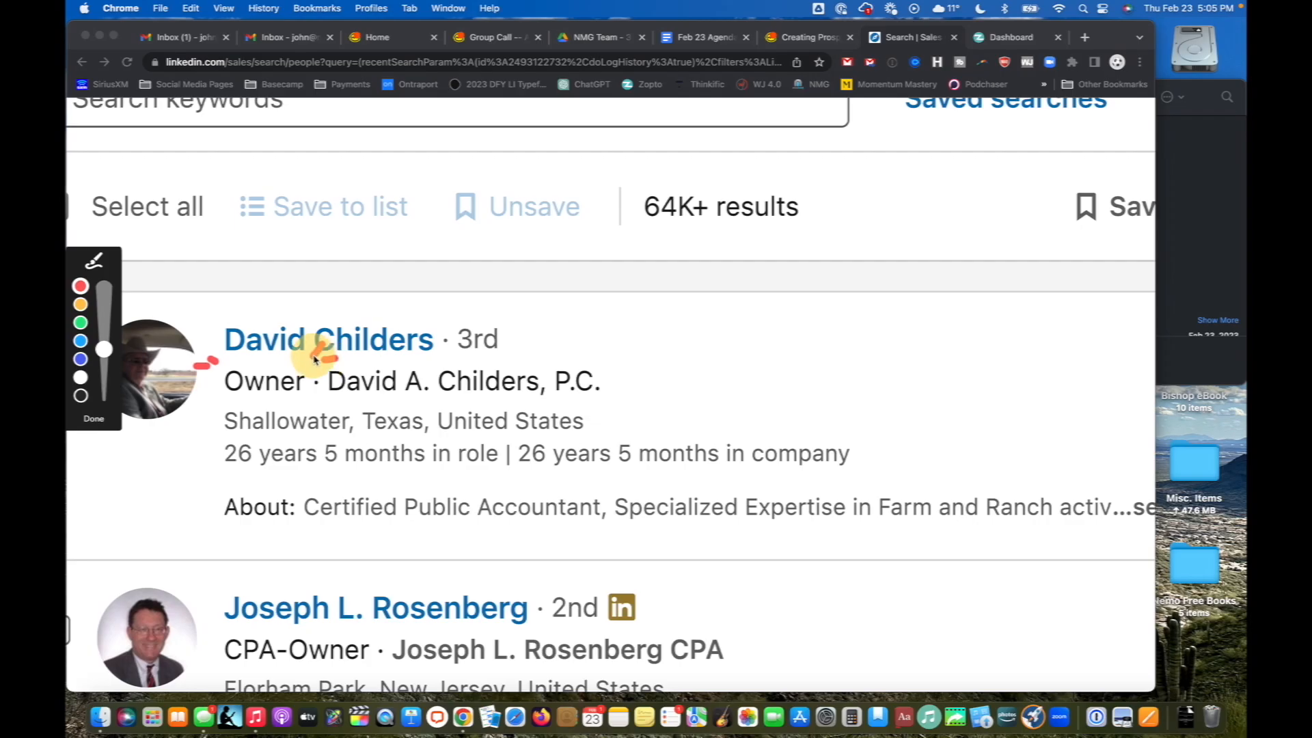
mouse_move(309, 542)
mouse_down()
mouse_move(492, 530)
mouse_move(613, 555)
mouse_up()
drag(317, 402, 613, 405)
click(96, 419)
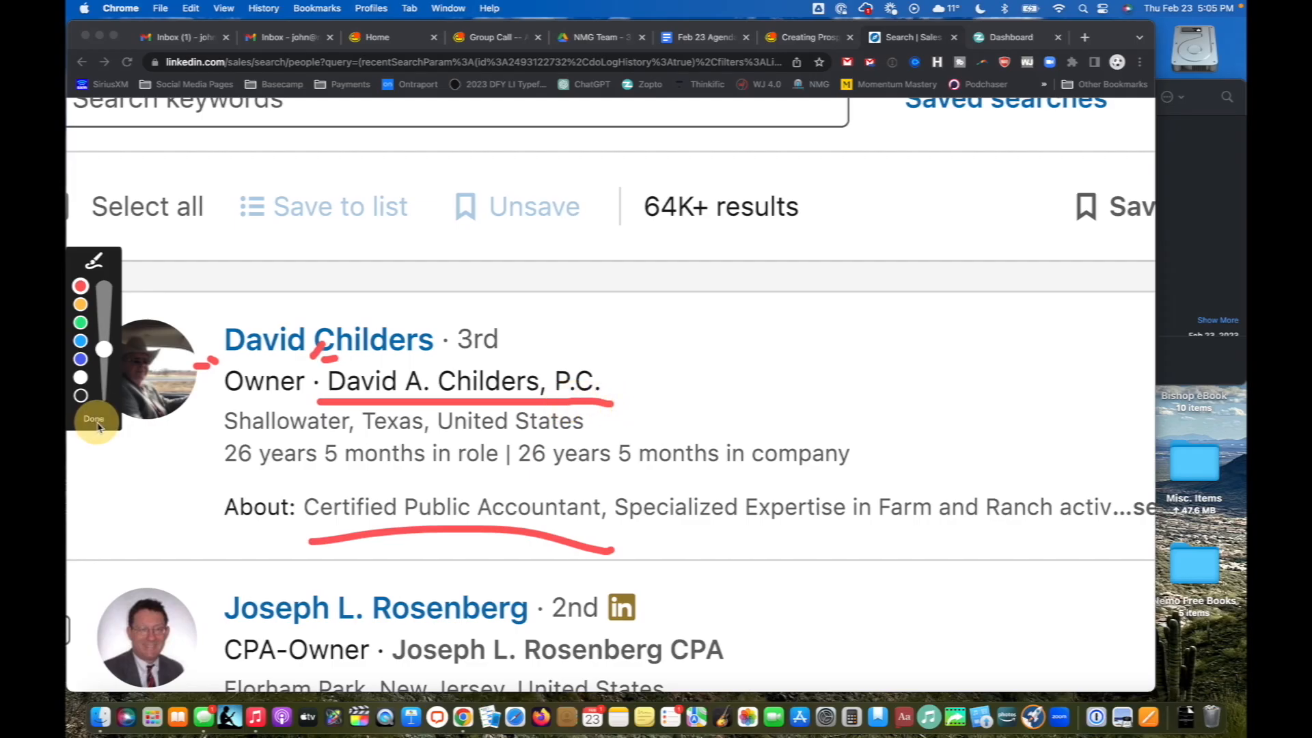
Step: Look through the next leads in the results, comparing their roles, companies and About summaries with the target titles
scroll(451, 488, down, 5)
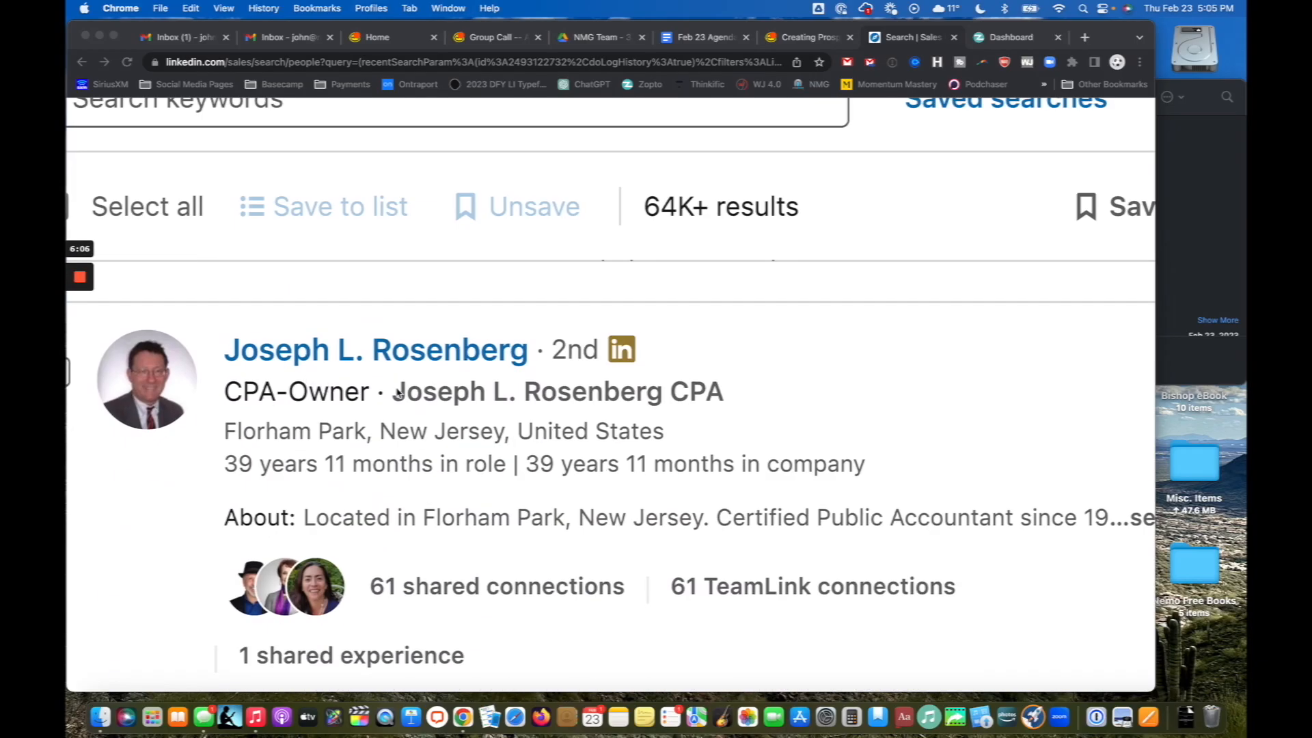
scroll(302, 390, down, 5)
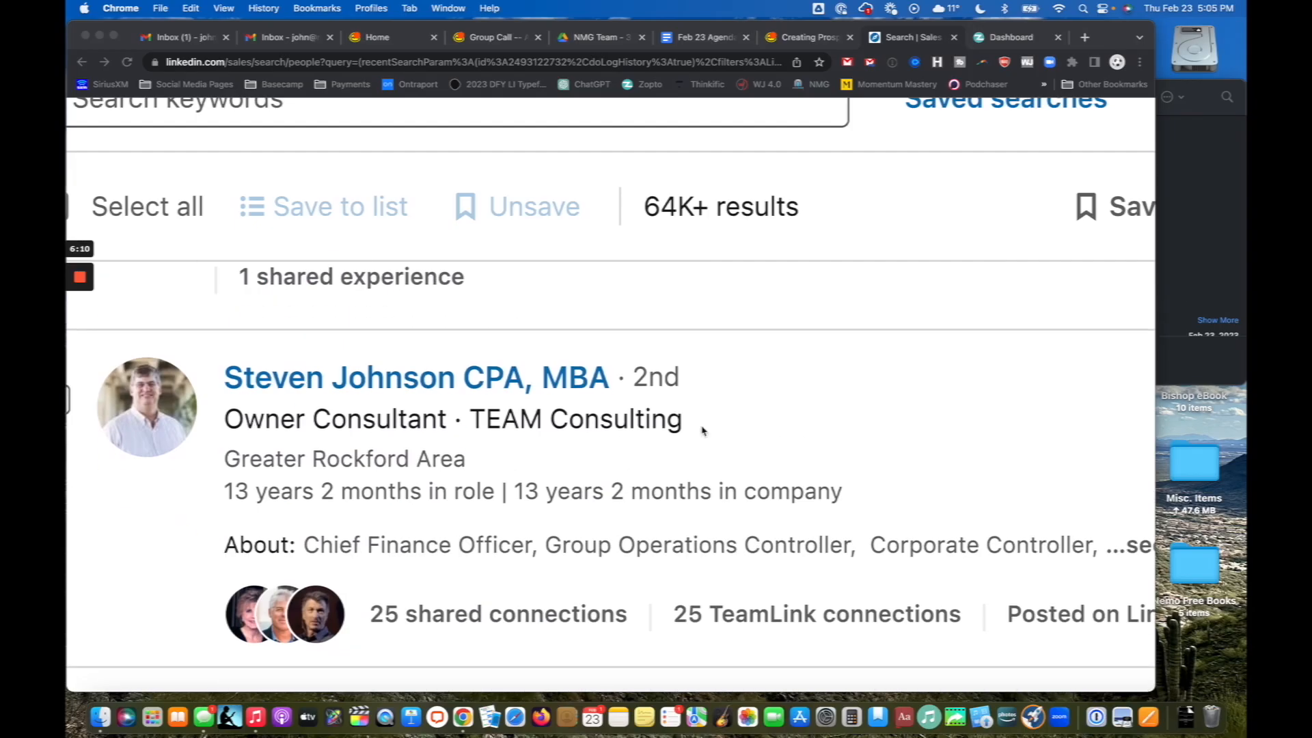
scroll(703, 431, down, 2)
scroll(967, 456, right, 1)
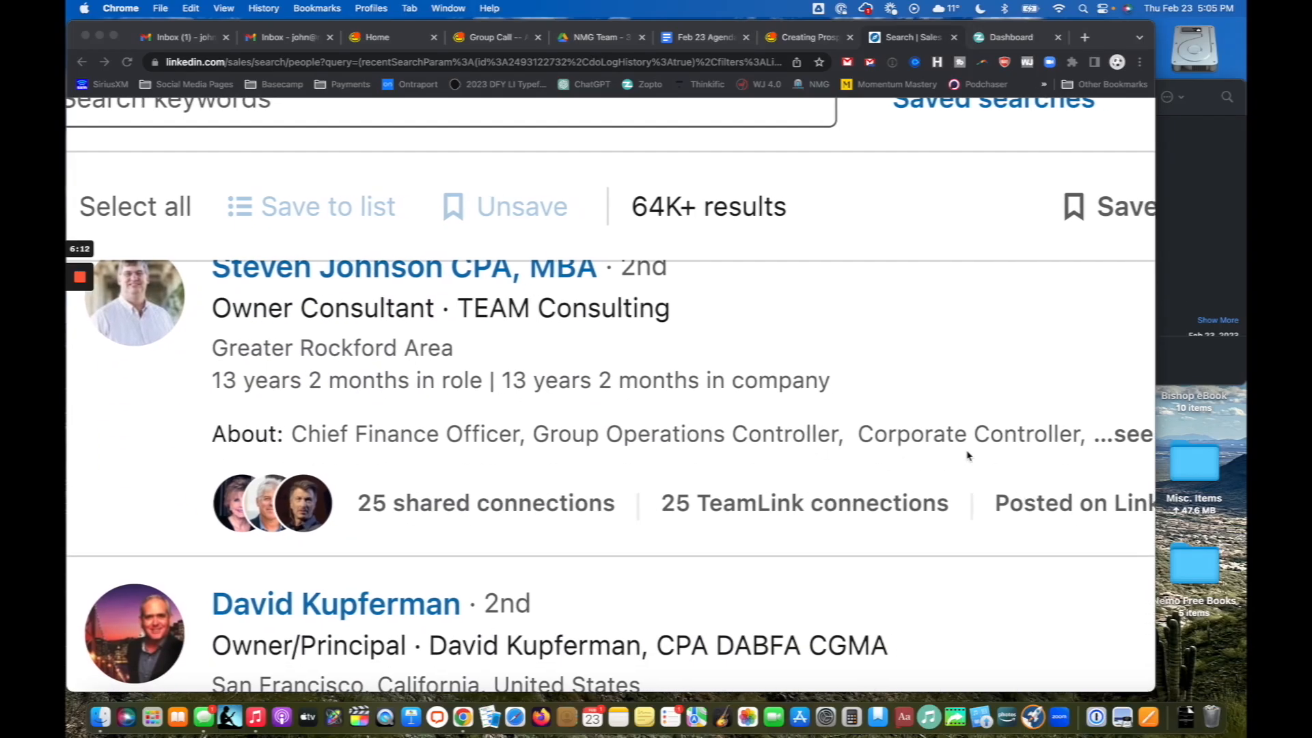
scroll(967, 456, up, 1)
scroll(967, 456, down, 5)
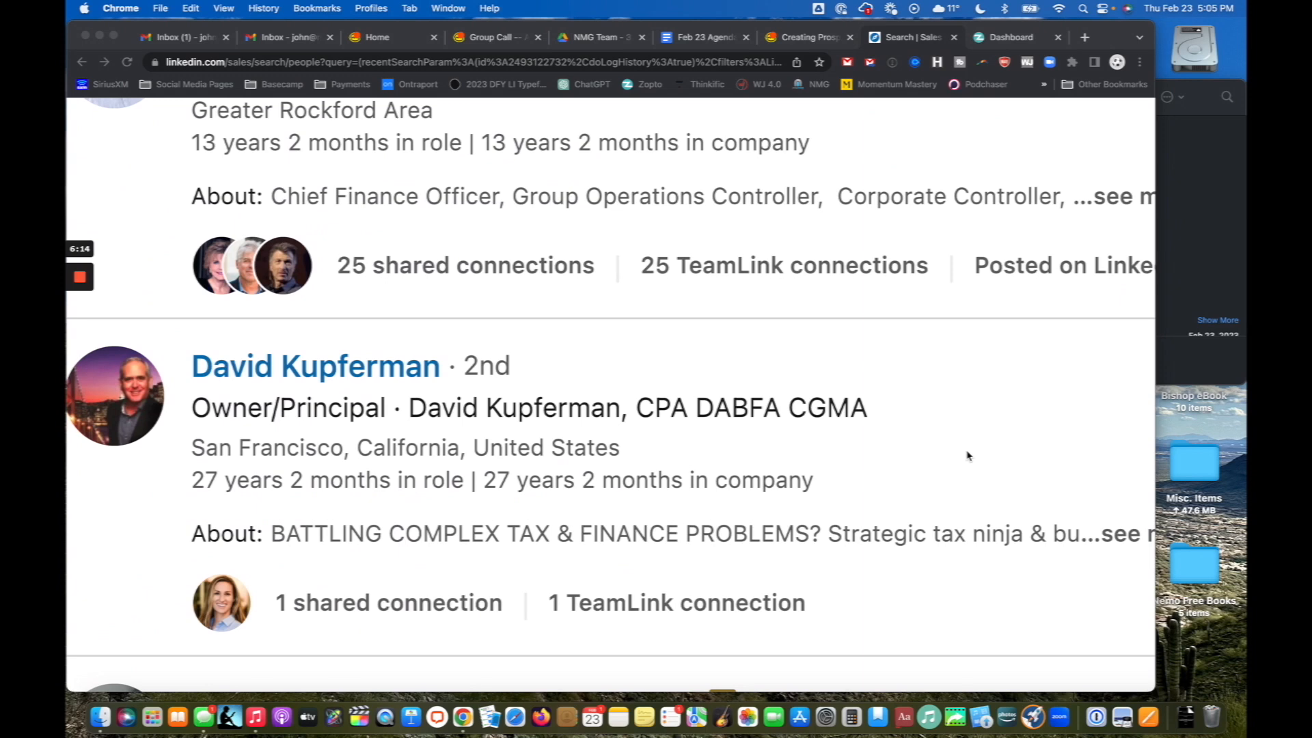
Step: Look through further leads' roles, companies and tenures, expanding the About text of the Company Owner lead in Galva, Kansas
scroll(967, 456, down, 1)
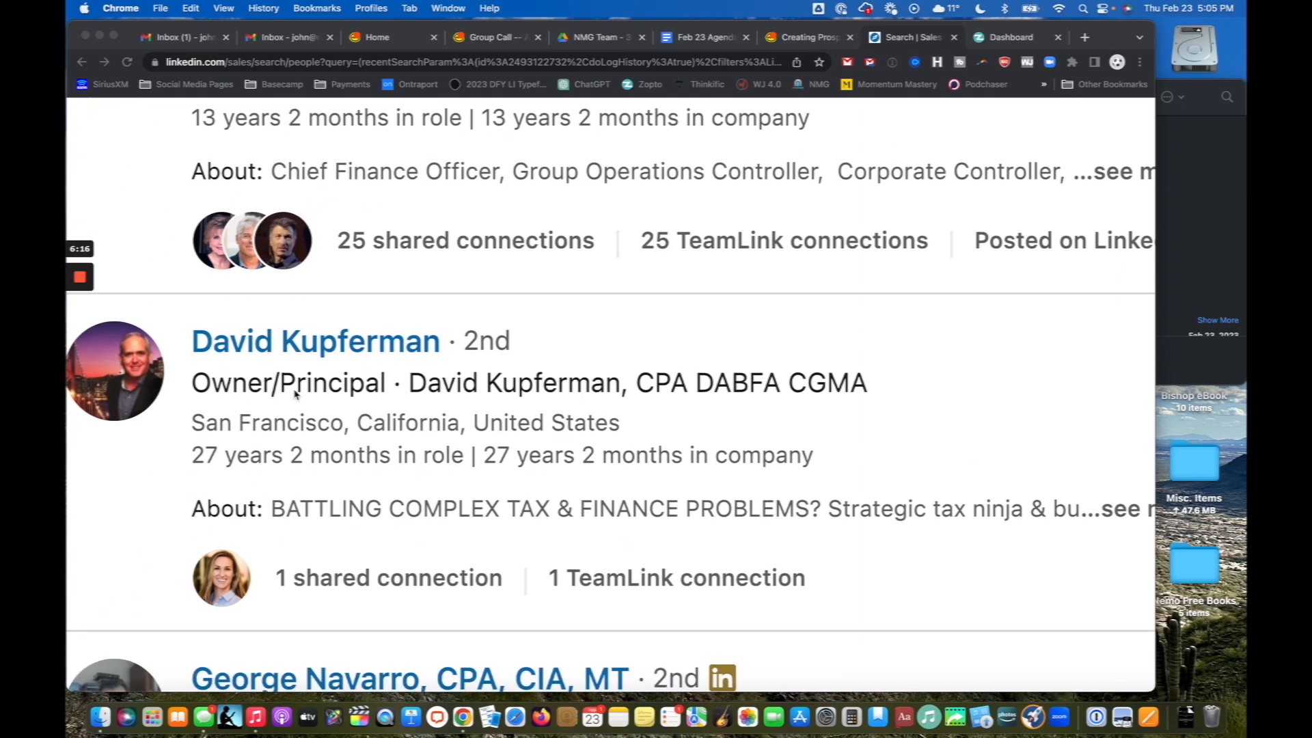
scroll(687, 399, down, 5)
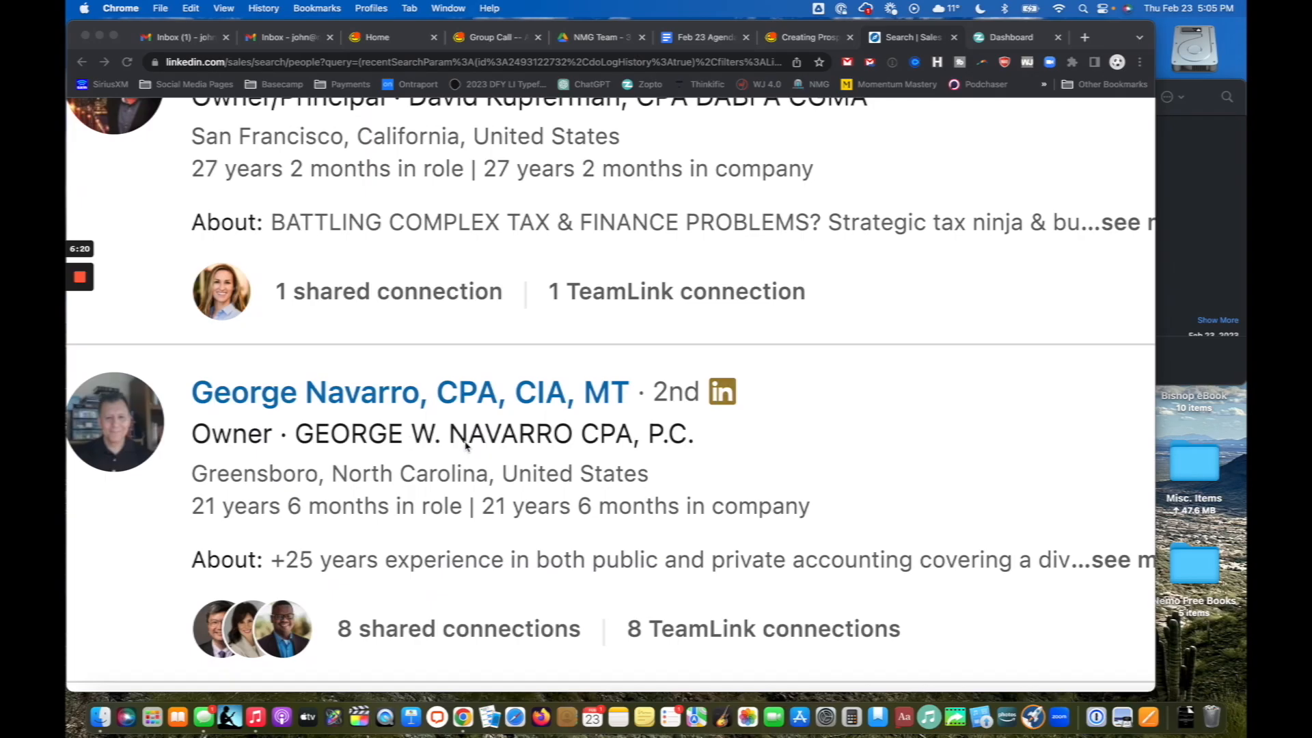
scroll(466, 447, down, 5)
click(621, 437)
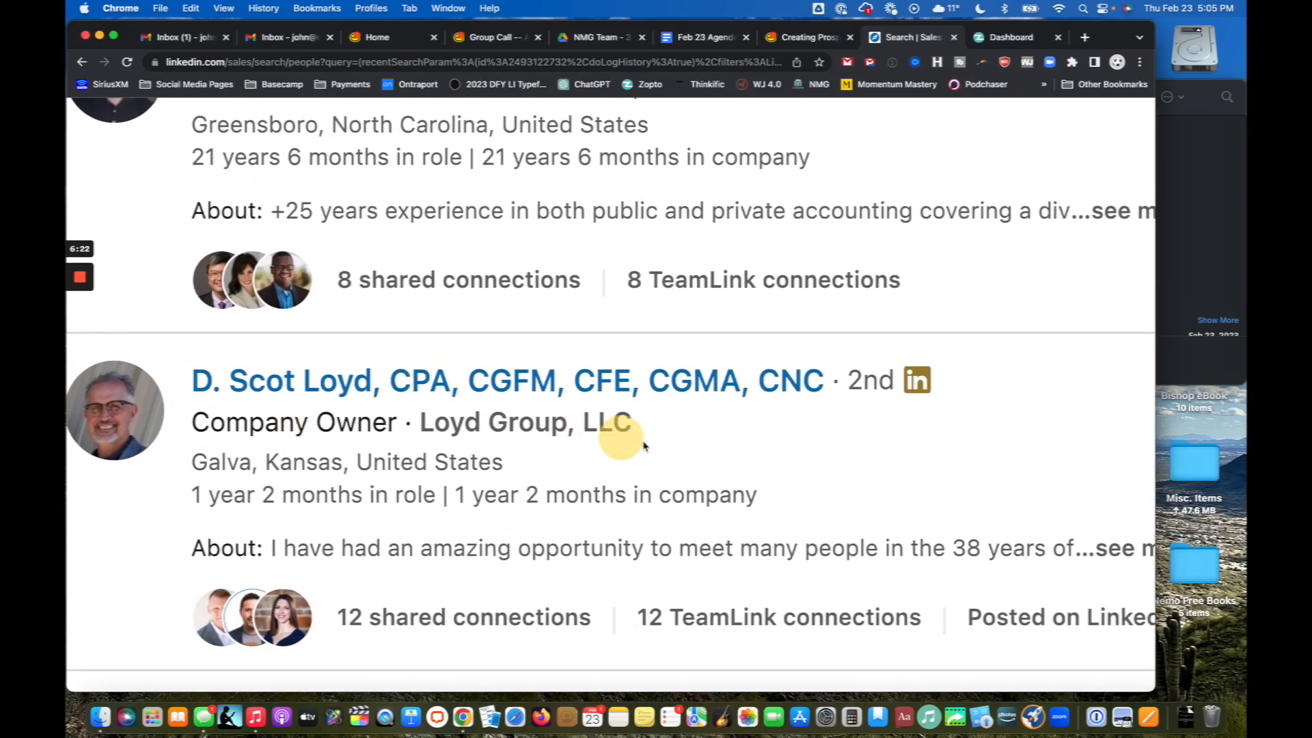
scroll(893, 583, down, 2)
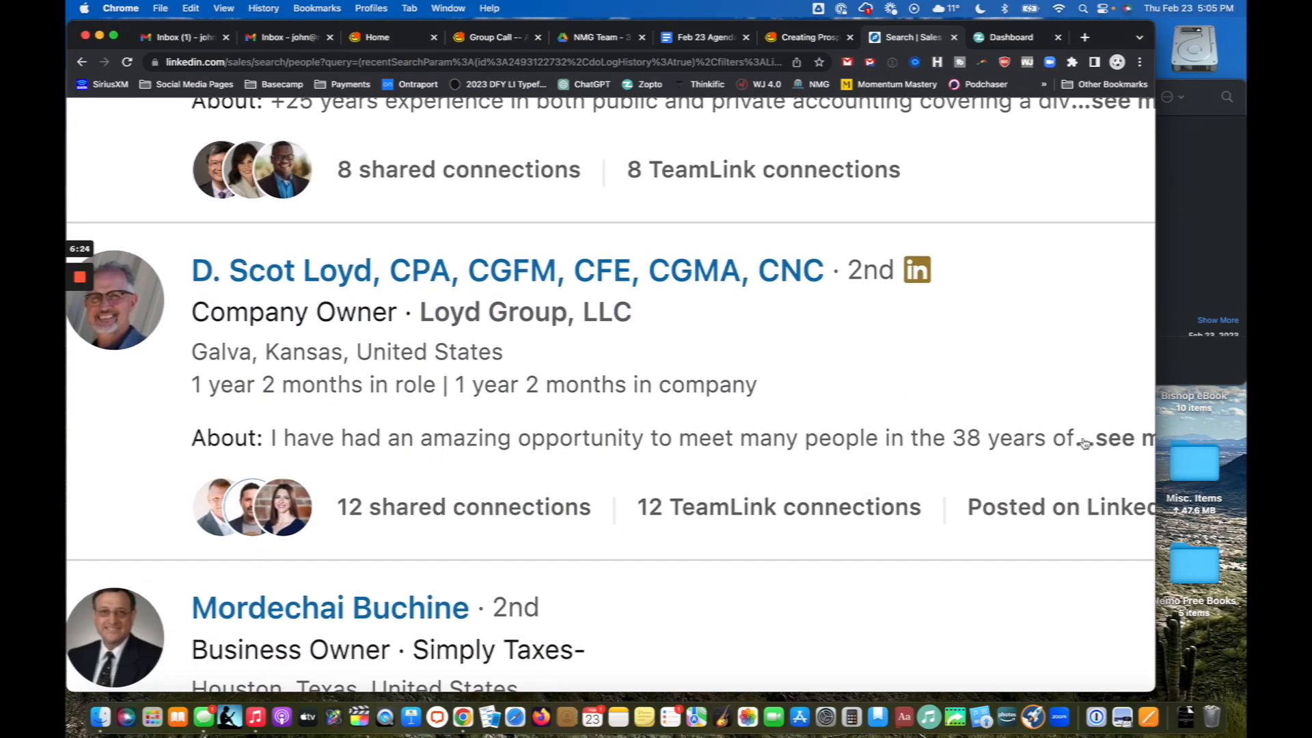
click(1106, 445)
scroll(1026, 467, right, 2)
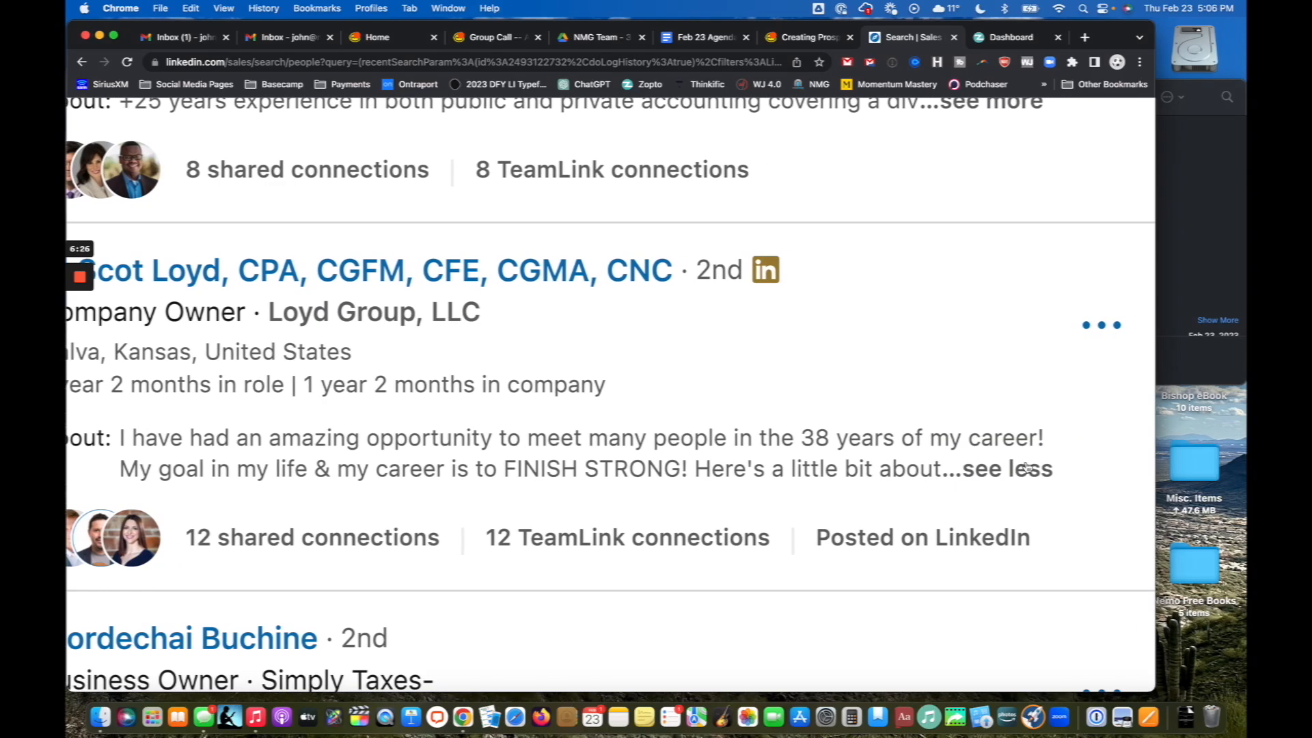
scroll(598, 438, down, 2)
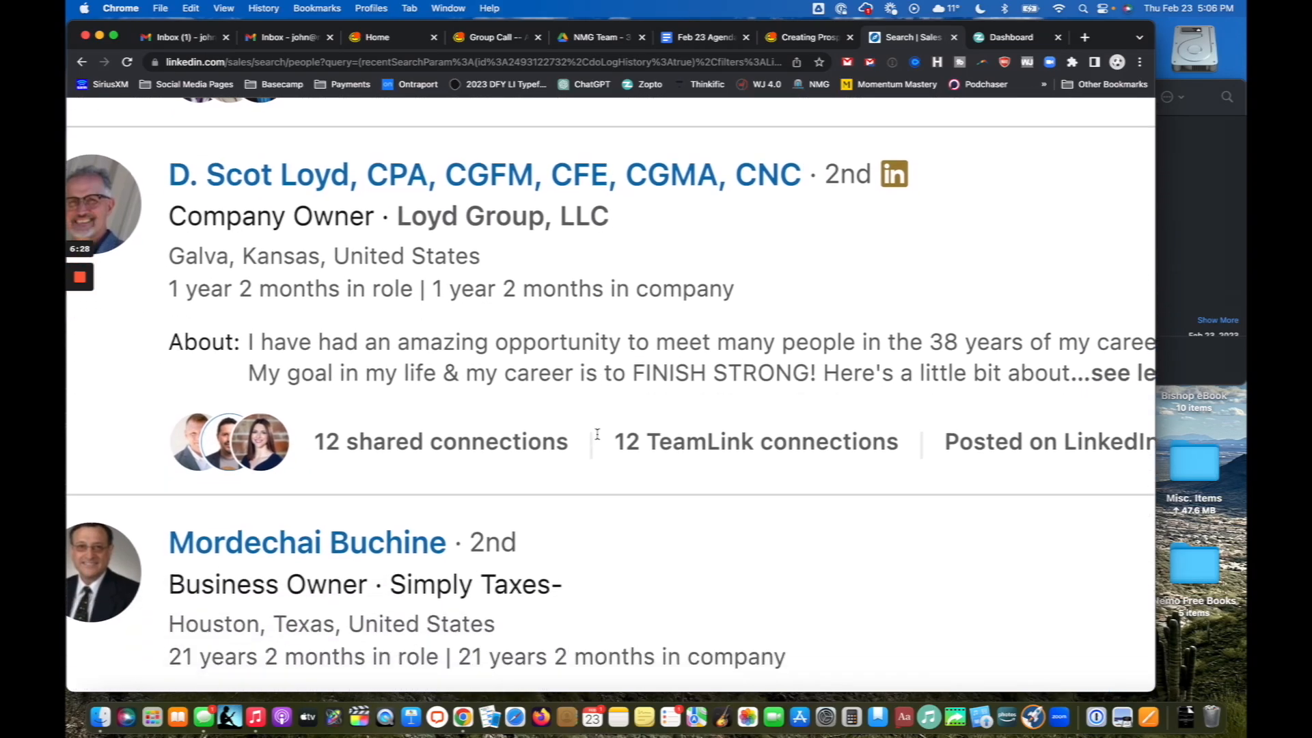
scroll(598, 439, up, 2)
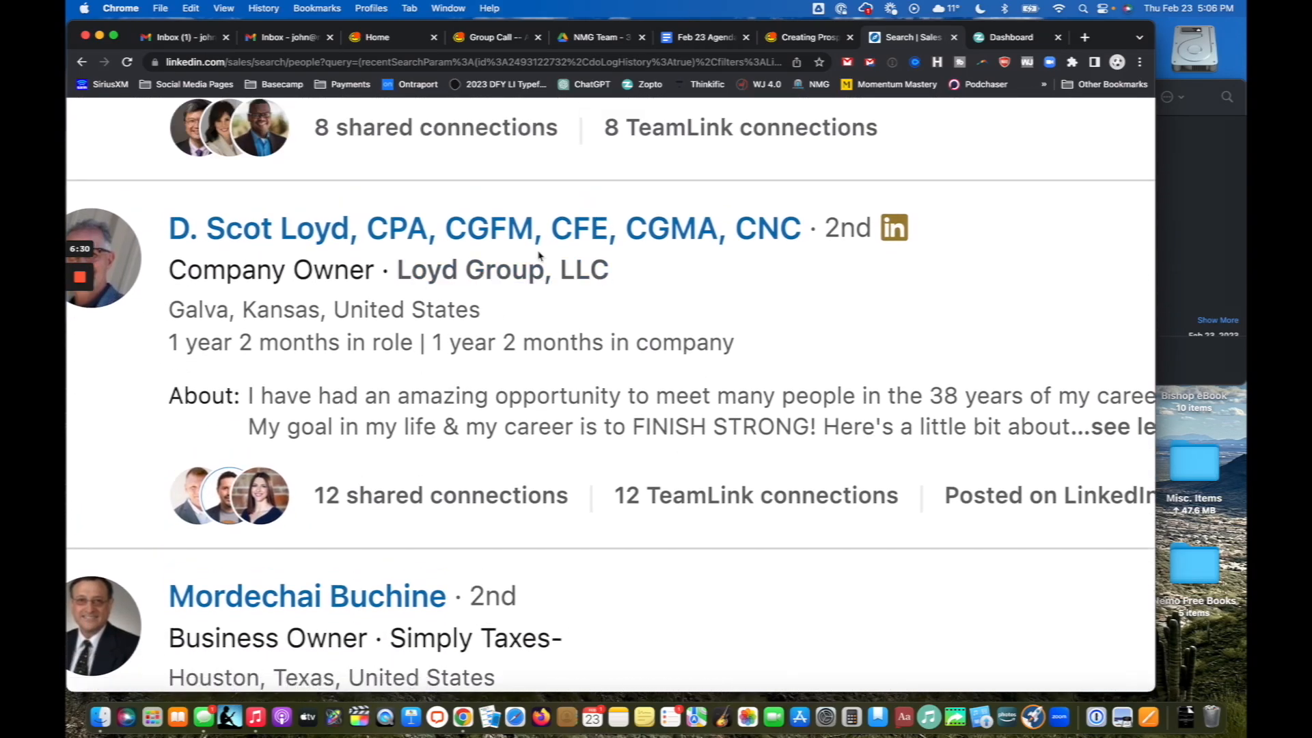
Step: Examine the applied lead filters, including industry, years of experience, job title and seniority level
key(super+0)
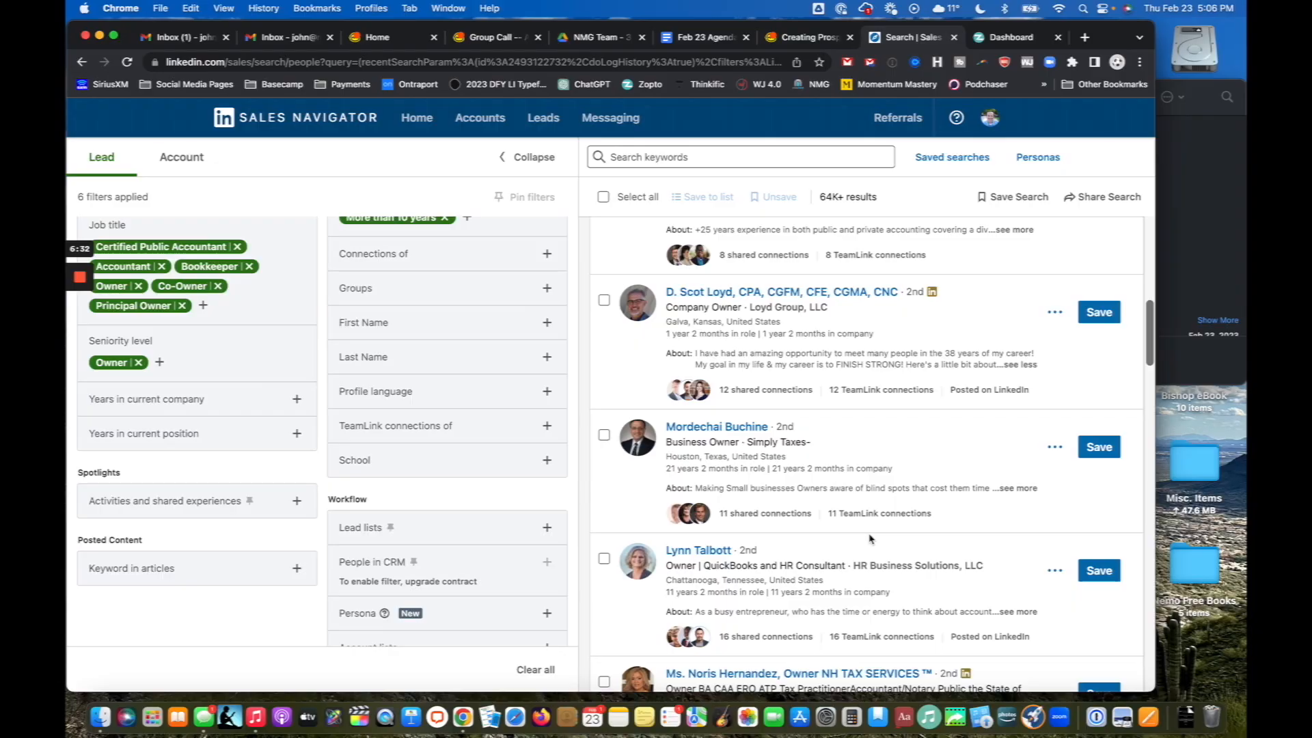
scroll(871, 540, down, 4)
scroll(870, 539, up, 9)
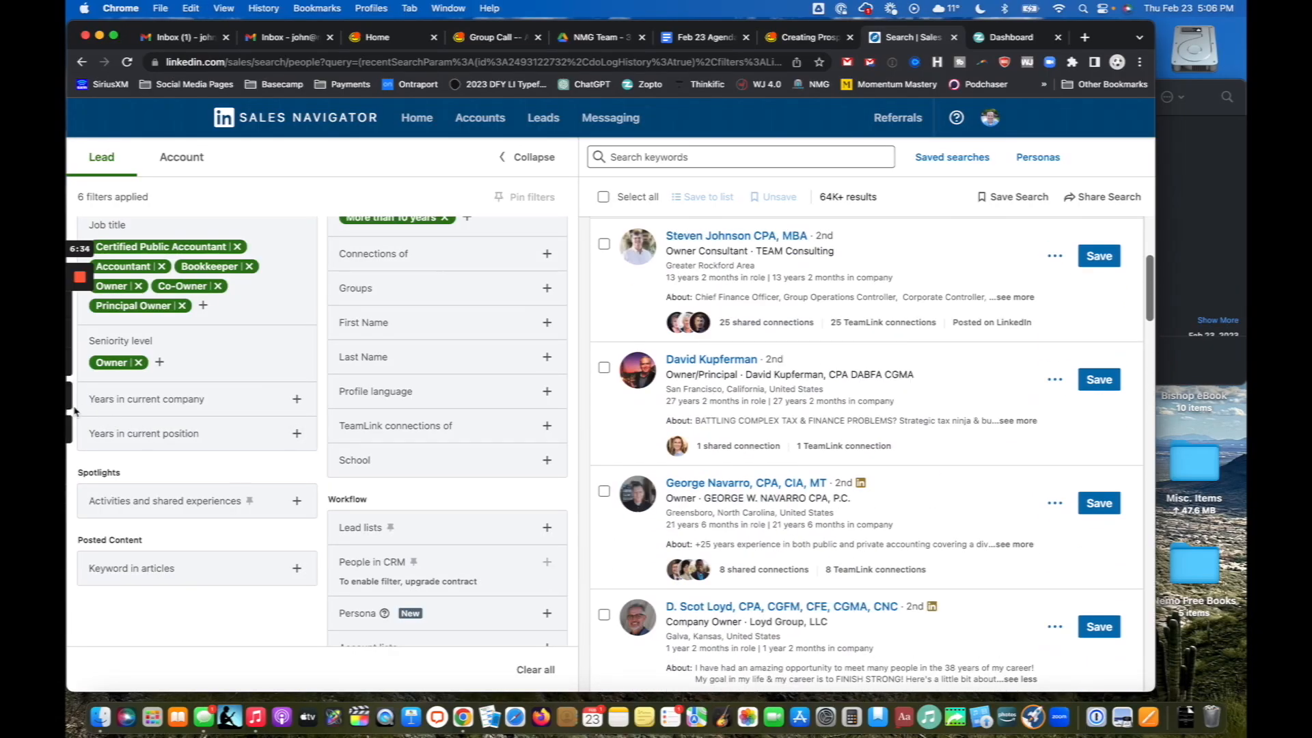
scroll(142, 422, up, 5)
scroll(142, 422, left, 2)
scroll(142, 423, up, 8)
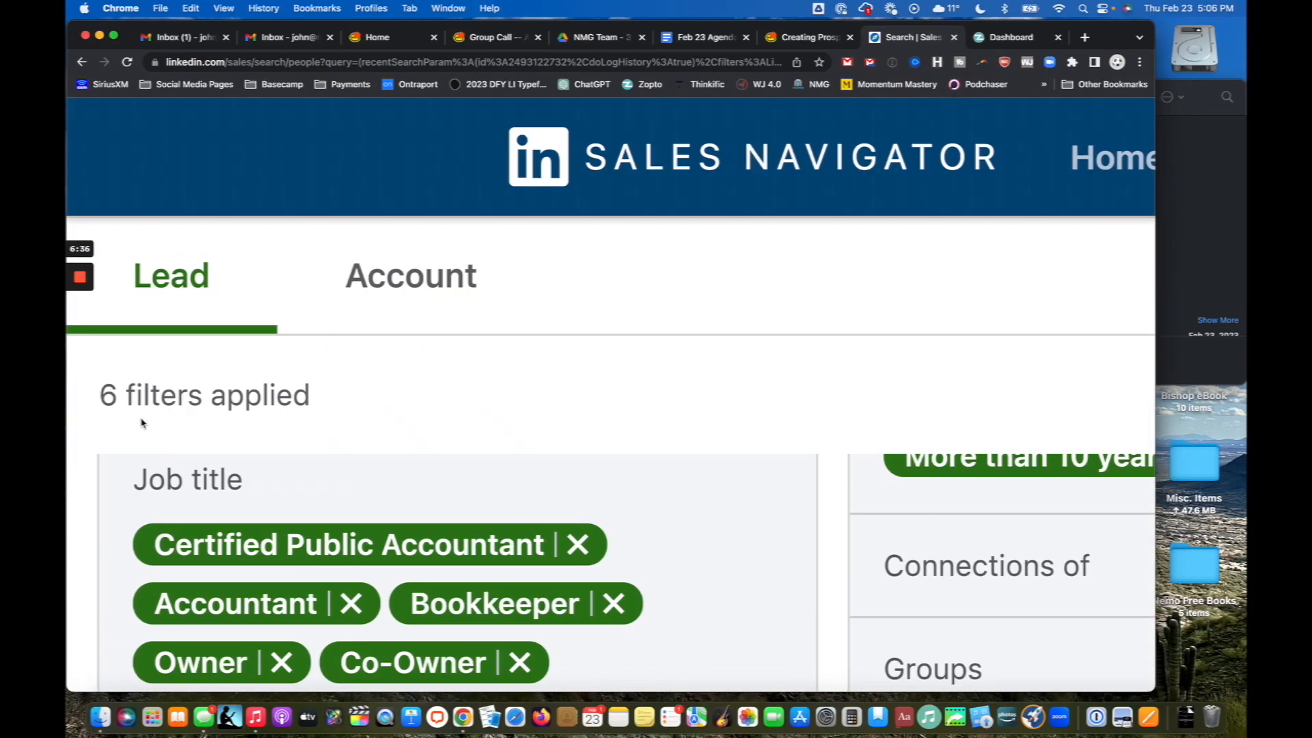
scroll(142, 422, down, 5)
scroll(187, 325, up, 8)
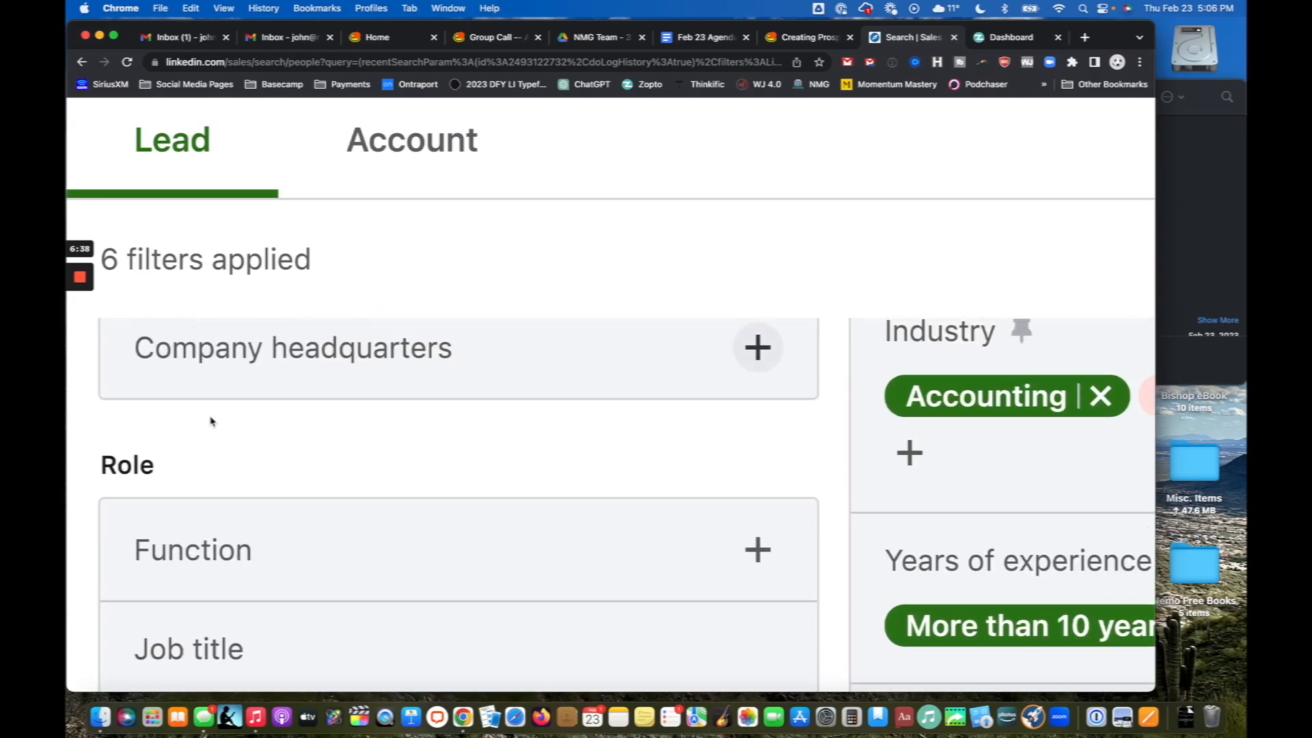
scroll(211, 422, down, 5)
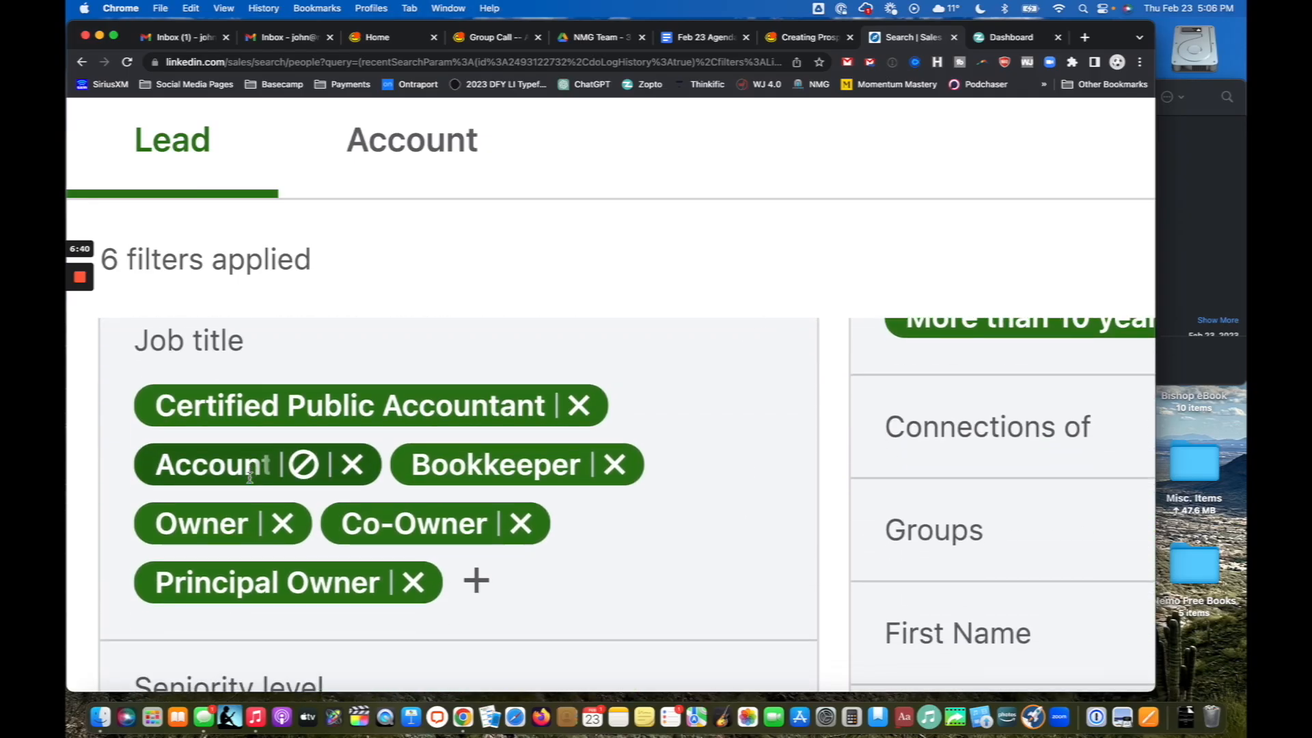
scroll(250, 478, down, 10)
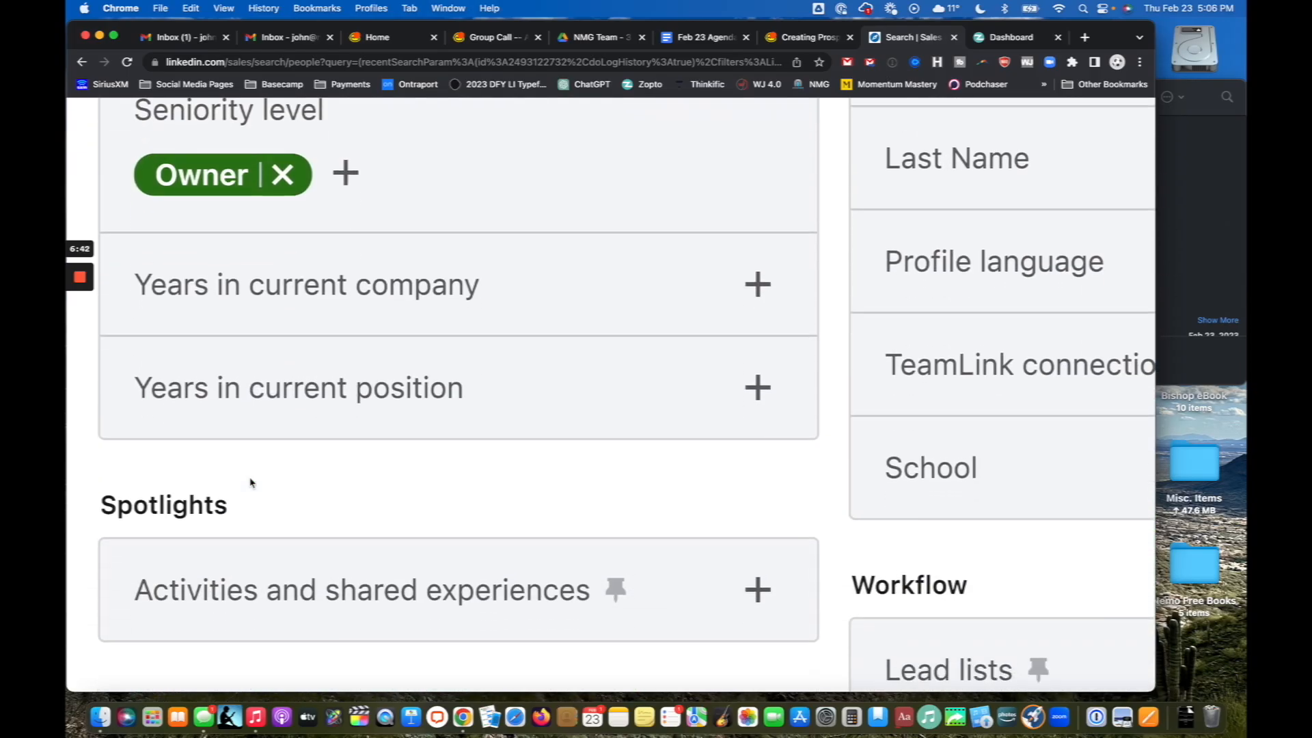
Step: Set the Years in current company filter to More than 10 years
click(757, 284)
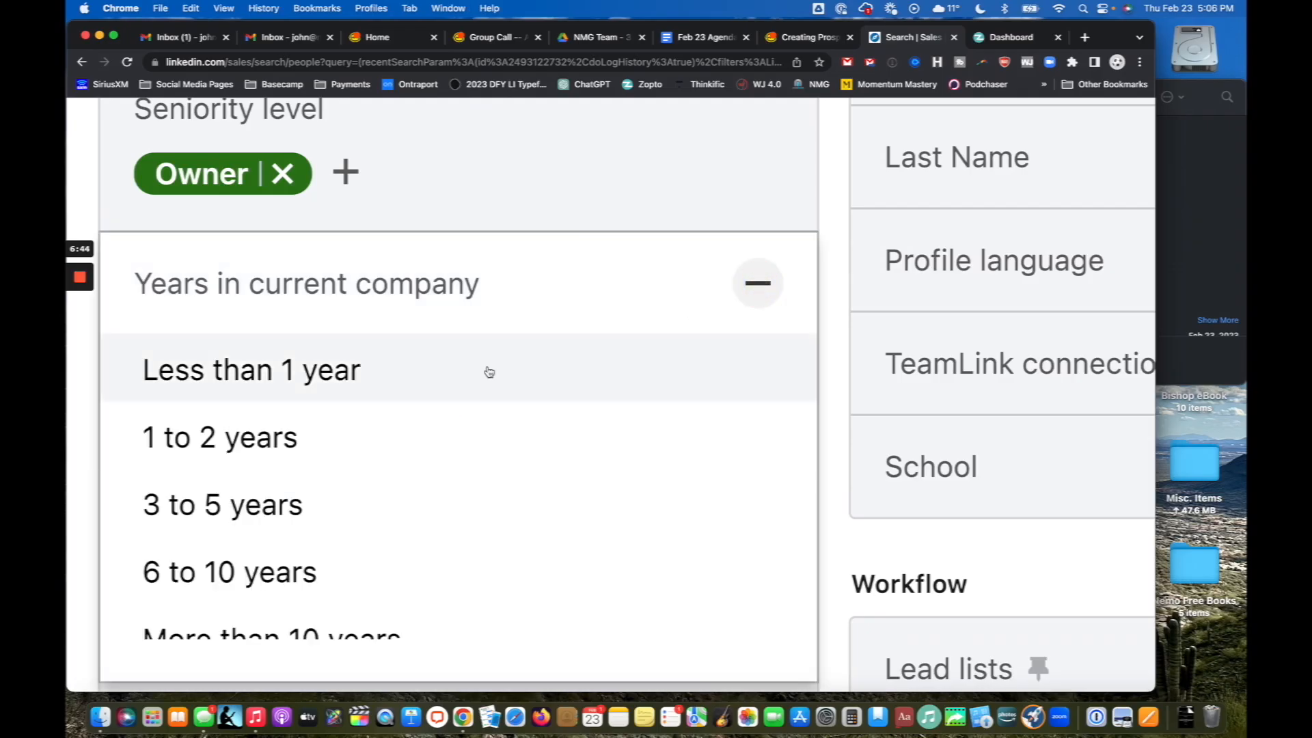
scroll(479, 376, down, 1)
click(346, 613)
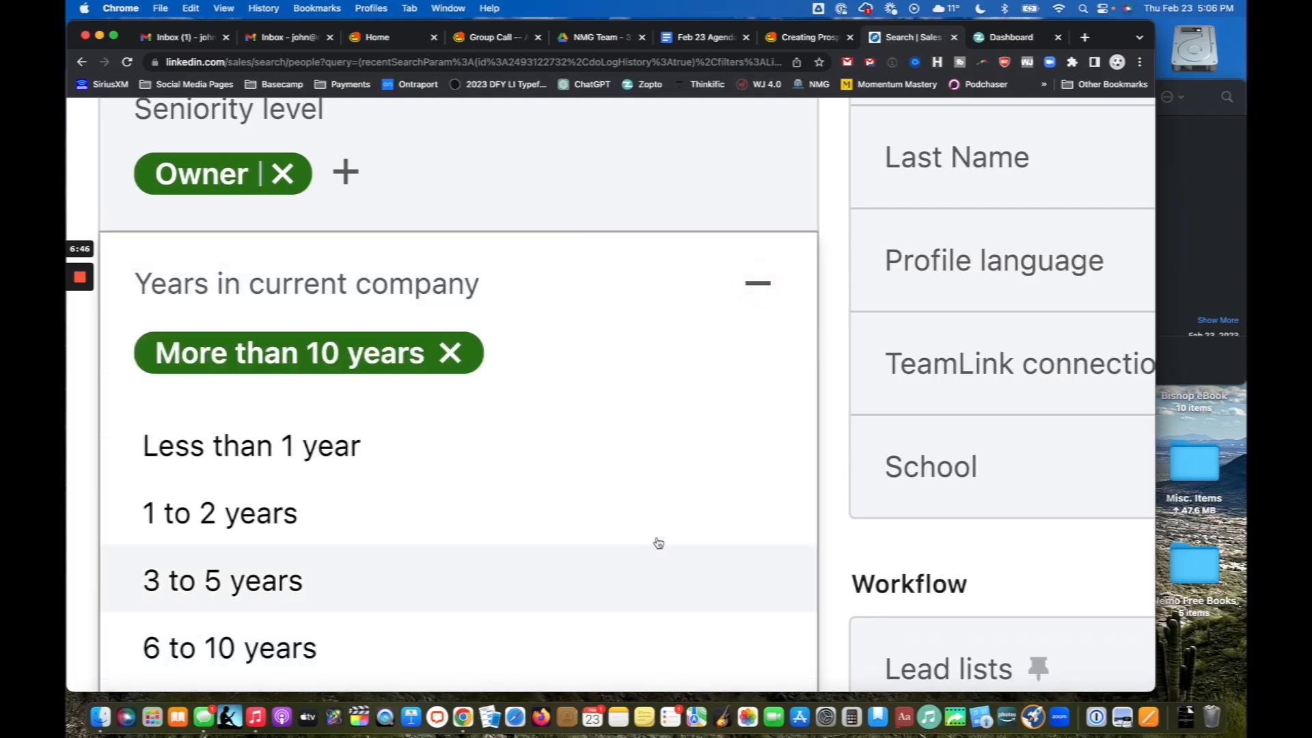
click(763, 289)
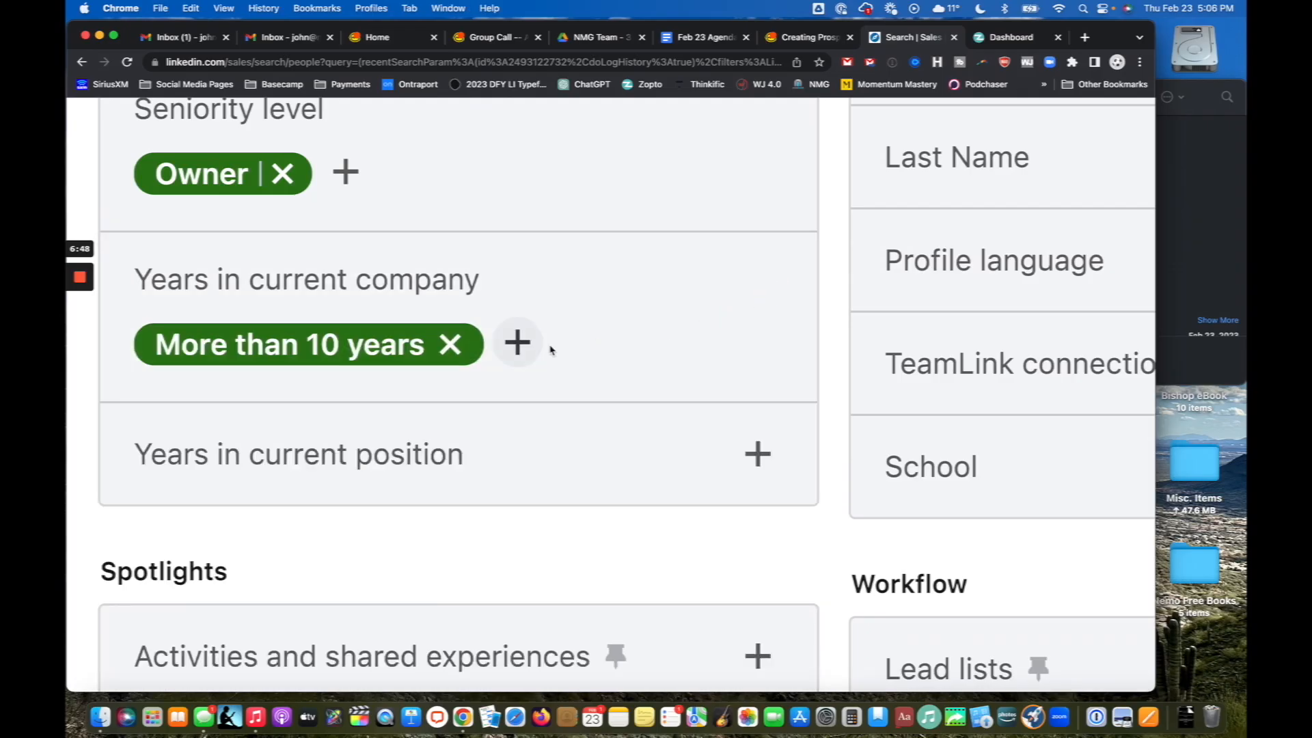
Step: Set the Years in current position filter to More than 10 years
click(755, 462)
scroll(547, 462, down, 5)
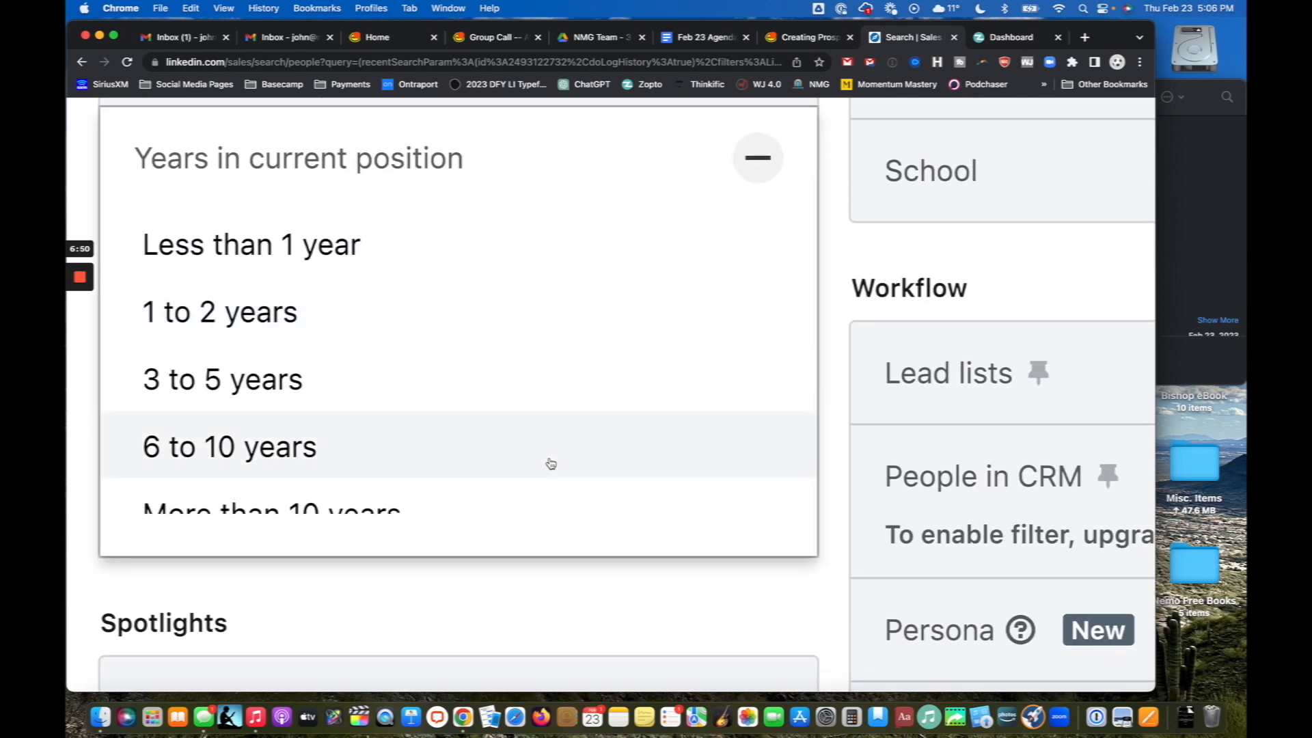
click(381, 485)
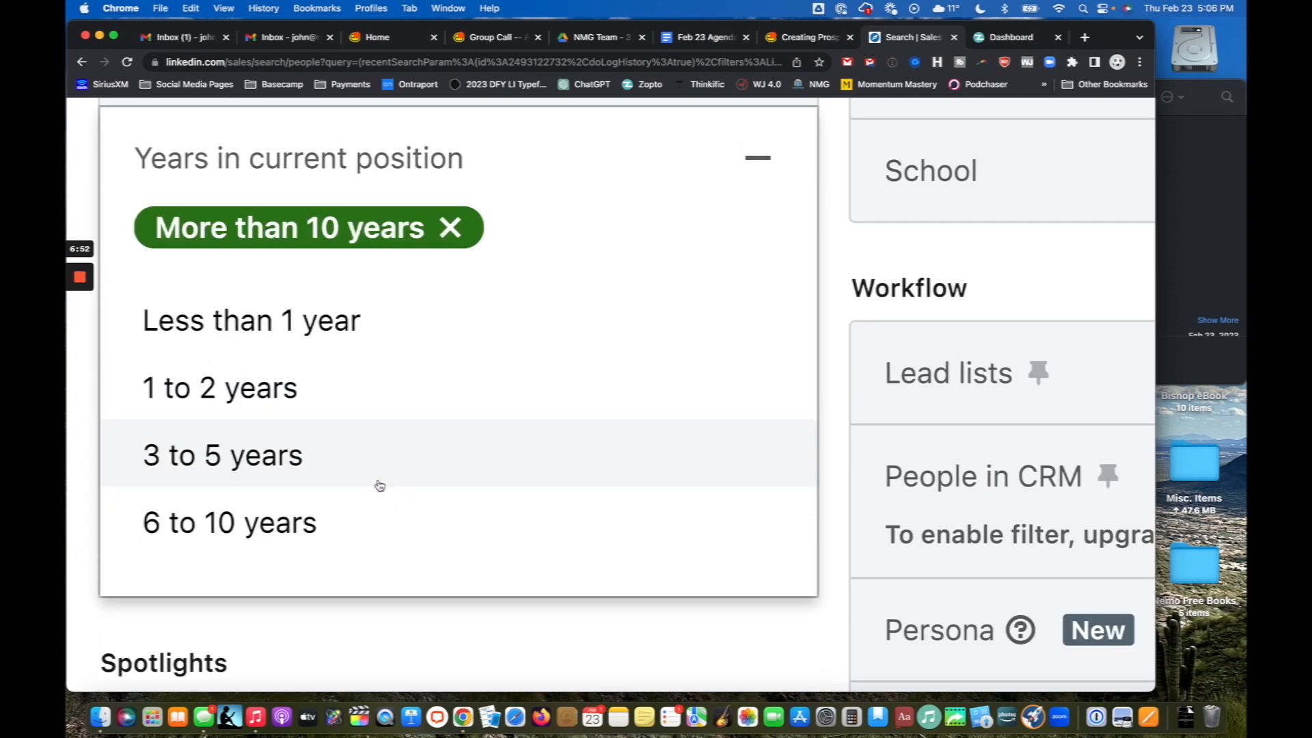
key(super+0)
click(471, 293)
scroll(250, 291, up, 5)
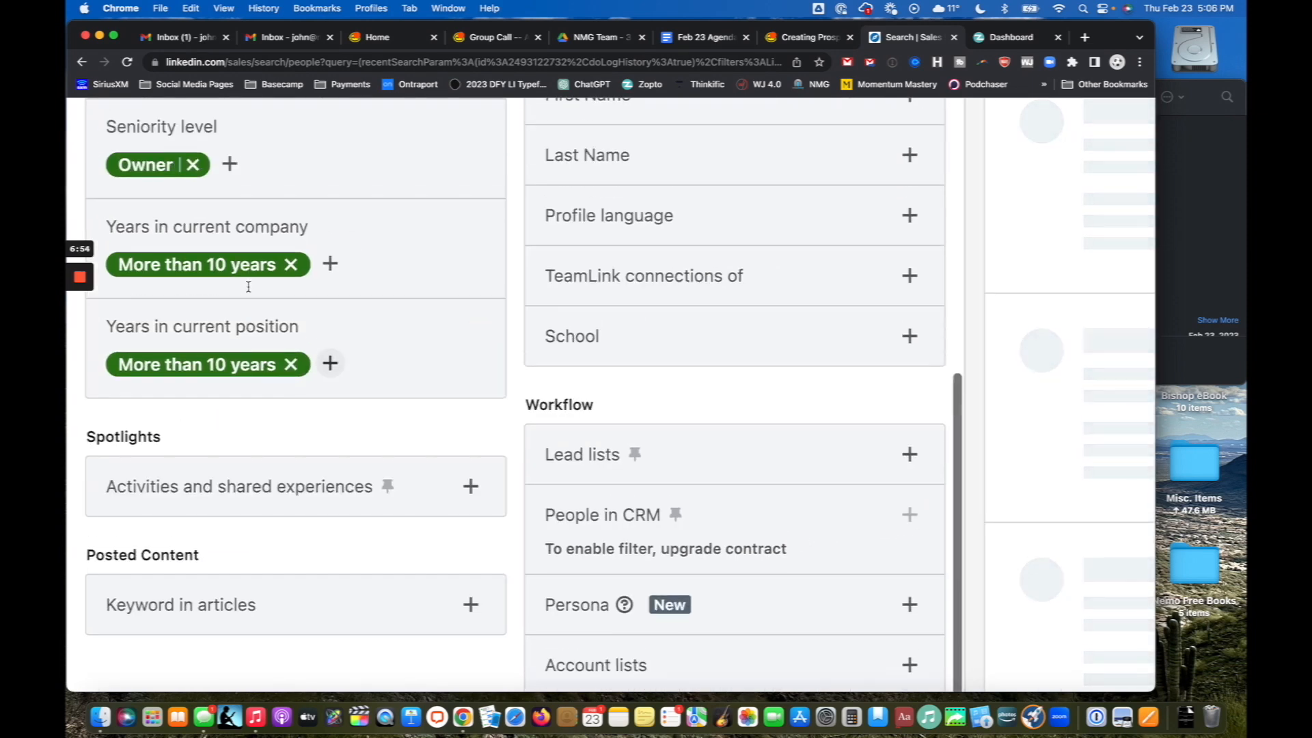
scroll(249, 290, down, 1)
mouse_move(80, 279)
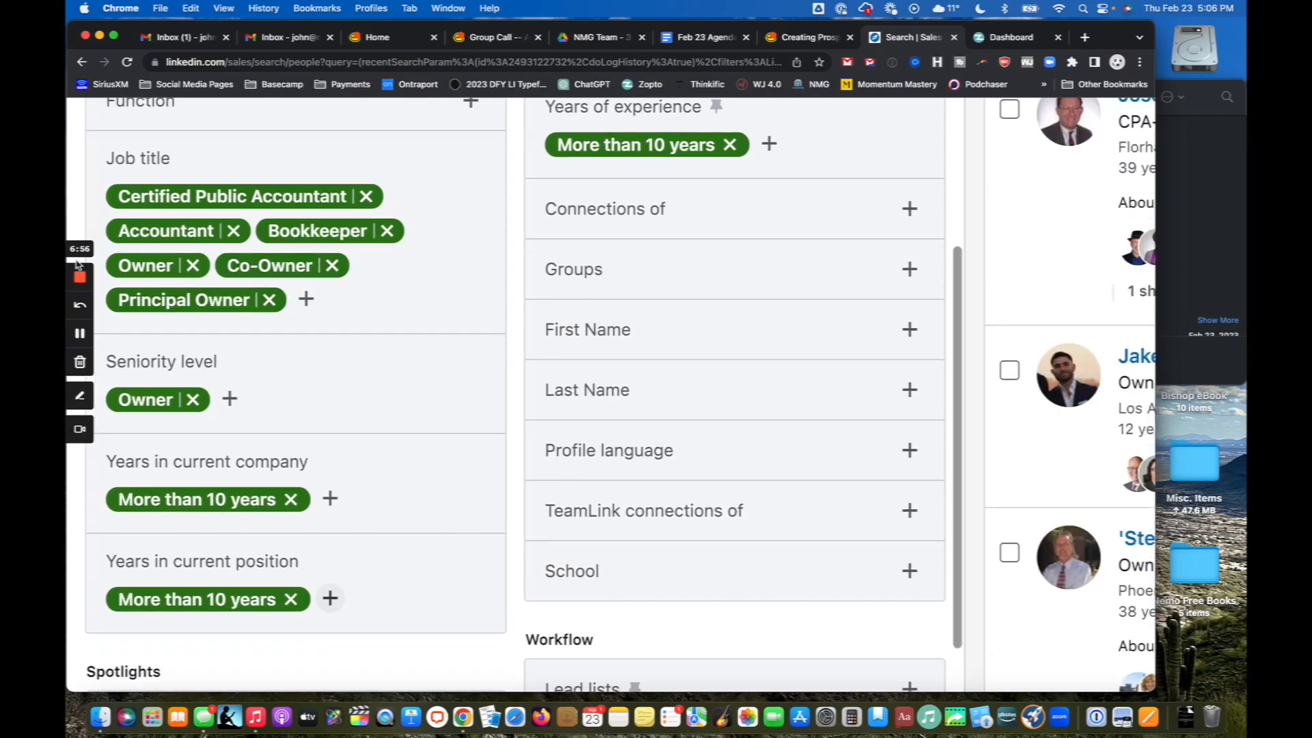
click(77, 397)
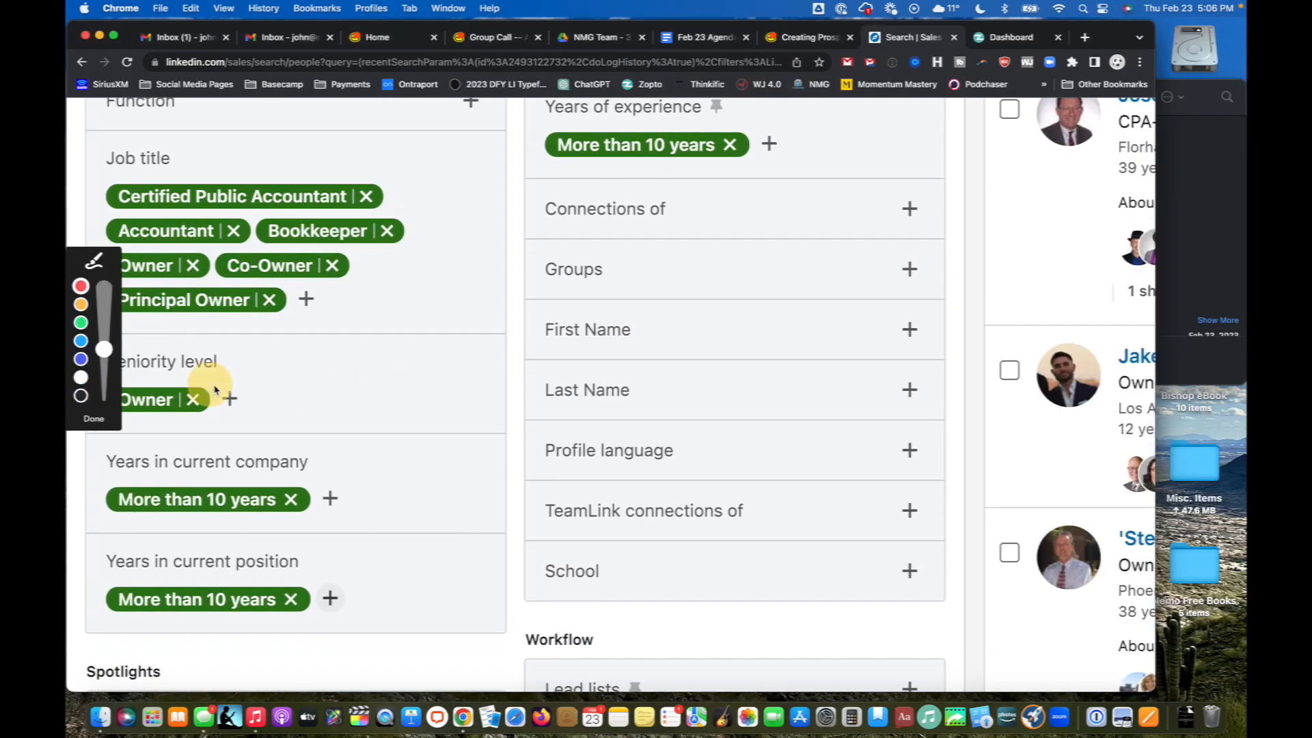
mouse_move(320, 309)
mouse_down()
mouse_move(321, 358)
mouse_move(195, 380)
mouse_up()
mouse_move(414, 374)
mouse_down()
mouse_move(418, 469)
mouse_move(316, 495)
mouse_up()
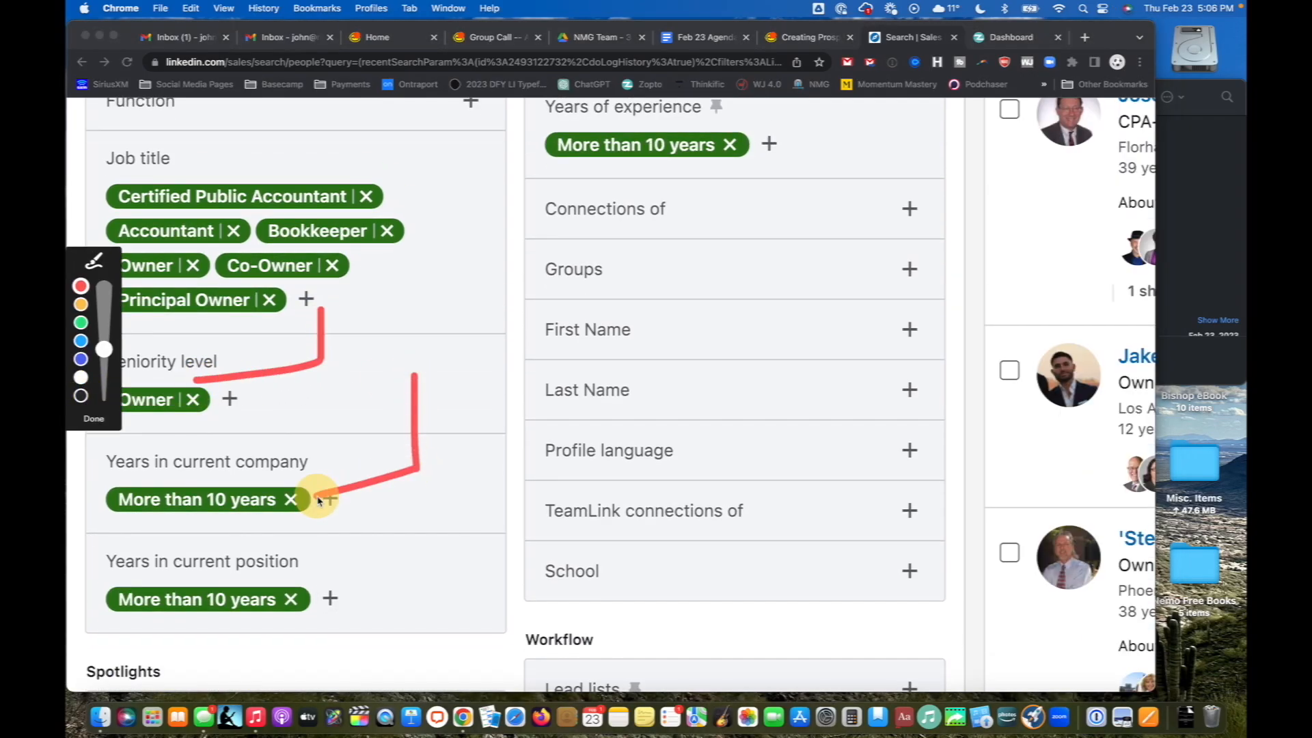
mouse_move(423, 486)
mouse_down()
mouse_move(424, 604)
mouse_move(329, 619)
mouse_up()
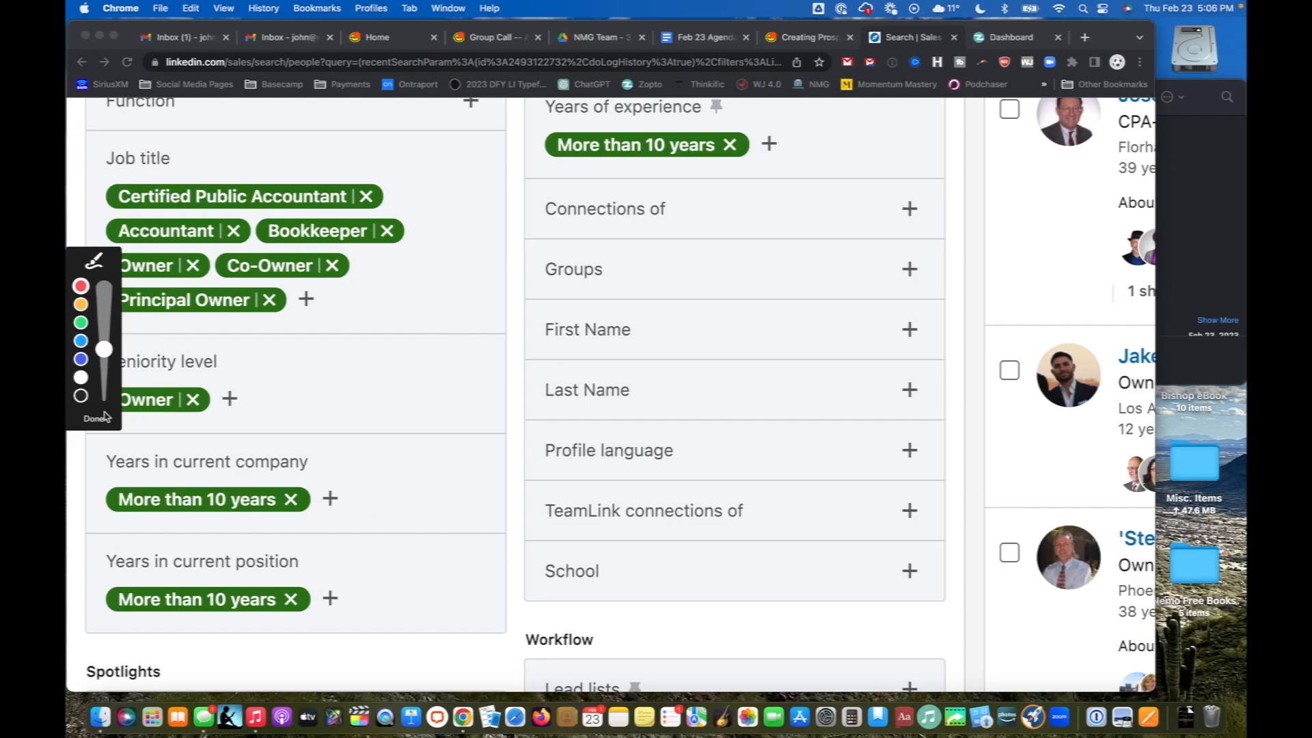
click(97, 417)
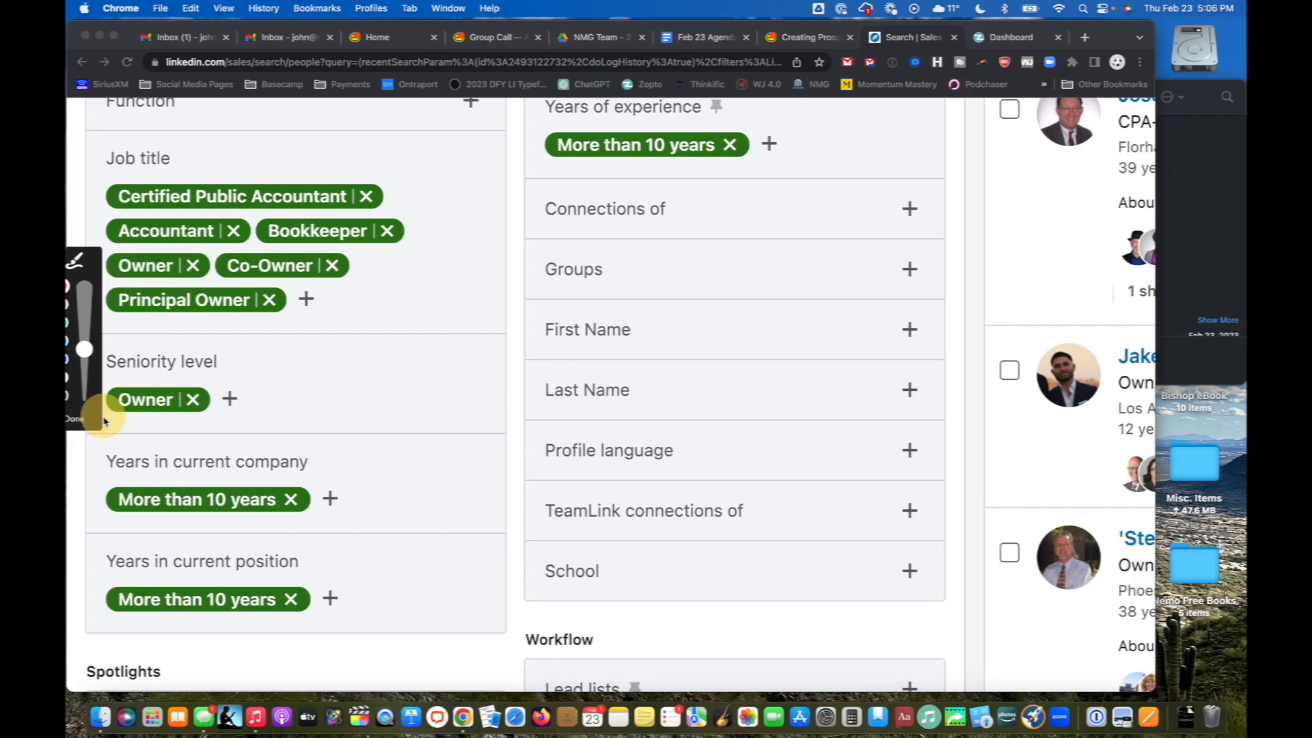
Step: Check the results total and the first leads' roles and tenures against the applied filters
click(408, 651)
scroll(251, 551, down, 3)
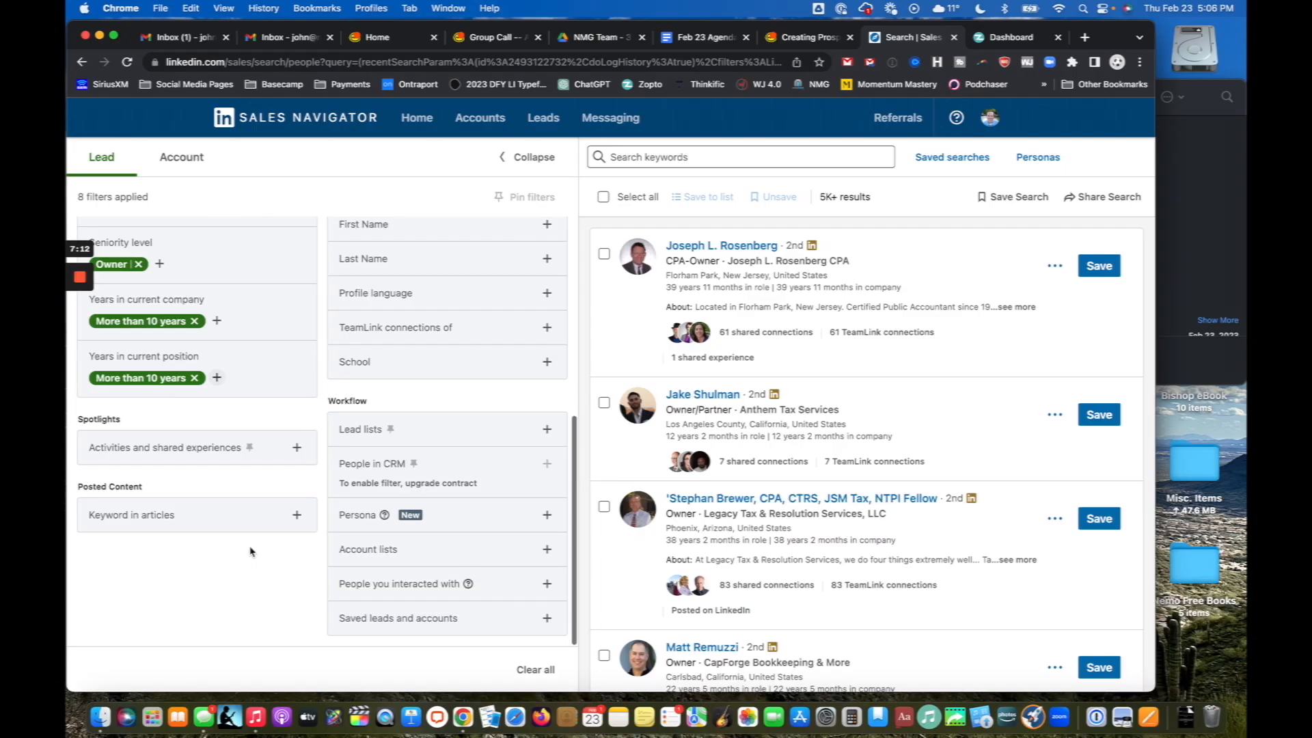
scroll(251, 551, up, 6)
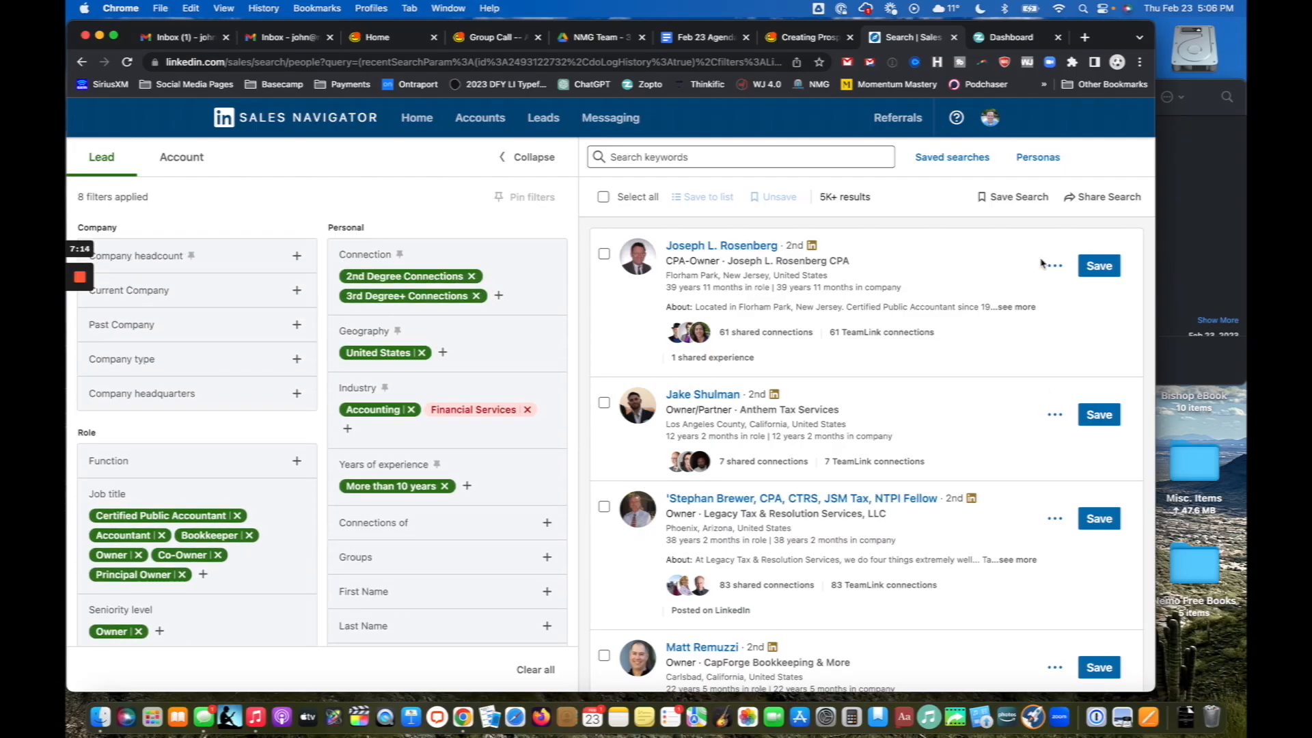
scroll(903, 201, up, 5)
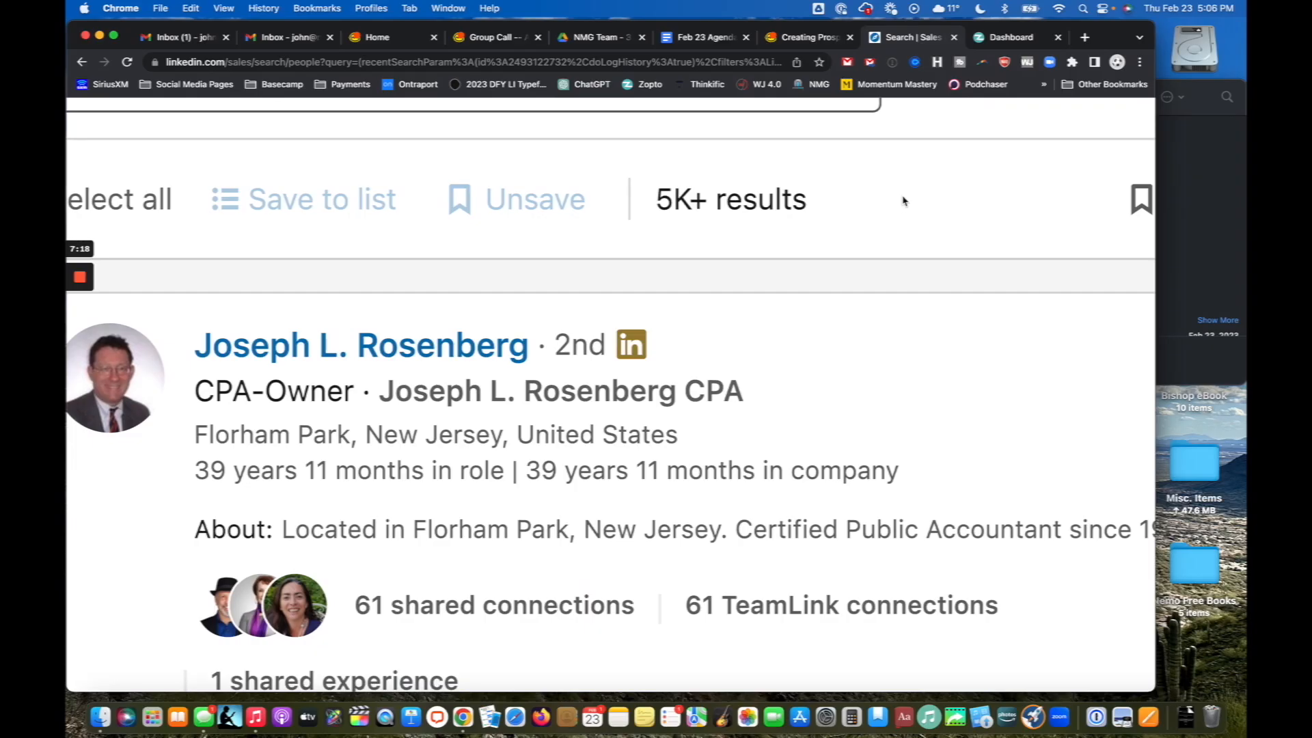
scroll(903, 201, down, 5)
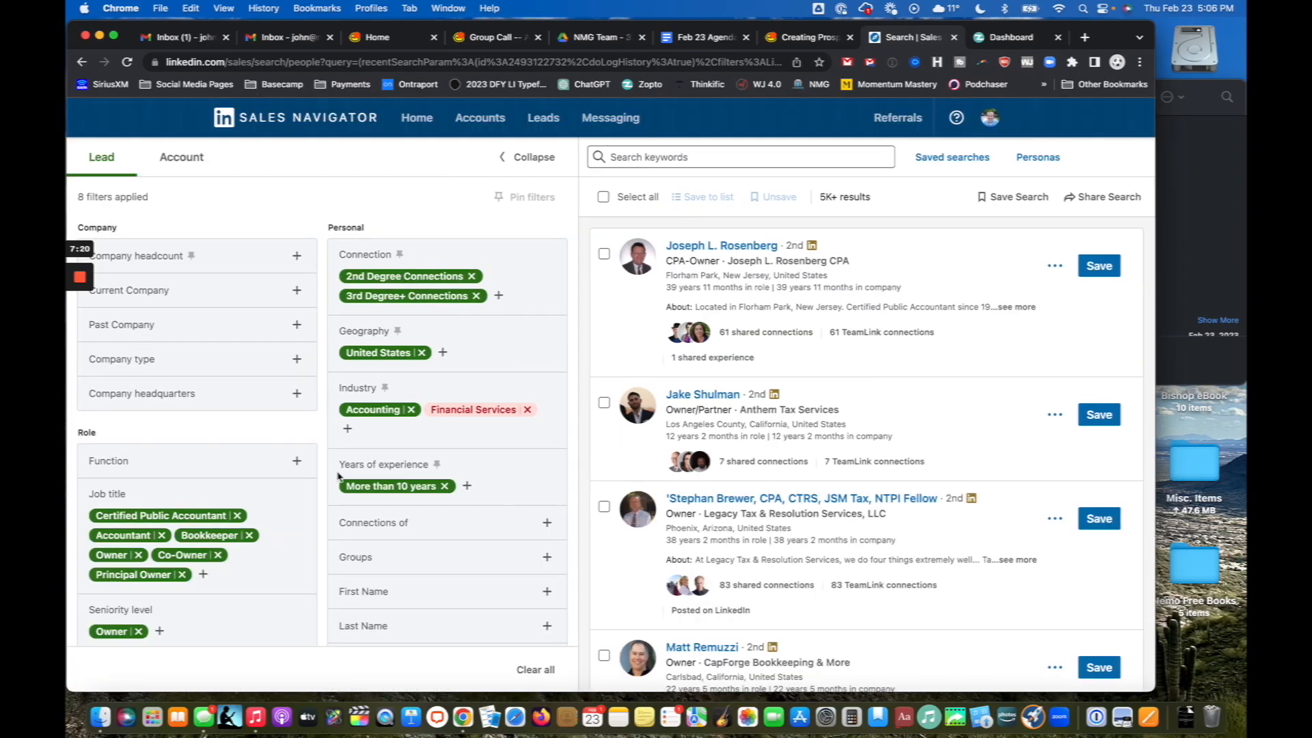
Step: Include Accounting in the Function filter and bring the updated lead results into view
click(298, 462)
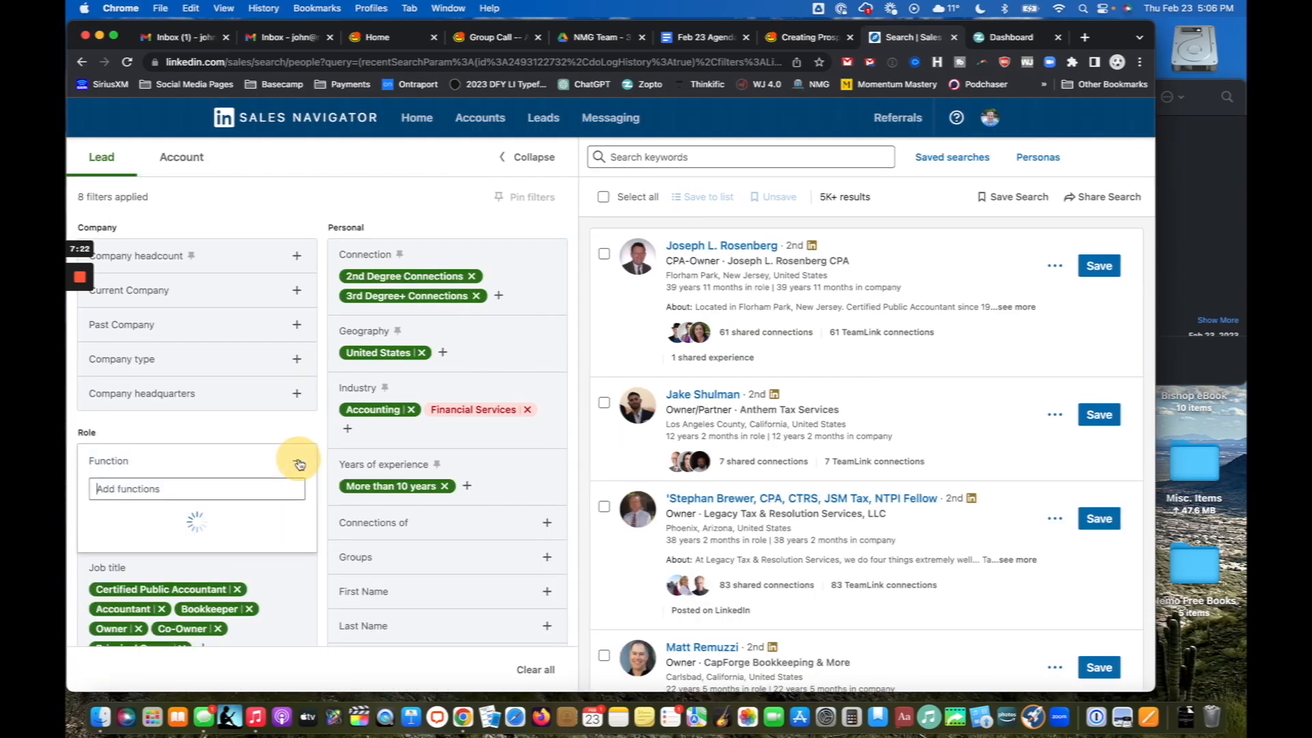
scroll(198, 467, down, 3)
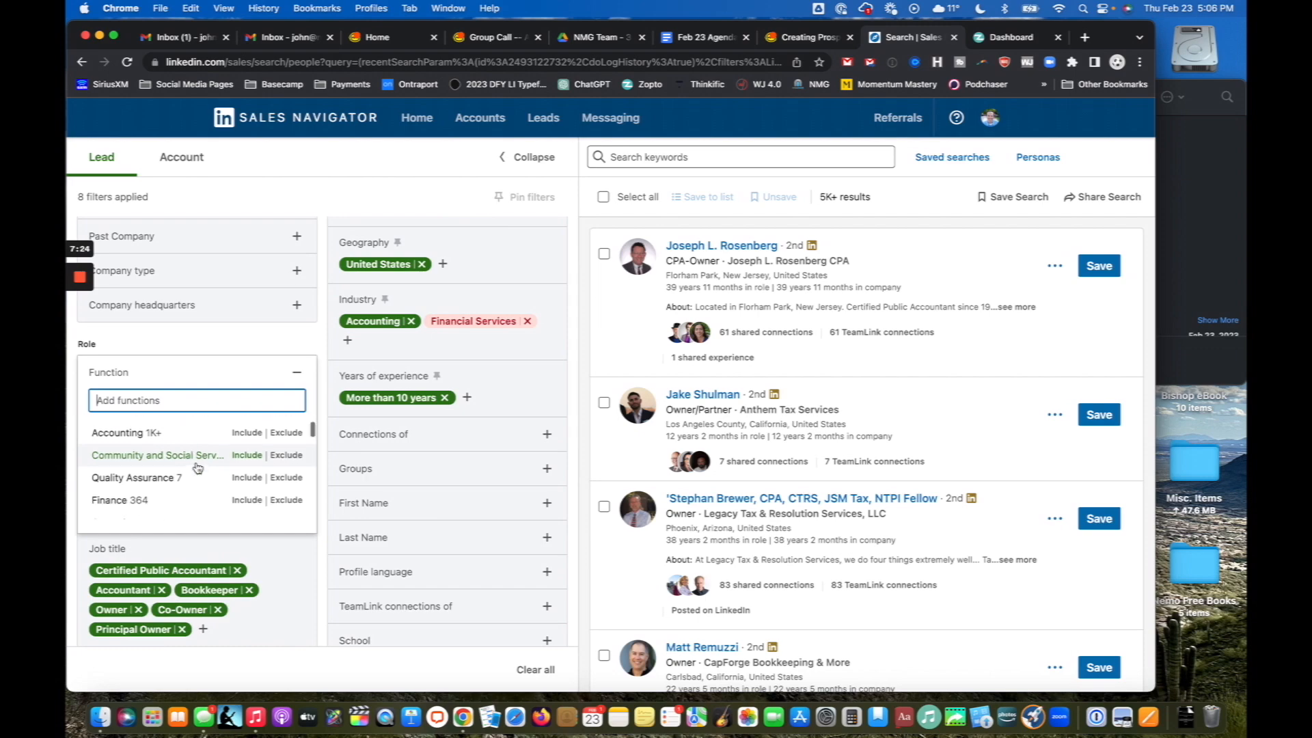
scroll(197, 467, up, 3)
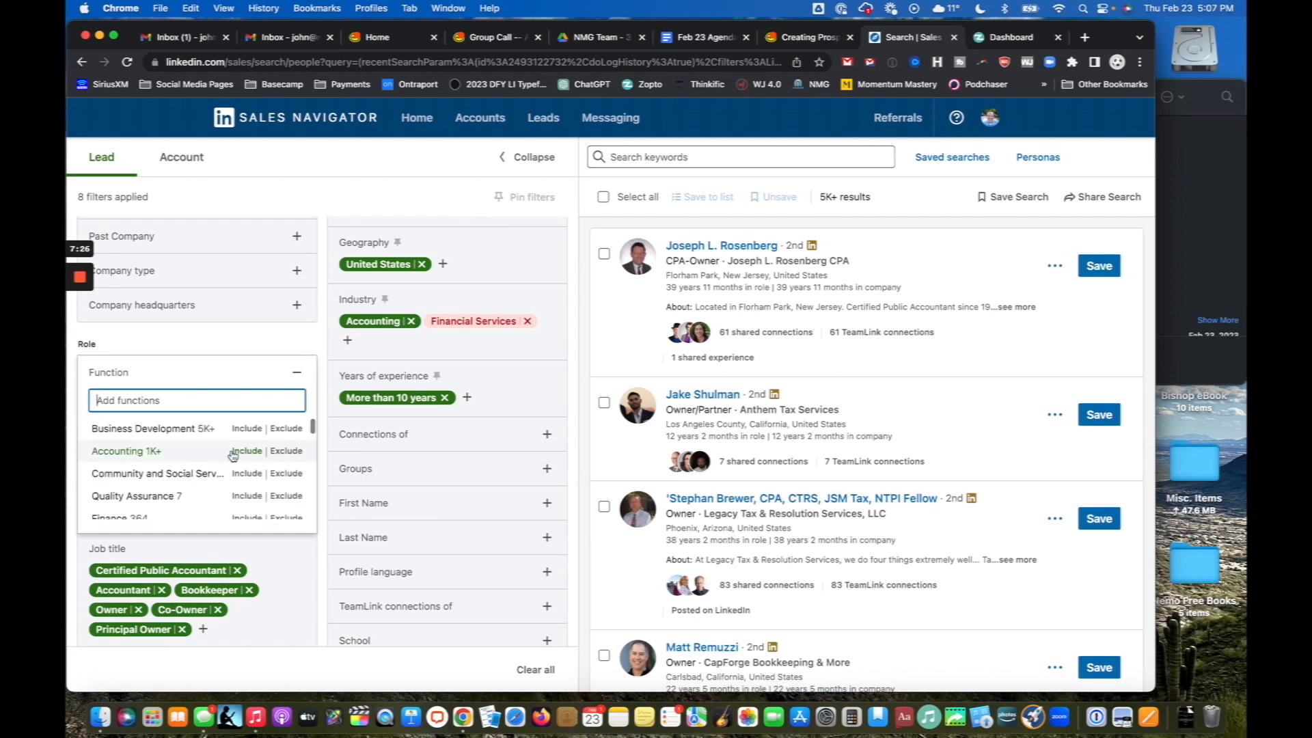
scroll(233, 456, up, 5)
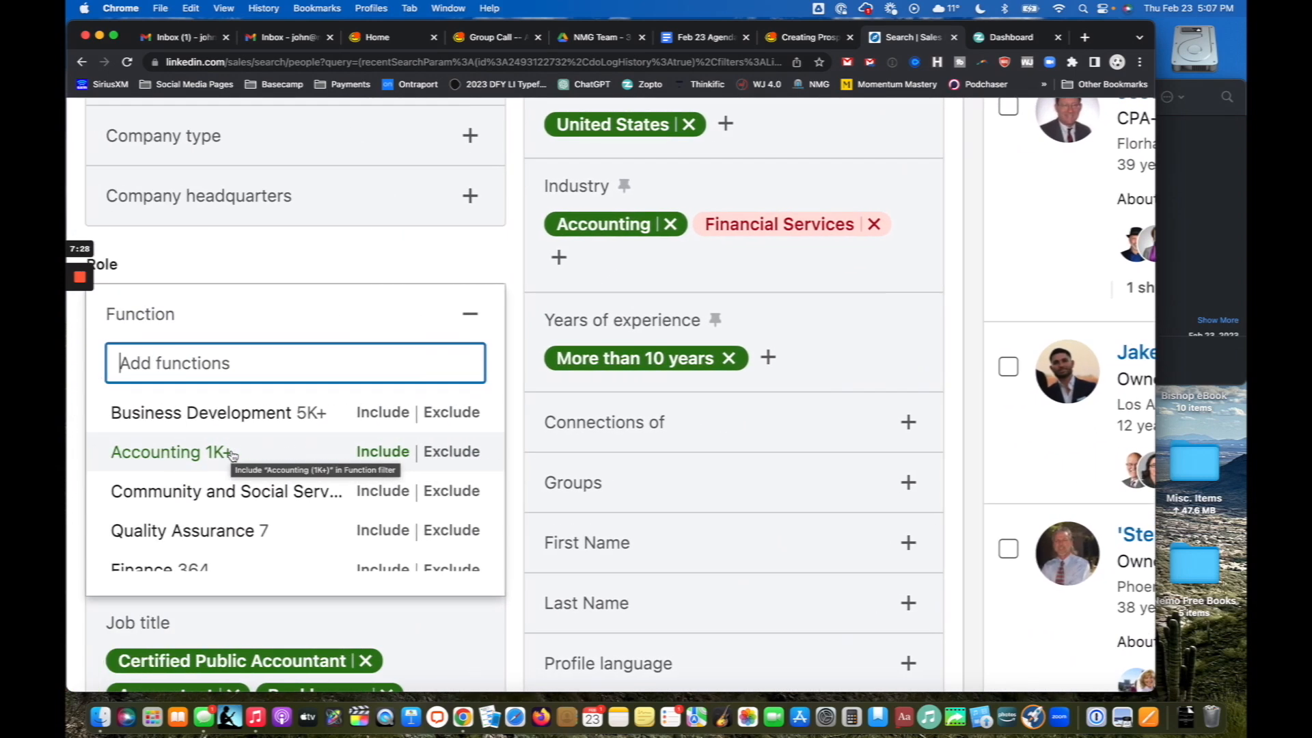
scroll(233, 456, down, 5)
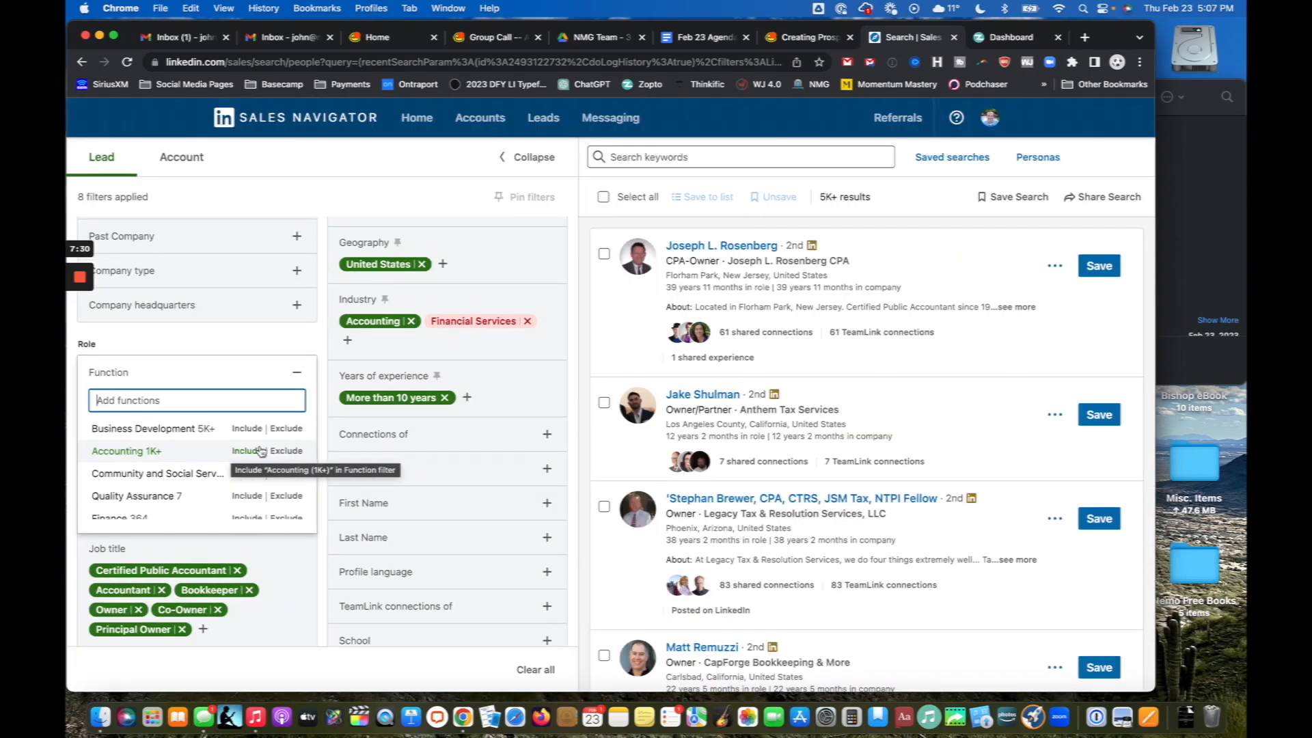
click(260, 451)
click(299, 375)
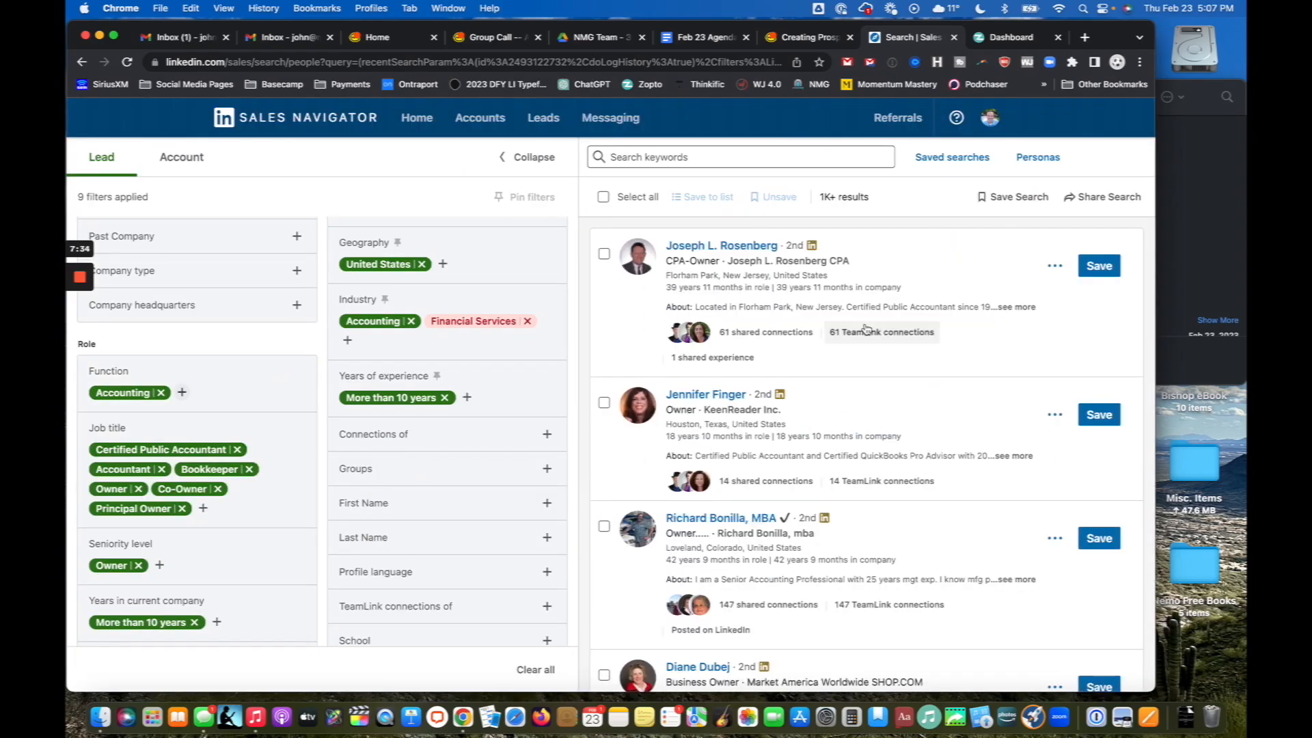
scroll(965, 398, up, 5)
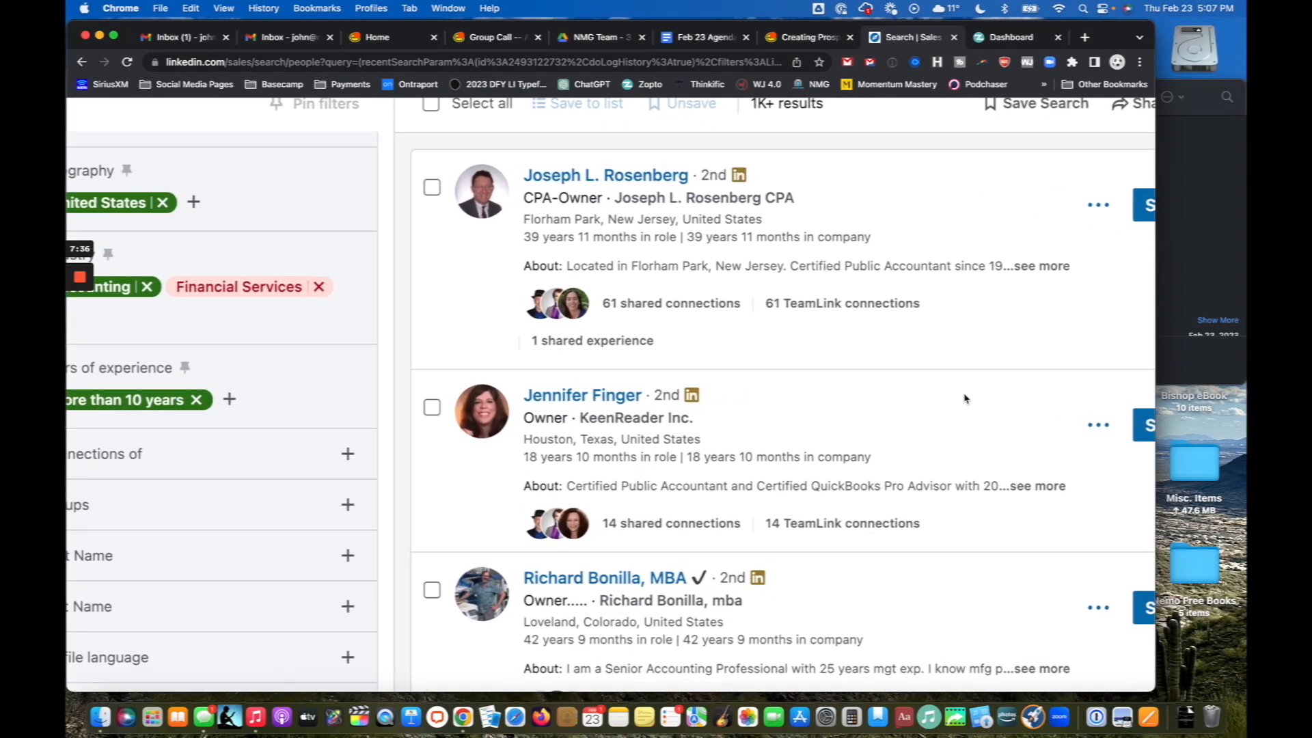
Step: Review the leads' roles, companies, tenures and About summaries, expanding the About text of the co-owner at Angelina's of Maryland LLC
scroll(965, 399, down, 2)
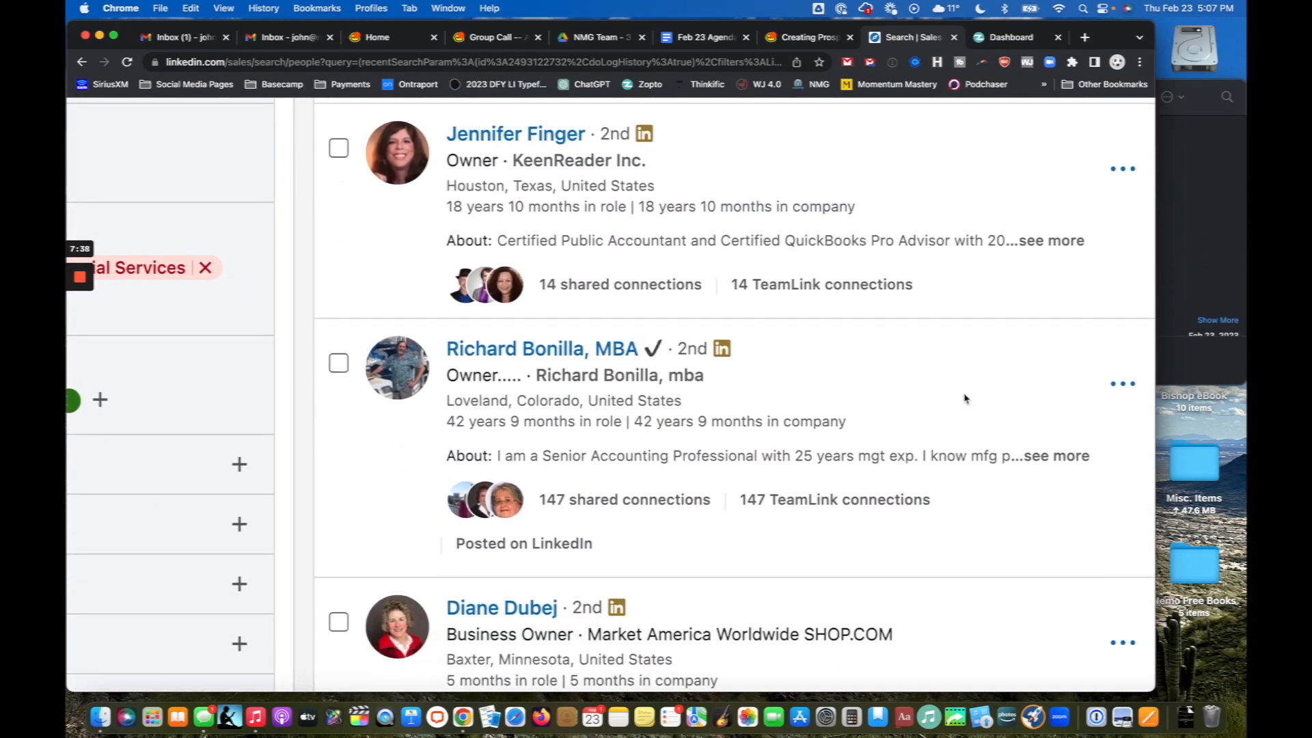
mouse_move(697, 369)
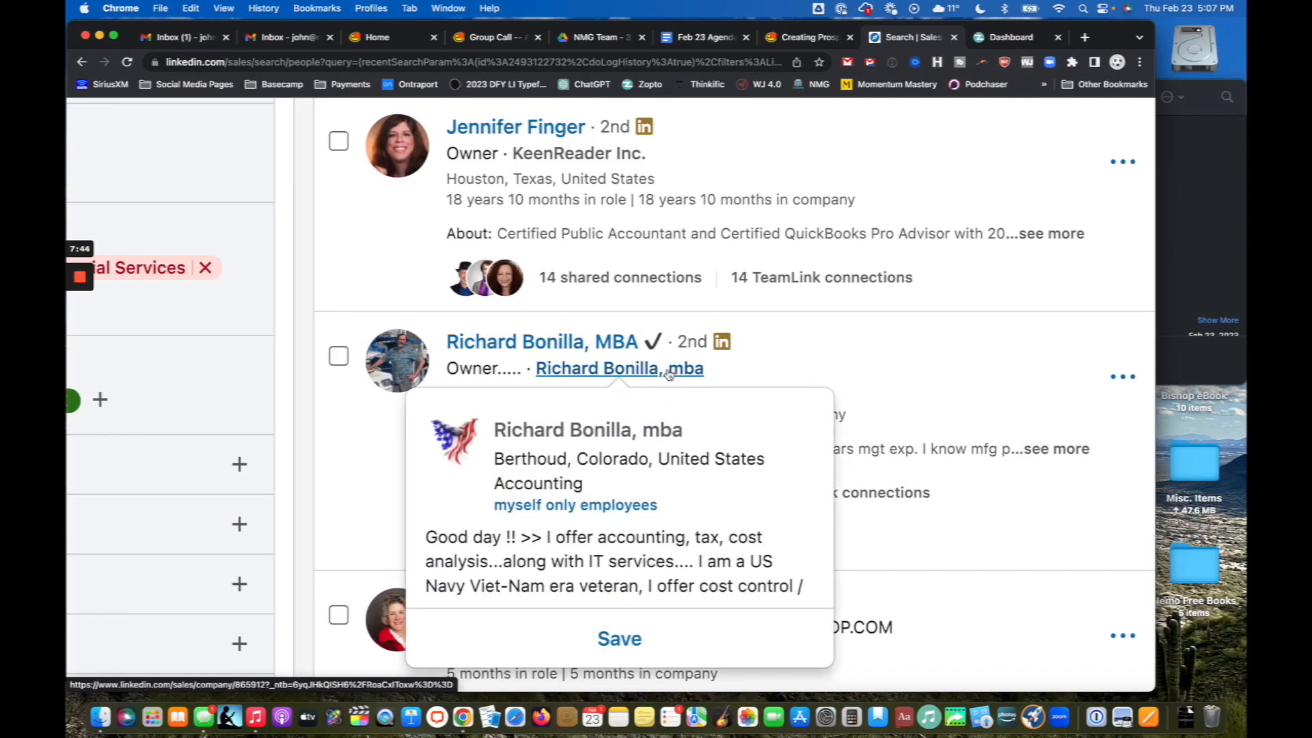
scroll(952, 363, down, 4)
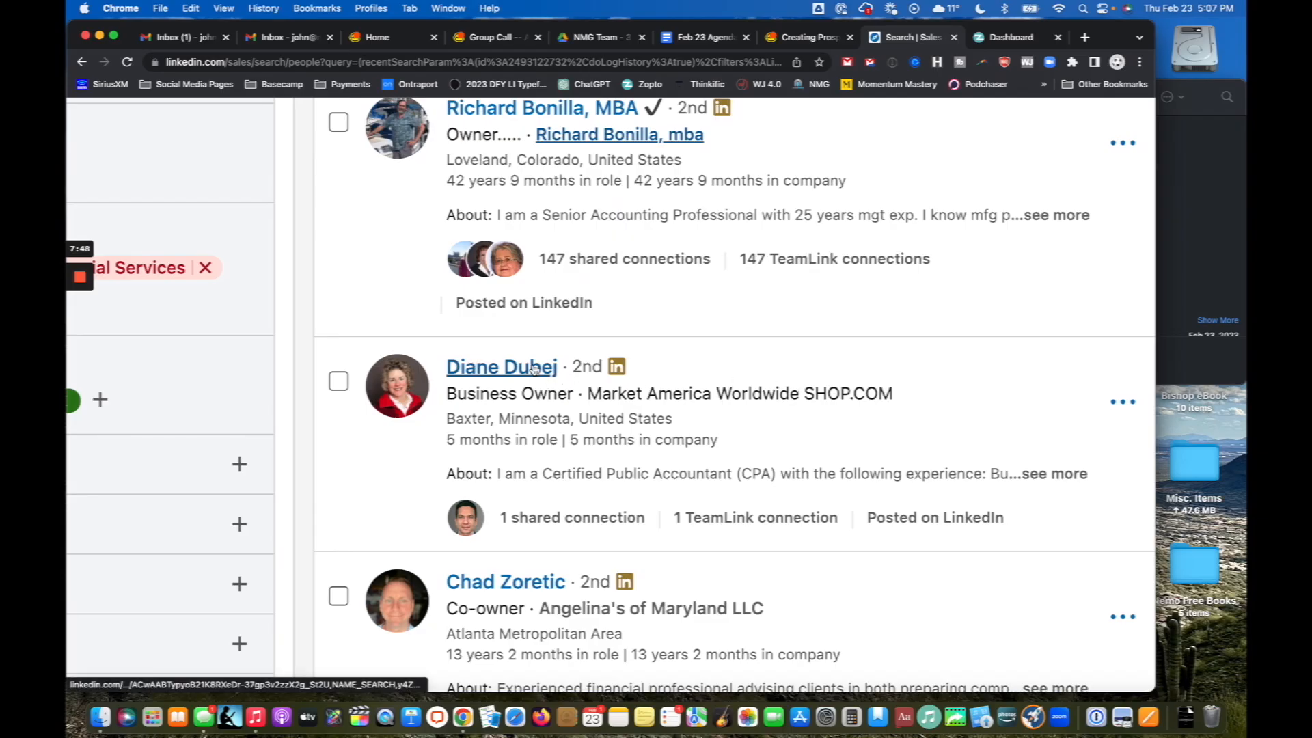
scroll(718, 478, down, 2)
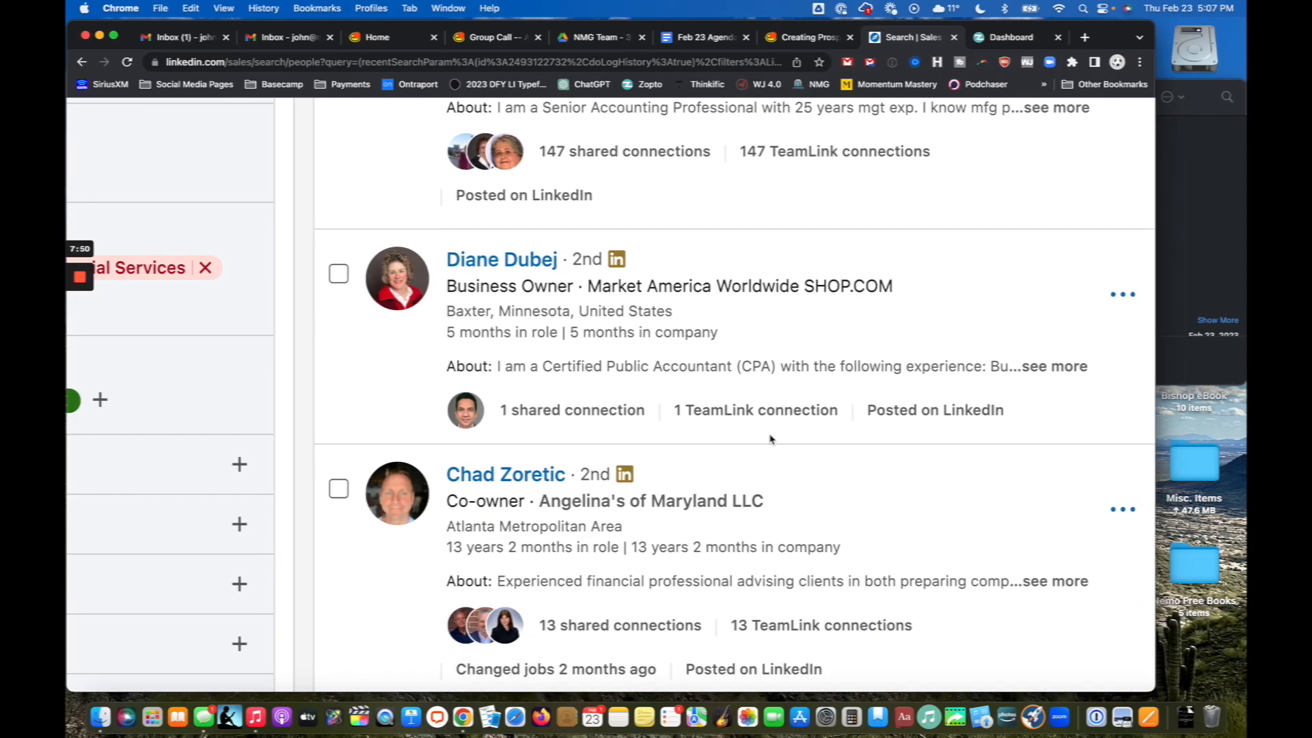
scroll(717, 498, down, 2)
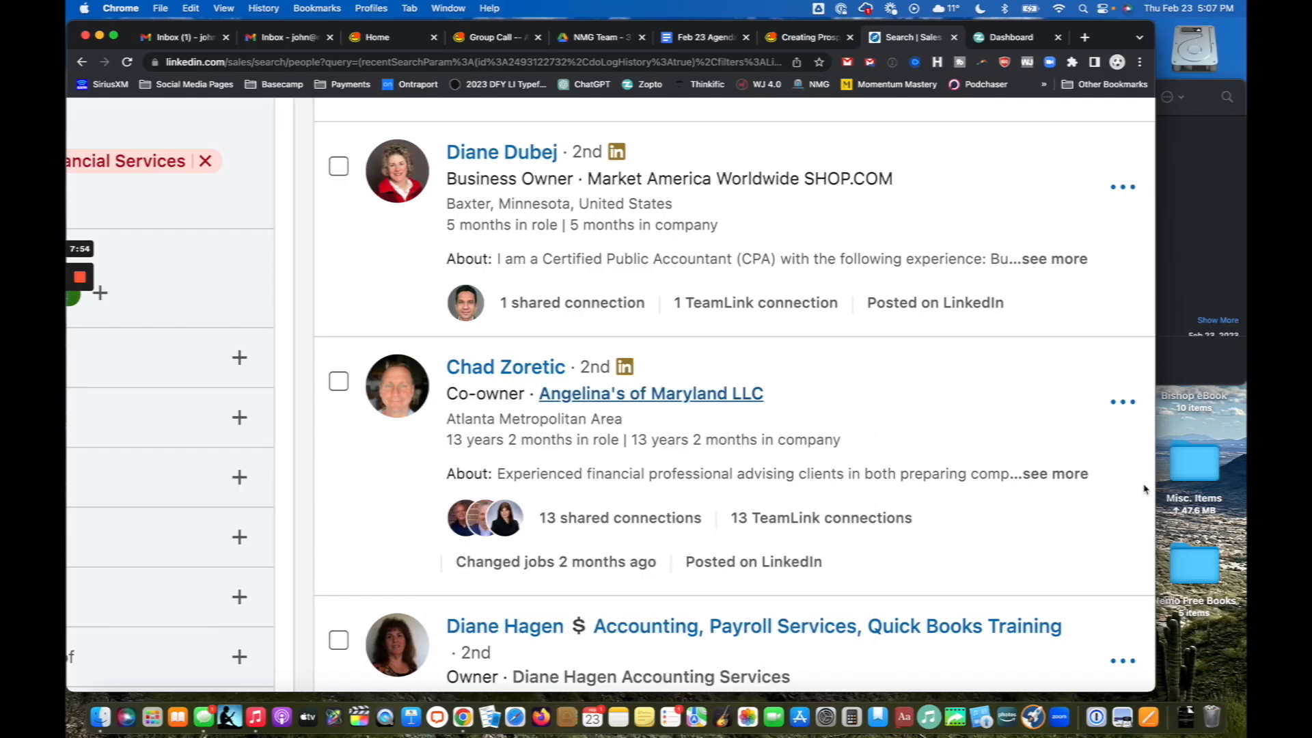
click(1059, 473)
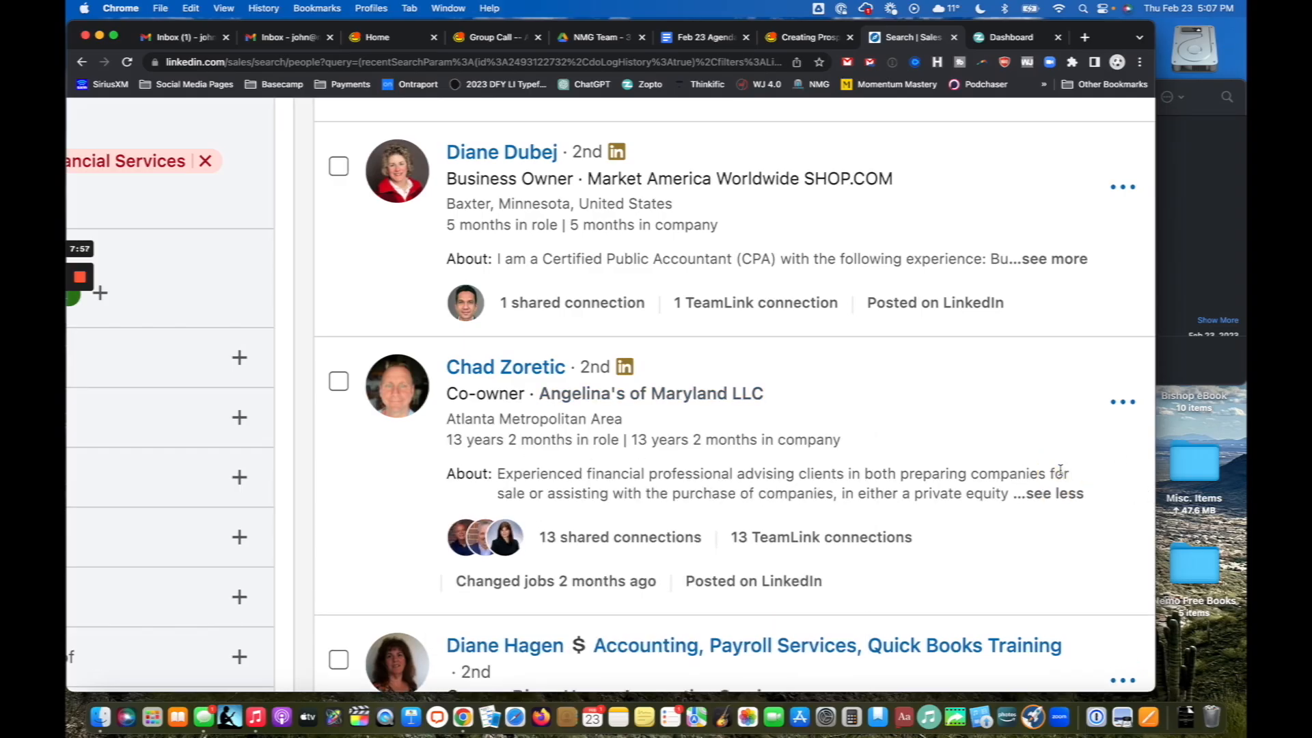
triple_click(692, 473)
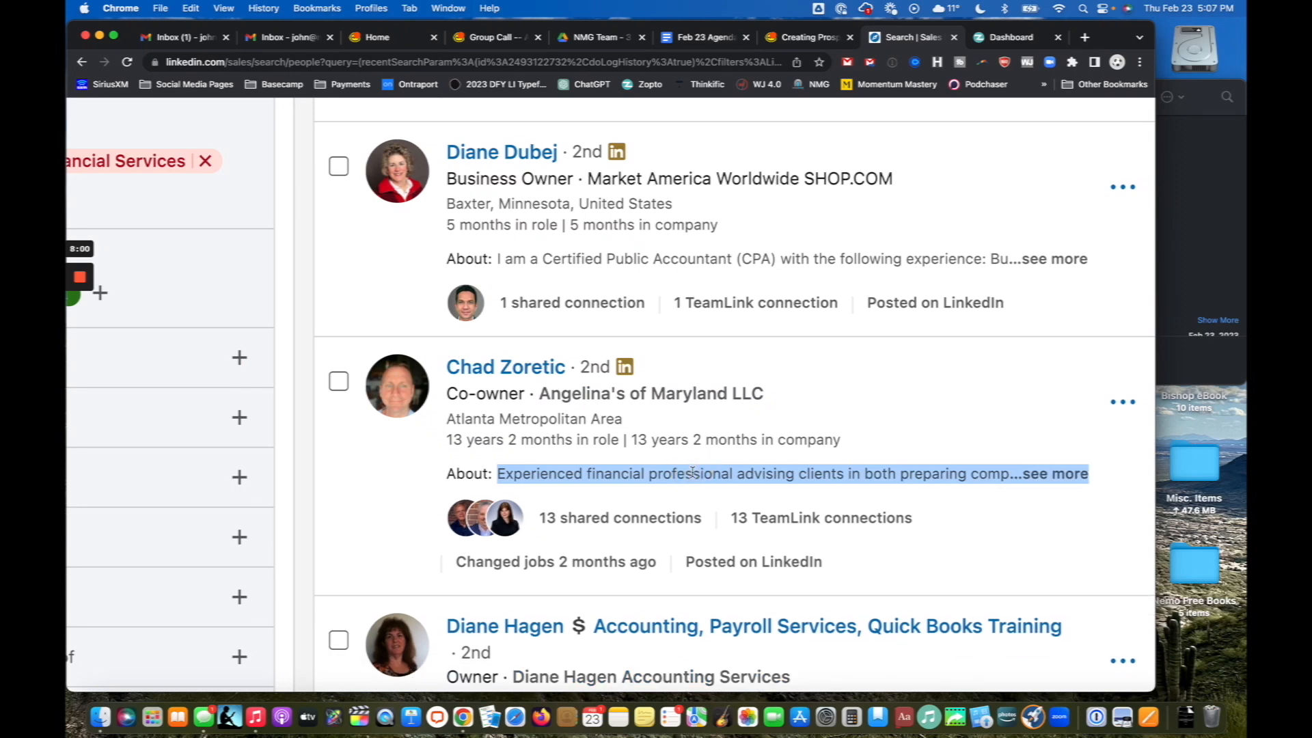
scroll(693, 473, down, 4)
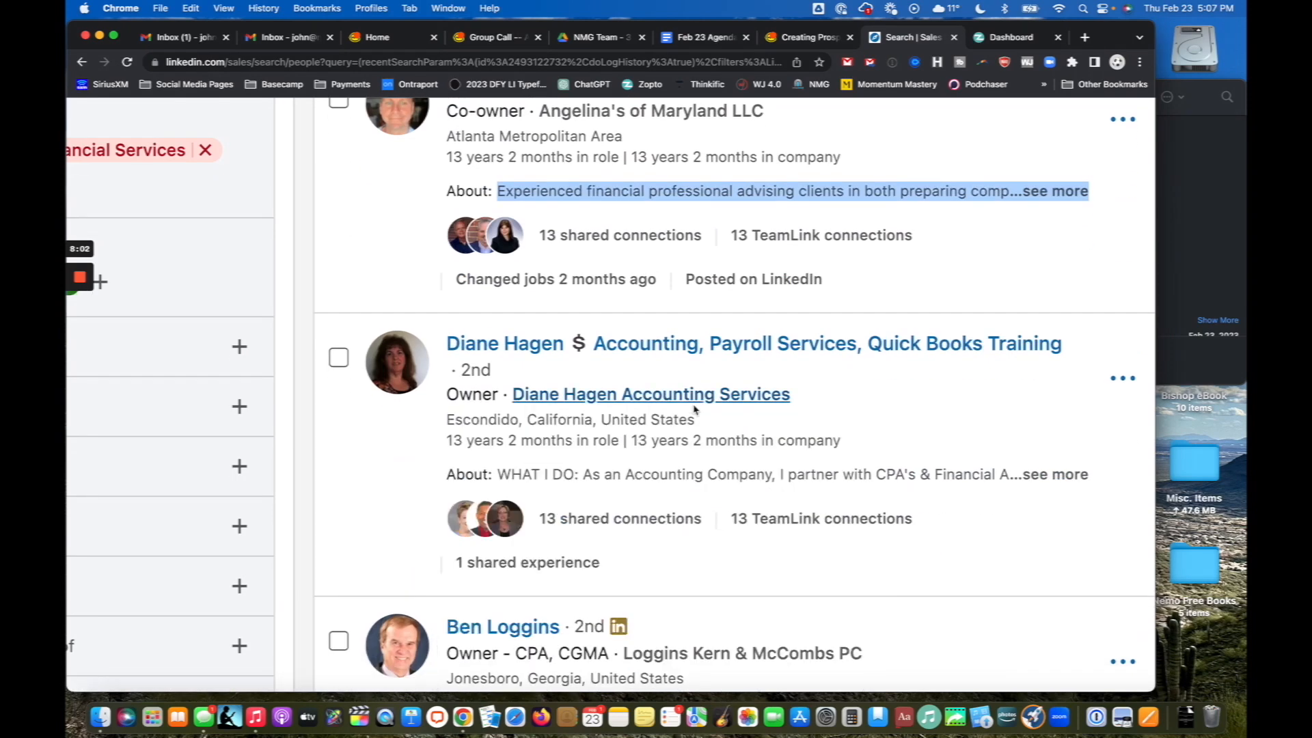
mouse_move(692, 402)
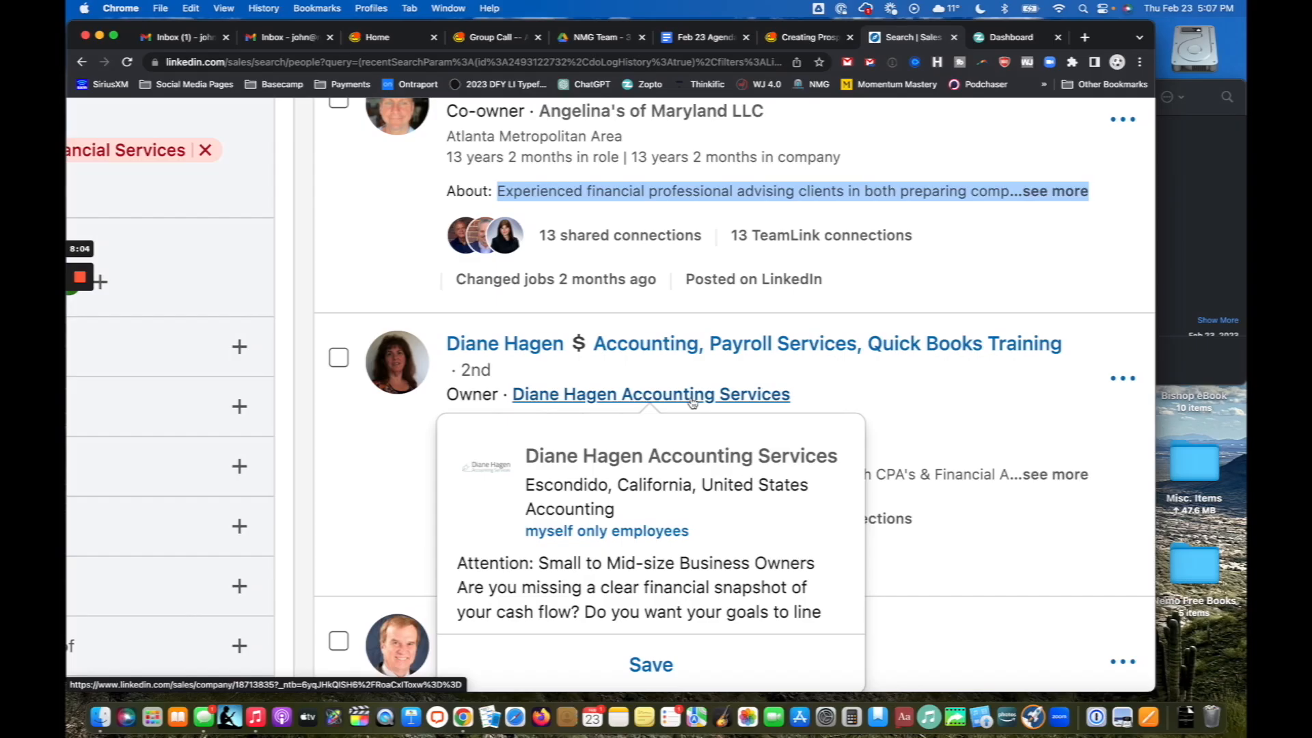
scroll(945, 430, down, 3)
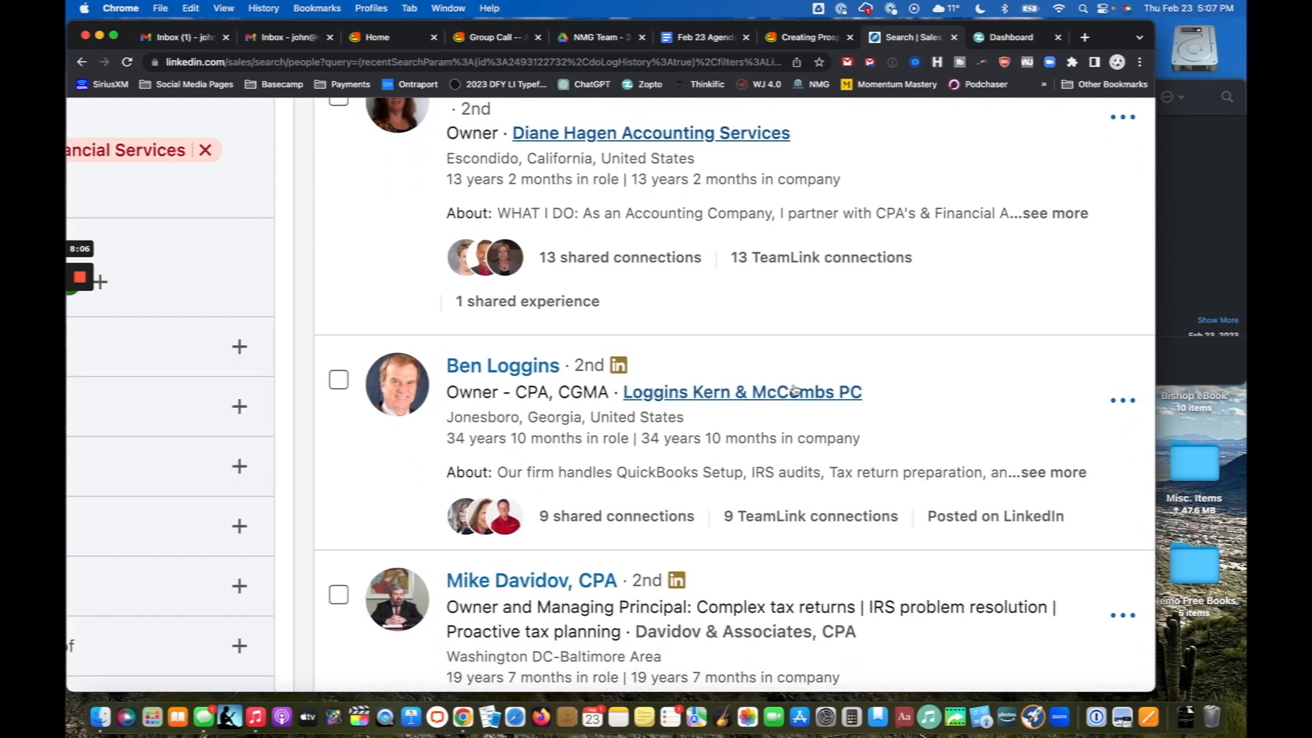
key(super+0)
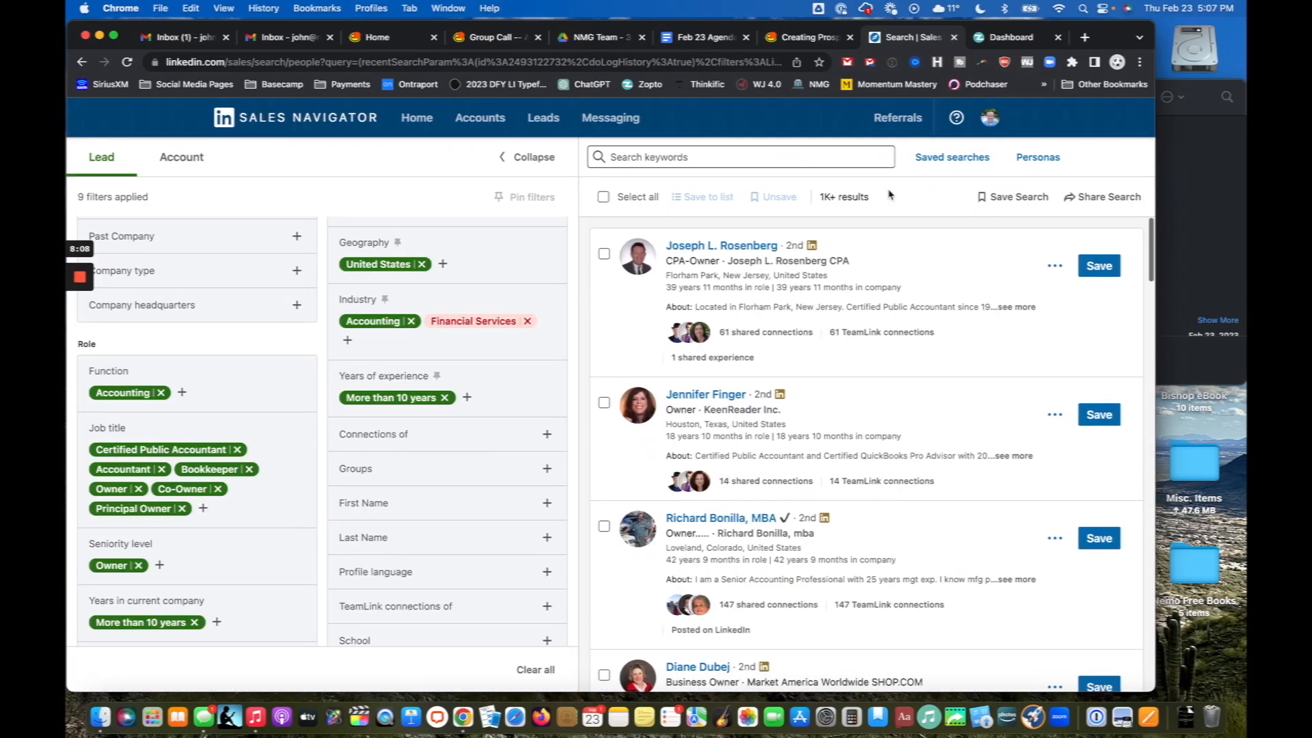
Step: Search the Function filter for further functions matching "bo" and "tax", and close it without adding any
scroll(888, 194, up, 3)
scroll(888, 194, down, 3)
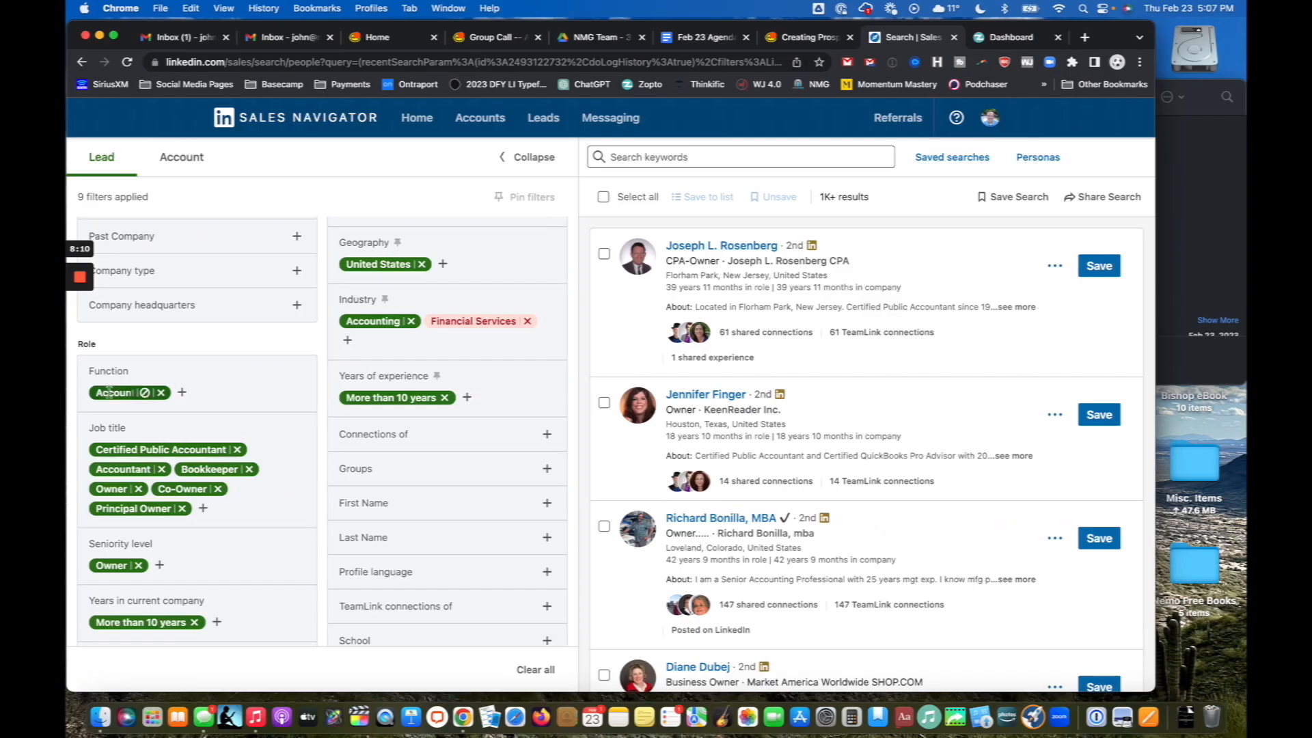
scroll(109, 393, up, 3)
scroll(109, 393, down, 3)
click(182, 394)
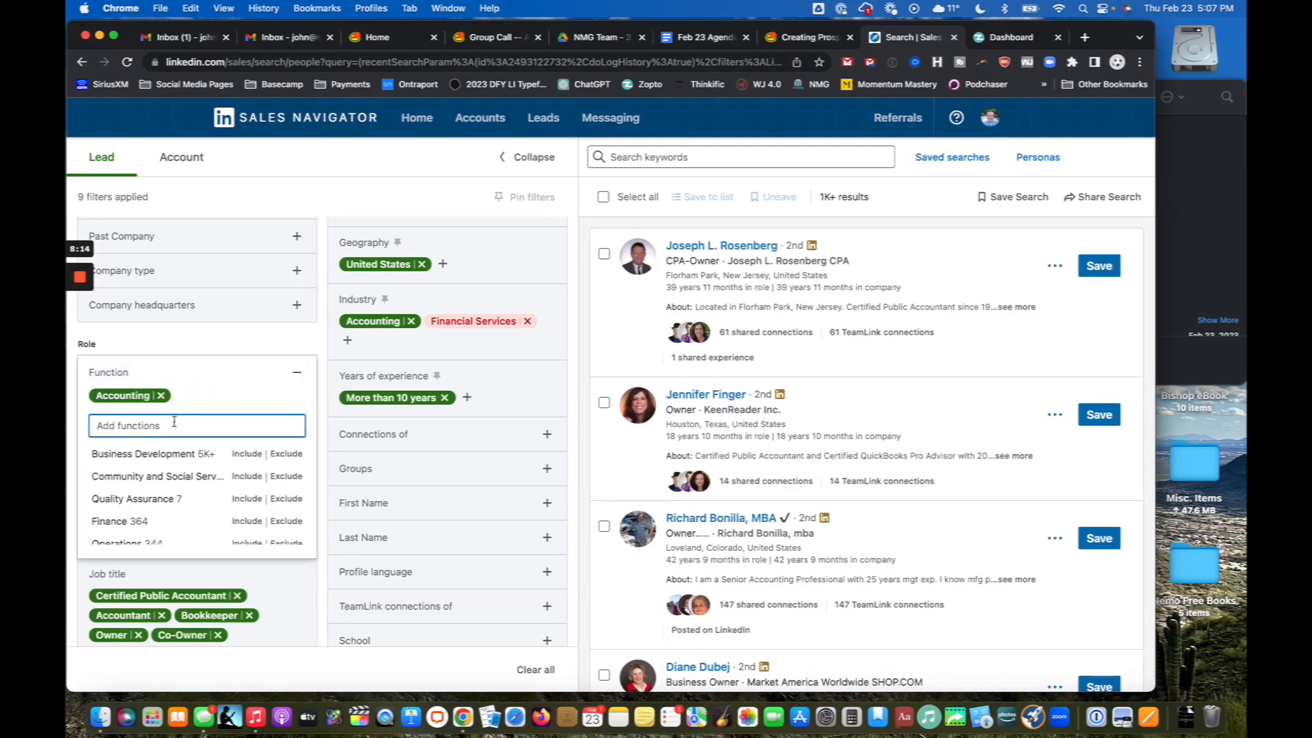
text(book)
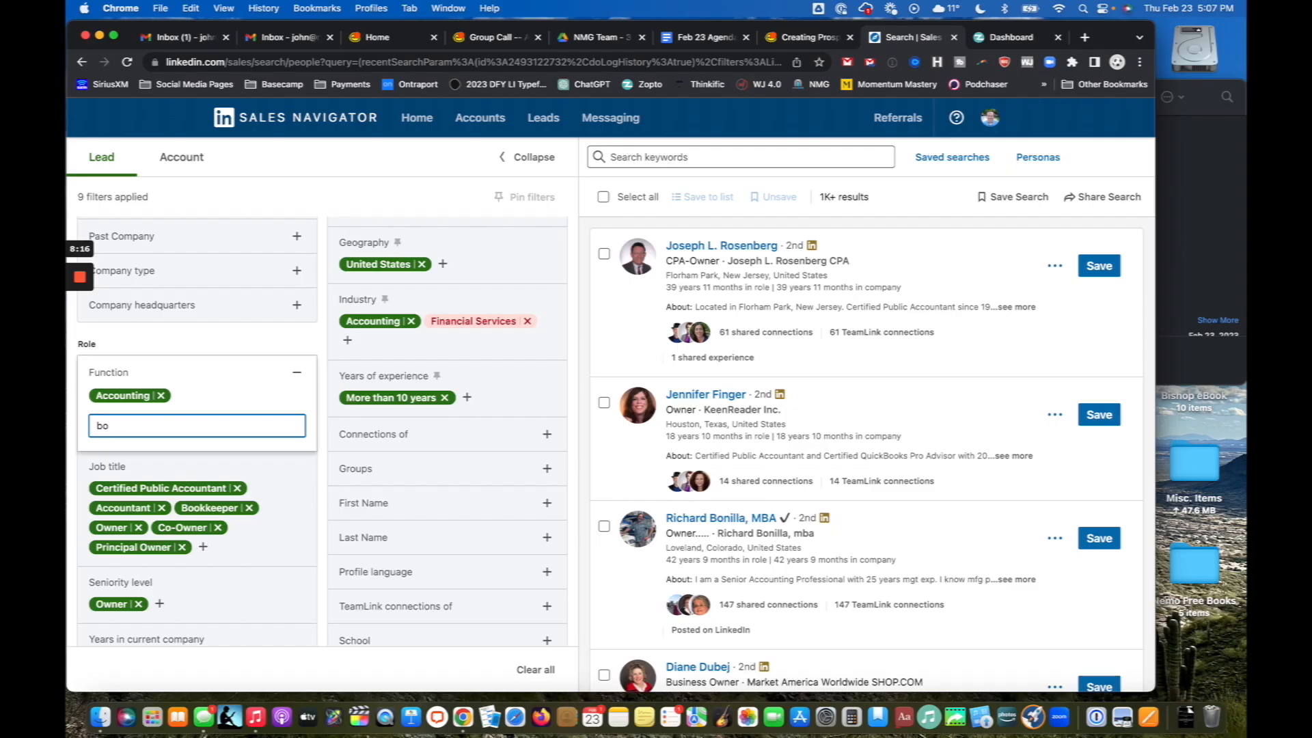
key(BackSpace)
key(BackSpace)
text(tax)
key(BackSpace)
key(BackSpace)
click(304, 377)
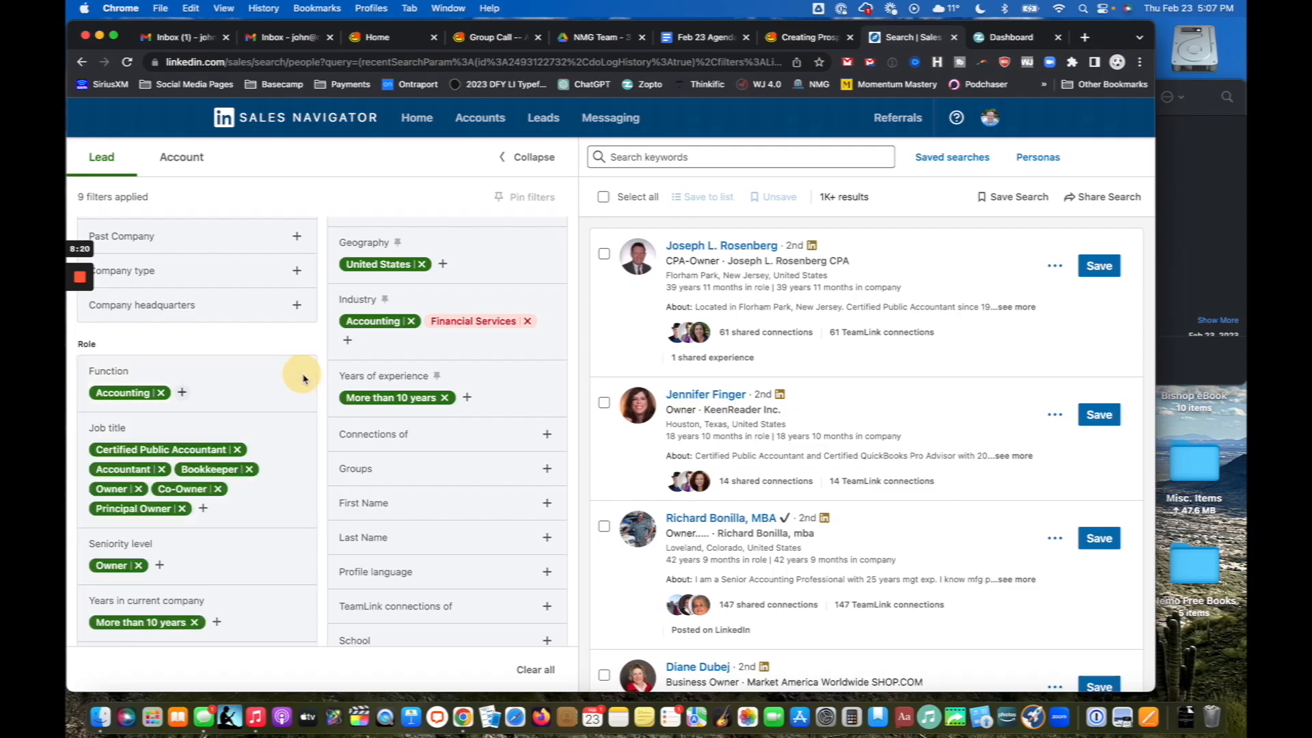
Step: Remove Accounting from the Function filter and check which function options are offered
scroll(243, 514, down, 5)
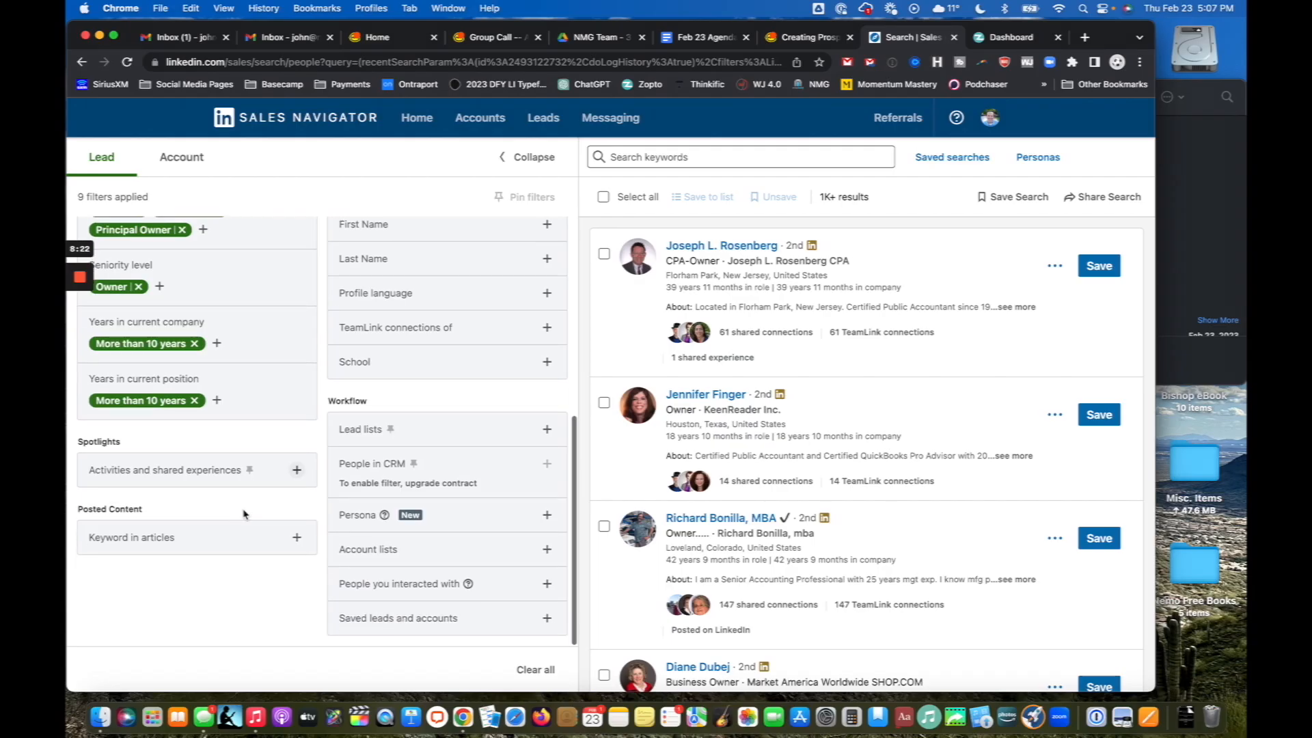
scroll(244, 514, up, 6)
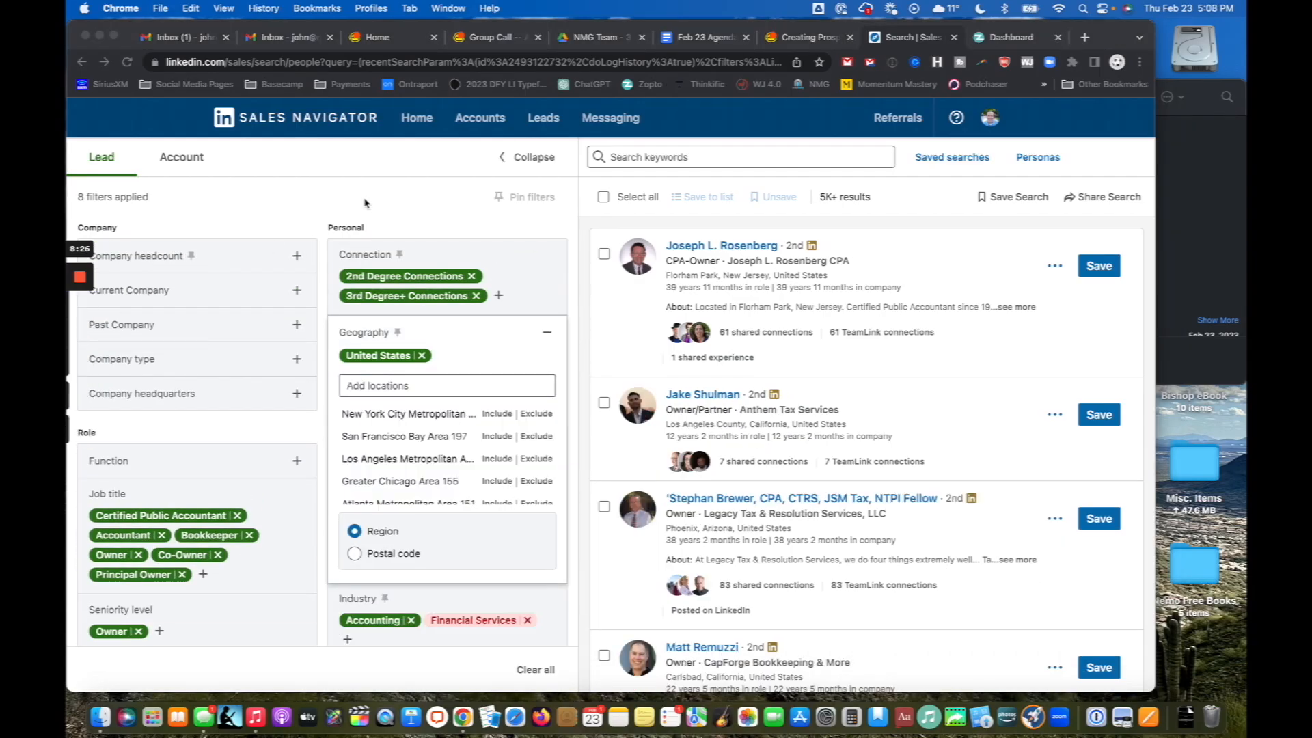
click(377, 194)
scroll(136, 476, up, 5)
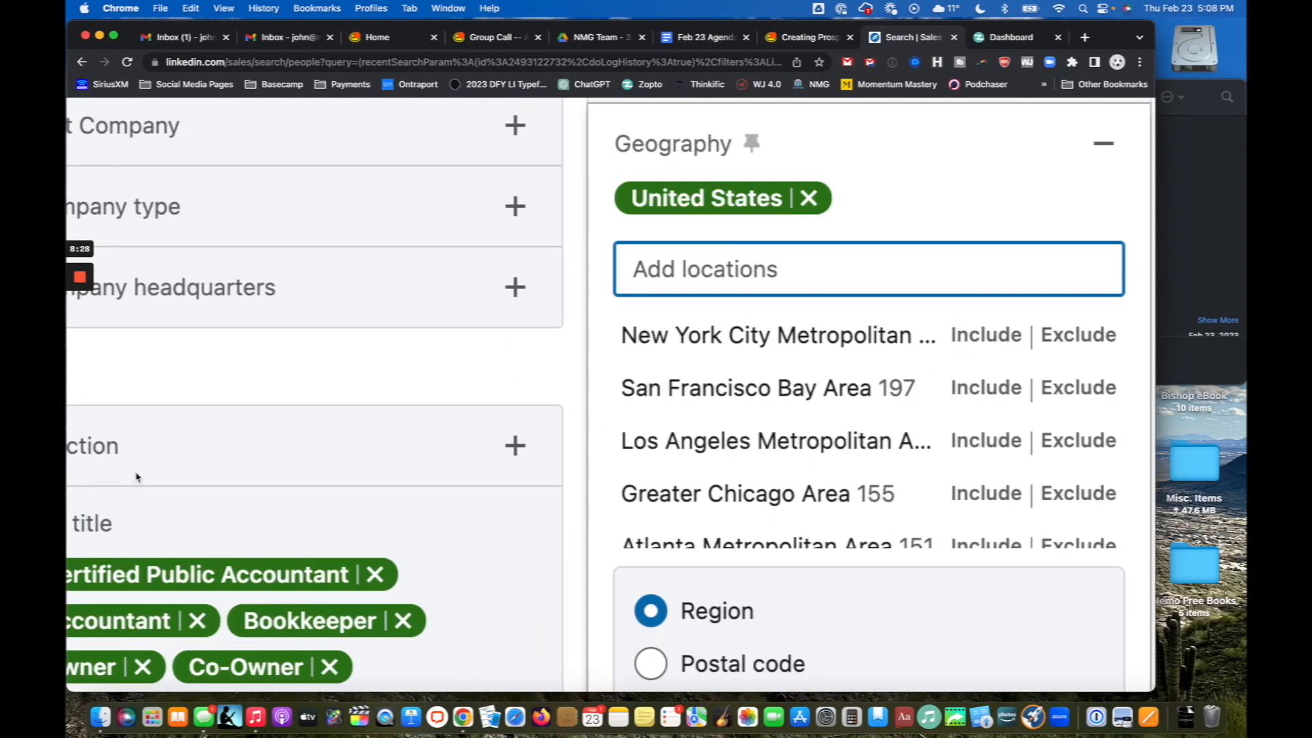
click(608, 456)
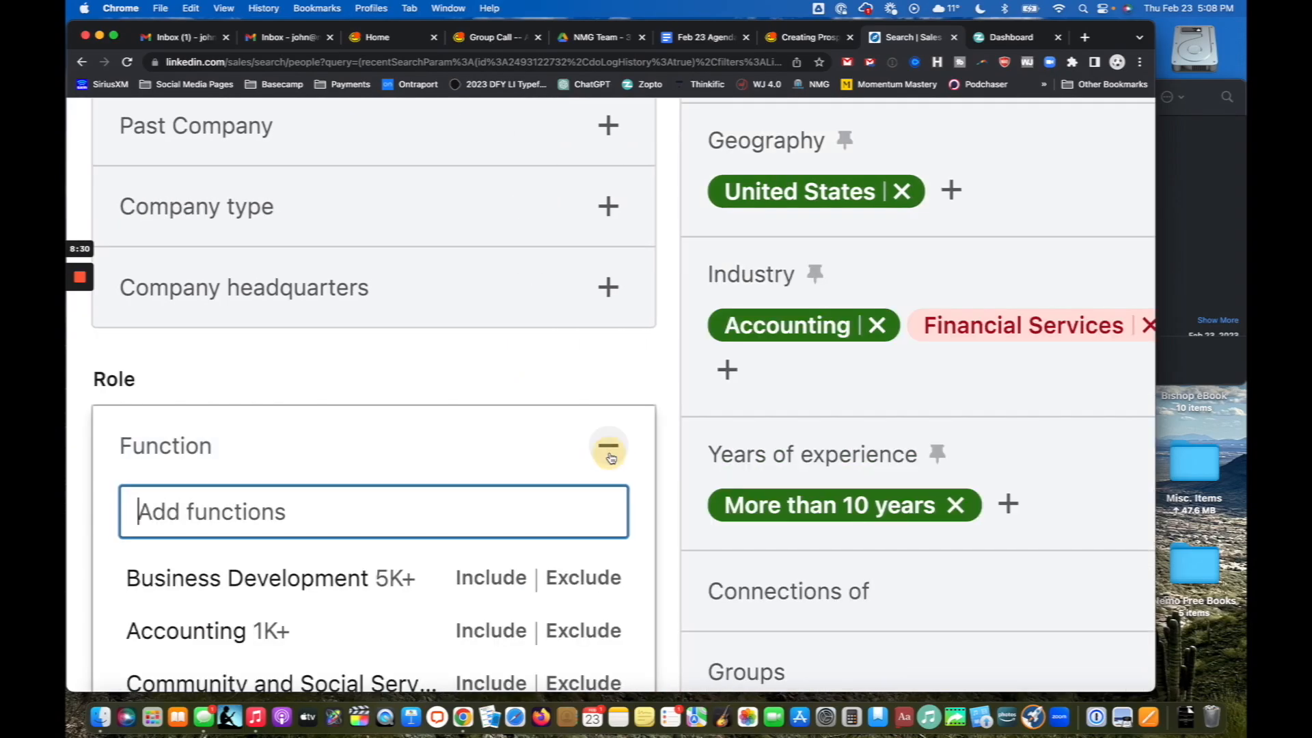
click(611, 457)
Step: Look through the suggested metropolitan regions in the Geography filter and include New York City Metropolitan Area
scroll(610, 455, right, 2)
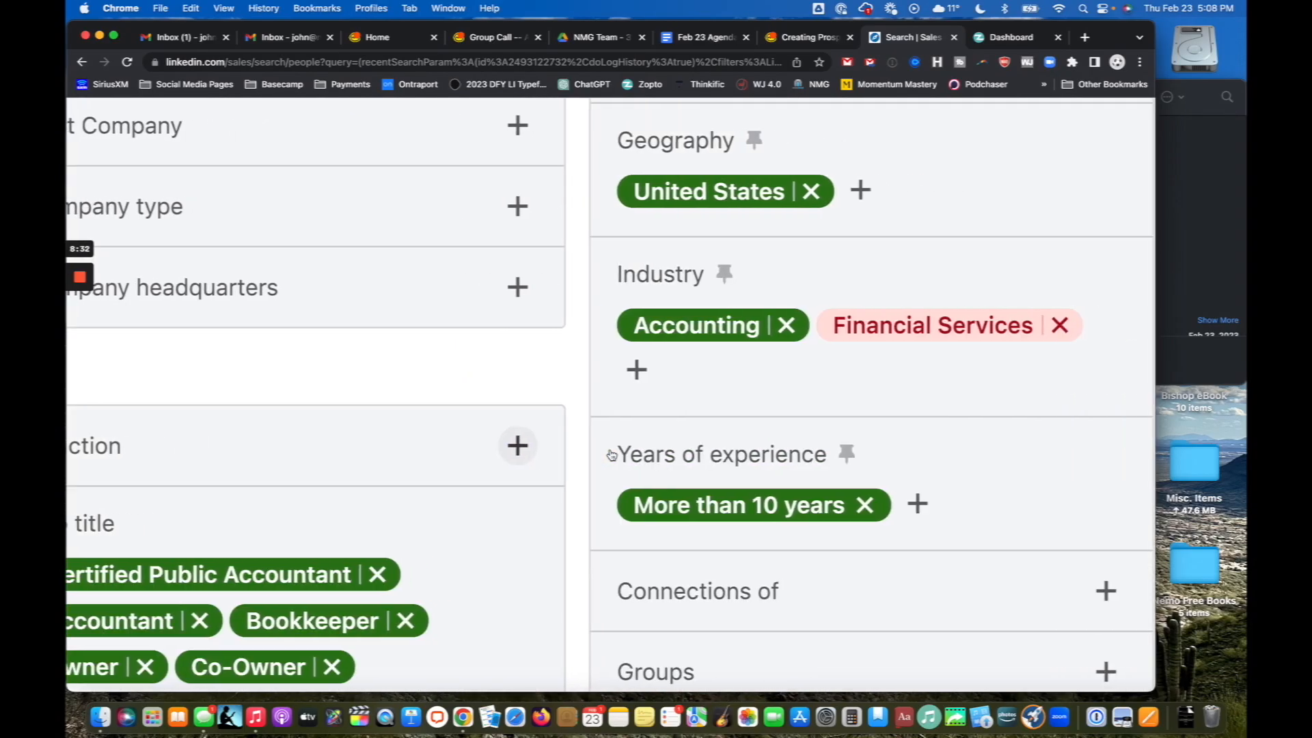
scroll(610, 455, up, 8)
scroll(611, 455, right, 12)
scroll(611, 456, left, 10)
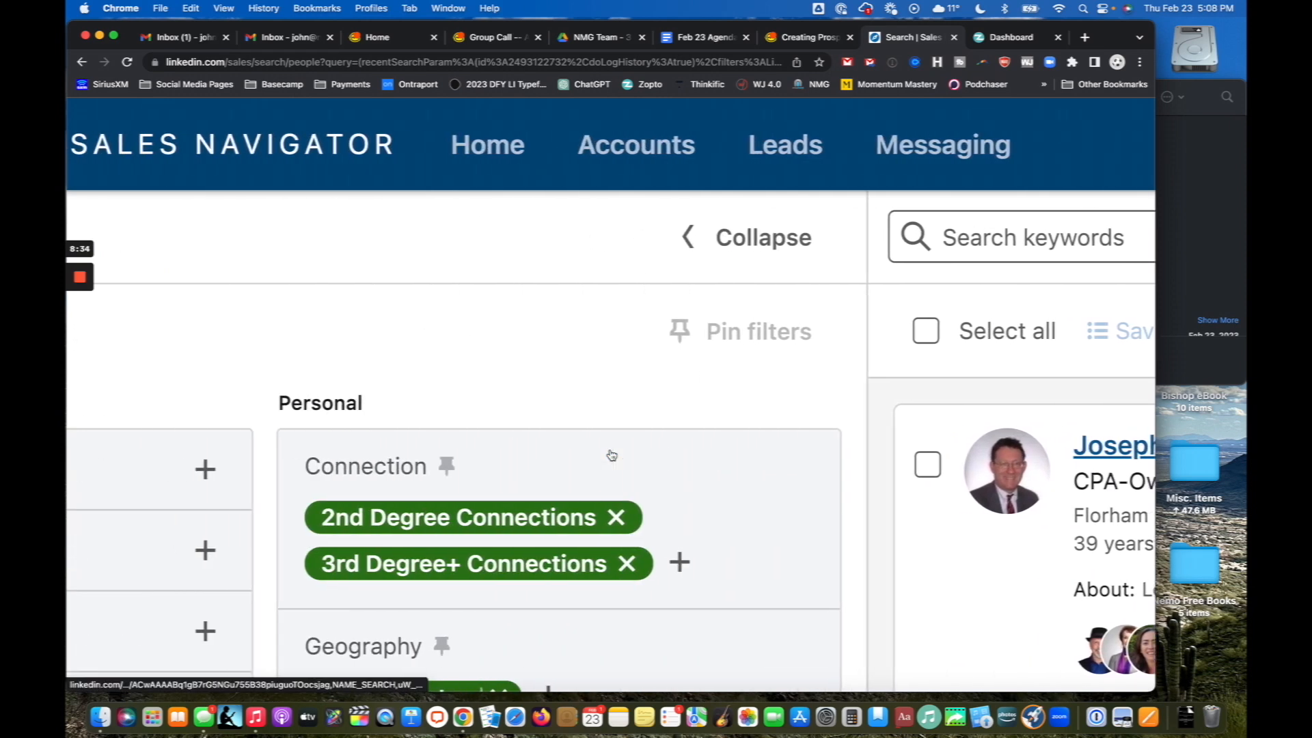
scroll(611, 456, down, 3)
scroll(611, 456, up, 2)
scroll(611, 455, down, 3)
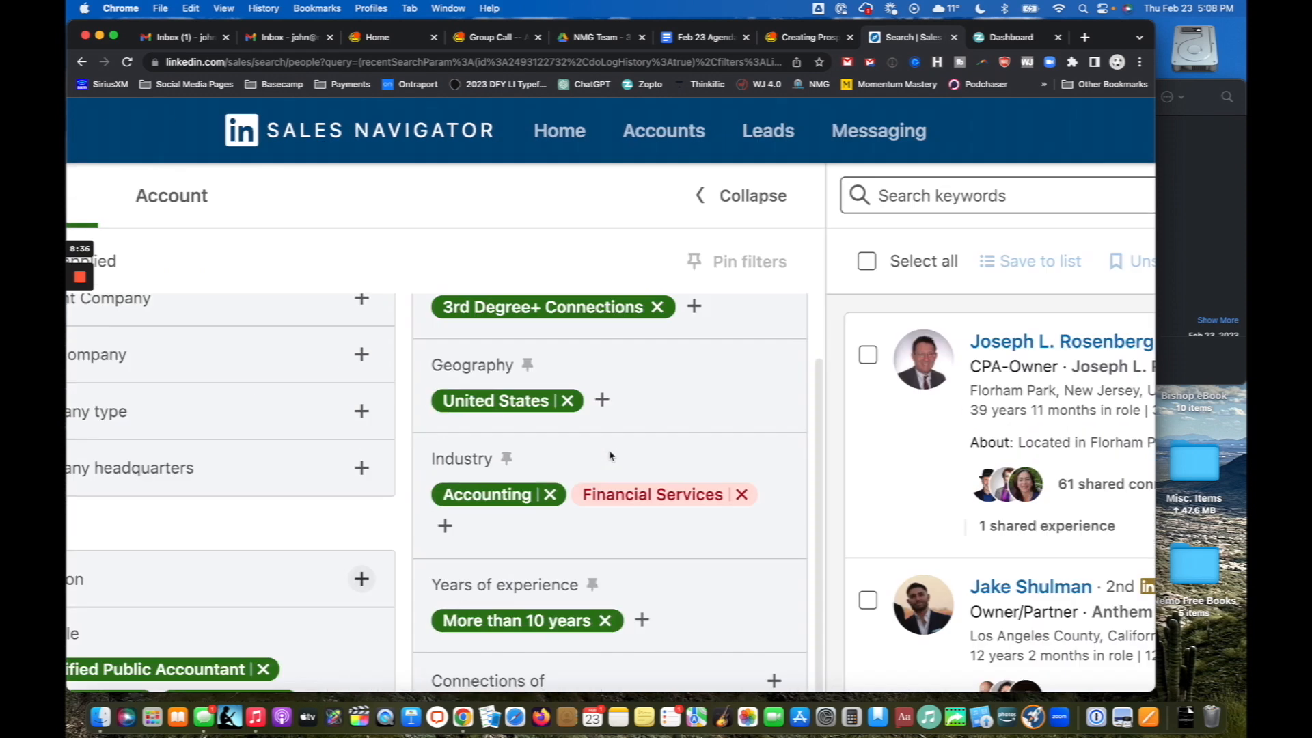
click(603, 400)
scroll(604, 409, up, 5)
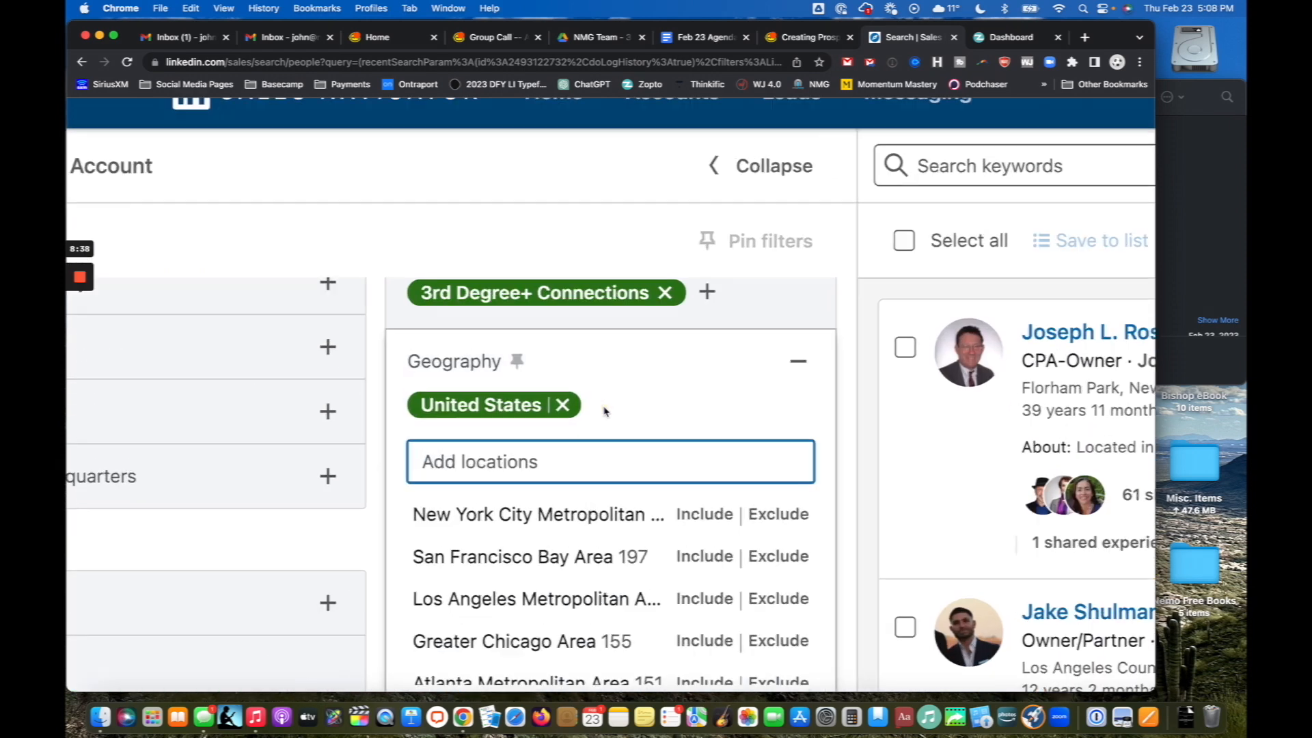
scroll(604, 410, down, 2)
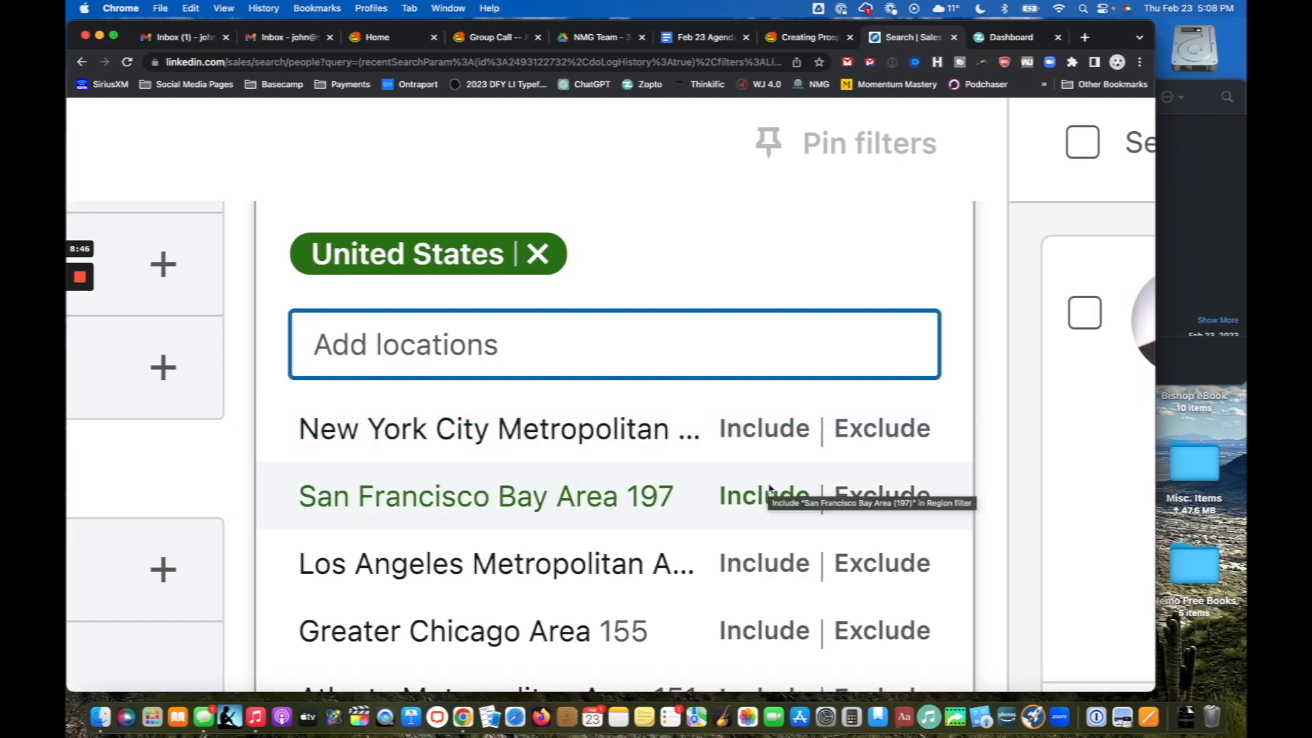
scroll(770, 486, down, 1)
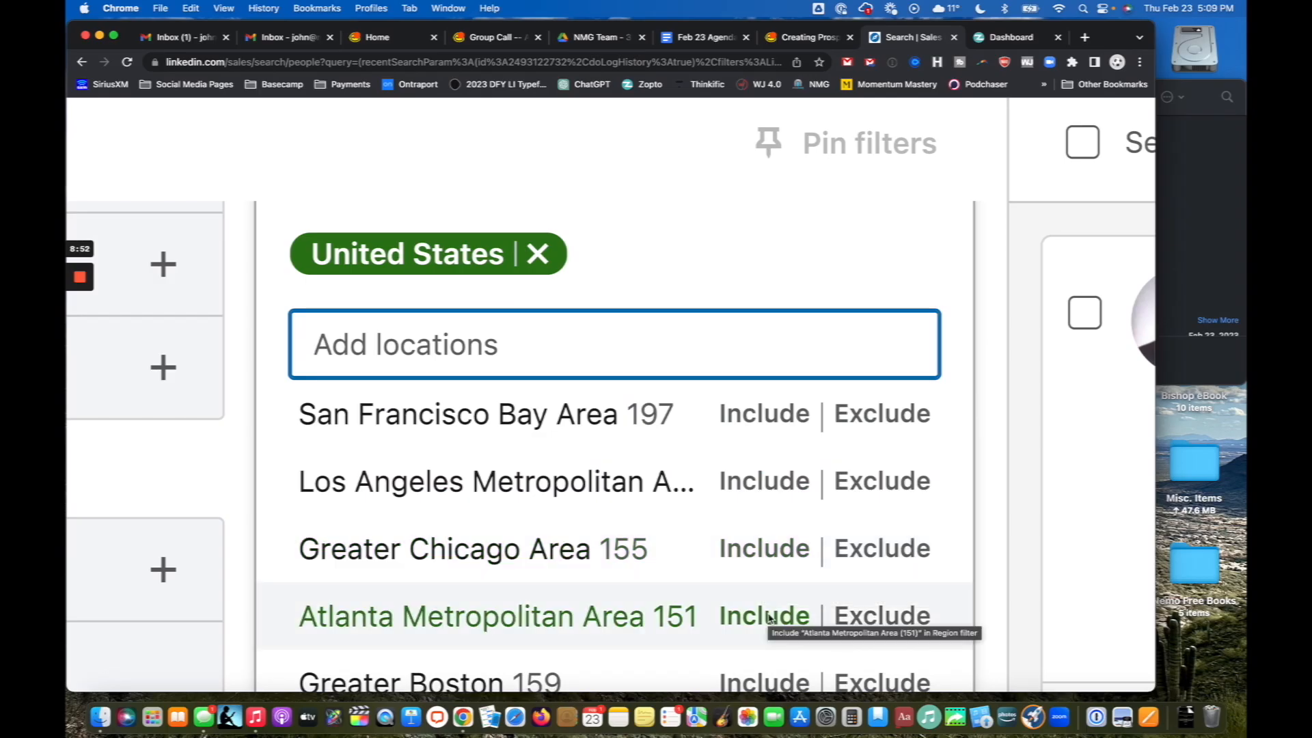
scroll(765, 615, up, 1)
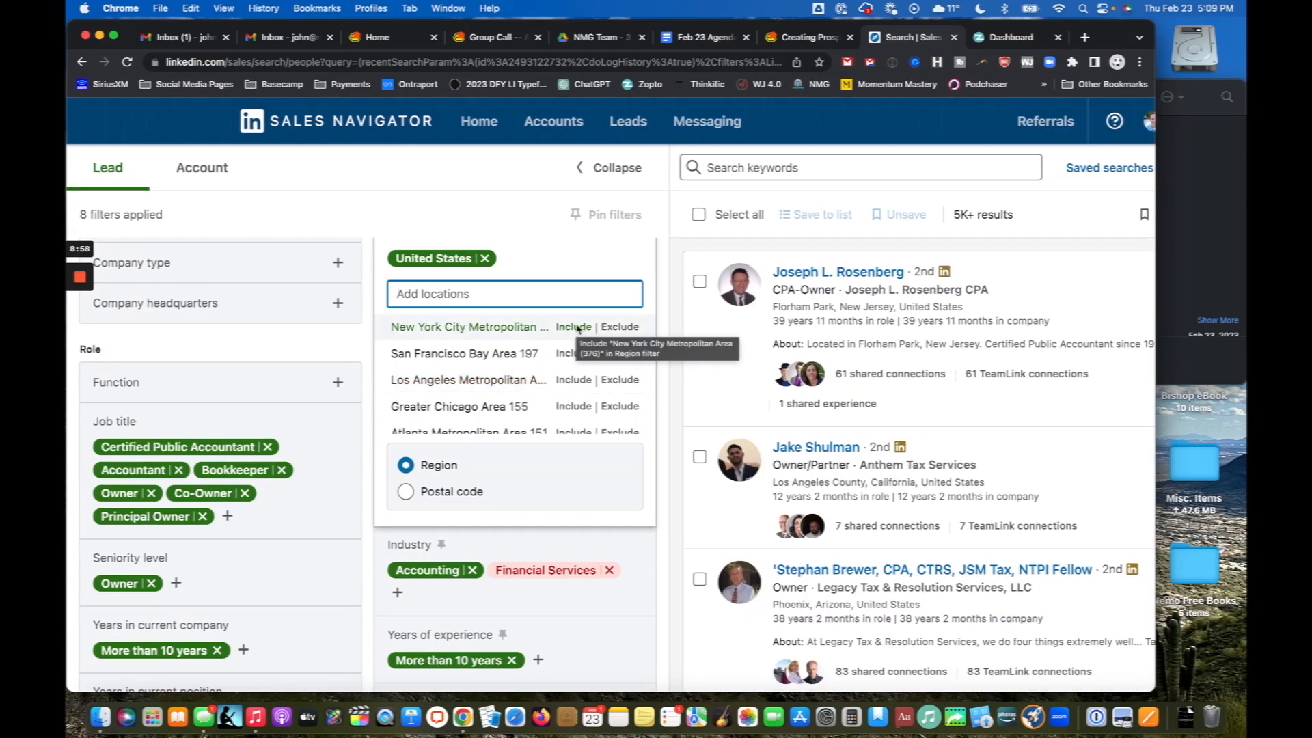
click(771, 427)
scroll(572, 281, up, 2)
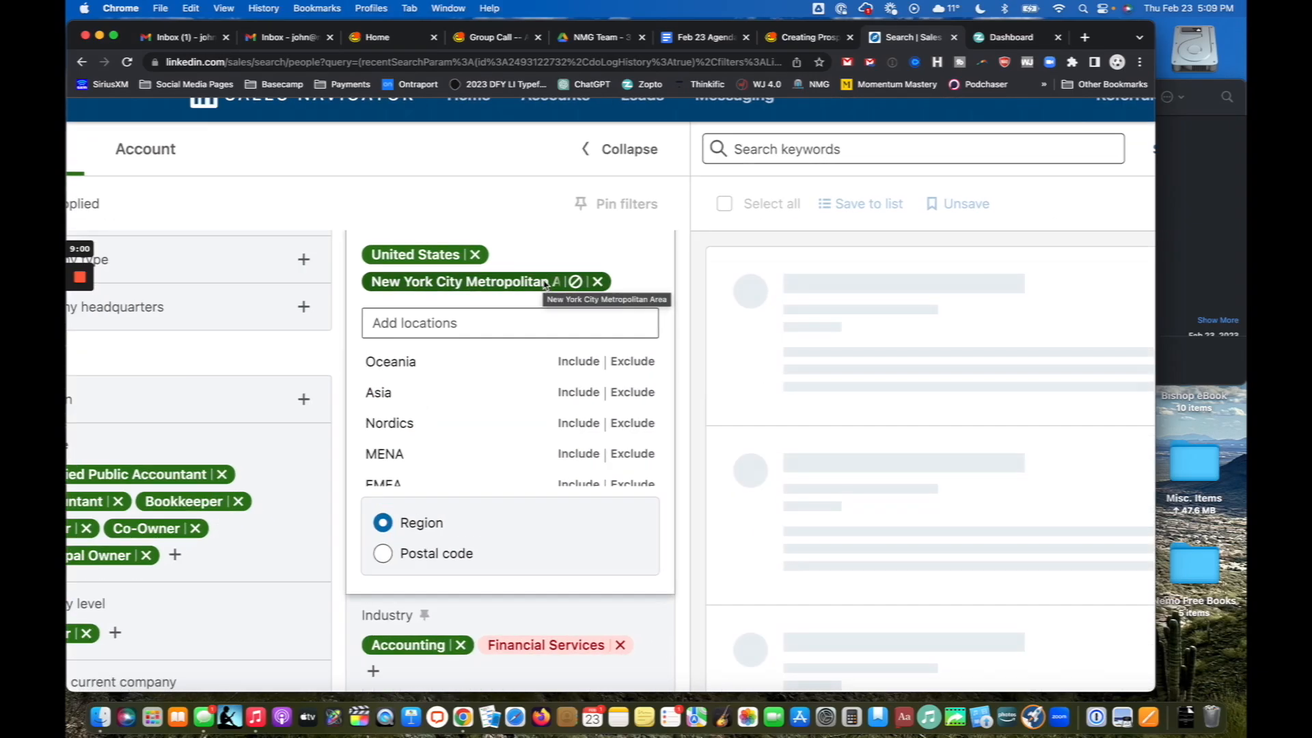
Step: Remove United States from the Geography filter, keeping New York City Metropolitan Area as the only region
scroll(553, 252, down, 2)
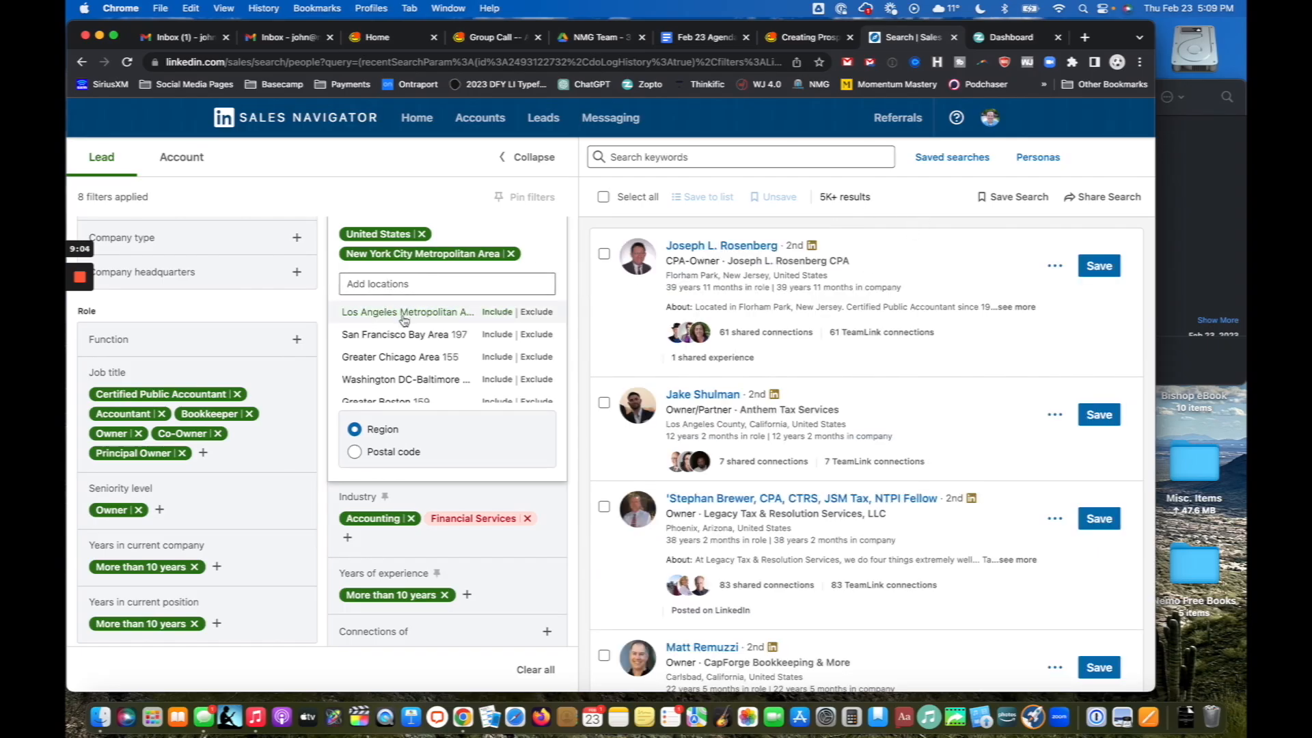
scroll(427, 235, up, 5)
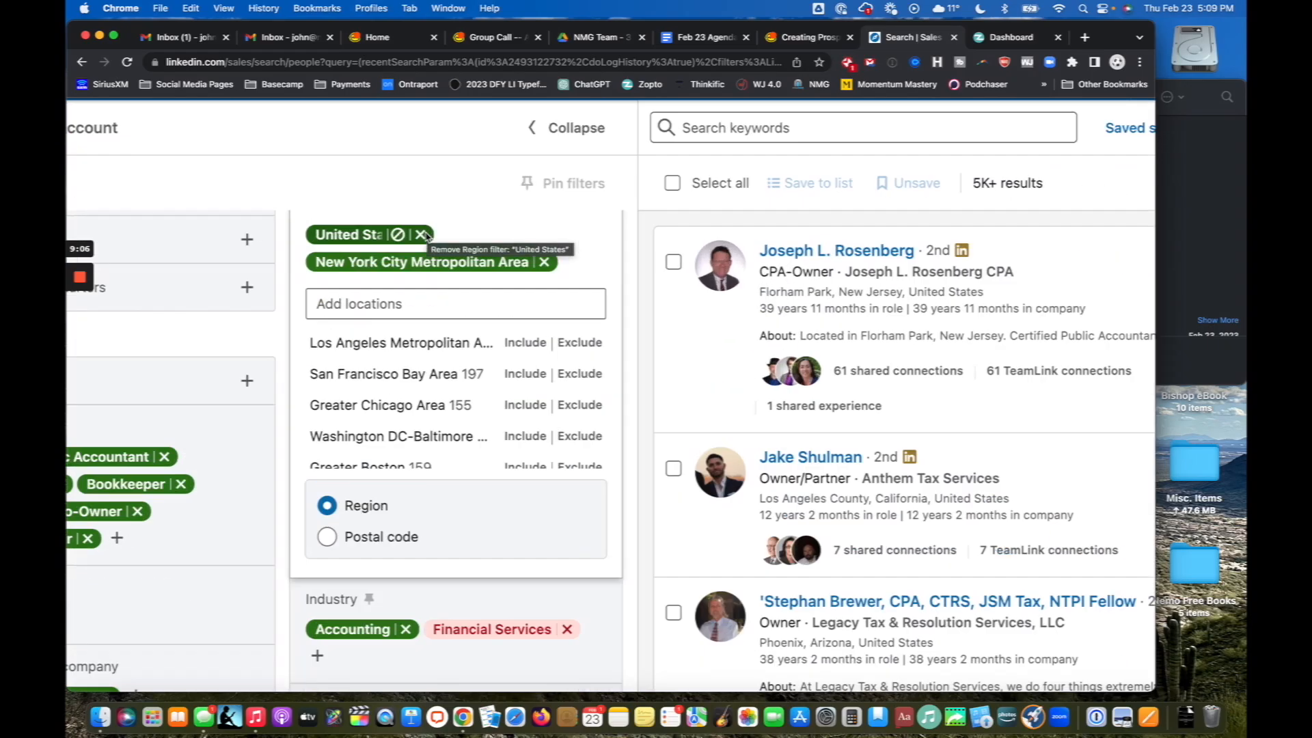
scroll(425, 235, down, 5)
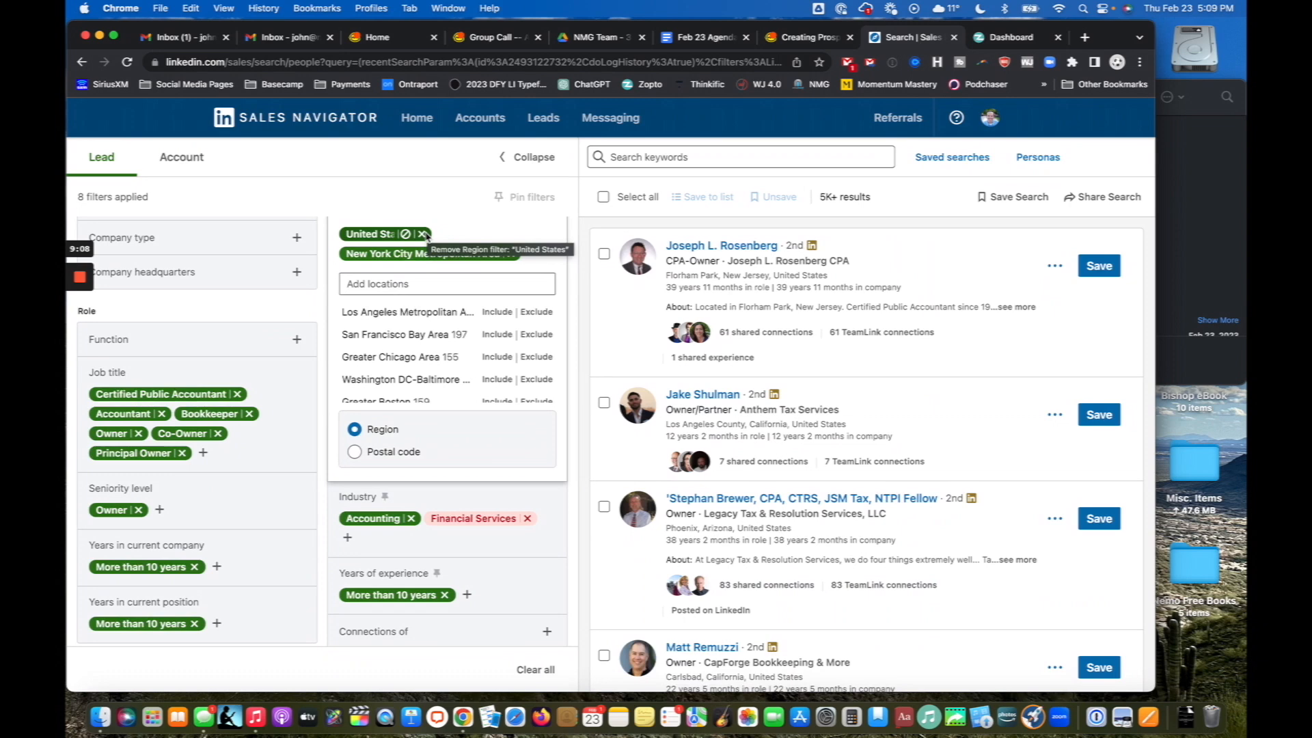
scroll(426, 236, up, 5)
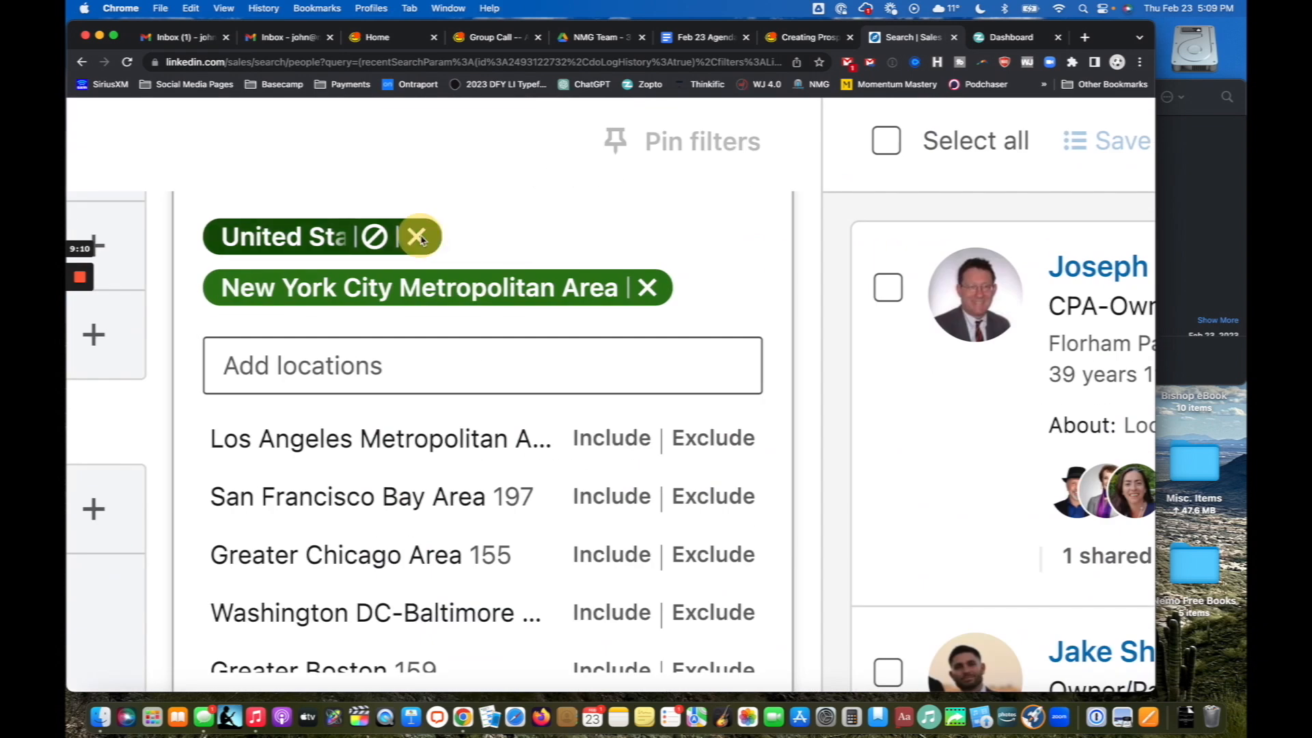
click(418, 237)
scroll(423, 237, down, 5)
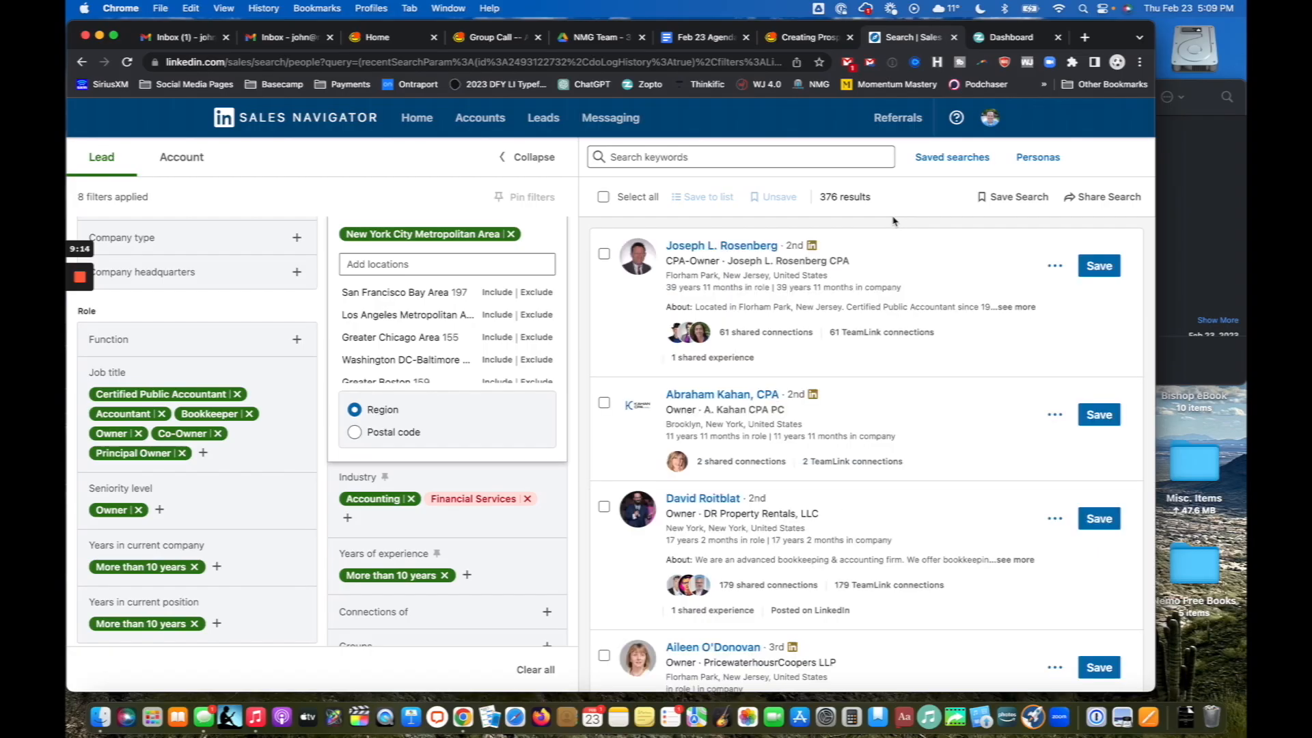
Step: Check the results total for the New York City region and the other metropolitan areas suggested in the Geography filter
scroll(898, 206, up, 5)
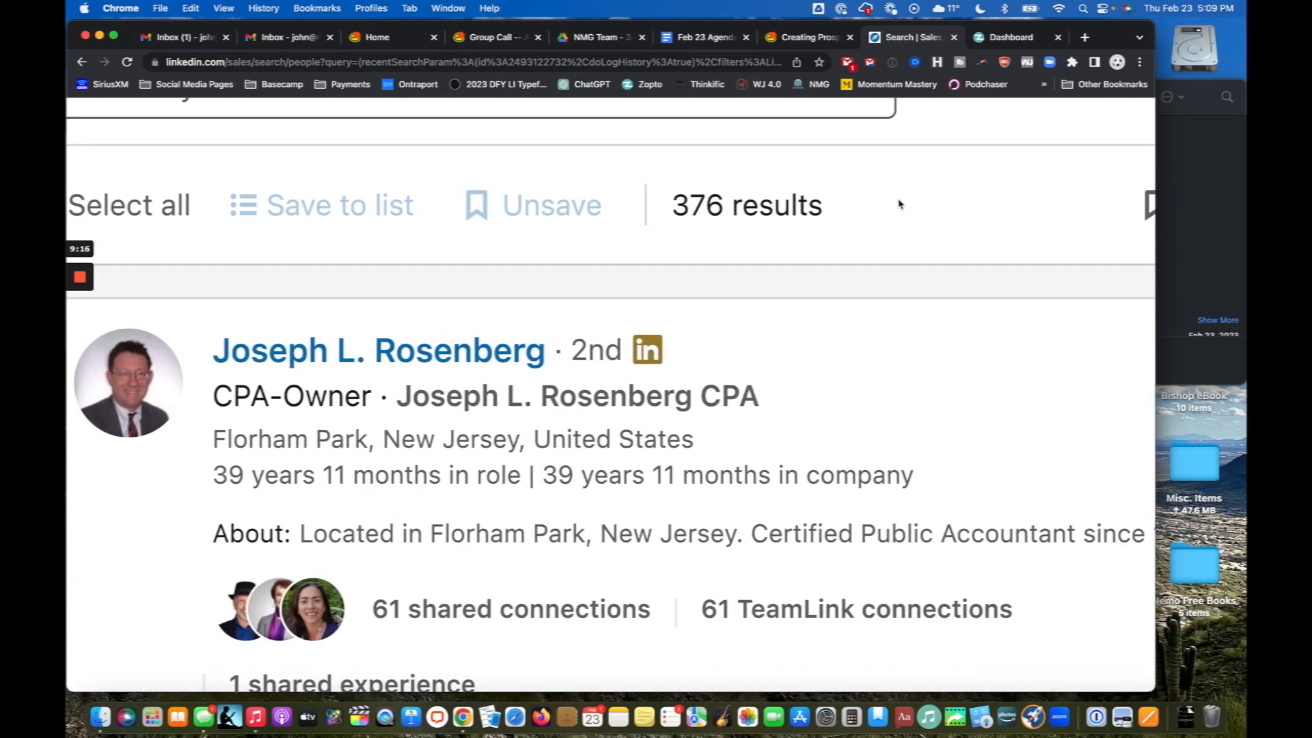
scroll(898, 205, down, 5)
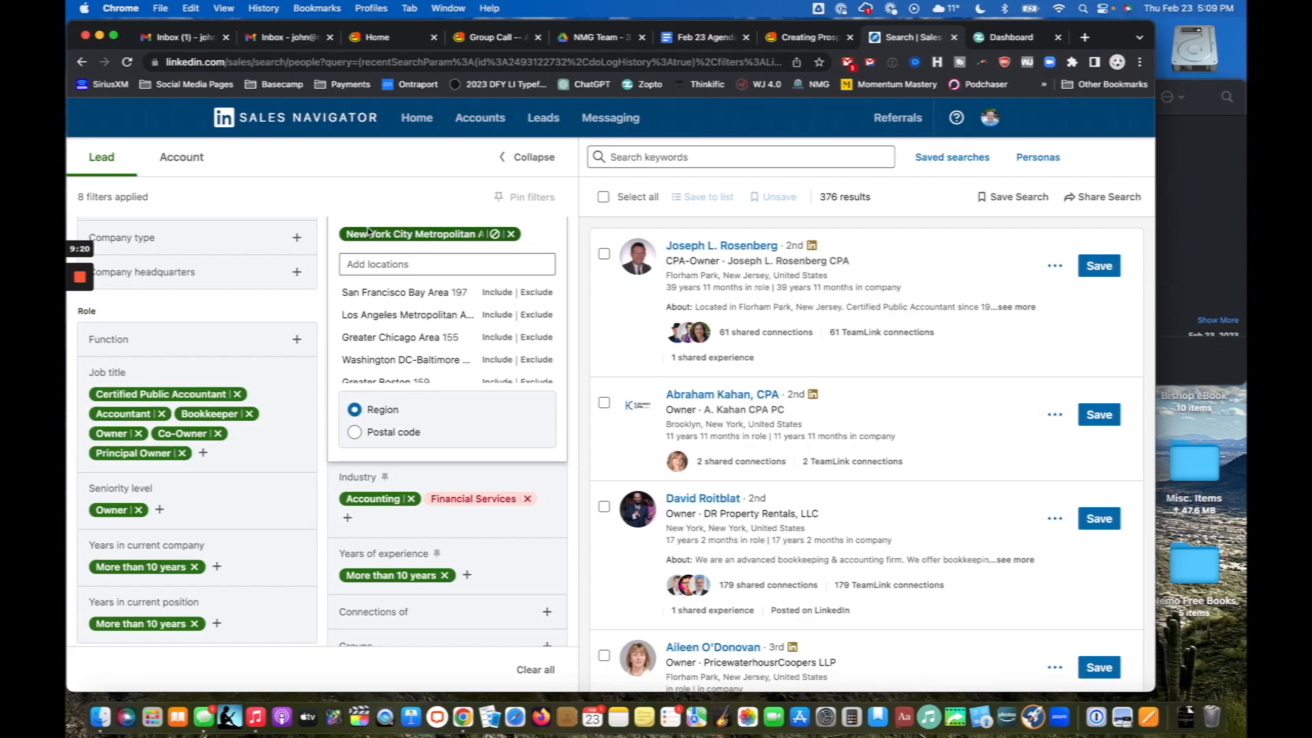
scroll(427, 214, up, 5)
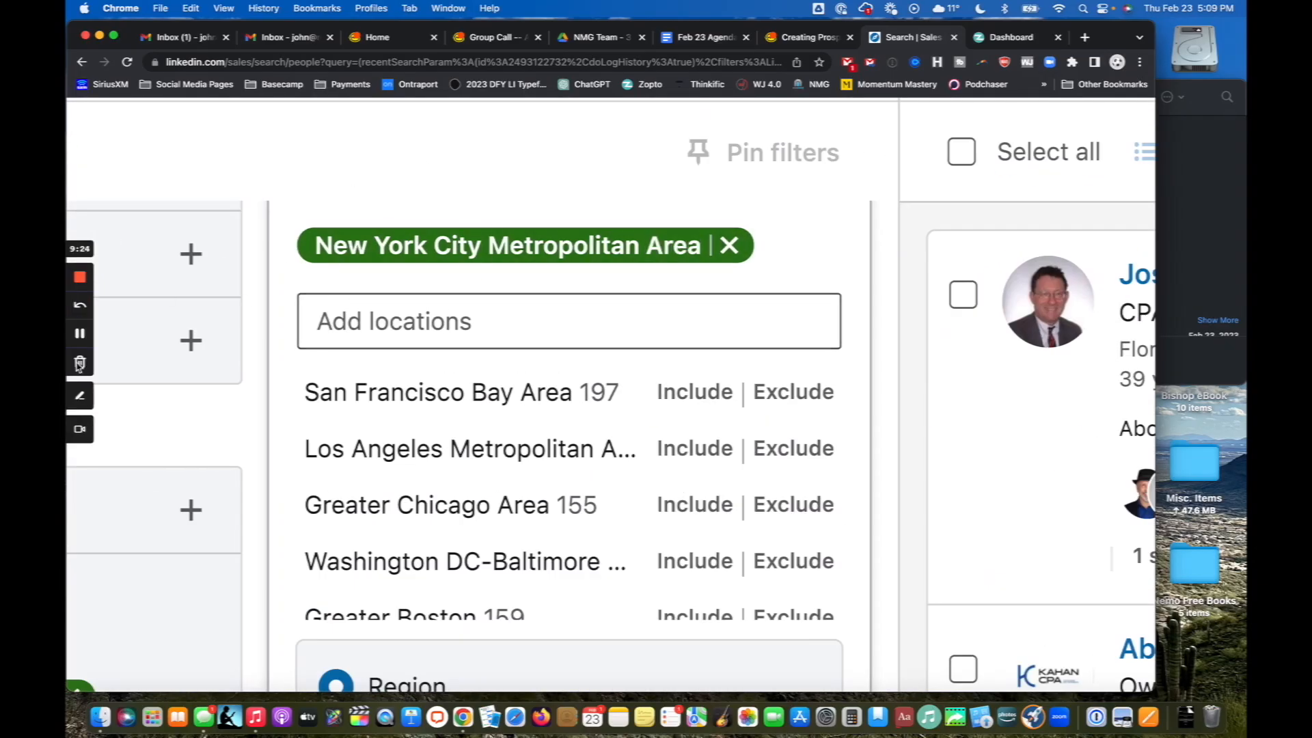
click(78, 401)
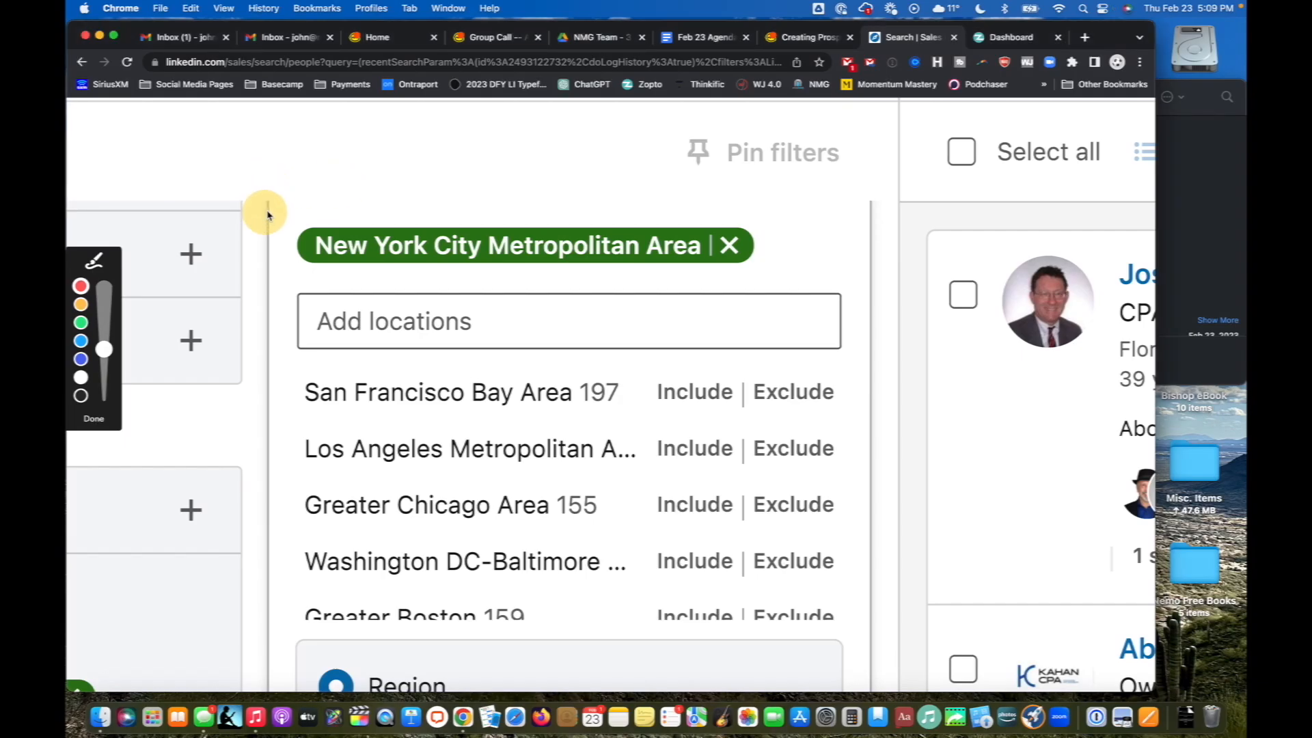
mouse_move(267, 209)
mouse_down()
mouse_move(266, 279)
mouse_move(877, 279)
mouse_move(265, 205)
mouse_up()
drag(301, 283, 722, 285)
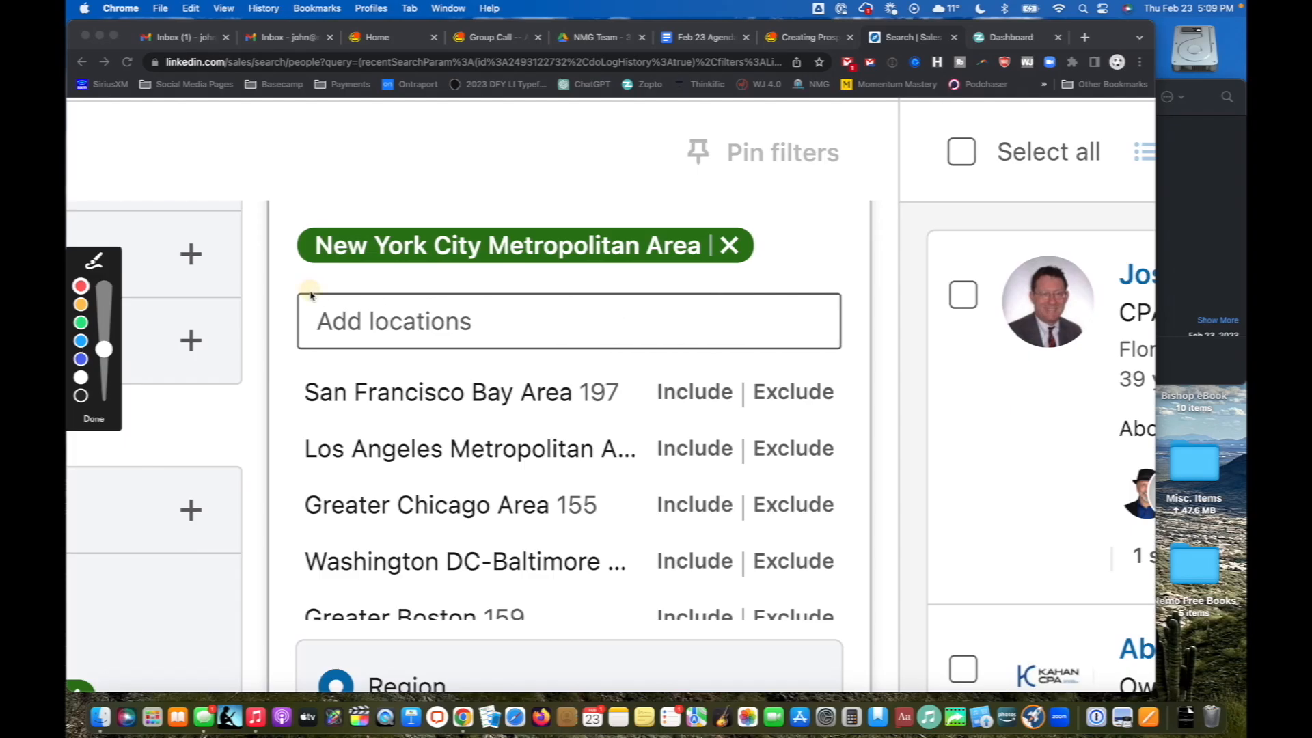
mouse_move(310, 295)
mouse_down()
mouse_move(808, 153)
mouse_move(235, 390)
mouse_move(420, 294)
mouse_up()
mouse_move(277, 325)
mouse_down()
mouse_move(277, 615)
mouse_move(306, 627)
mouse_up()
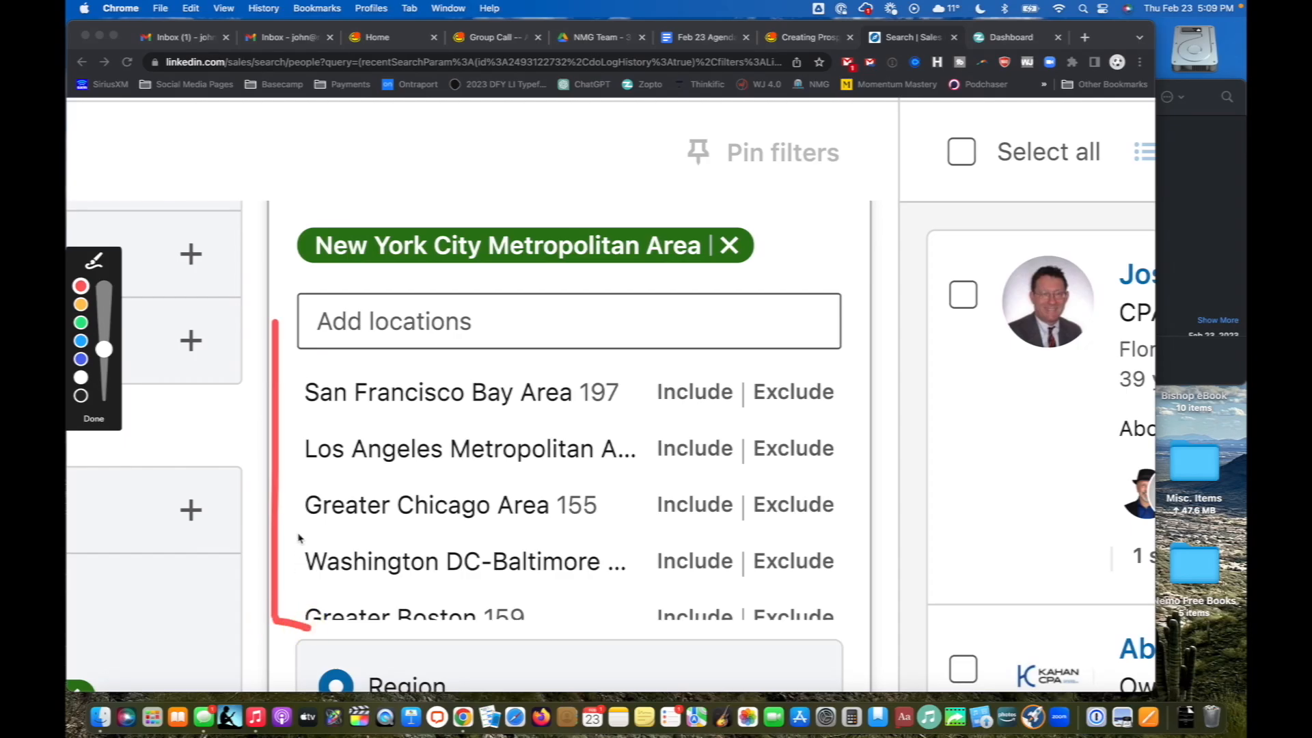
mouse_move(299, 538)
mouse_down()
mouse_move(594, 544)
mouse_move(632, 502)
mouse_move(331, 463)
mouse_move(288, 507)
mouse_move(311, 527)
mouse_move(385, 527)
mouse_up()
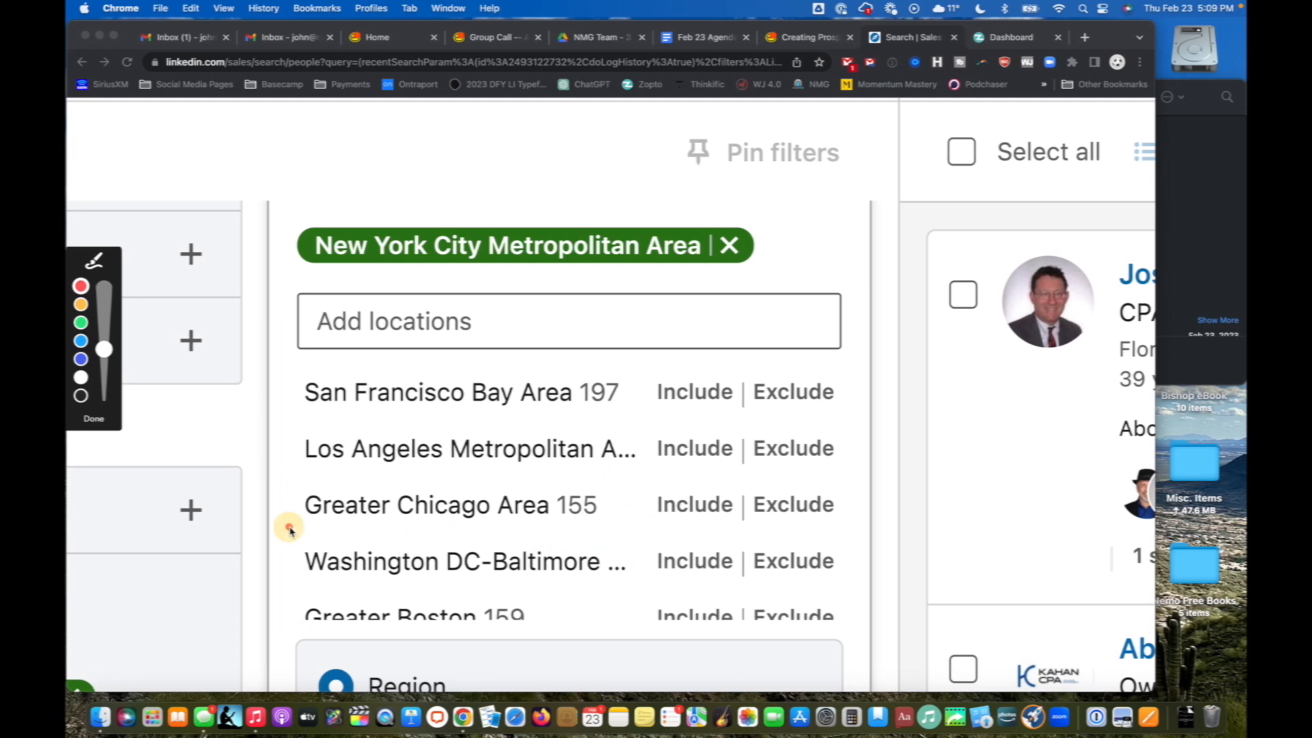
mouse_move(289, 529)
mouse_down()
mouse_move(632, 529)
mouse_move(331, 444)
mouse_move(264, 536)
mouse_move(370, 527)
mouse_up()
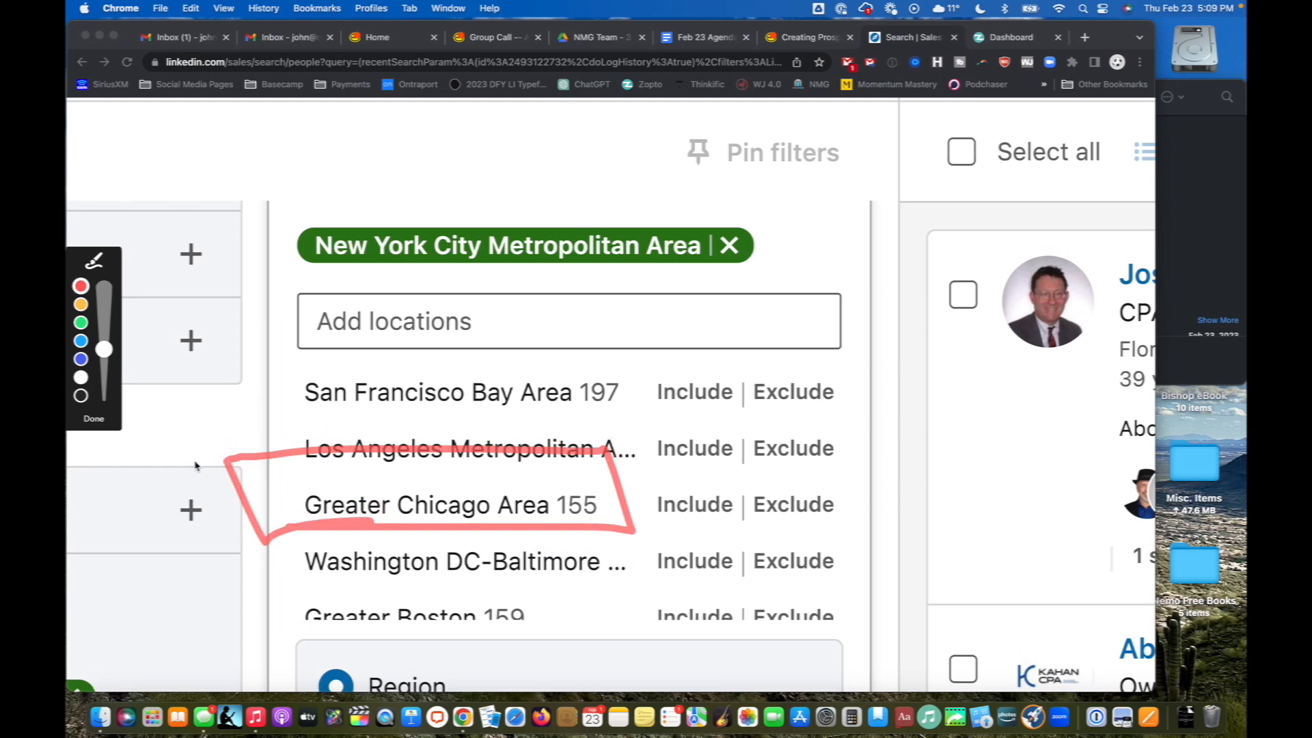
click(94, 419)
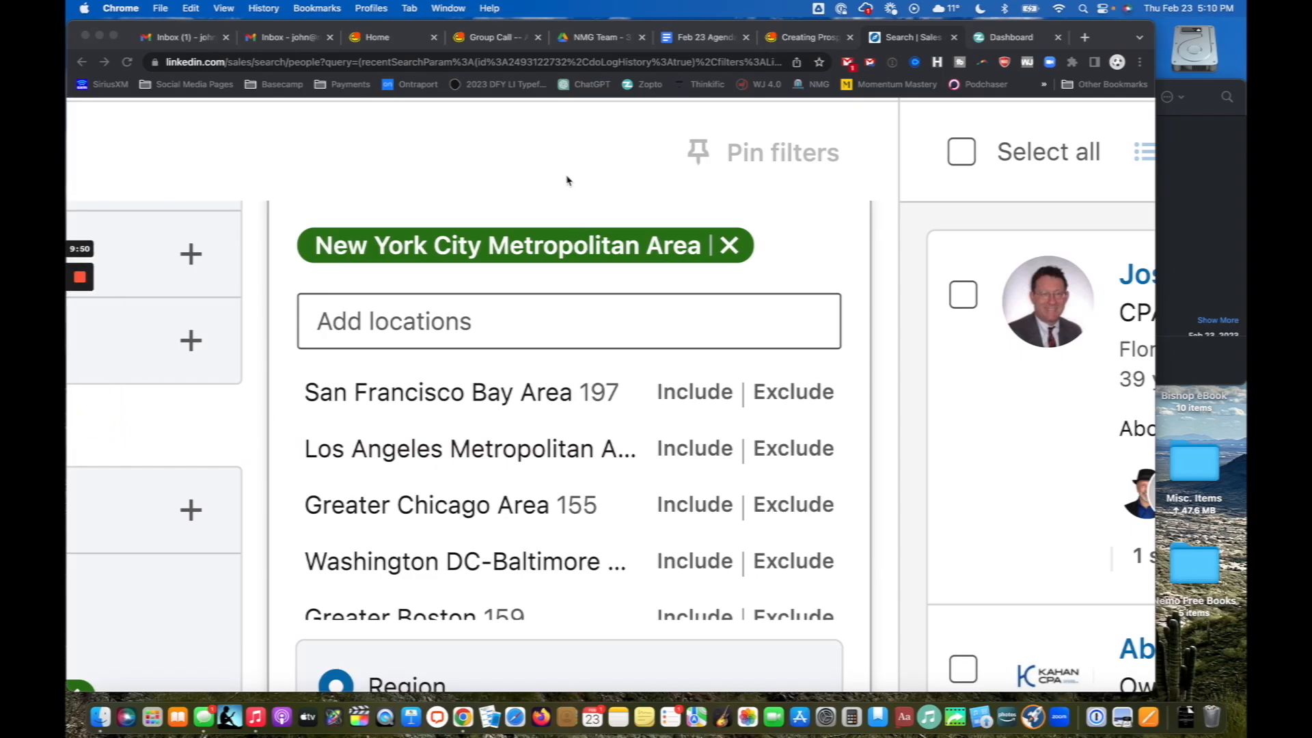
Step: Read through the first leads in the New York City results, checking titles, companies and tenure, and expand the third lead's About text
click(894, 431)
scroll(894, 432, down, 5)
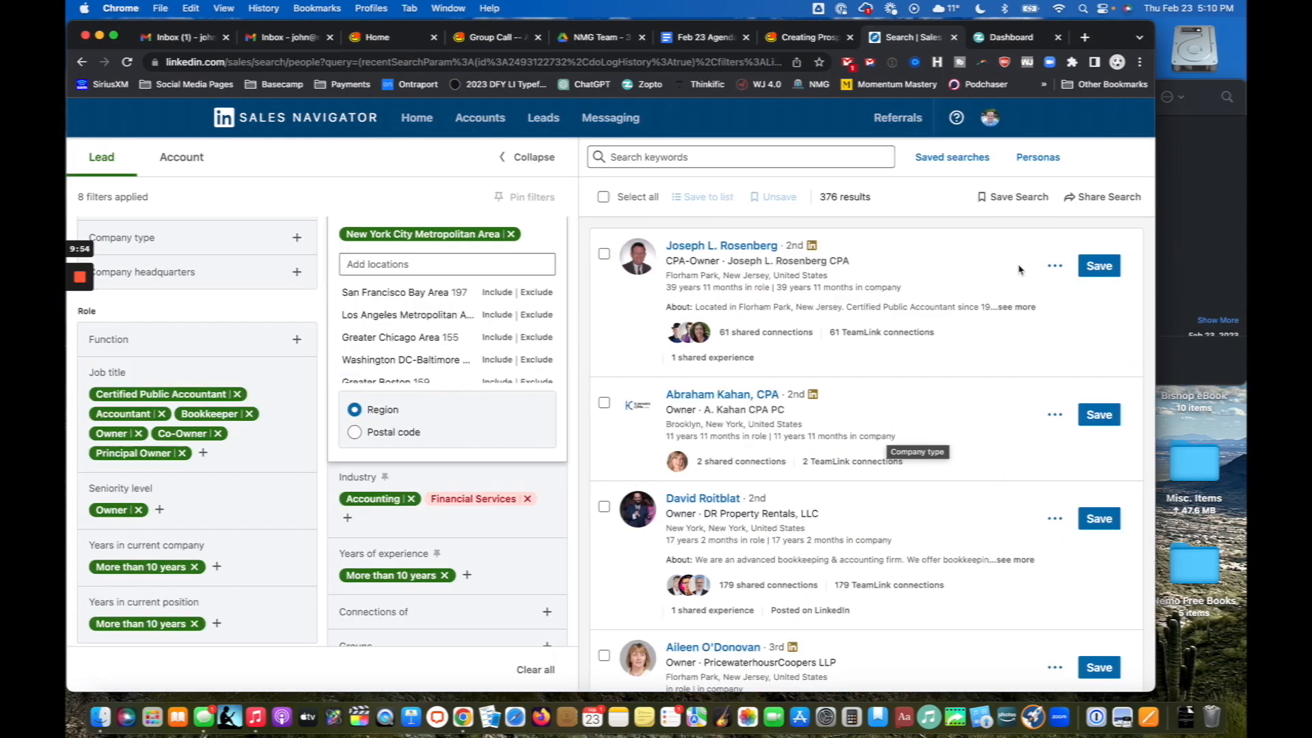
scroll(990, 294, up, 5)
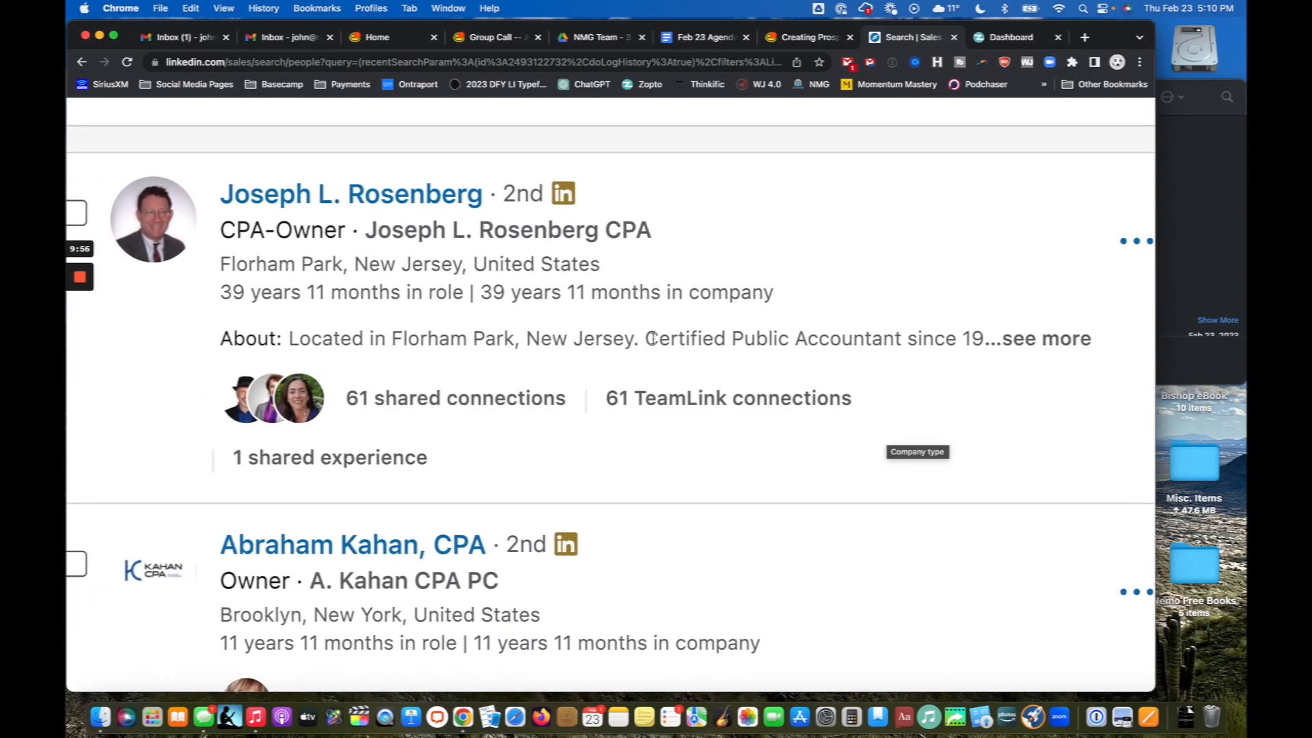
scroll(352, 280, up, 2)
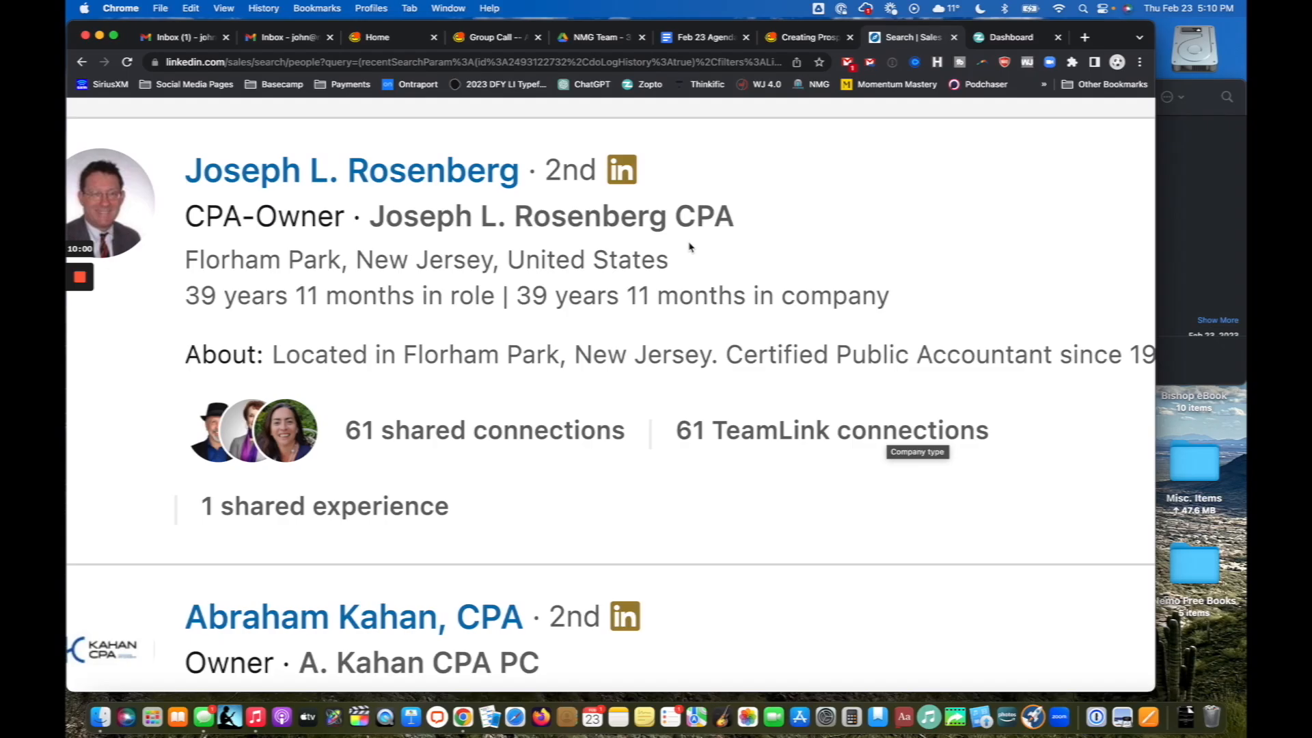
scroll(688, 247, down, 5)
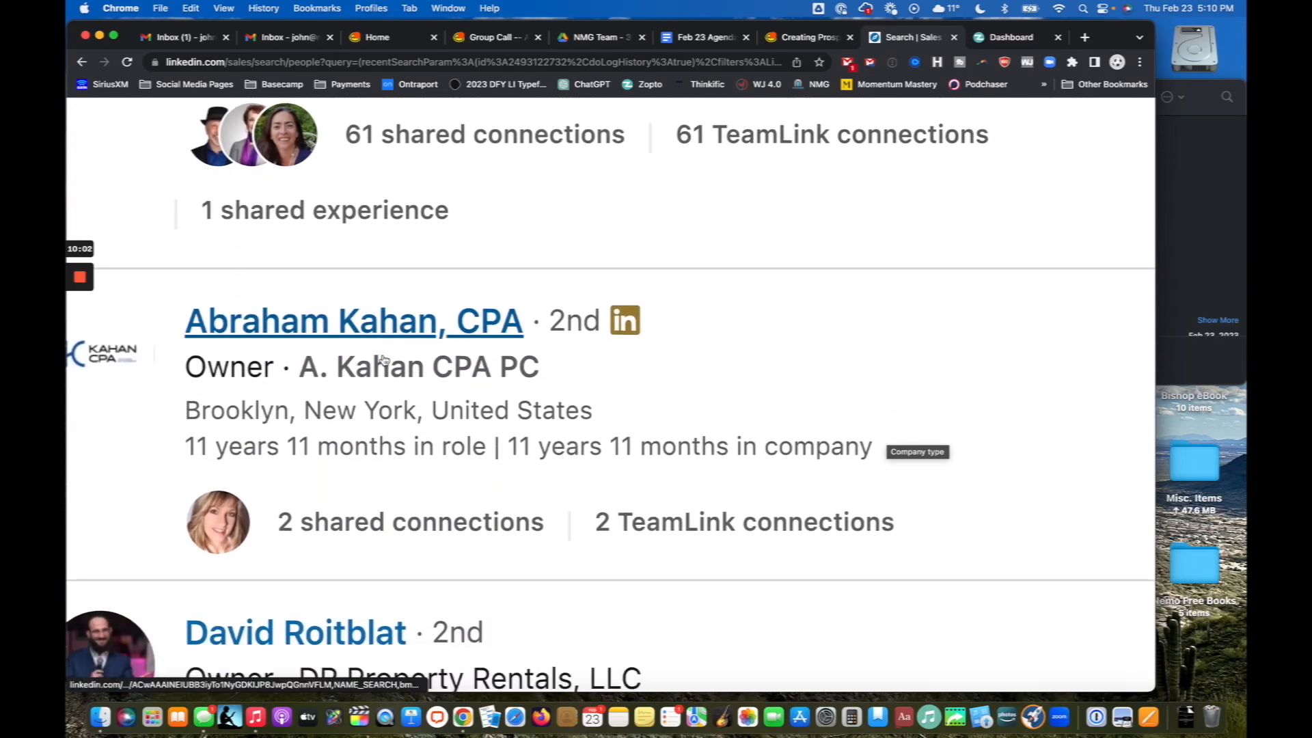
scroll(250, 418, down, 5)
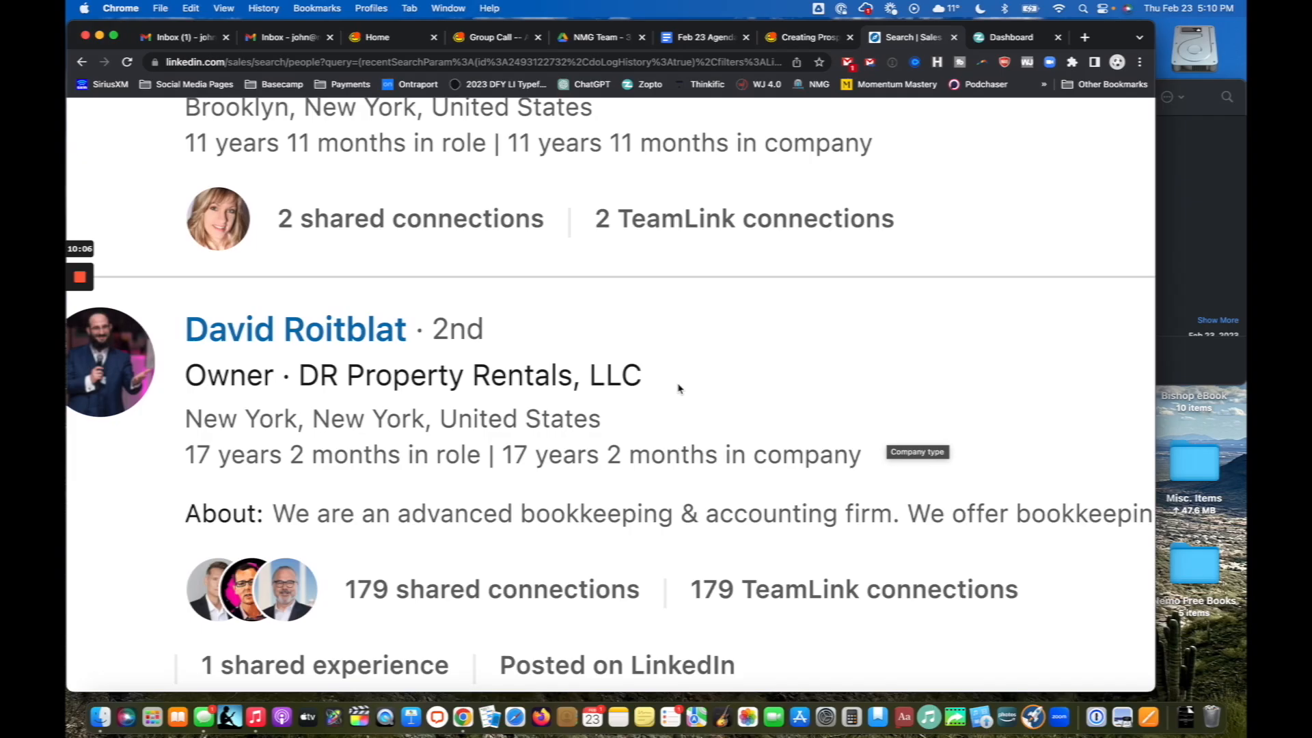
drag(359, 514, 924, 516)
scroll(924, 516, left, 4)
scroll(924, 516, down, 1)
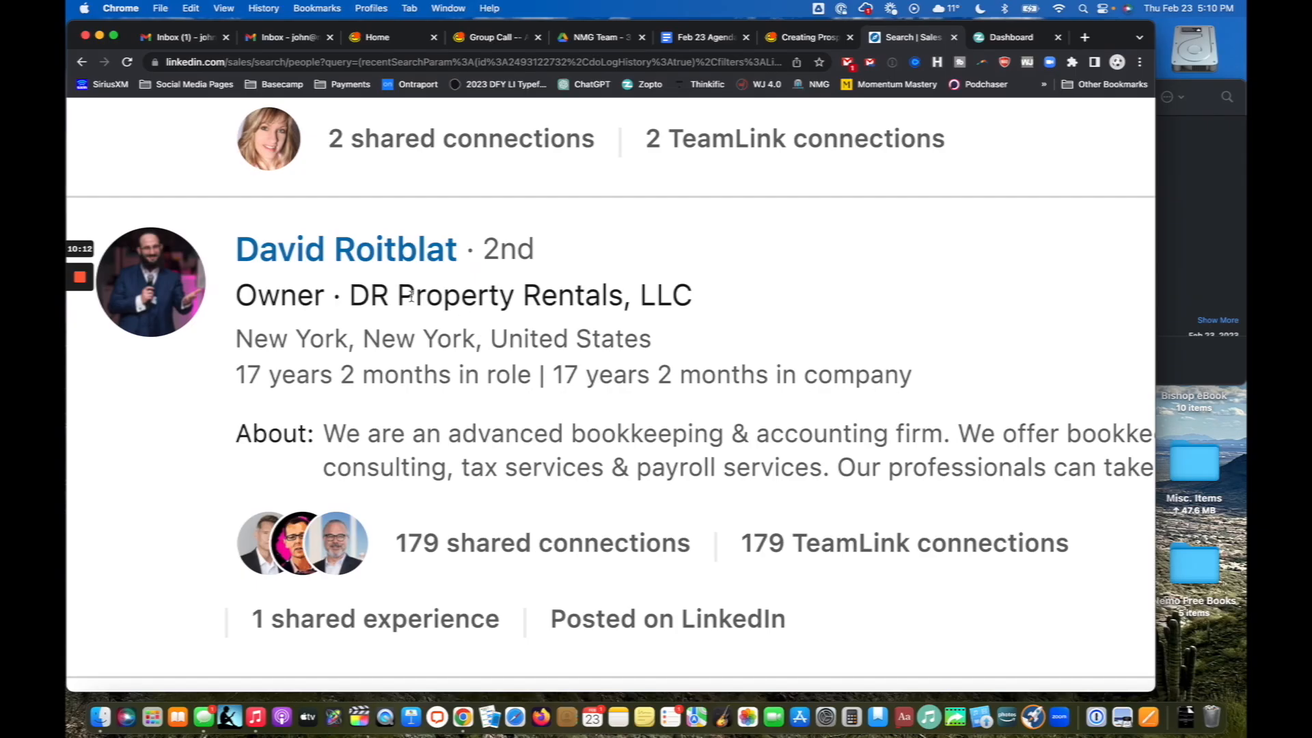
ctrl+scroll(436, 250, down, 3)
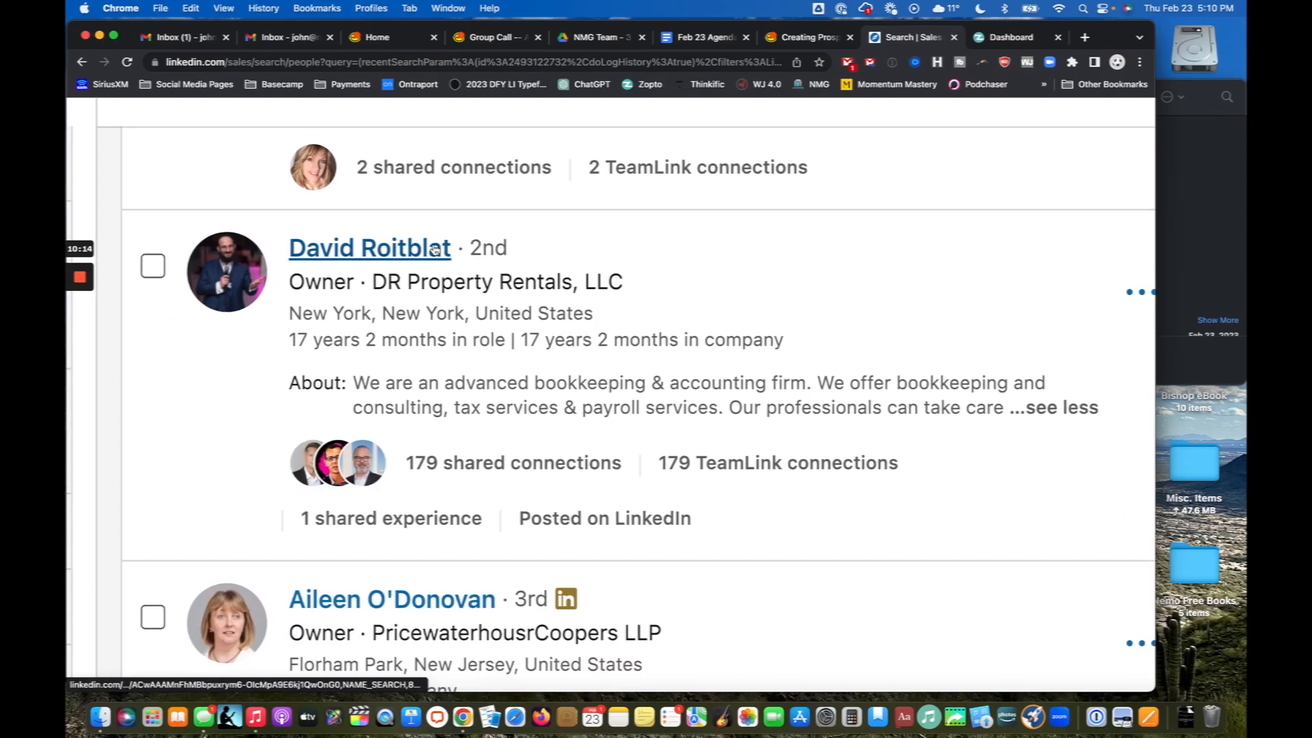
scroll(436, 250, down, 5)
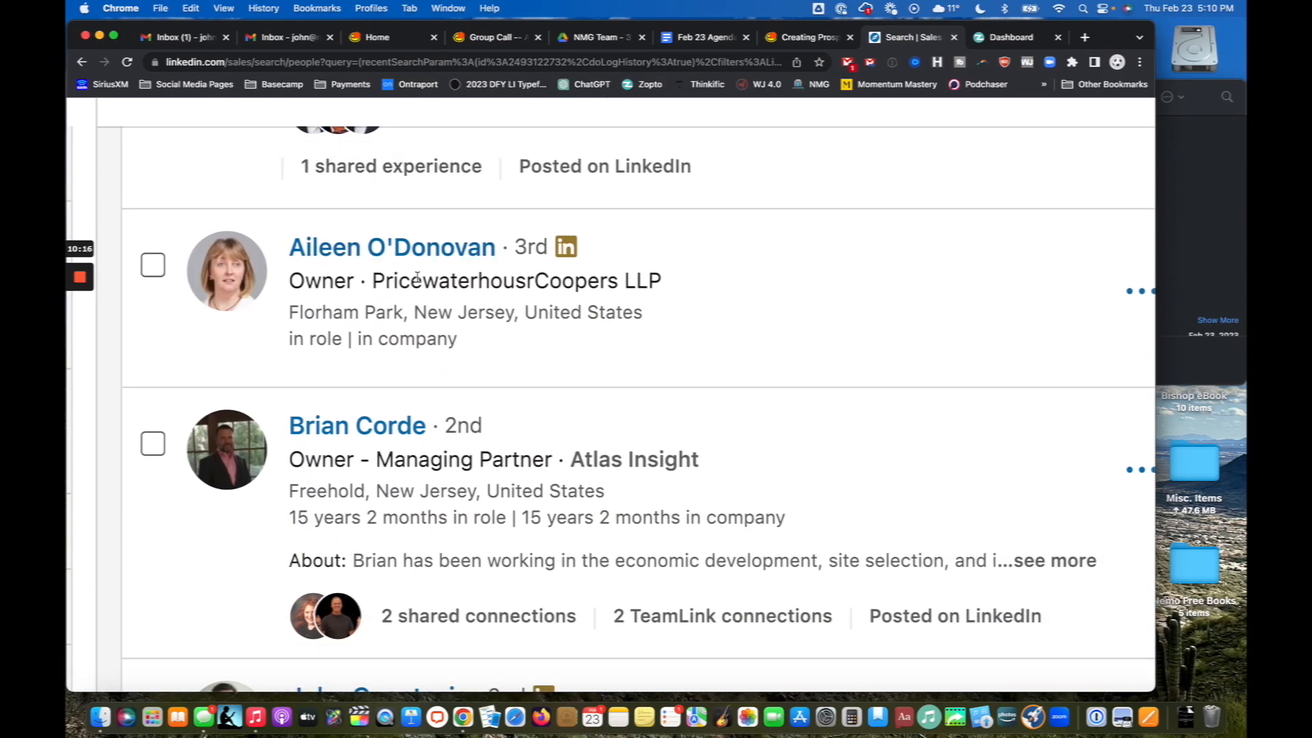
Step: Open the profile of the lead listed as Owner at PricewaterhousrCoopers LLP in a new browser tab and switch to it
drag(690, 278, 287, 281)
ctrl+scroll(321, 315, down, 5)
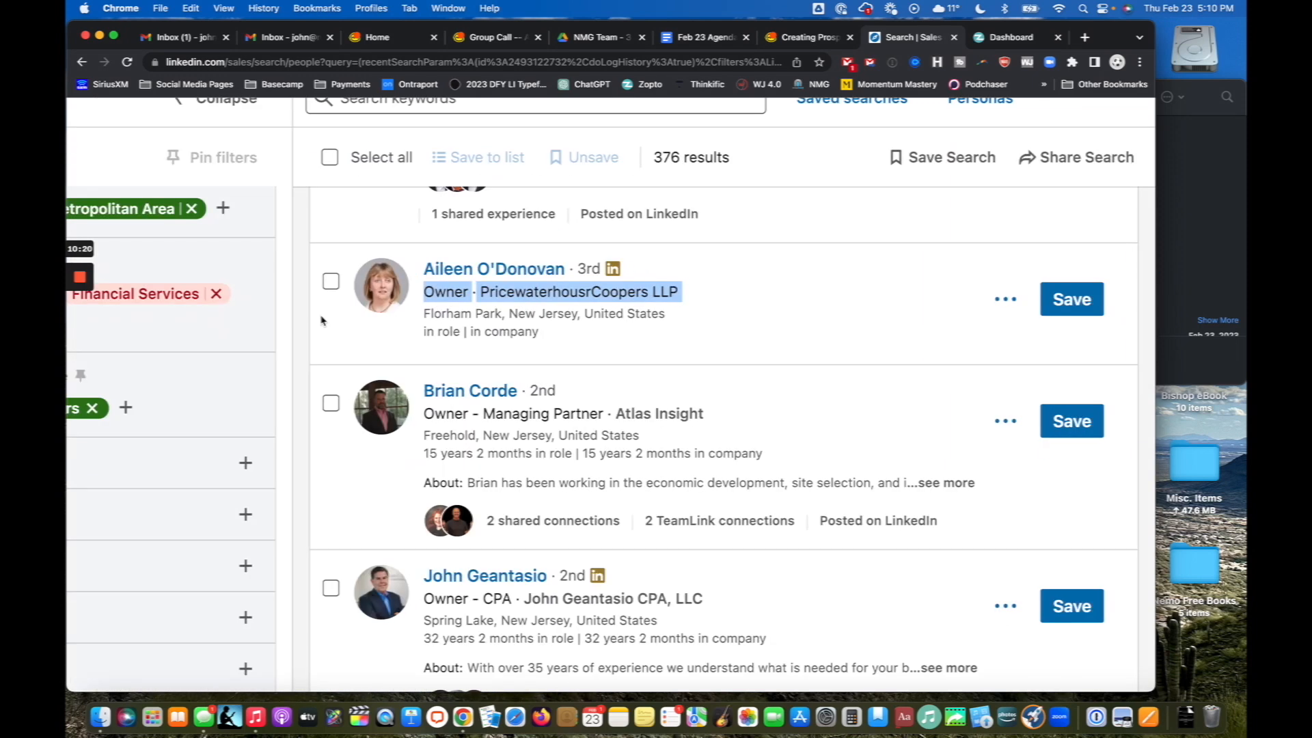
right_click(728, 276)
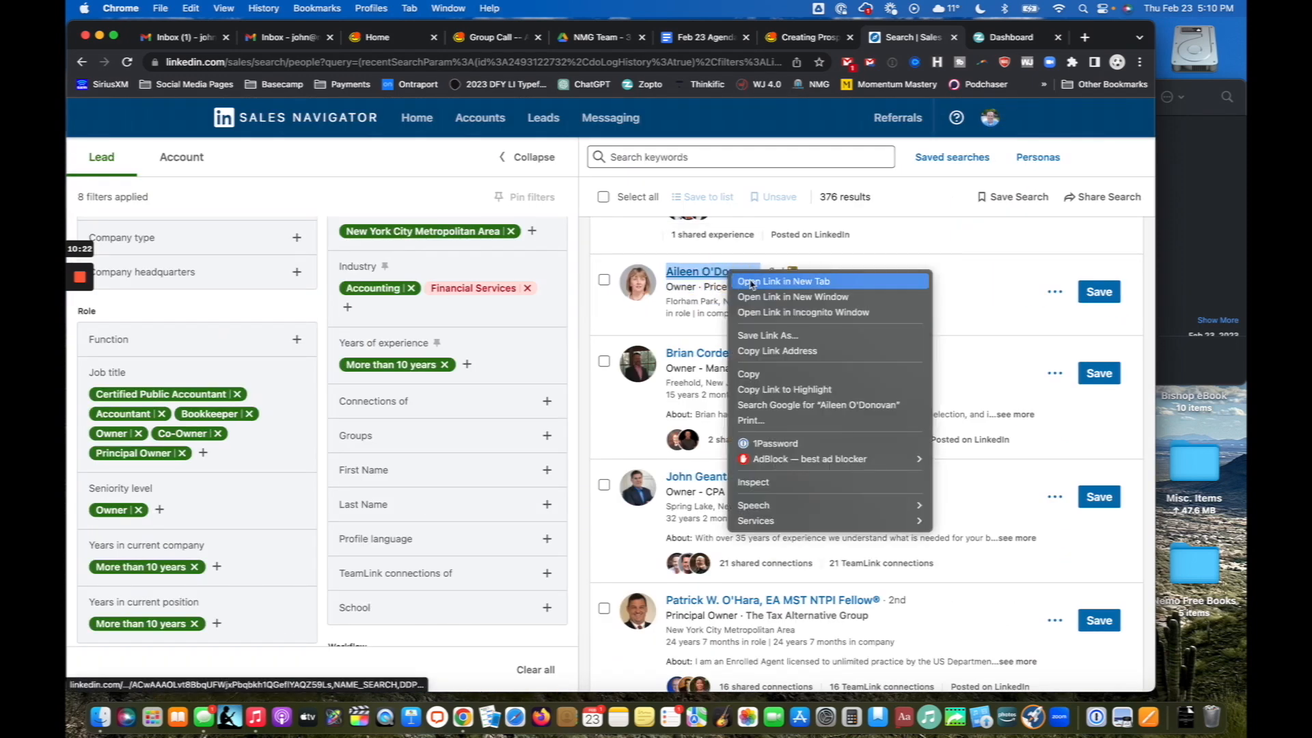
click(745, 280)
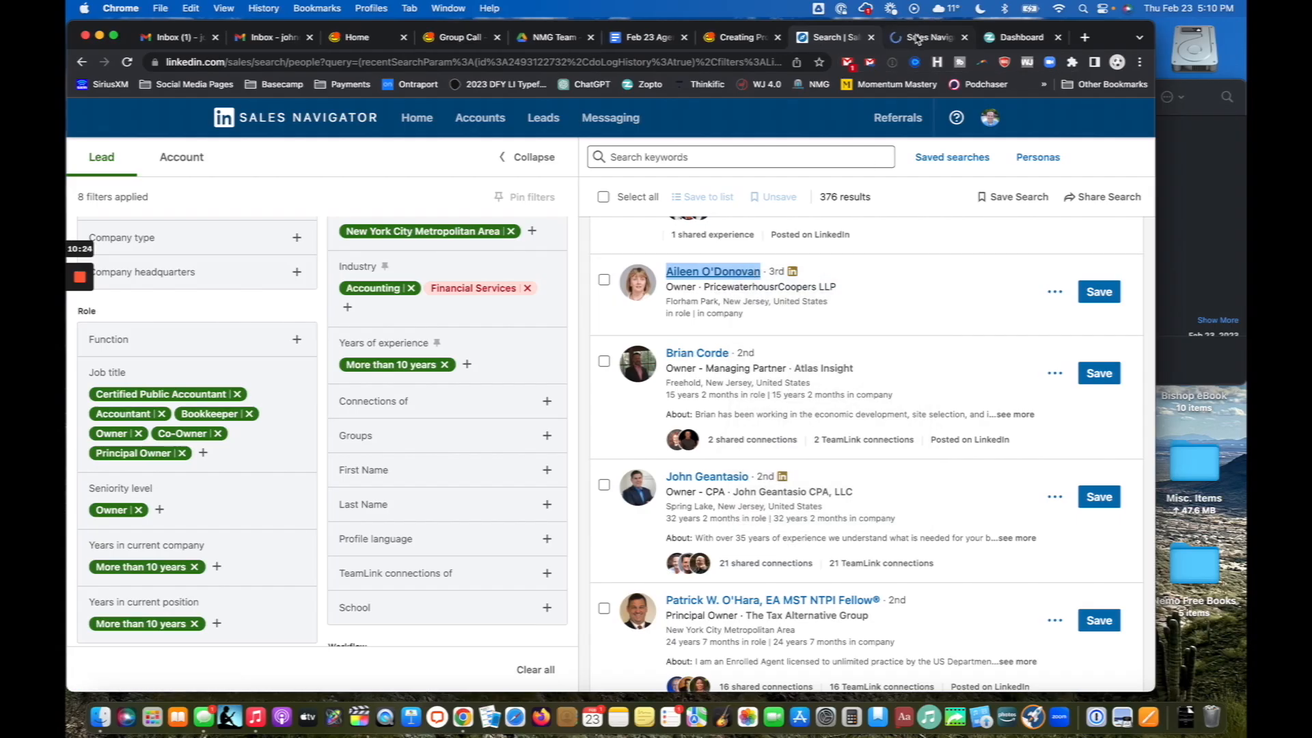
key(ctrl+Tab)
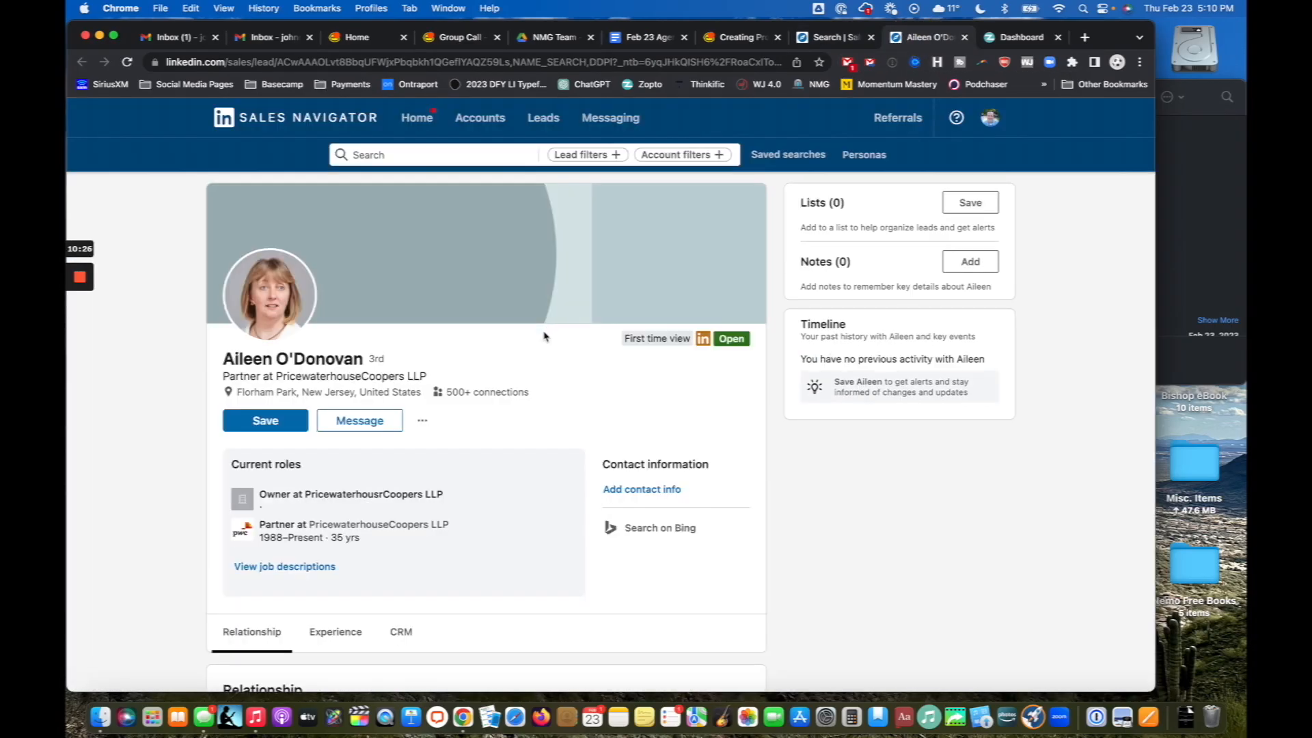
Step: Examine the lead's relationship and experience sections, including the PricewaterhouseCoopers LLP insights and similar leads
scroll(212, 384, down, 10)
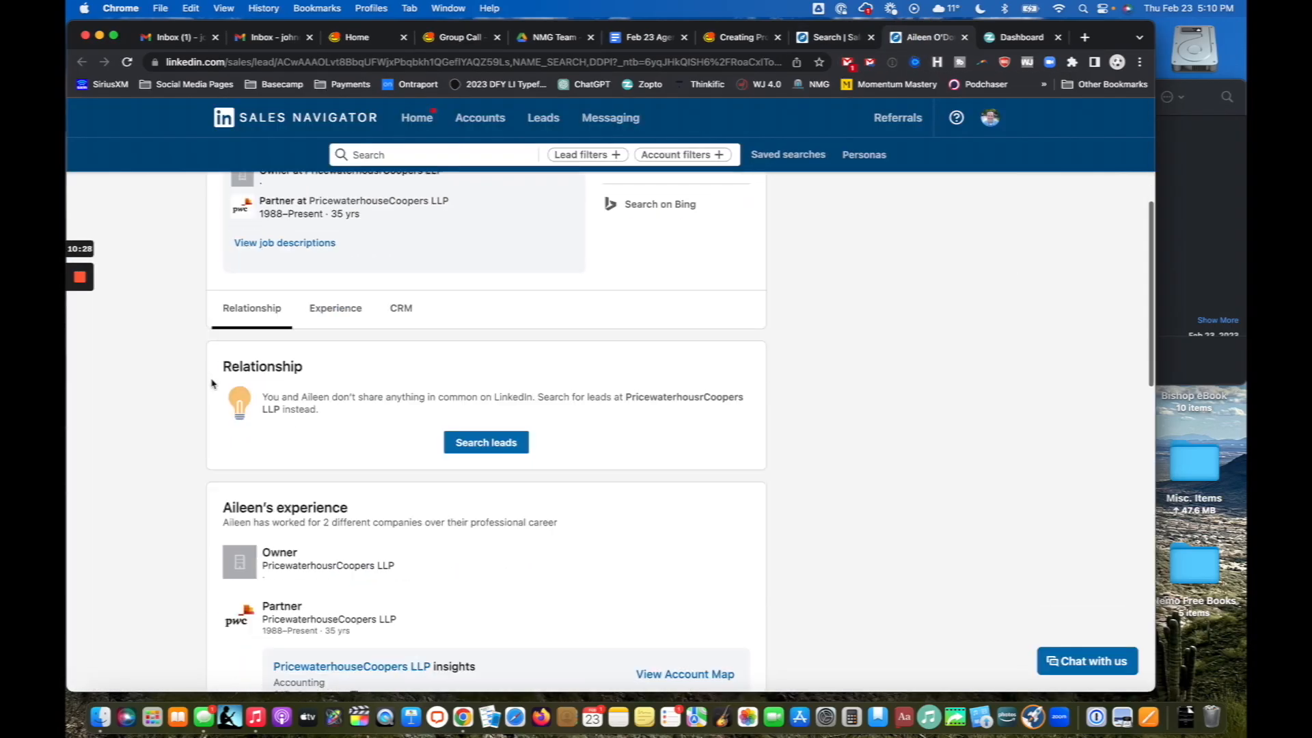
scroll(212, 384, down, 3)
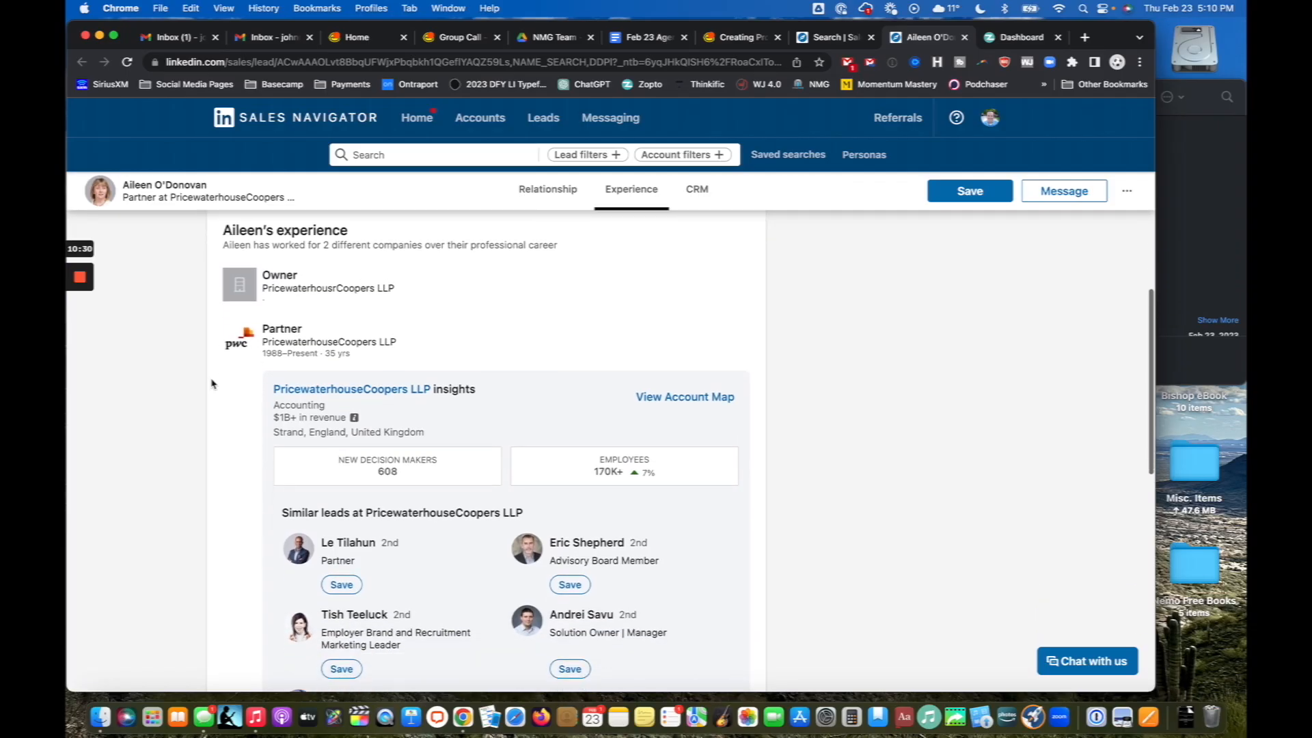
scroll(212, 384, down, 2)
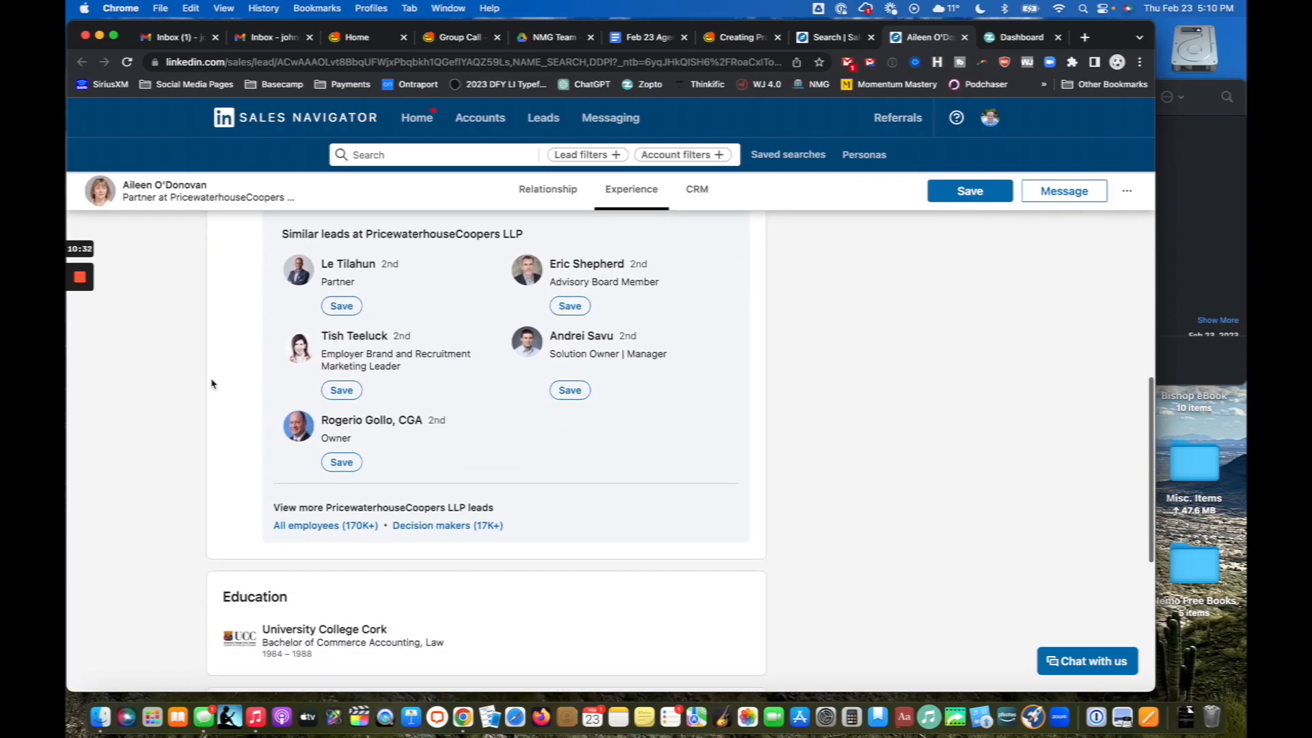
scroll(211, 384, up, 3)
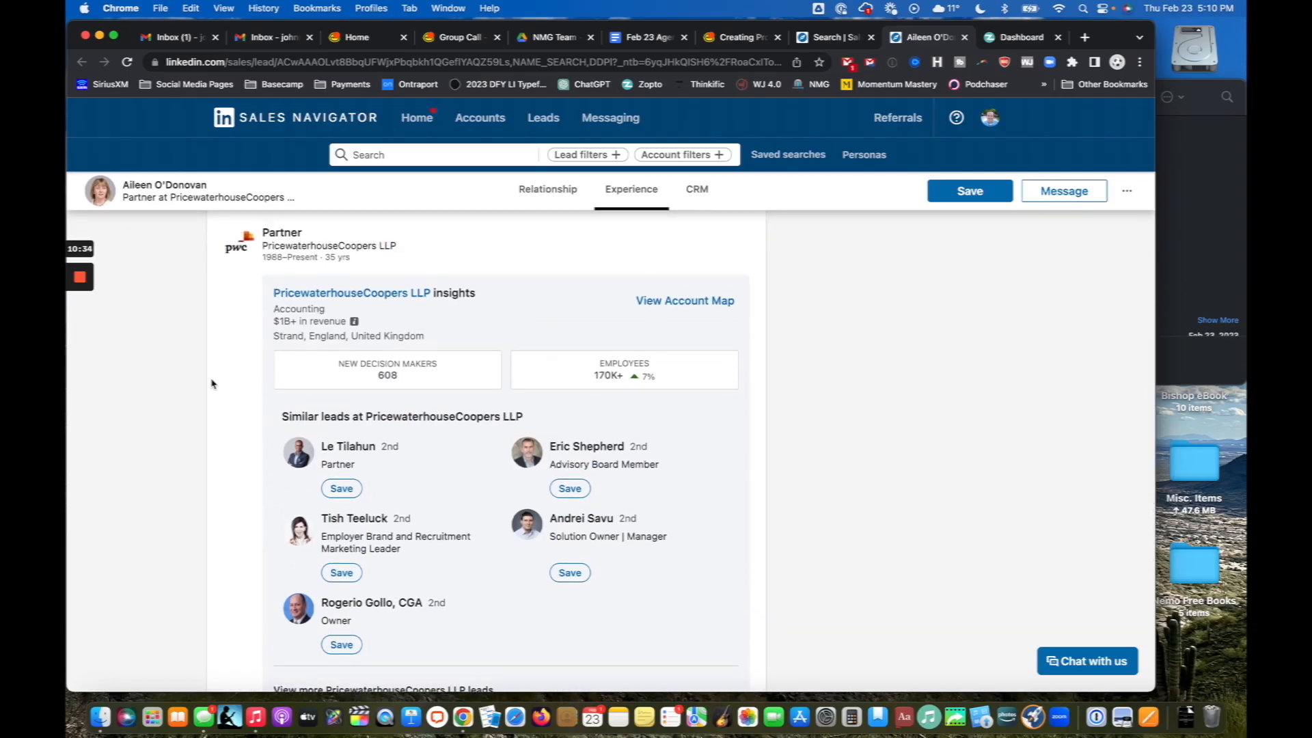
scroll(212, 384, up, 10)
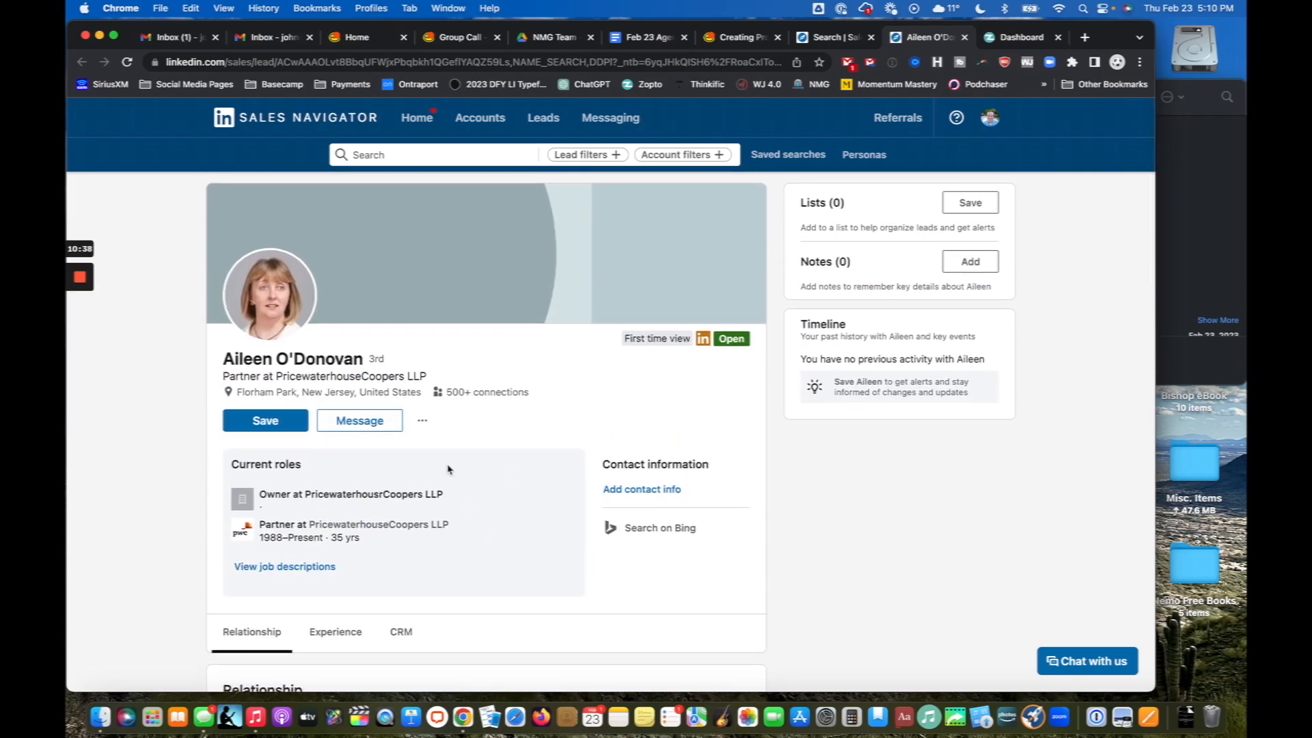
Step: Go through the lead's whole profile again, comparing the Owner and Partner roles and reading the education, interests and CRM sections
scroll(448, 470, down, 3)
scroll(448, 468, down, 3)
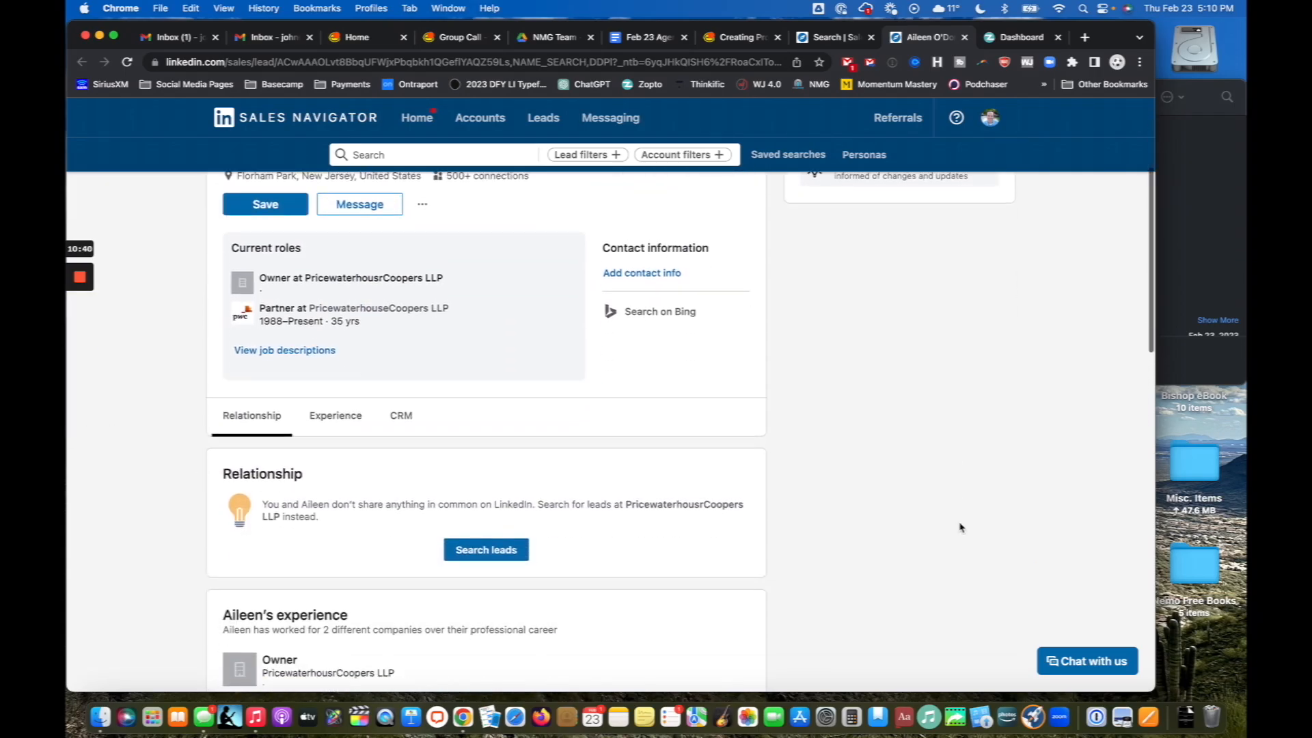
scroll(960, 527, down, 3)
scroll(395, 361, down, 1)
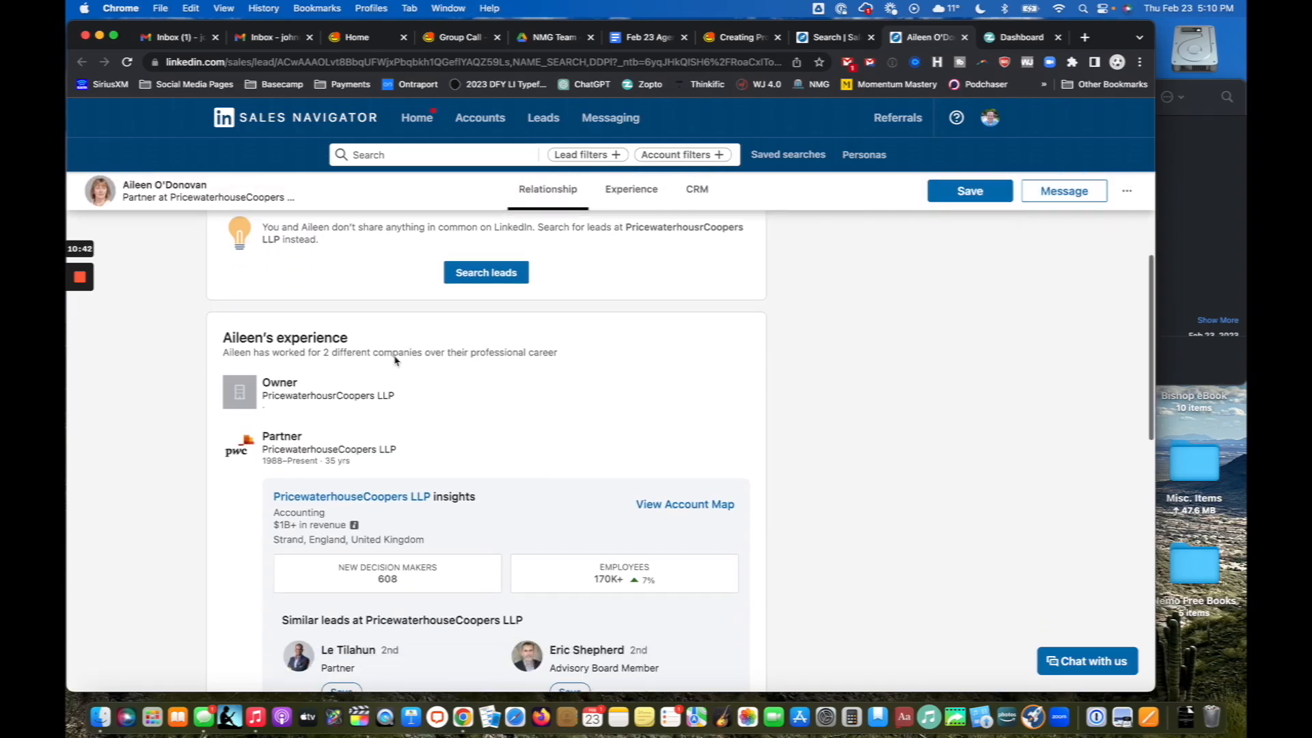
scroll(395, 361, down, 2)
scroll(300, 331, down, 1)
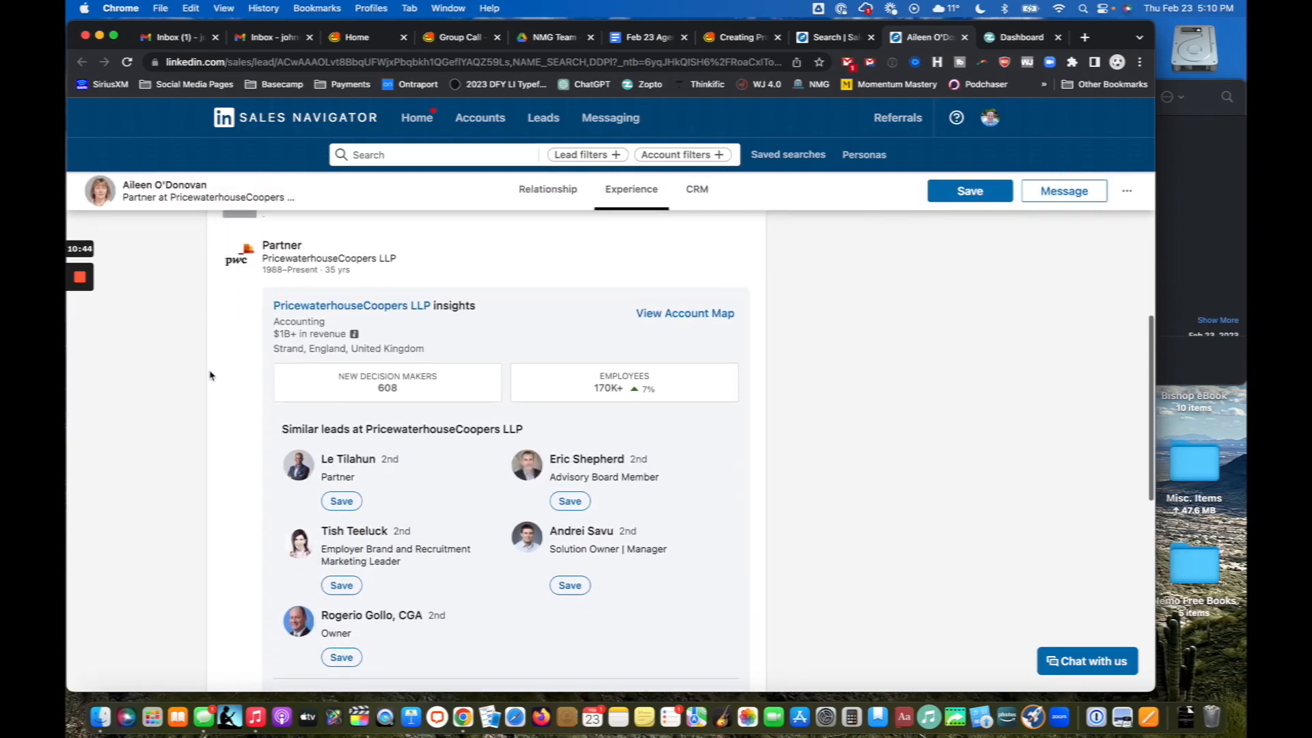
scroll(210, 376, down, 6)
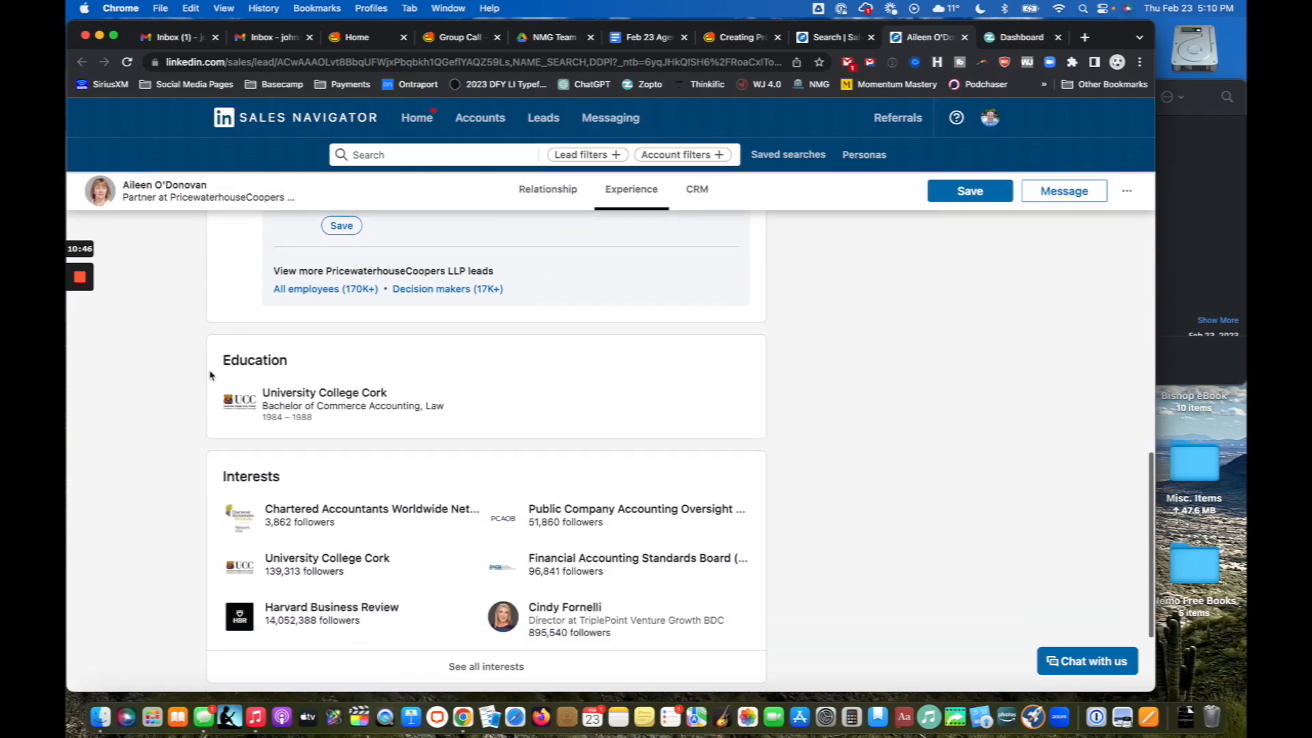
scroll(209, 375, down, 3)
scroll(210, 375, up, 1)
scroll(278, 411, up, 5)
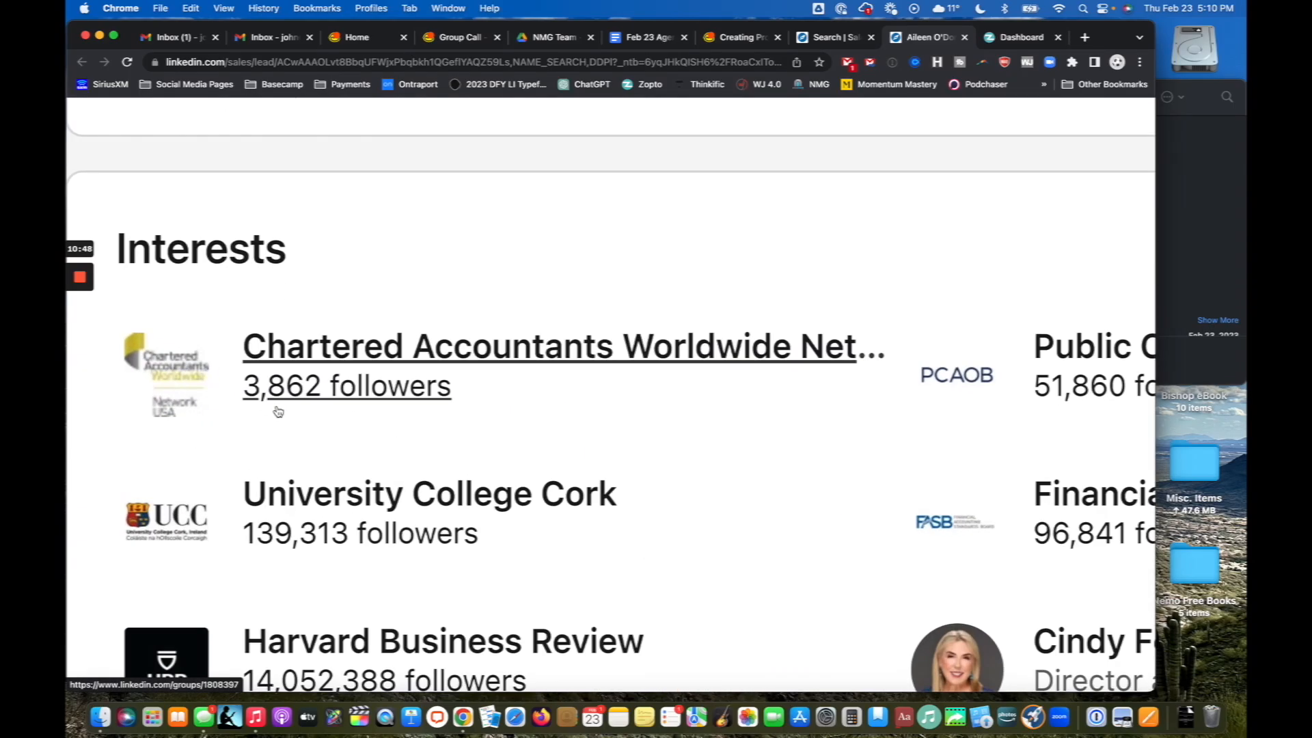
scroll(278, 411, down, 5)
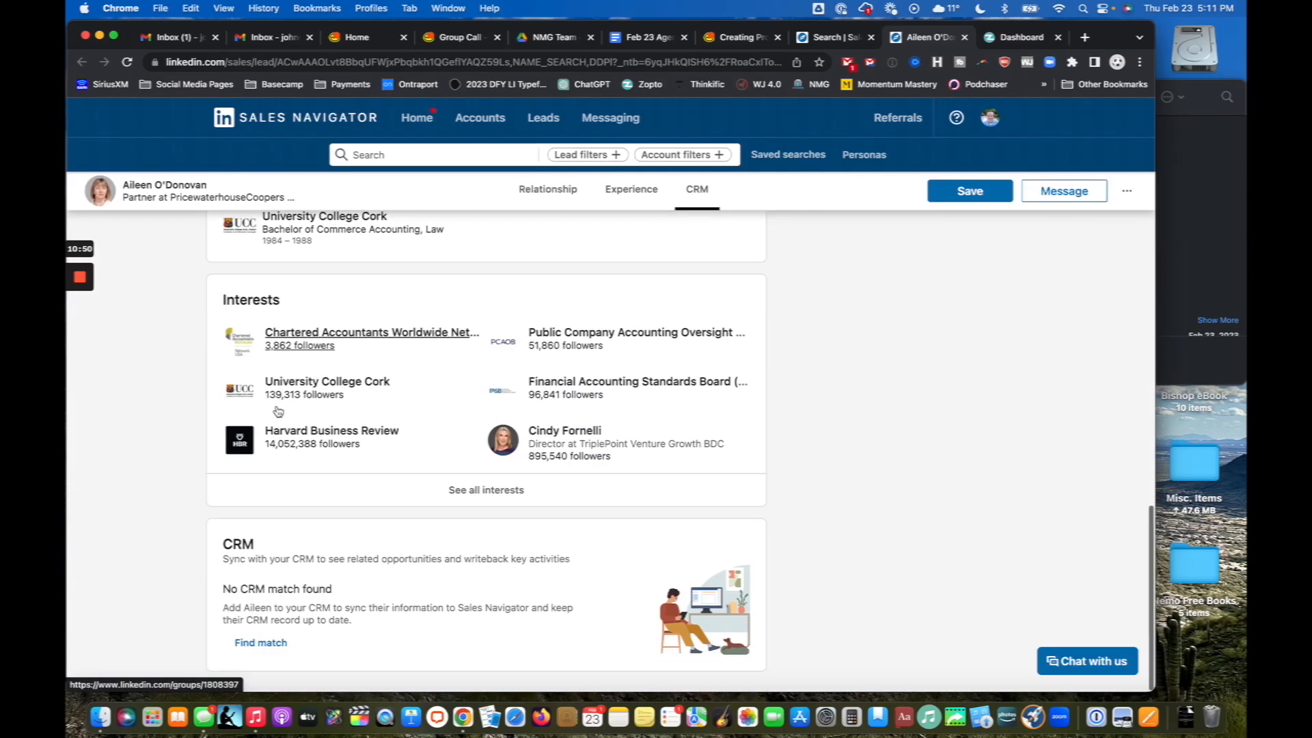
scroll(278, 412, up, 10)
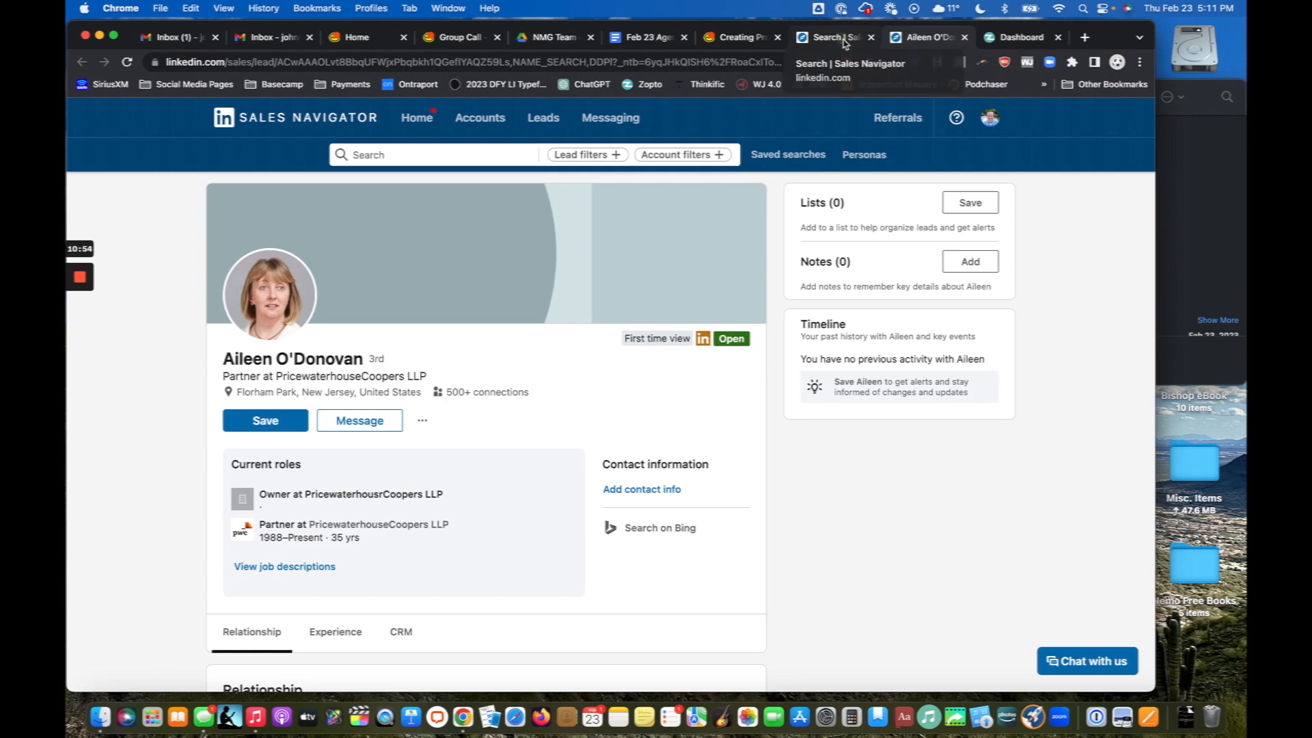
Step: Return to the lead search results and review further leads, previewing the company details of First Steps Financial
click(846, 43)
scroll(913, 401, down, 5)
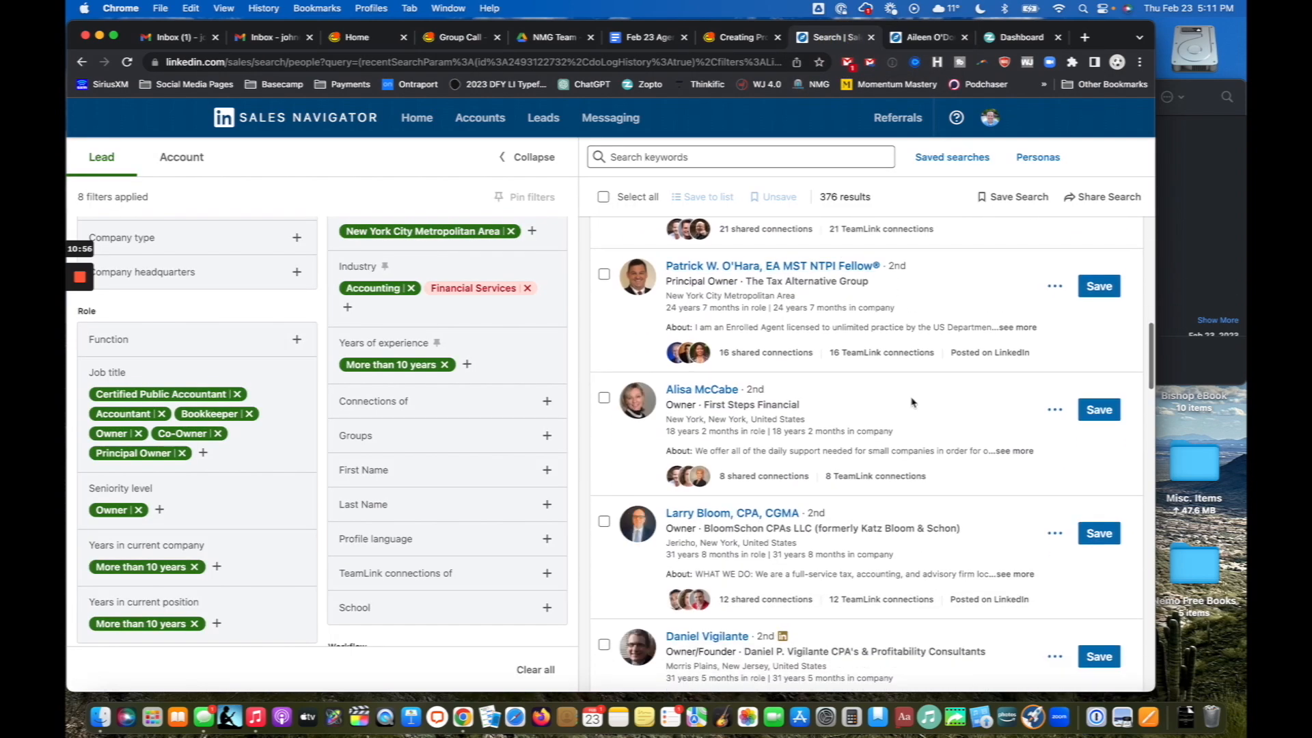
scroll(913, 403, up, 5)
scroll(913, 403, down, 3)
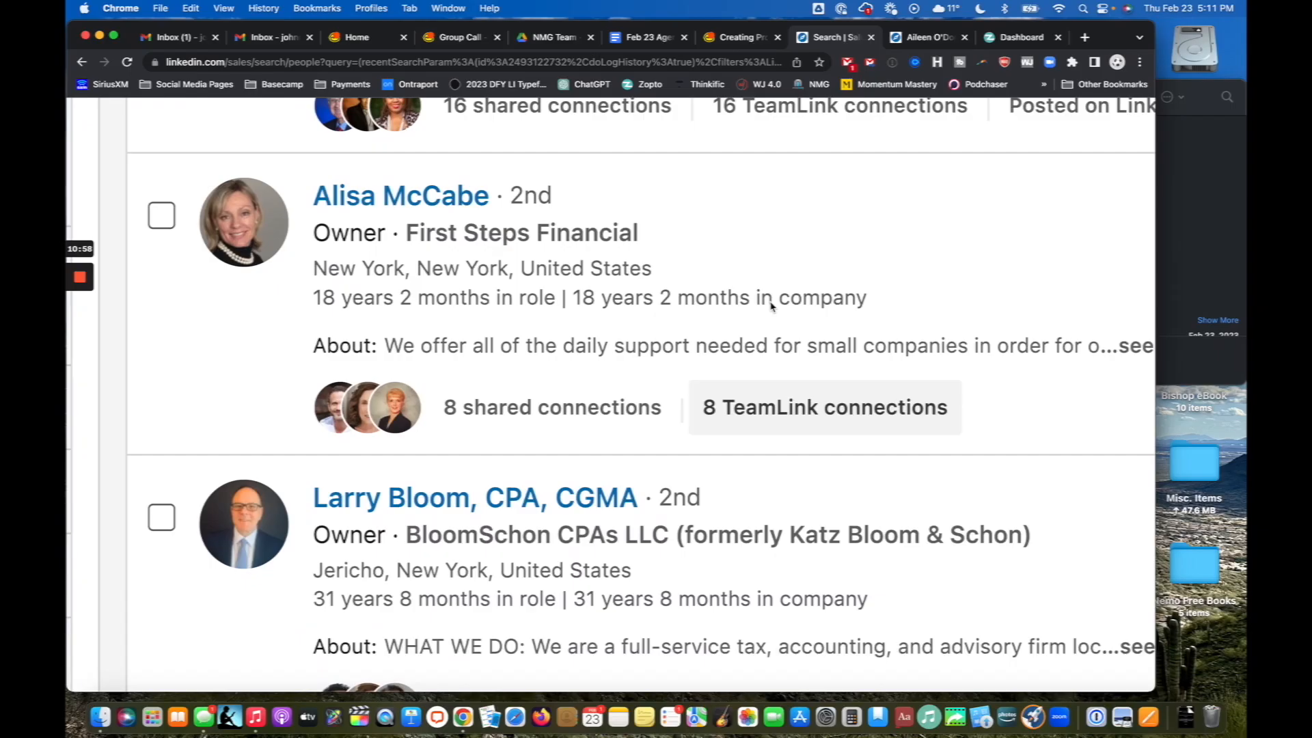
mouse_move(481, 242)
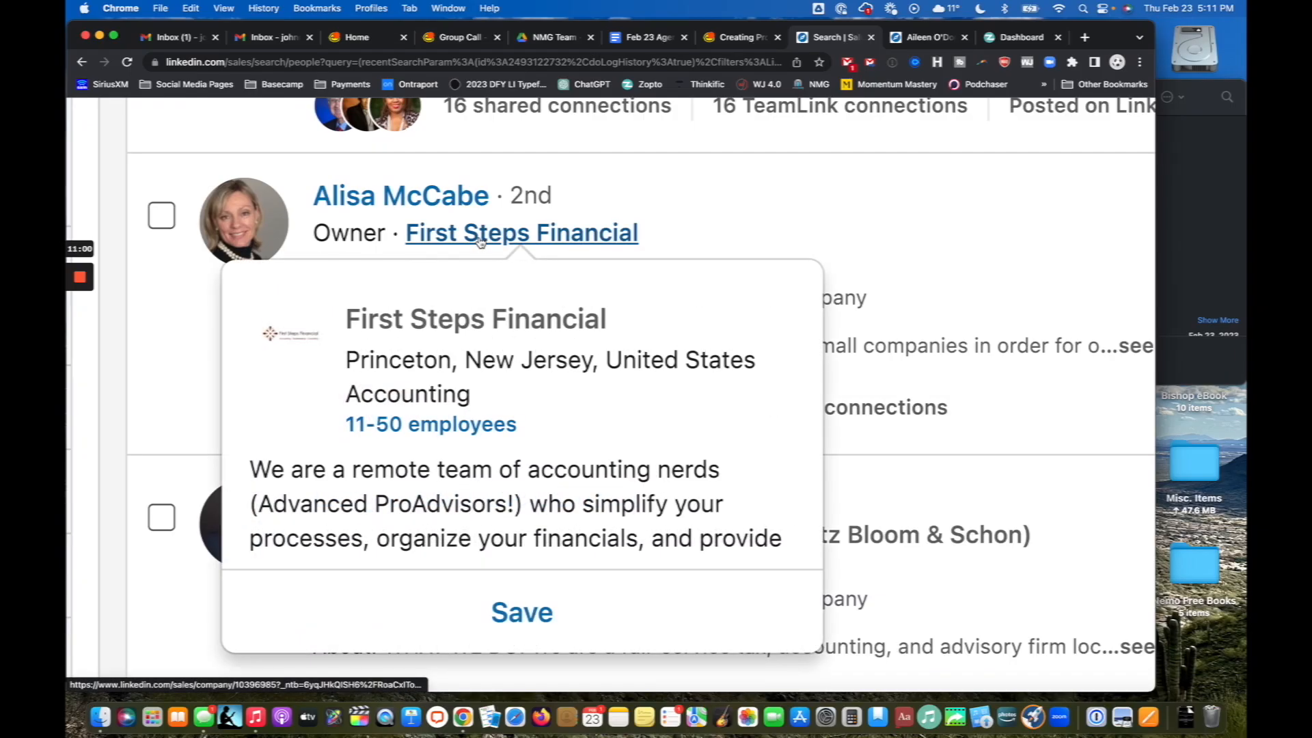
scroll(764, 247, down, 5)
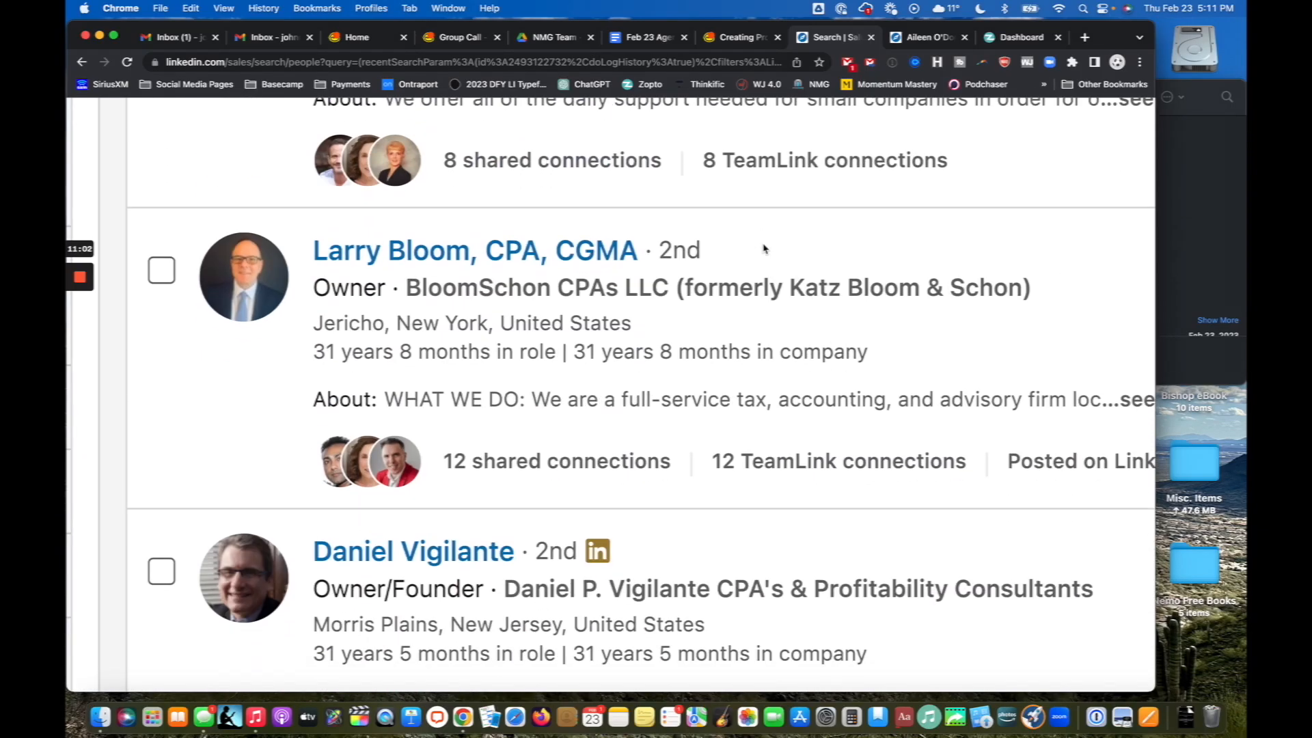
scroll(410, 294, down, 5)
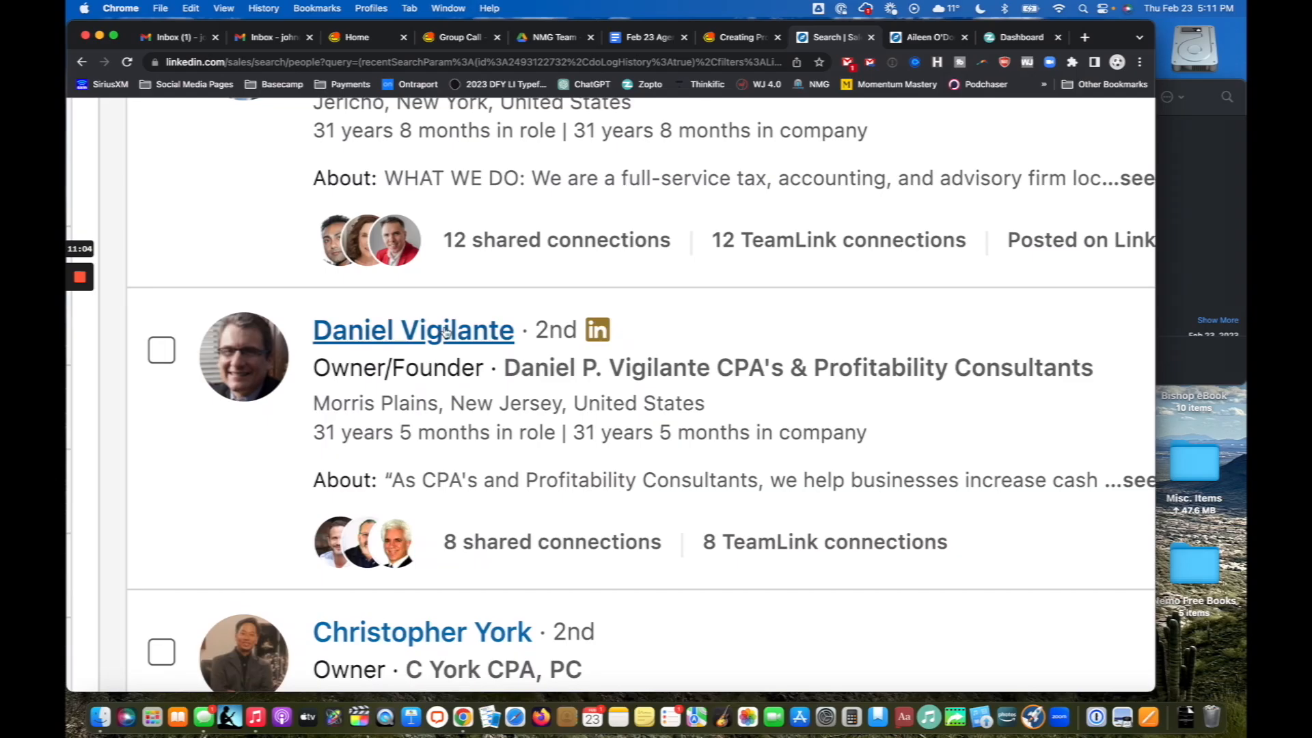
Step: Read through further leads in the search results, checking their owner roles, accounting companies, locations and years in role
scroll(820, 371, down, 5)
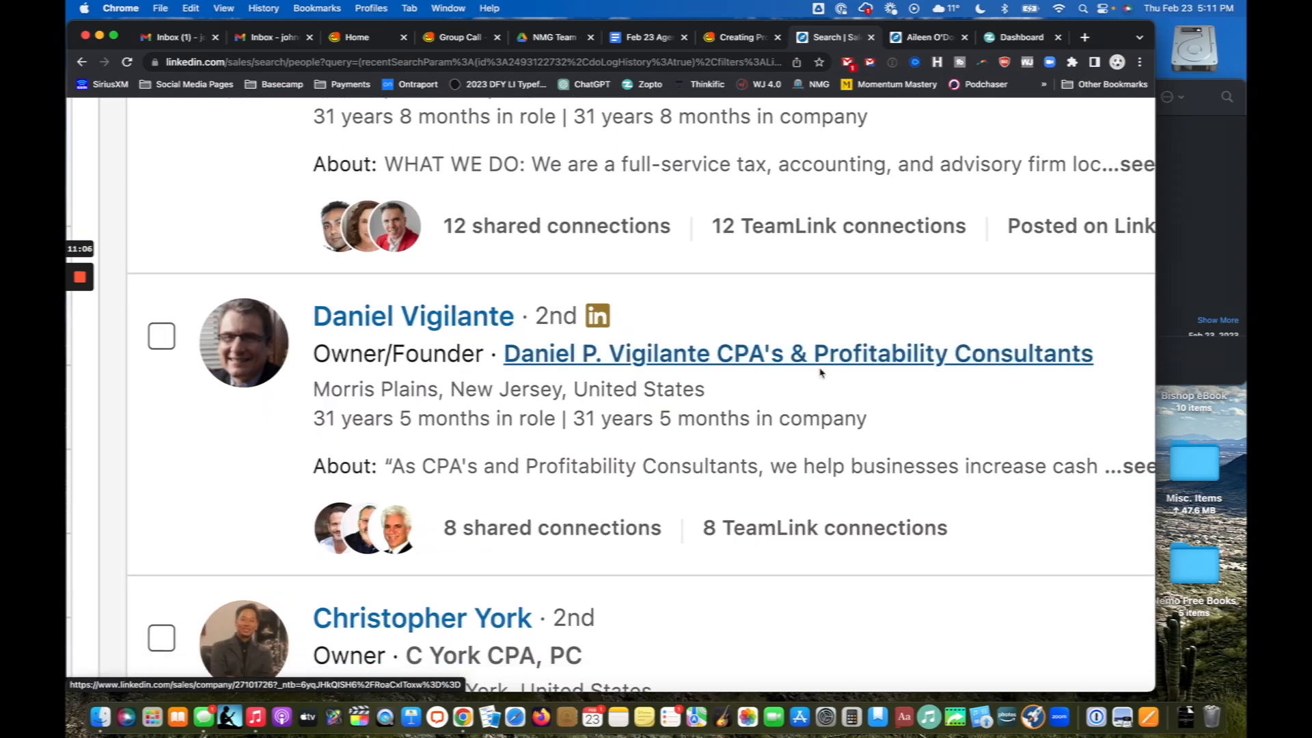
scroll(382, 224, up, 5)
scroll(386, 471, down, 10)
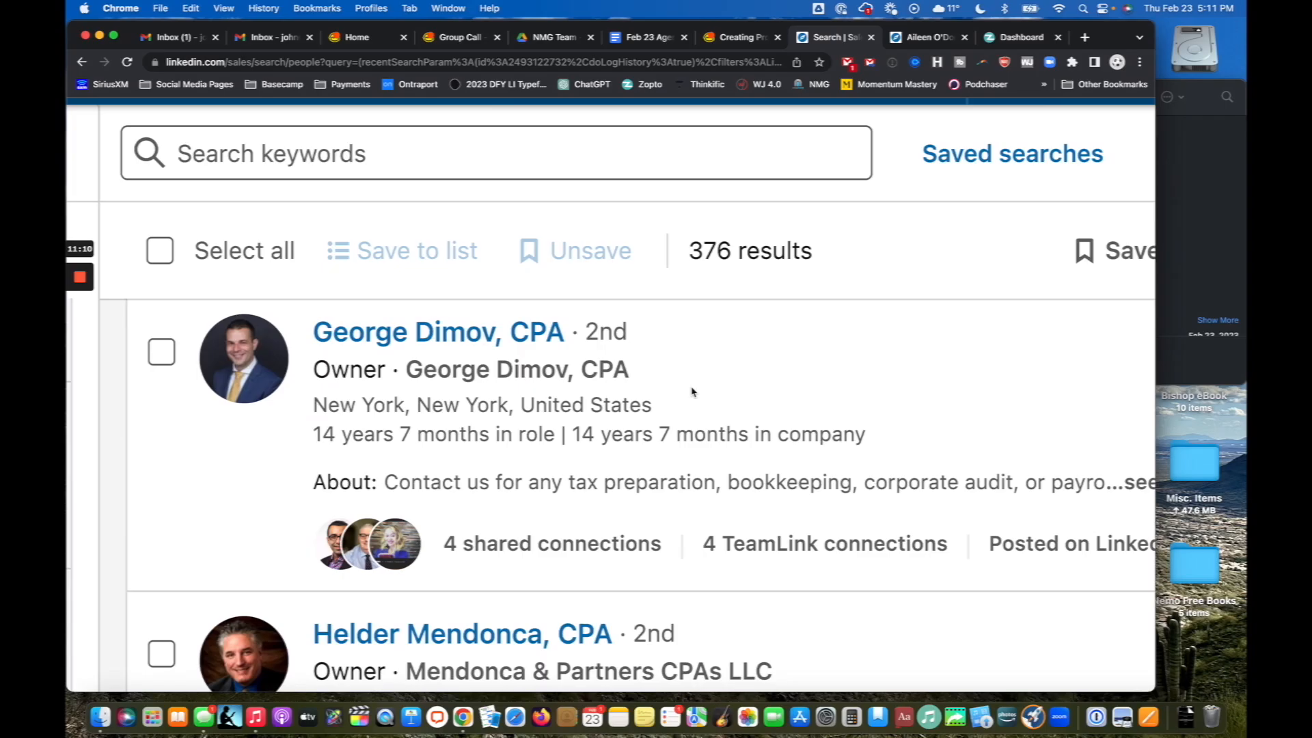
scroll(692, 390, down, 3)
scroll(797, 458, down, 4)
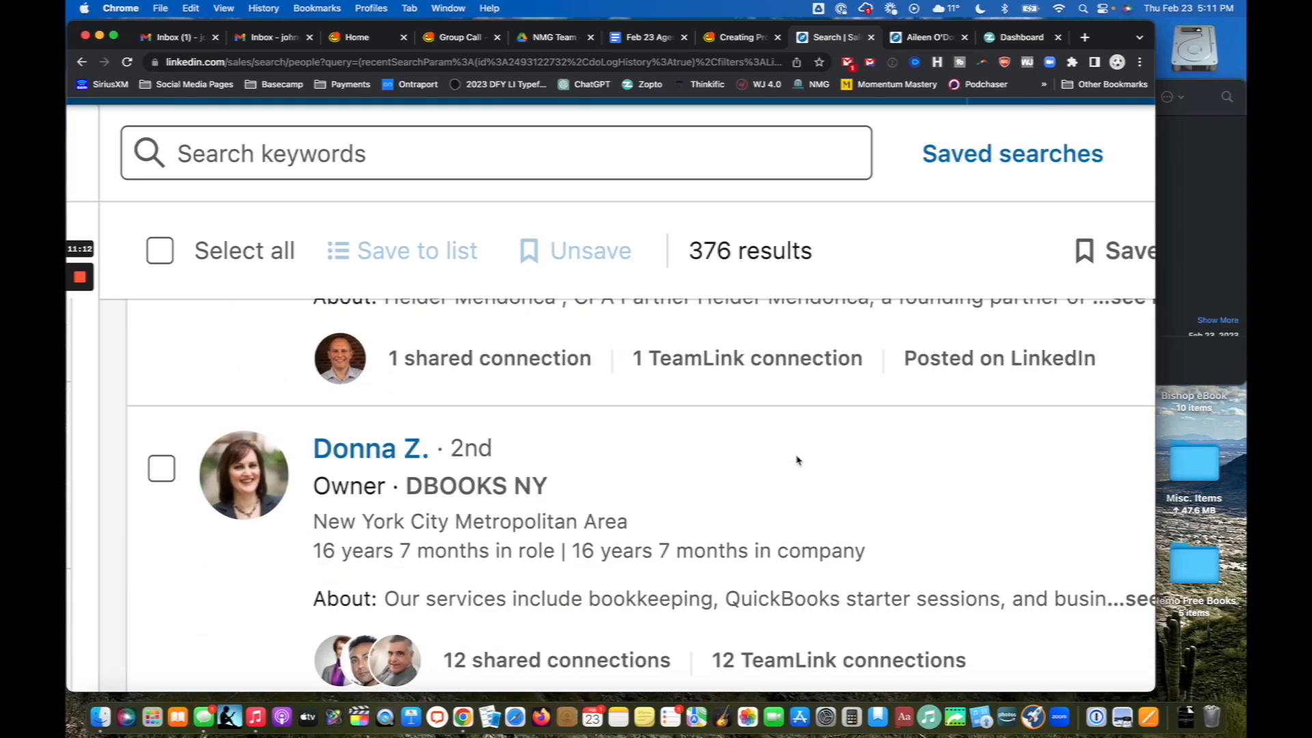
scroll(797, 460, down, 1)
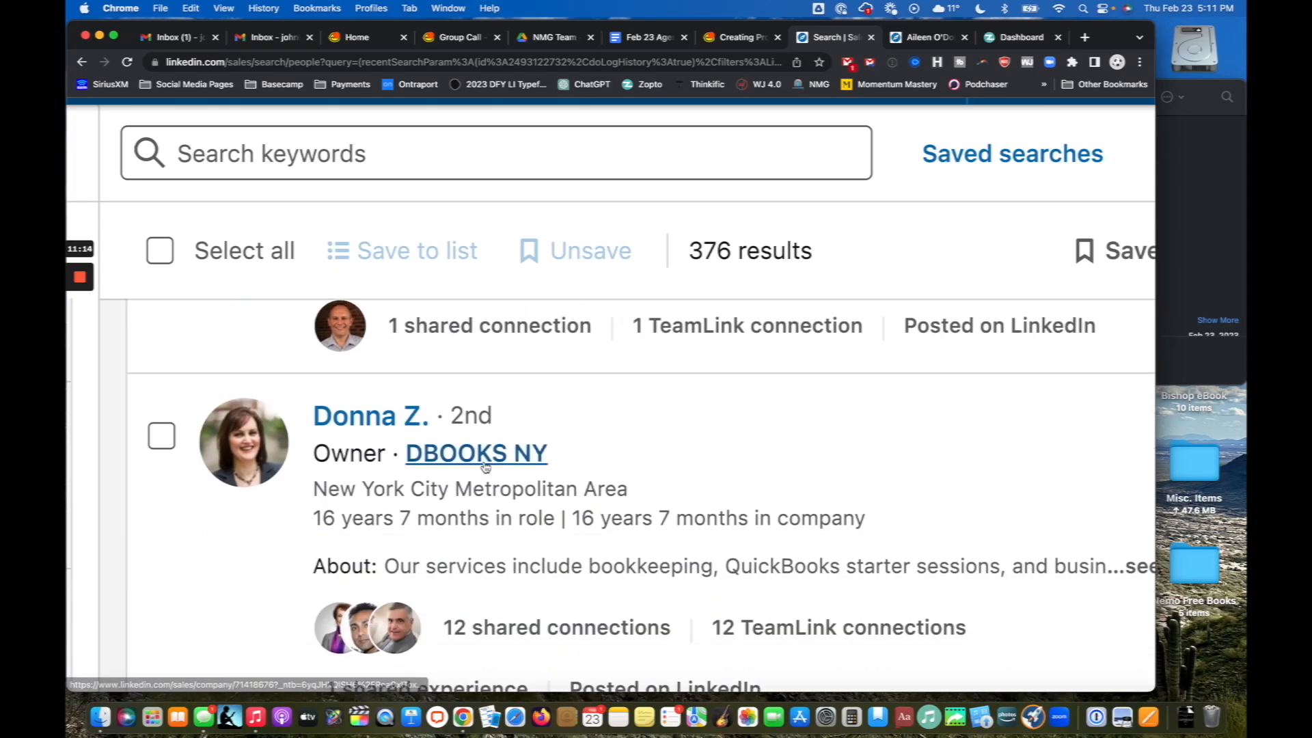
mouse_move(478, 455)
scroll(624, 465, down, 12)
scroll(763, 467, down, 6)
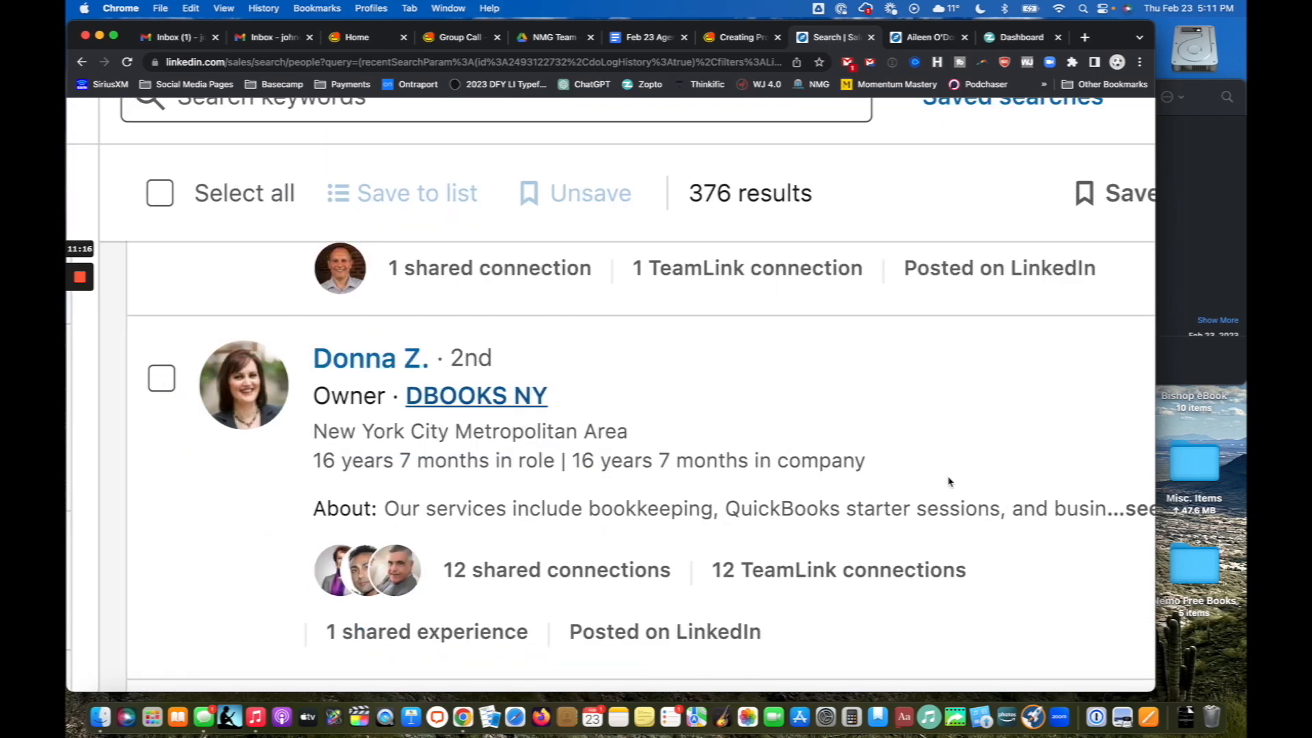
Step: Review the applied lead filters and check the total number of search results
scroll(948, 476, up, 15)
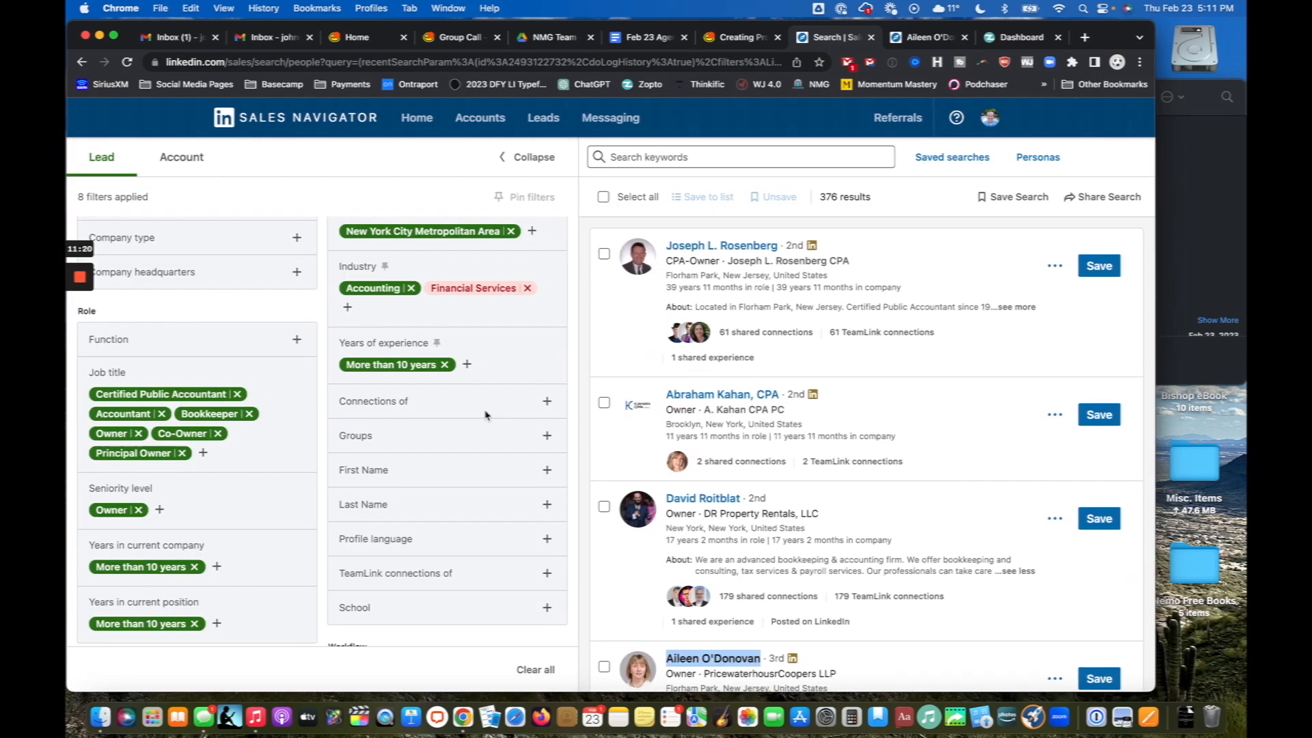
scroll(227, 455, up, 2)
scroll(226, 455, down, 5)
scroll(226, 455, up, 5)
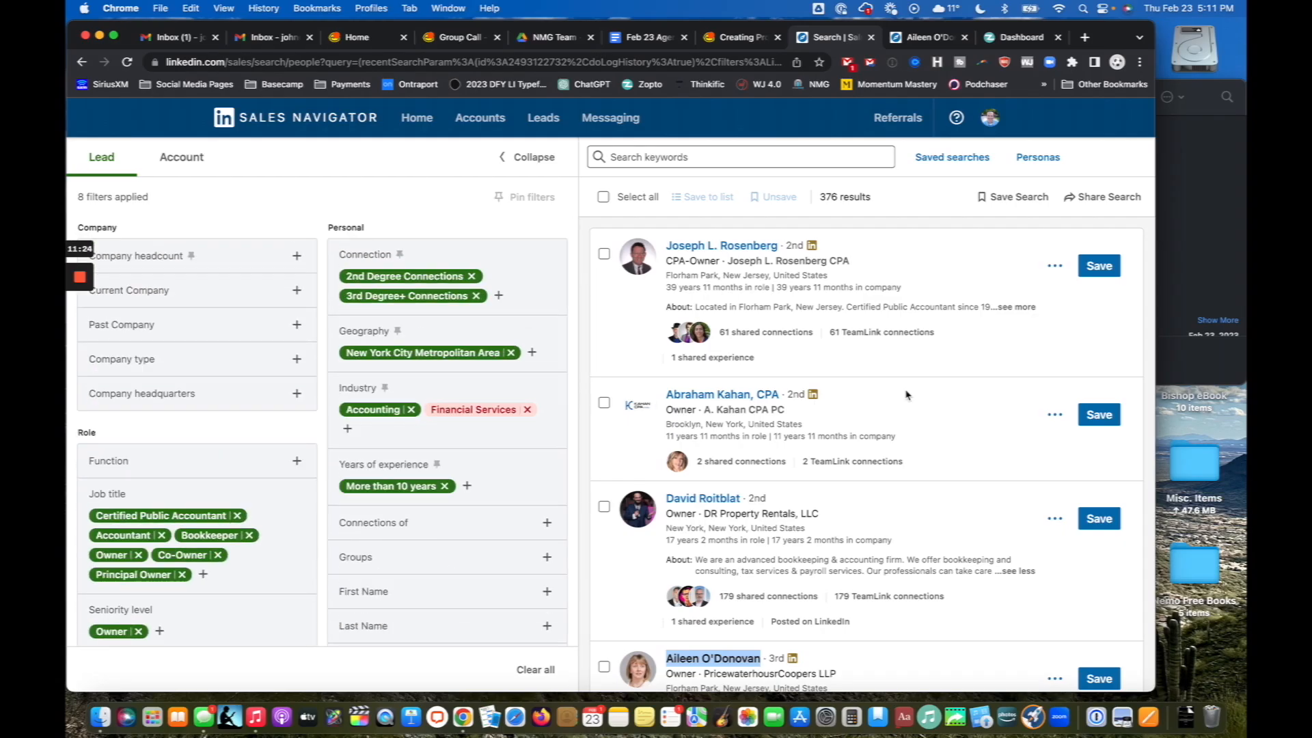
scroll(887, 213, up, 5)
triple_click(879, 182)
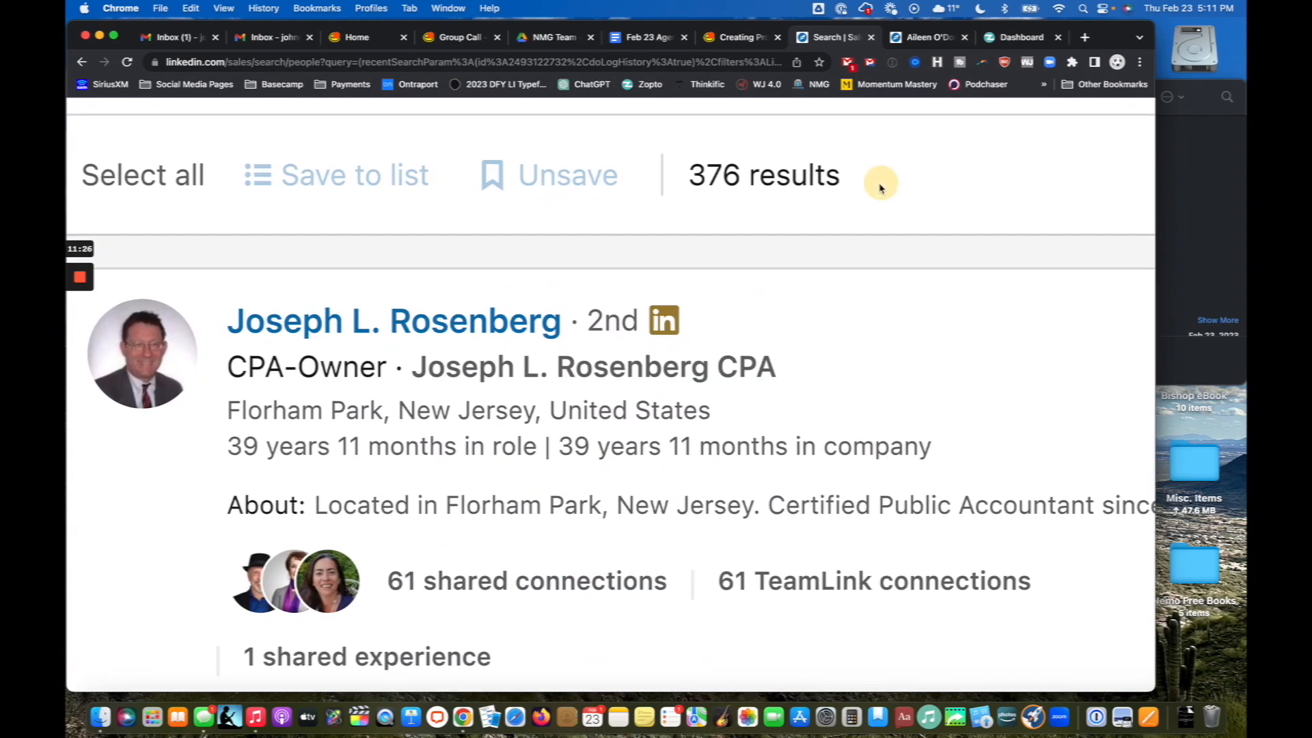
click(930, 193)
scroll(929, 194, down, 5)
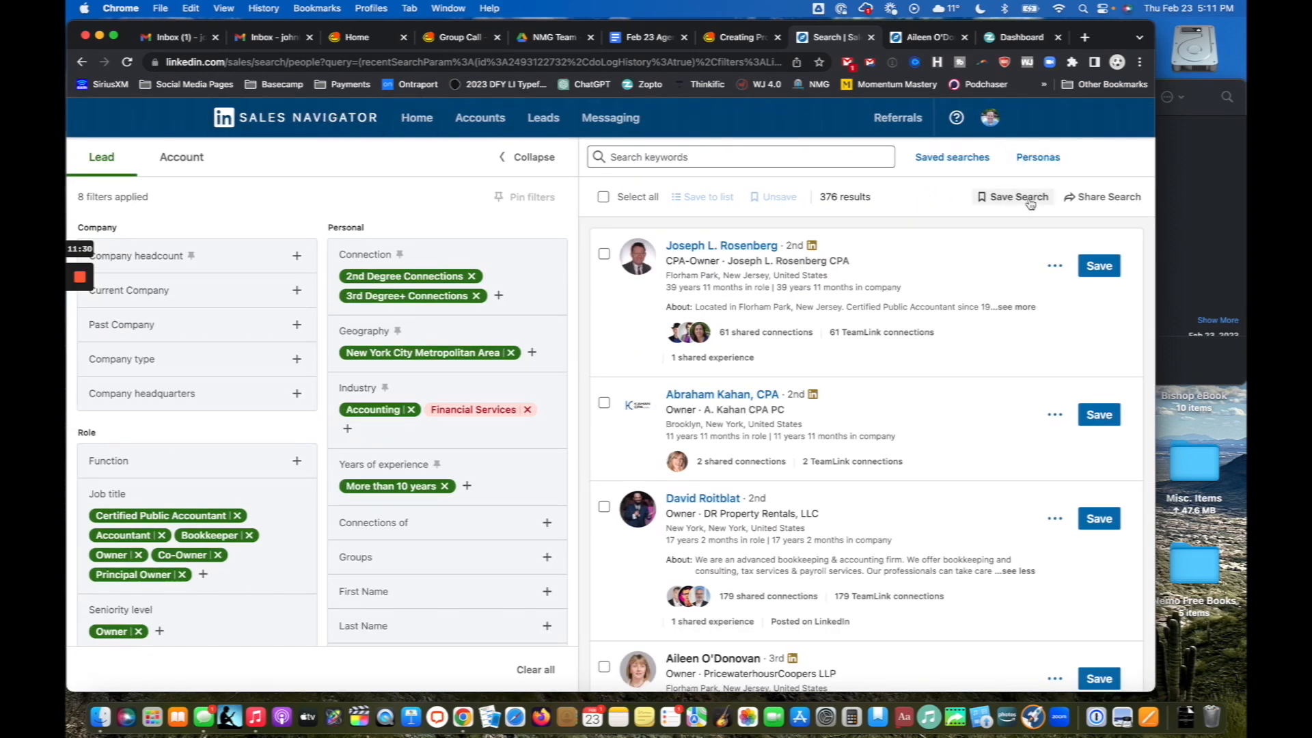
Step: Start saving the lead search and name it NYC ABC Owners
scroll(1028, 202, up, 5)
scroll(1029, 203, down, 5)
click(1009, 199)
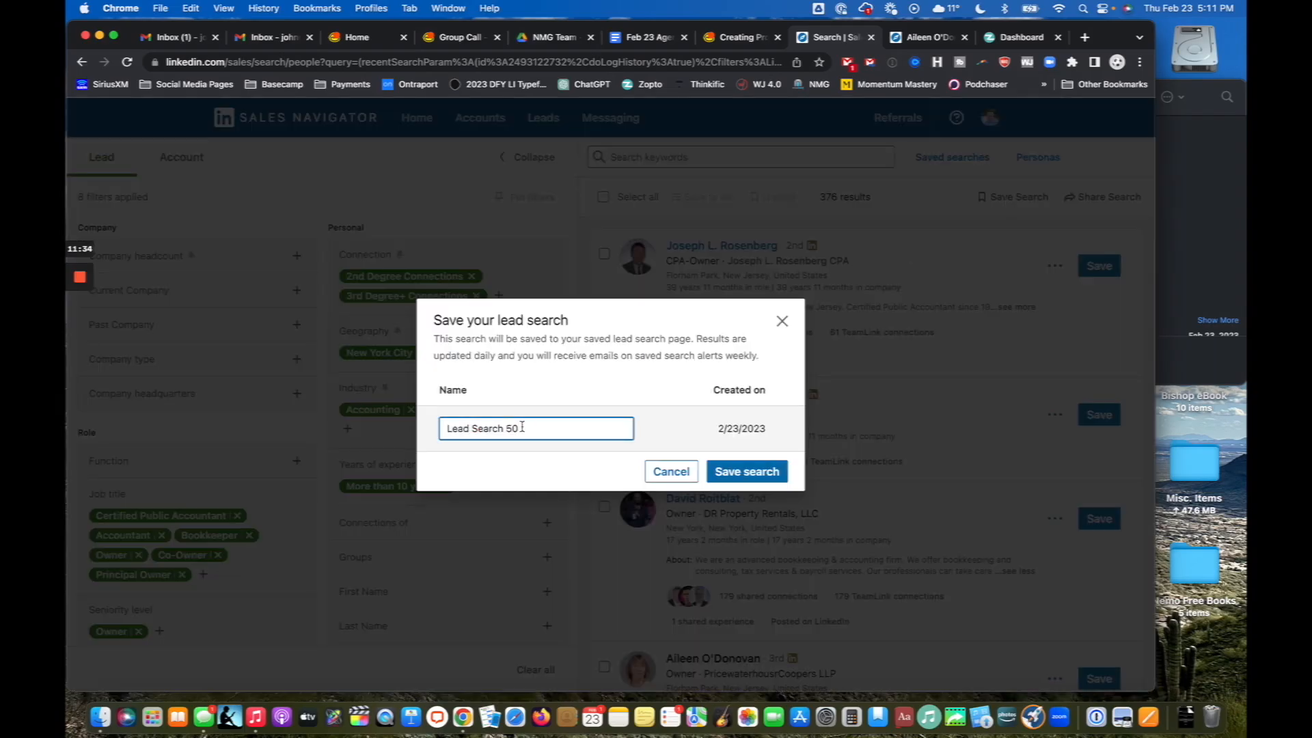
scroll(522, 427, up, 5)
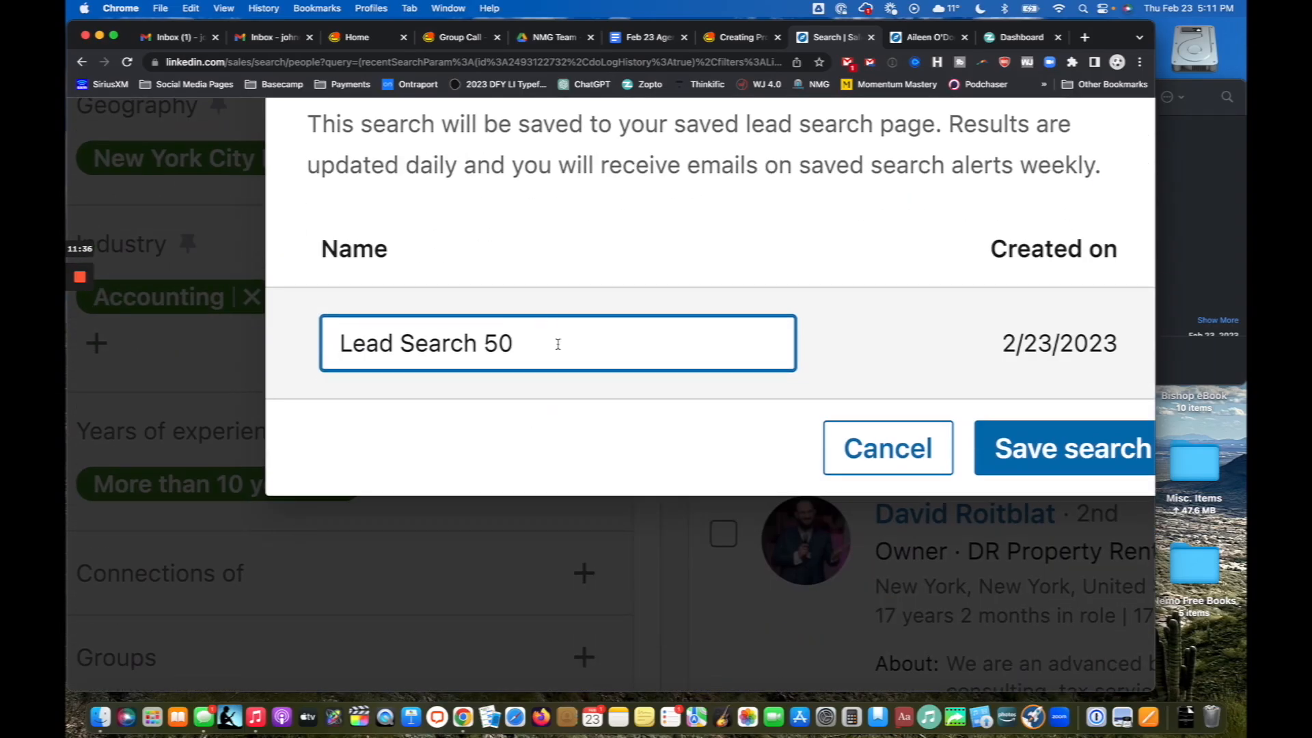
double_click(539, 428)
triple_click(557, 344)
text(NYC ABC Owners)
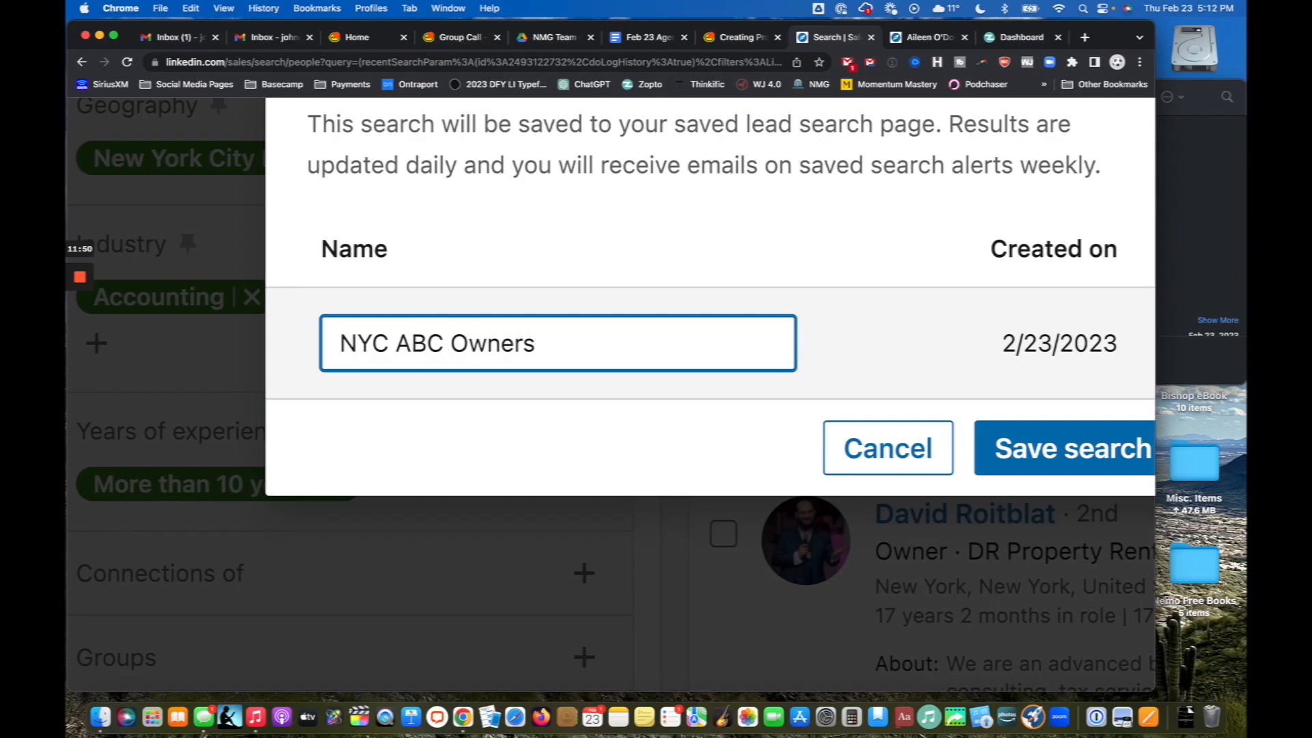
Step: Extend the saved search's name with 10+ Years after Owners
drag(443, 353, 398, 351)
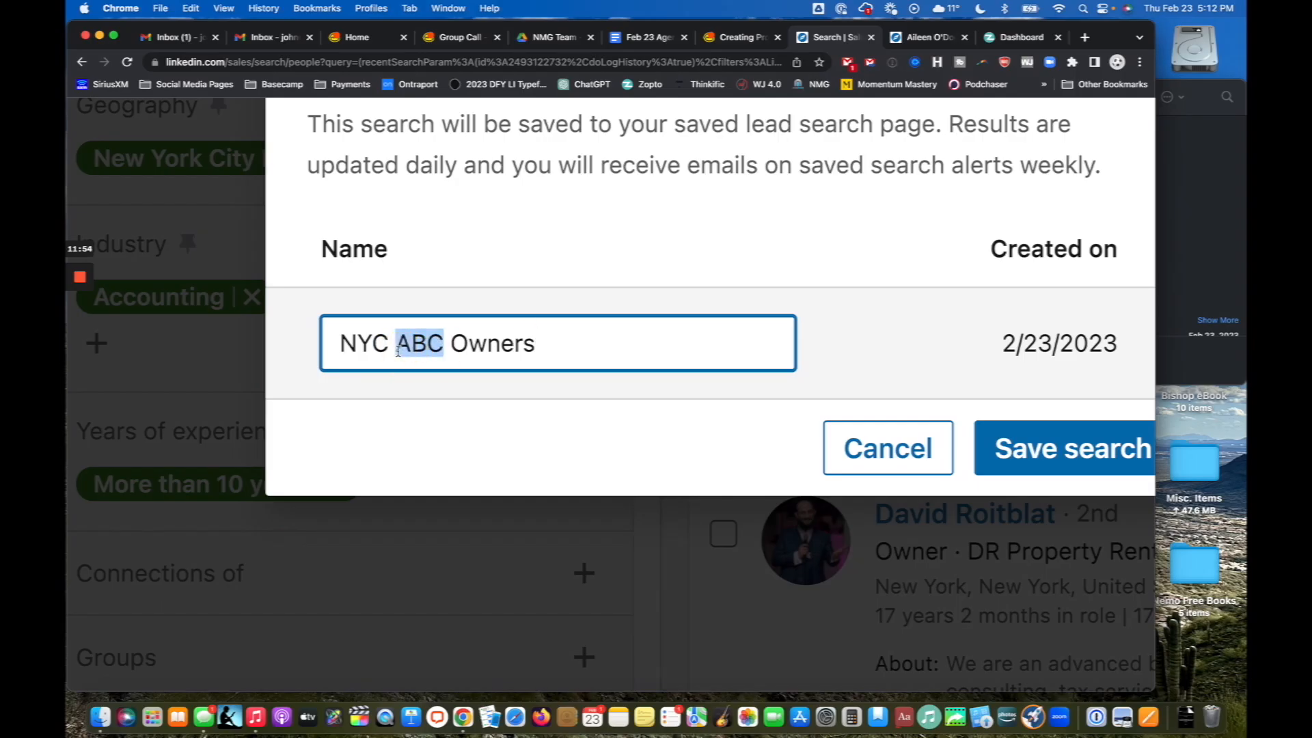
click(545, 344)
text(10+ Years)
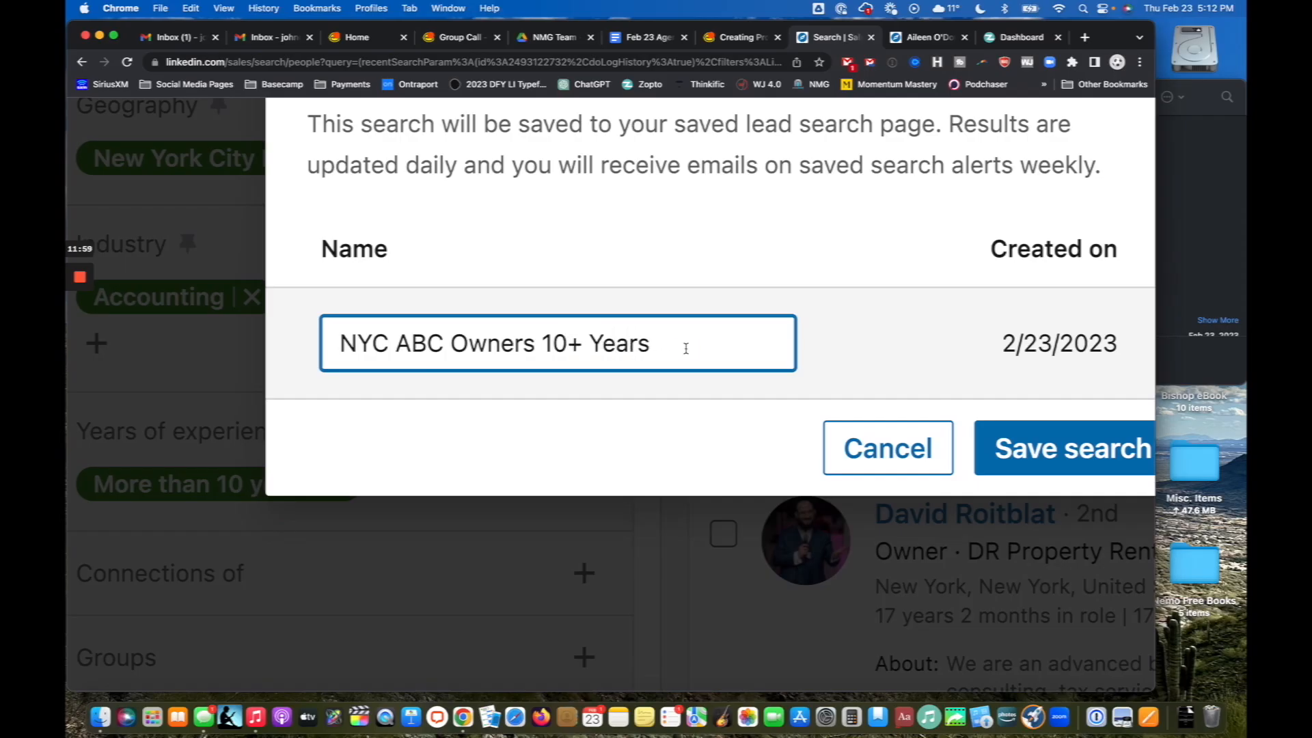
Step: Add the connection levels 2nd-3rd to the end of the saved search's name
drag(686, 349, 287, 339)
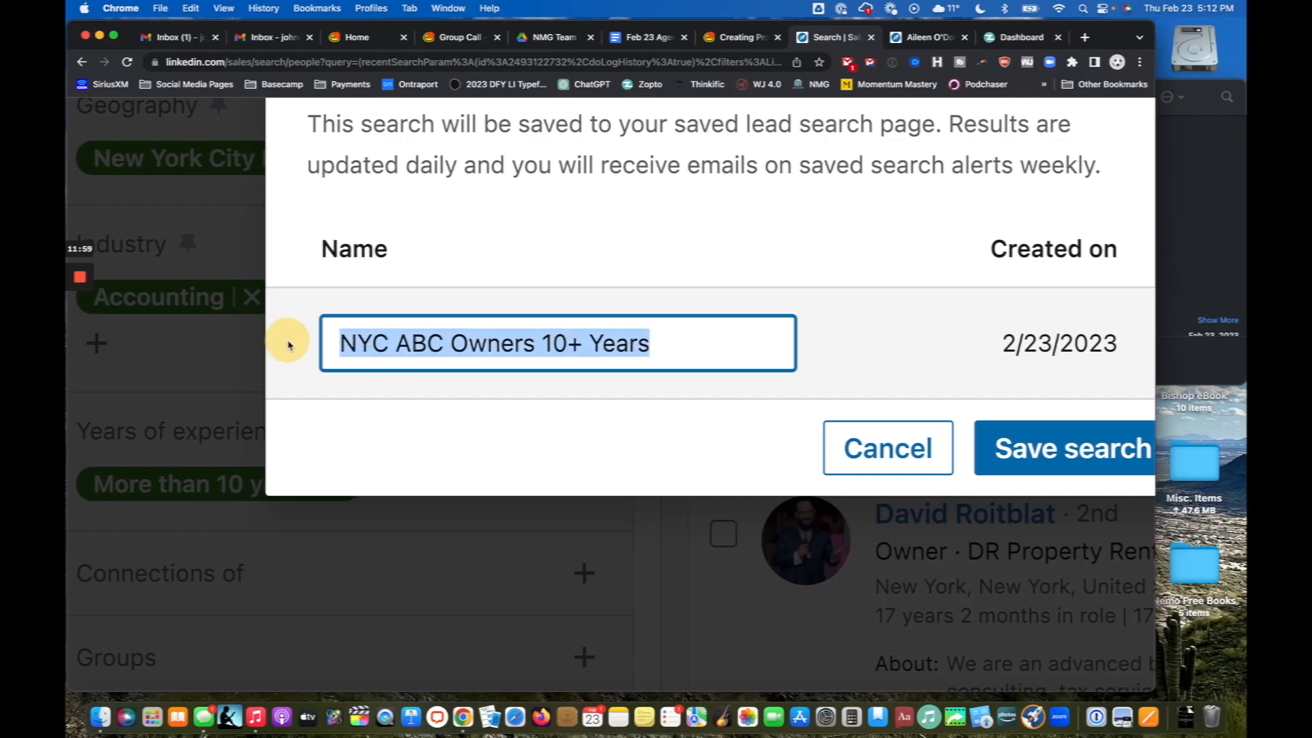
click(410, 342)
drag(395, 342, 536, 344)
click(443, 343)
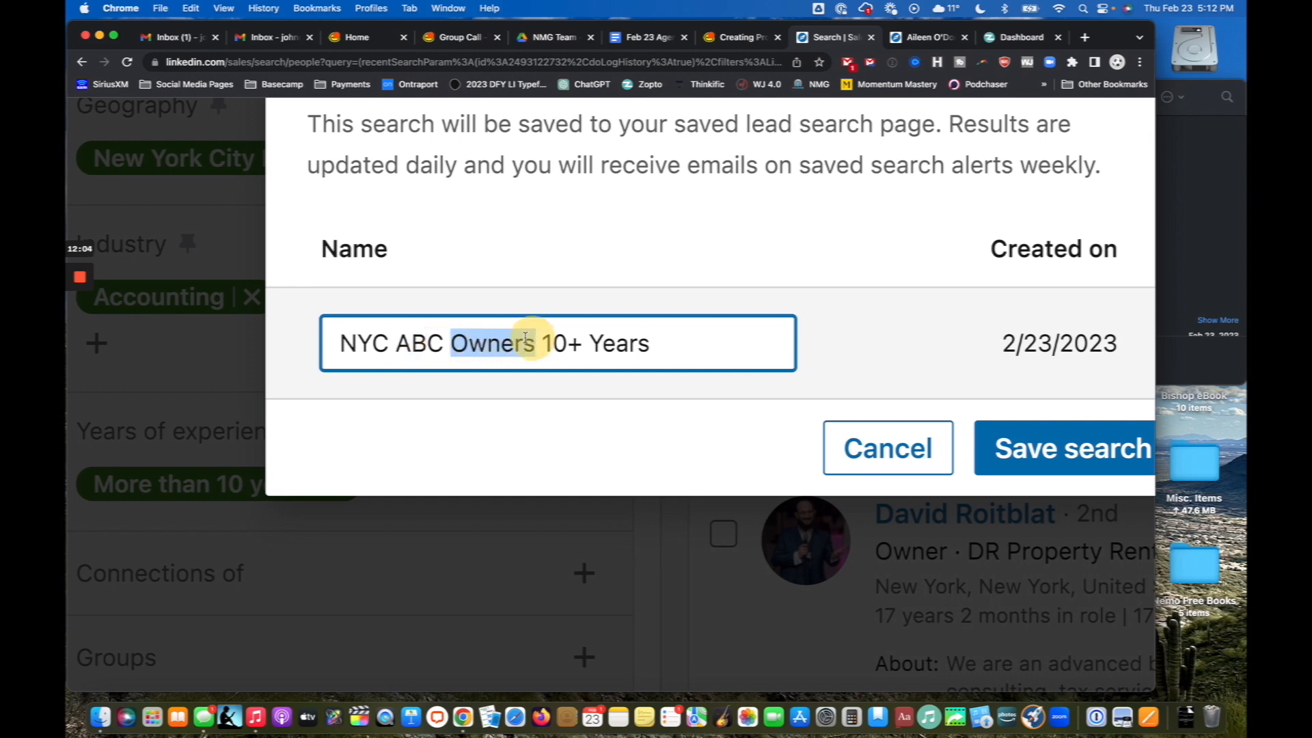
drag(403, 343, 321, 343)
click(565, 343)
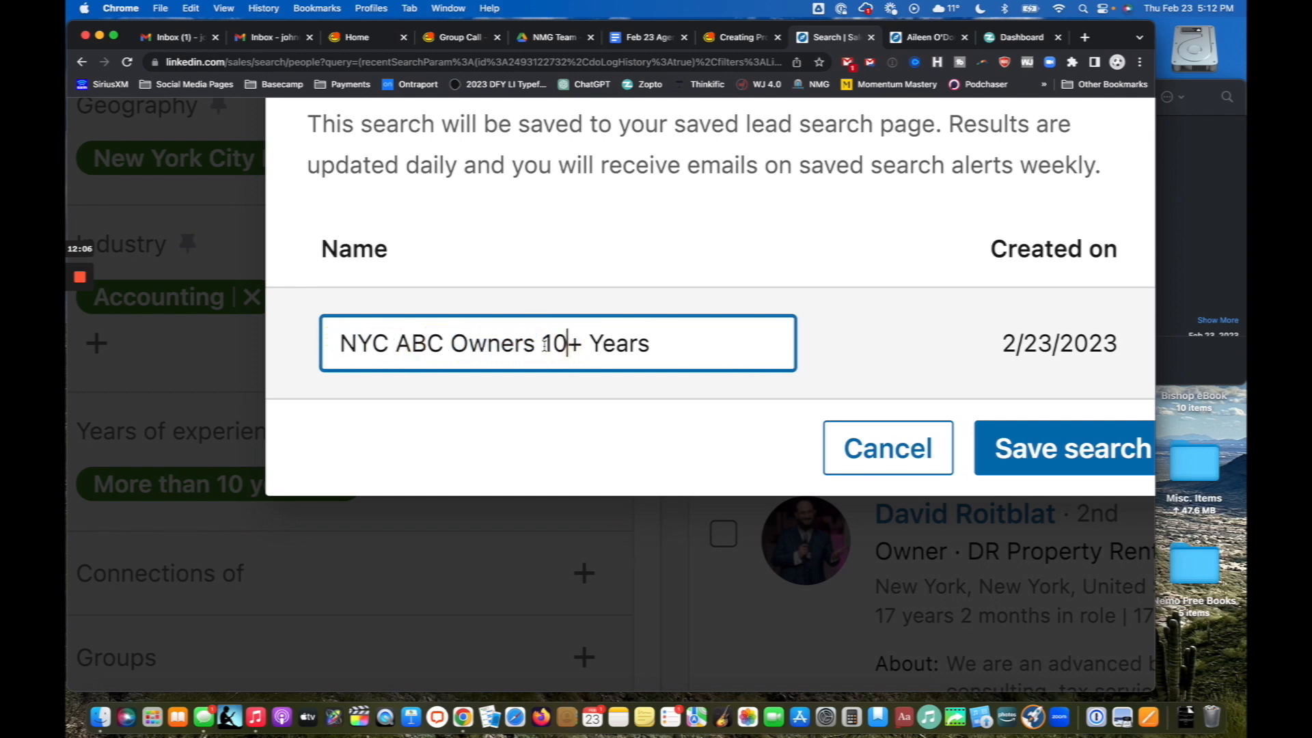
drag(542, 343, 675, 346)
click(673, 345)
text(- 2nd)
text(nd-)
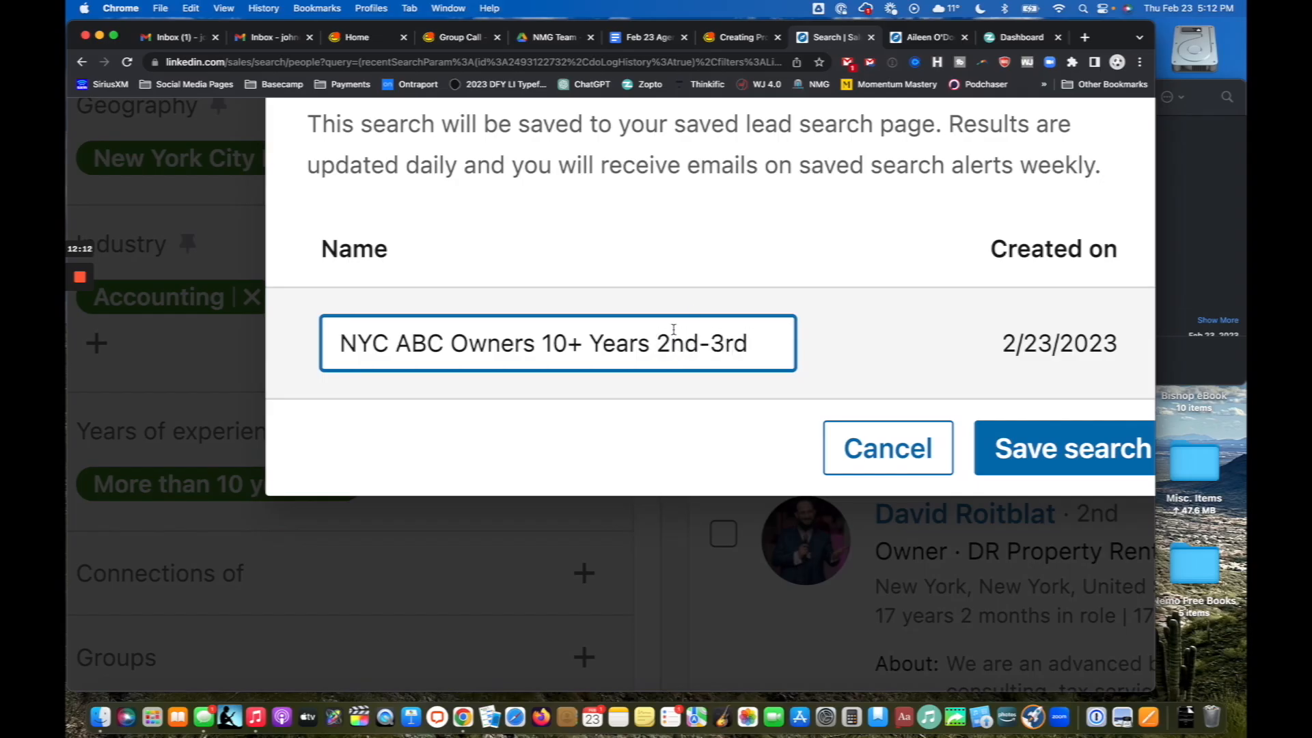
Step: Check each part of the name and save the lead search as NYC ABC Owners 10+ Years 2nd-3rd
drag(757, 349, 316, 344)
click(386, 345)
drag(445, 343, 562, 343)
drag(543, 344, 771, 343)
click(651, 343)
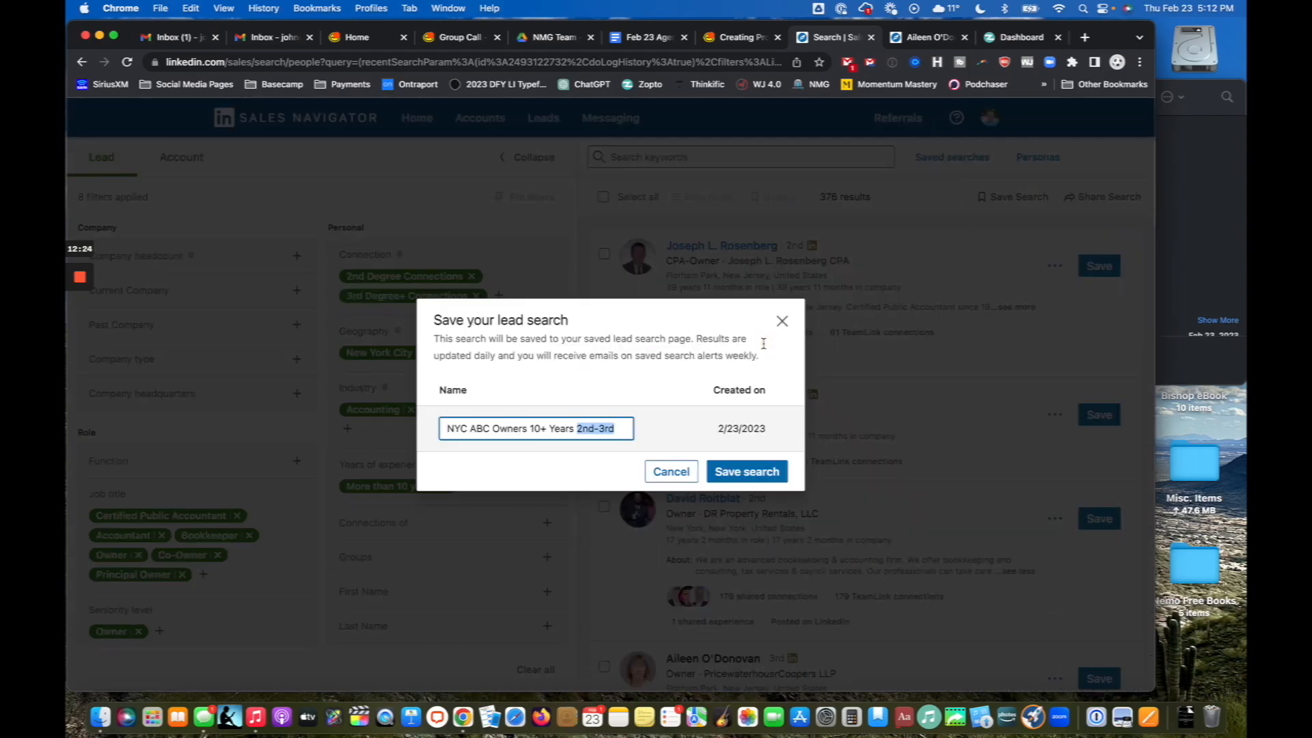
click(750, 471)
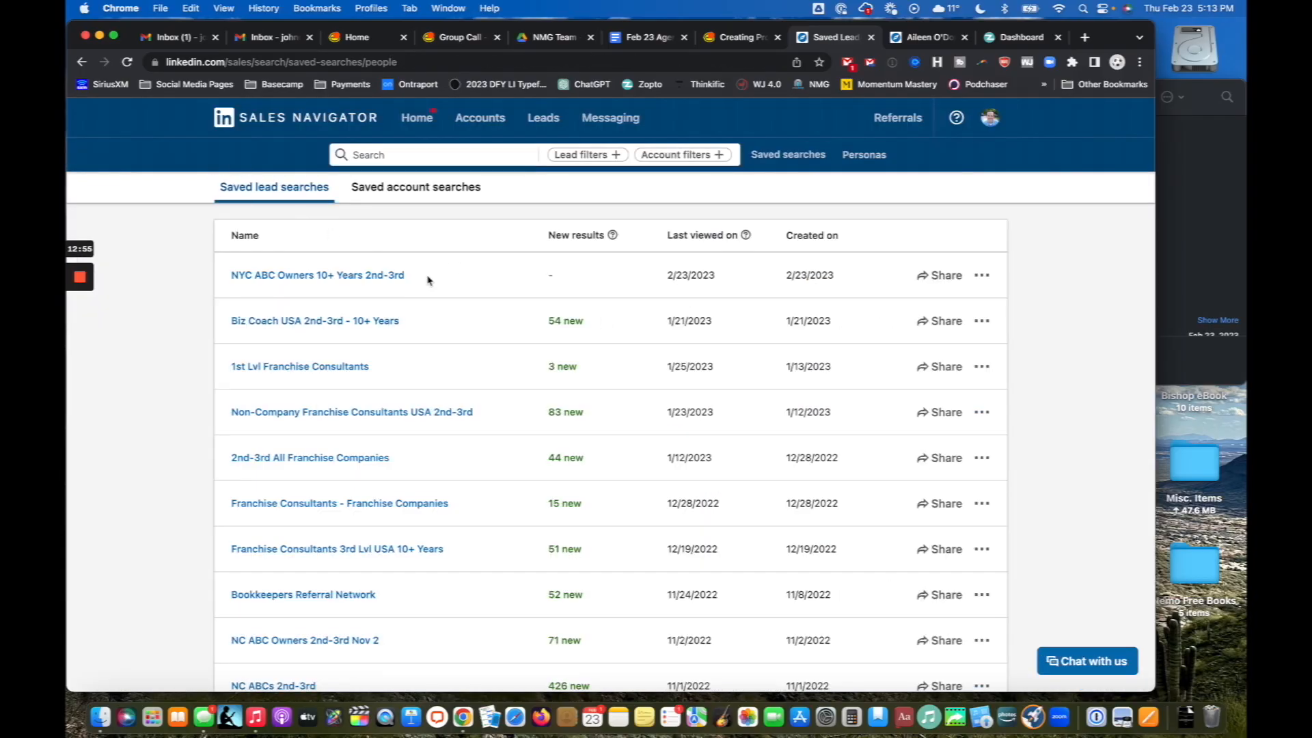
Step: Examine the saved lead searches and their new results, comparing the NYC ABC Owners, Biz Coach USA and 1st Lvl Franchise Consultants entries
scroll(428, 281, up, 5)
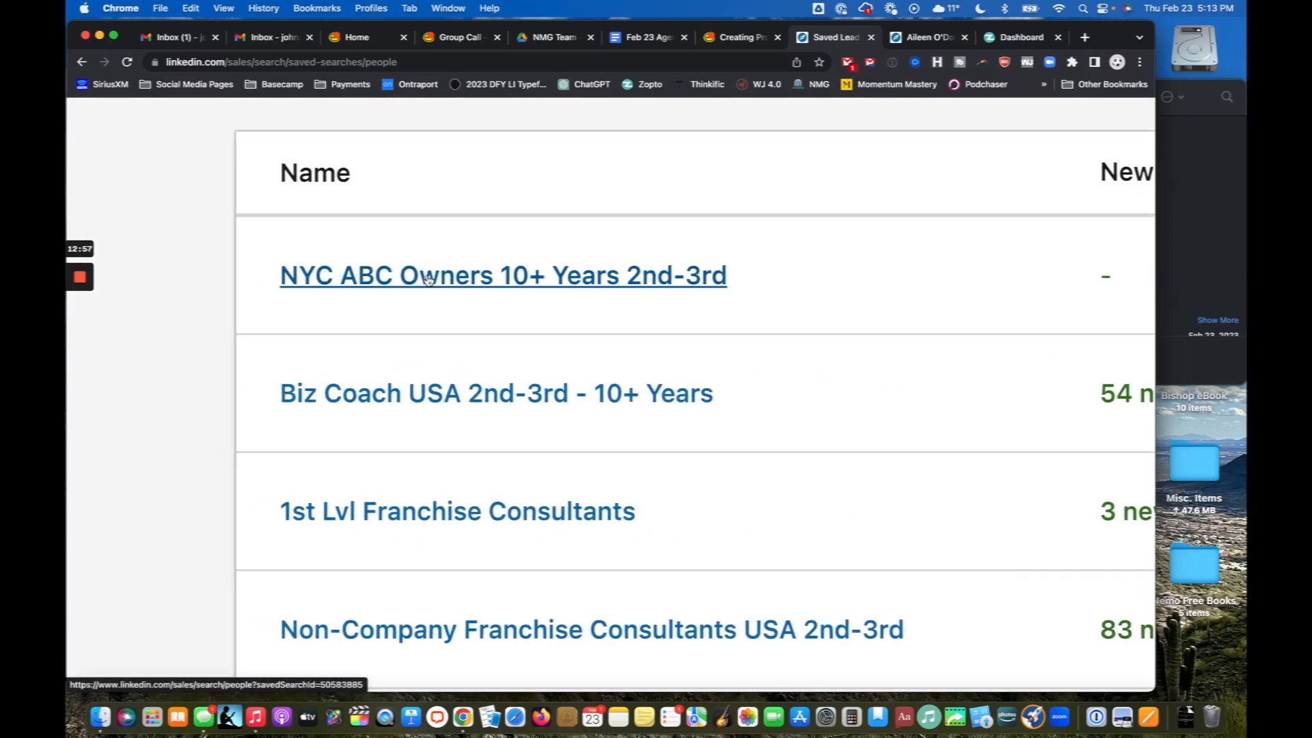
scroll(427, 280, right, 3)
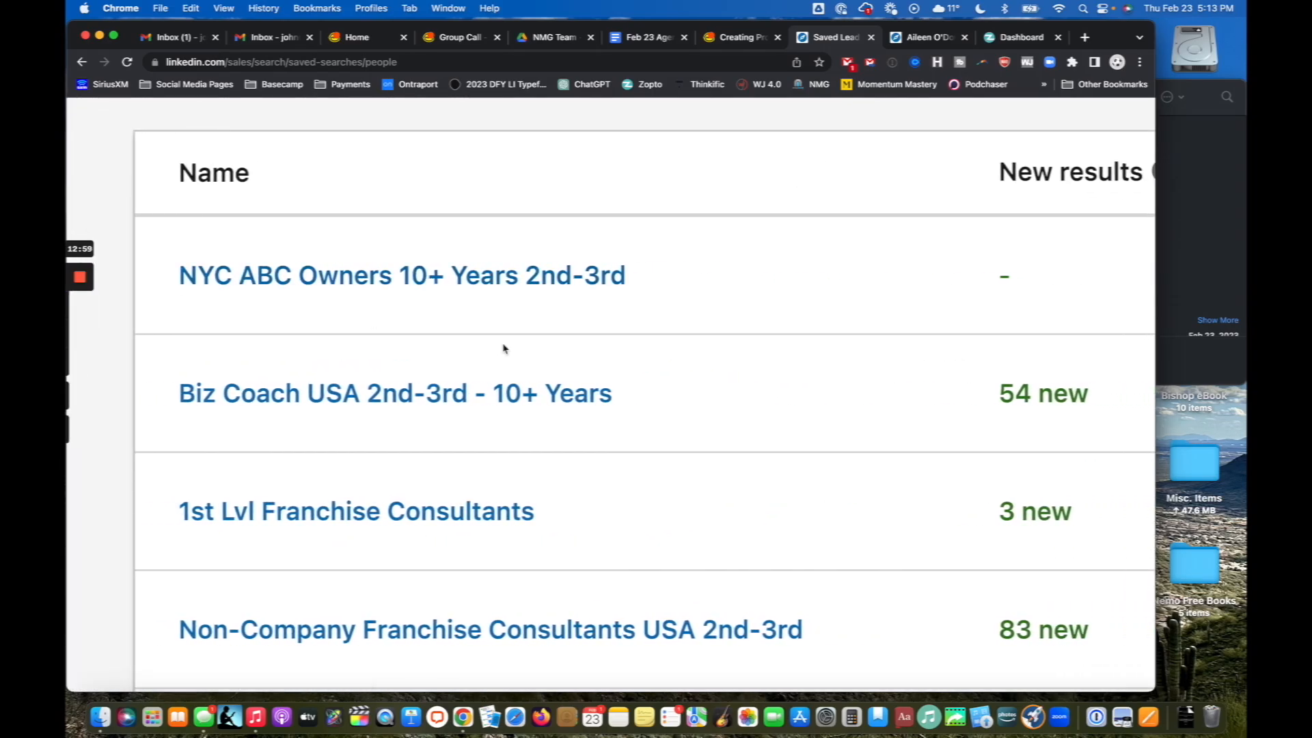
scroll(504, 349, right, 2)
scroll(503, 349, left, 1)
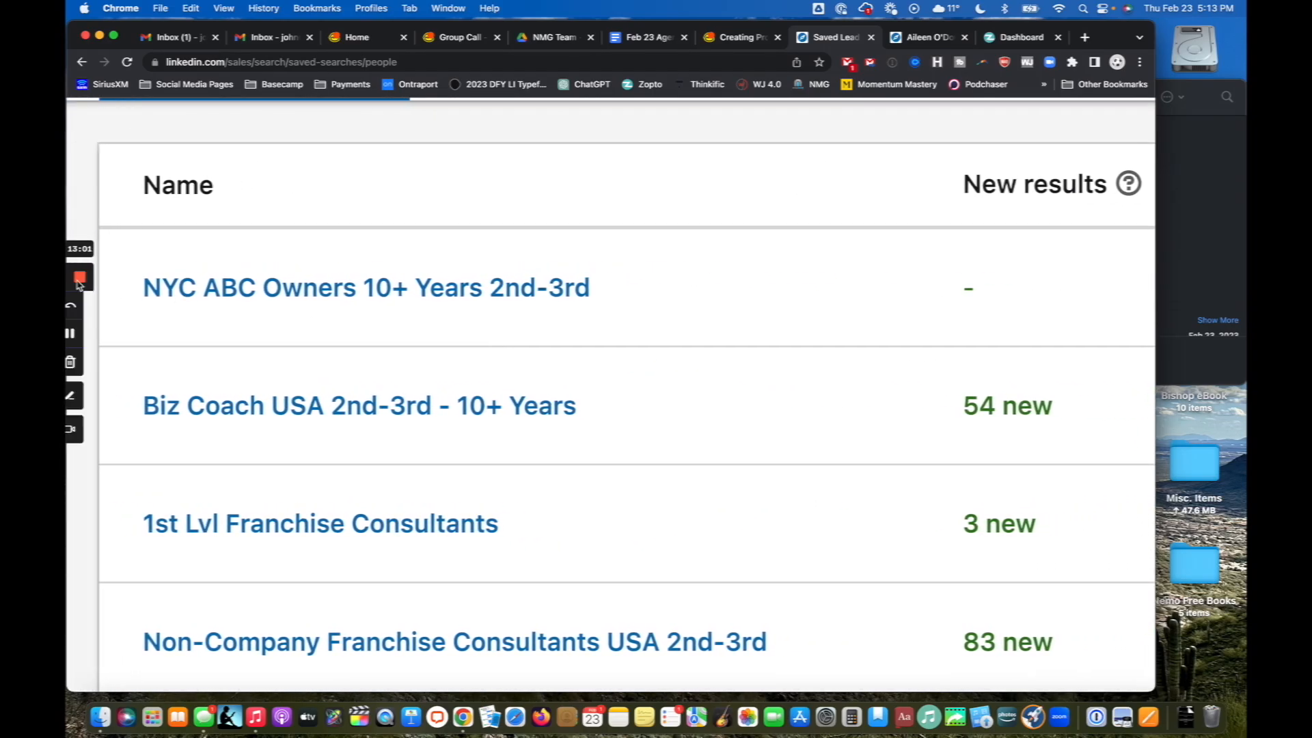
click(70, 395)
mouse_move(913, 135)
mouse_down()
mouse_move(1070, 271)
mouse_move(882, 103)
mouse_up()
drag(148, 327, 610, 323)
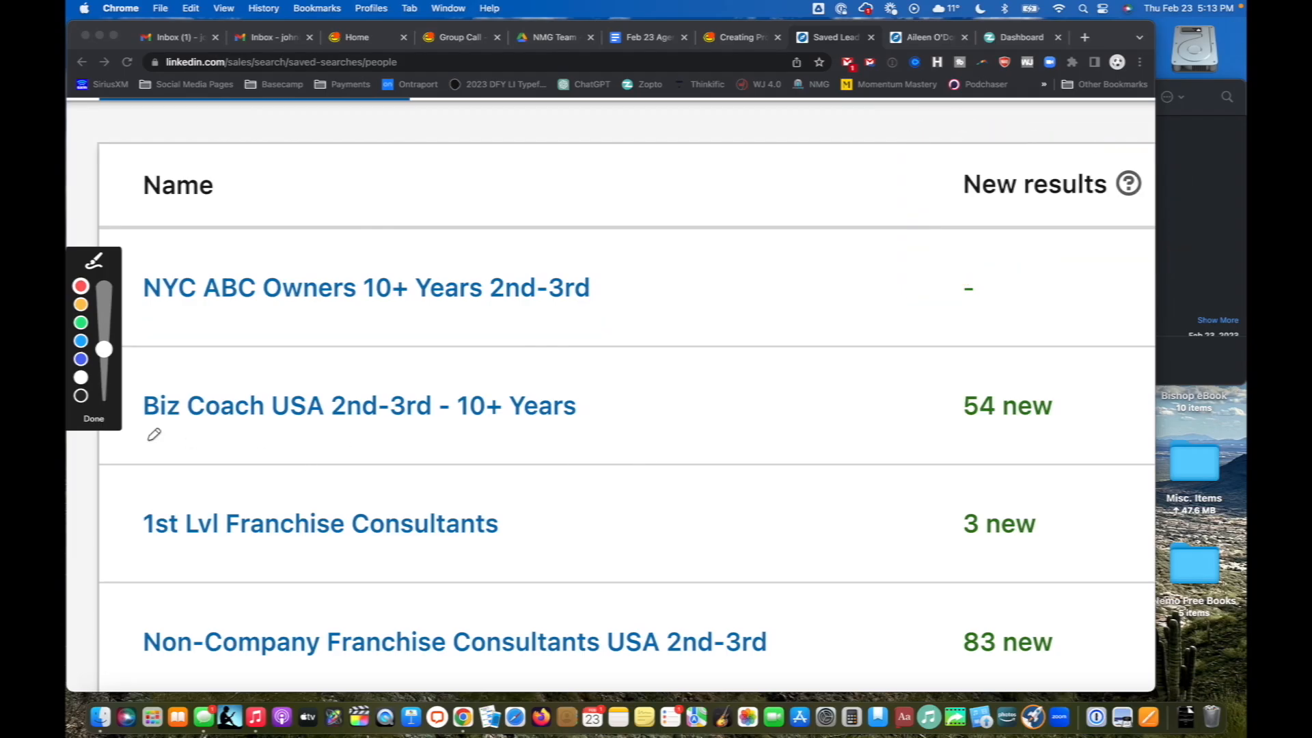
drag(129, 440, 595, 433)
mouse_move(1048, 369)
mouse_down()
mouse_move(902, 390)
mouse_move(1104, 342)
mouse_move(998, 354)
mouse_up()
mouse_move(1010, 428)
mouse_down()
mouse_move(644, 401)
mouse_move(622, 388)
mouse_move(701, 424)
mouse_up()
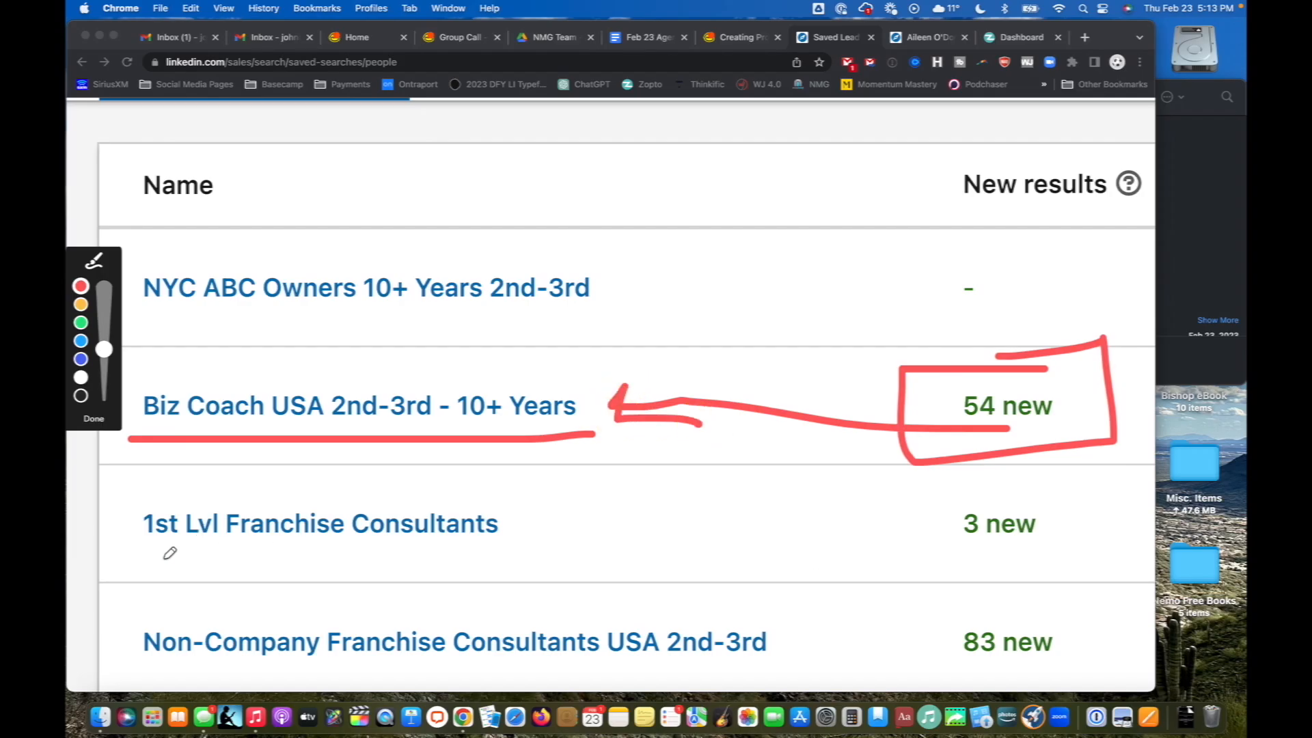
mouse_move(120, 552)
mouse_down()
mouse_move(588, 548)
mouse_move(337, 469)
mouse_move(91, 552)
mouse_move(198, 557)
mouse_up()
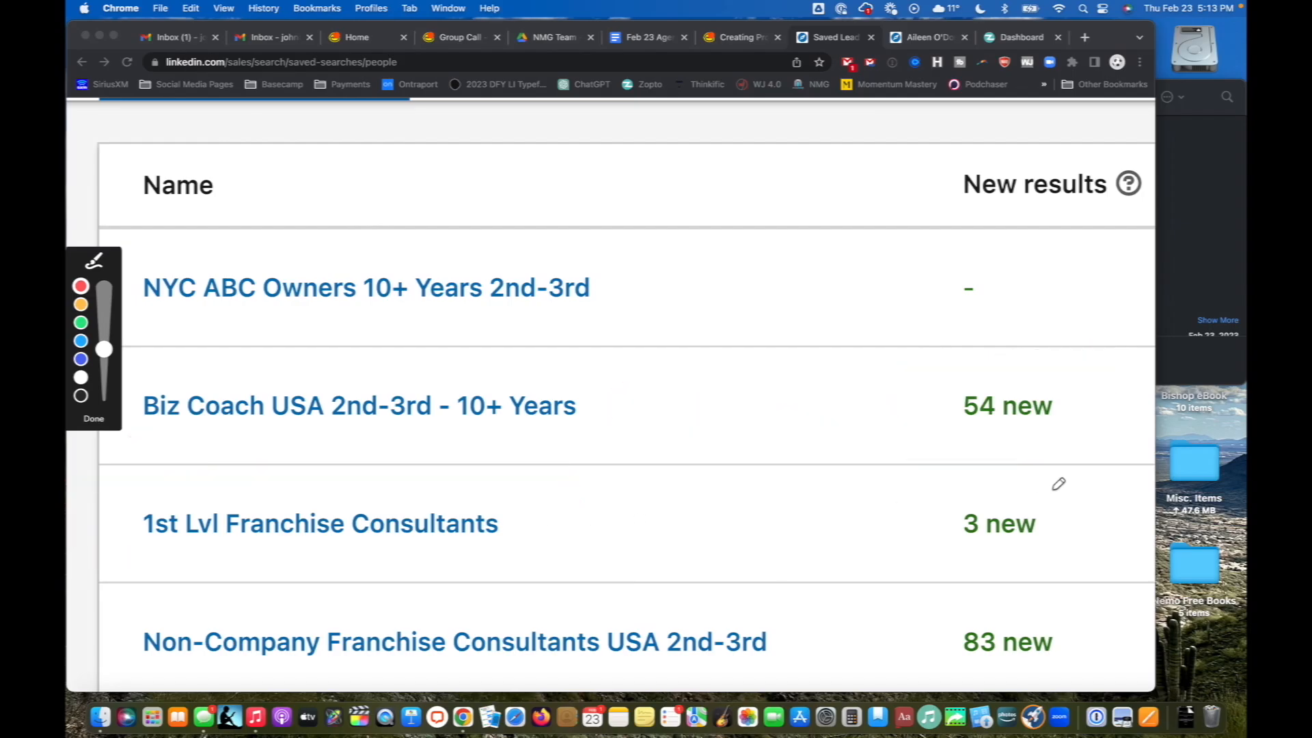
mouse_move(1058, 484)
mouse_down()
mouse_move(913, 486)
mouse_move(1011, 601)
mouse_move(1088, 491)
mouse_up()
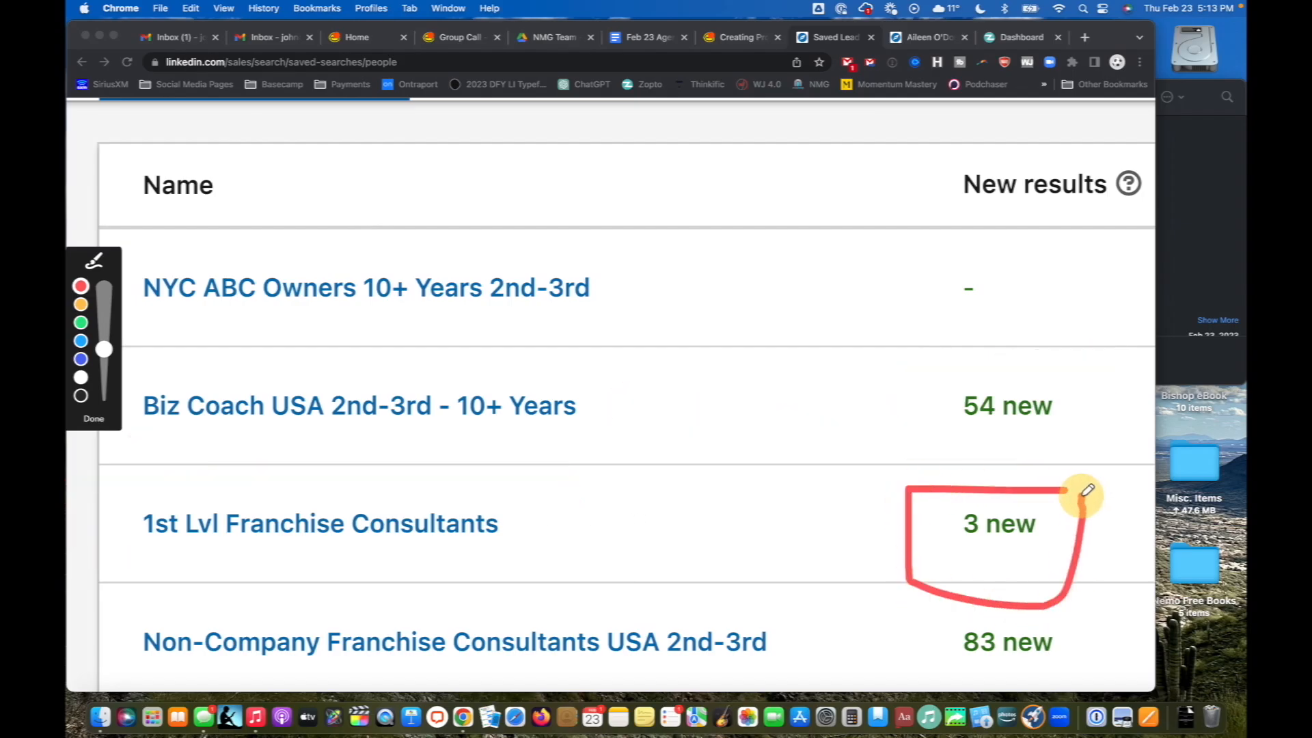
drag(943, 552, 1084, 552)
mouse_move(932, 449)
mouse_down()
mouse_move(965, 485)
mouse_move(927, 466)
mouse_move(961, 492)
mouse_up()
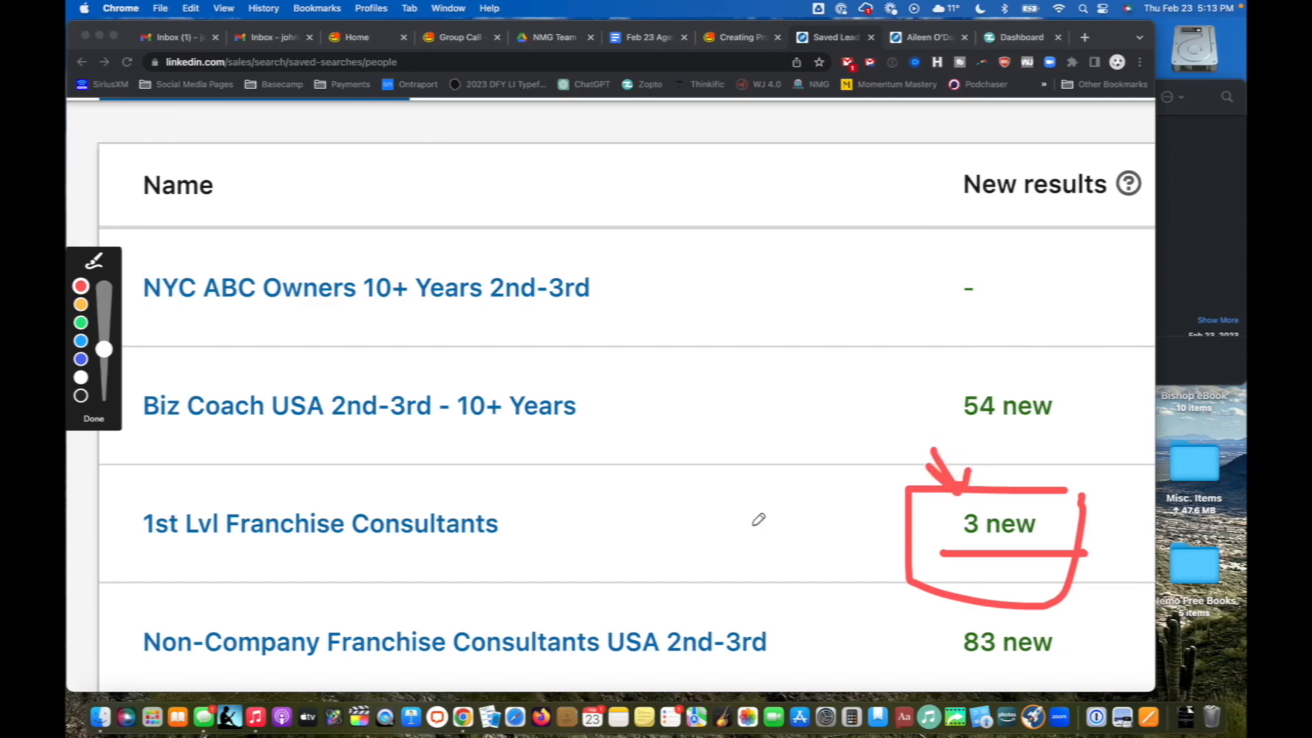
key(Escape)
Step: Open the new results of the saved search Biz Coach USA 2nd-3rd - 10+ Years
click(572, 328)
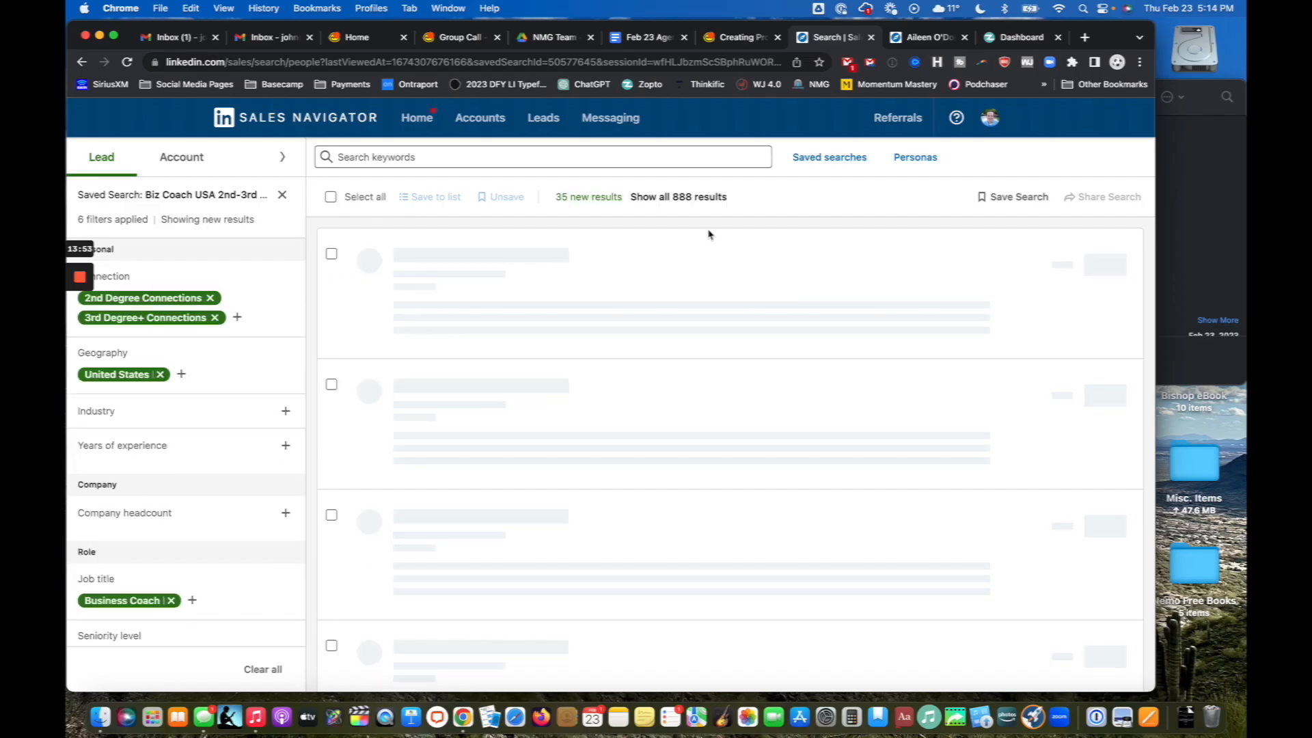
scroll(594, 200, up, 5)
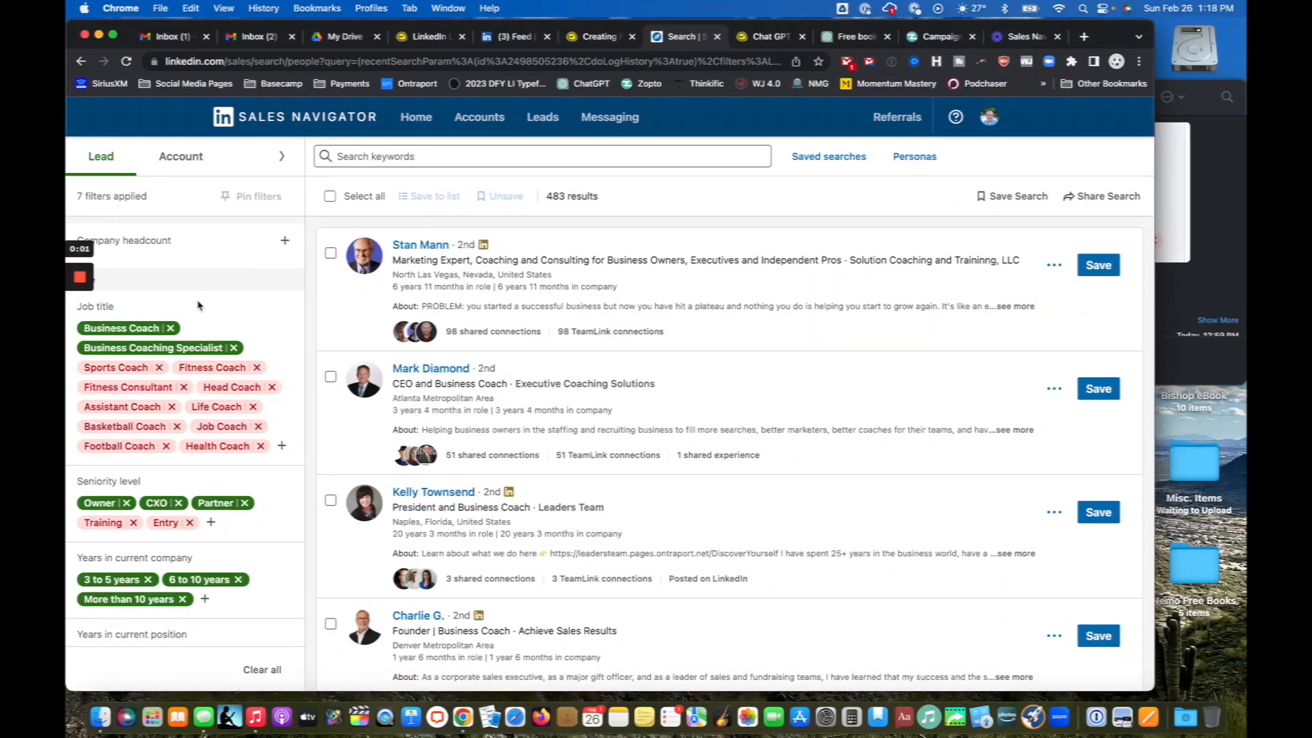
Step: Examine the included and excluded job titles in the filters of the business coach lead search
scroll(198, 302, up, 5)
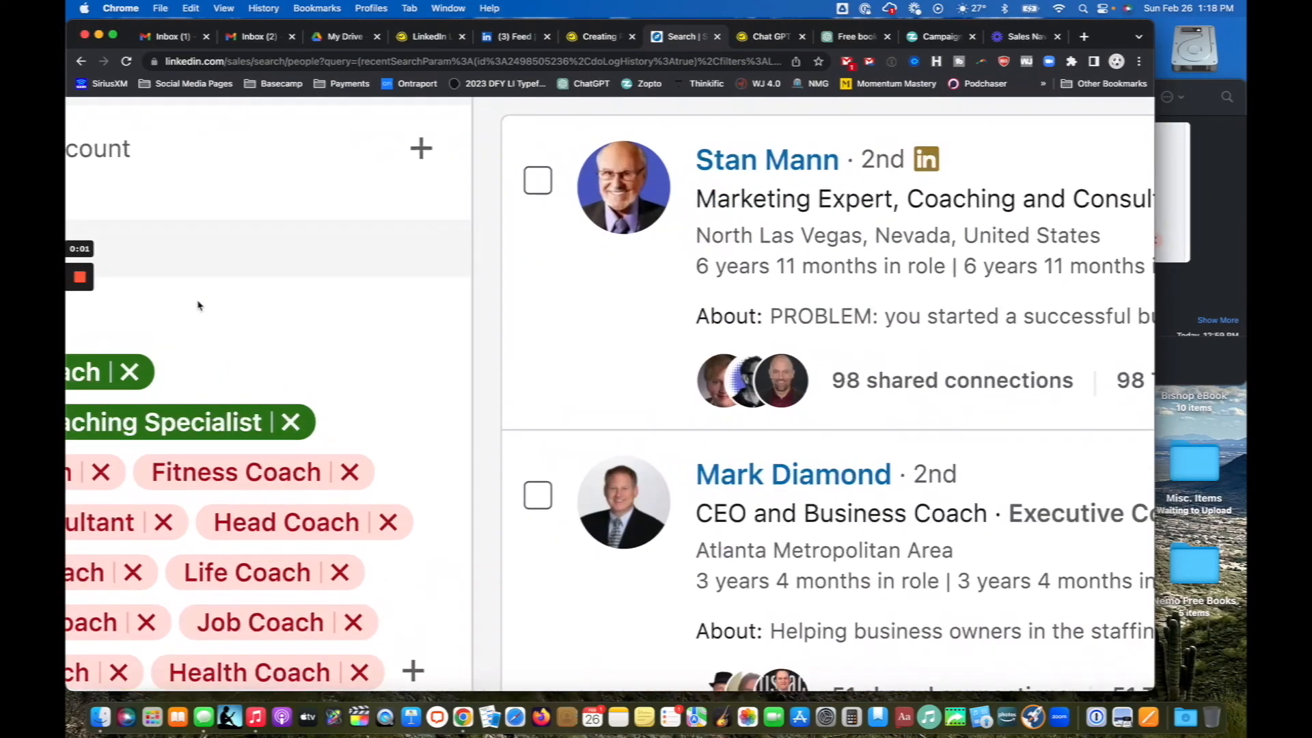
scroll(198, 302, left, 3)
scroll(198, 302, down, 3)
scroll(198, 296, up, 2)
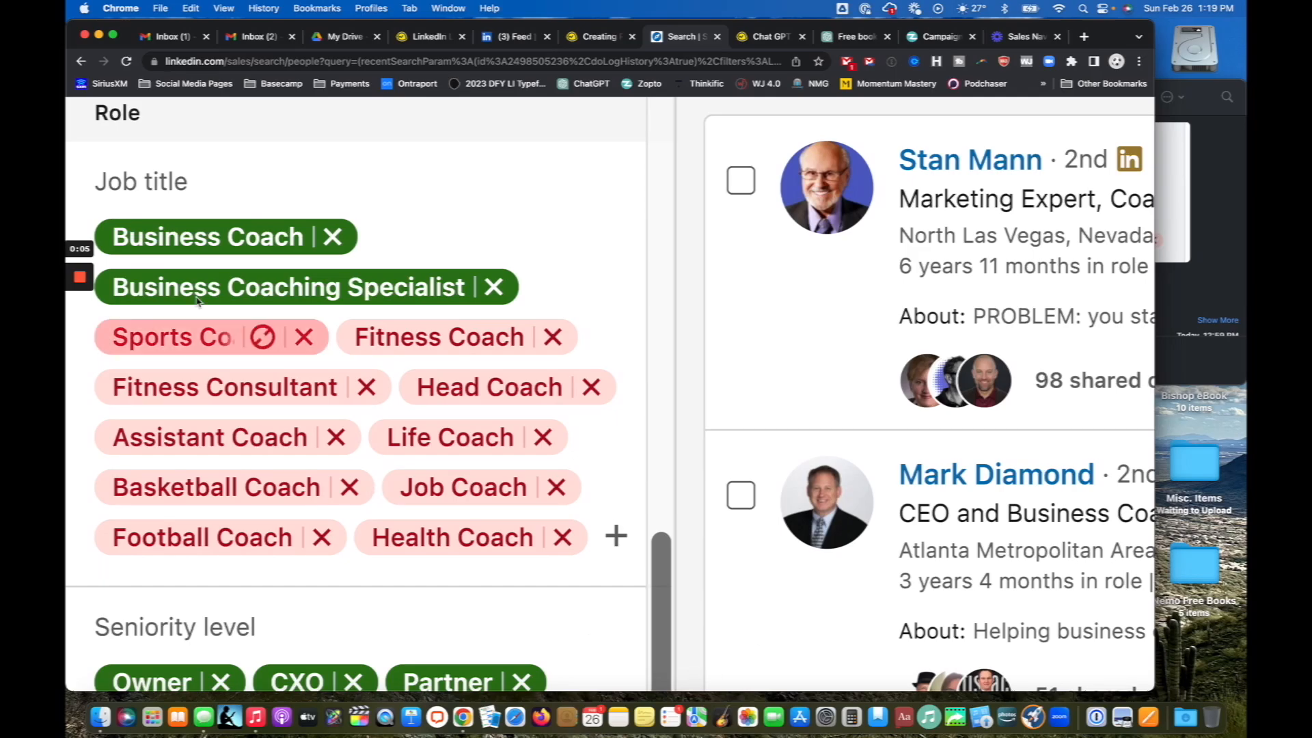
mouse_move(80, 328)
click(81, 398)
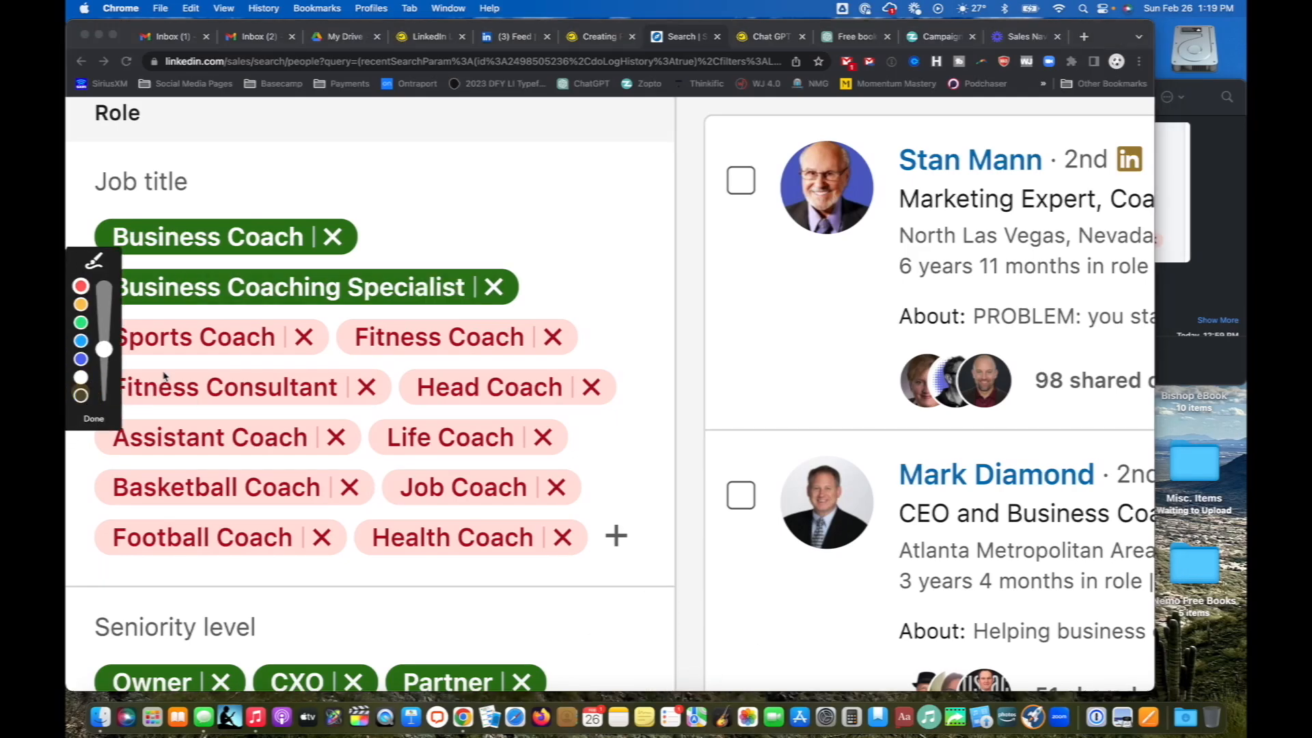
mouse_move(141, 362)
mouse_down()
mouse_move(314, 357)
mouse_move(599, 389)
mouse_move(609, 420)
mouse_move(628, 422)
mouse_up()
drag(645, 480, 616, 480)
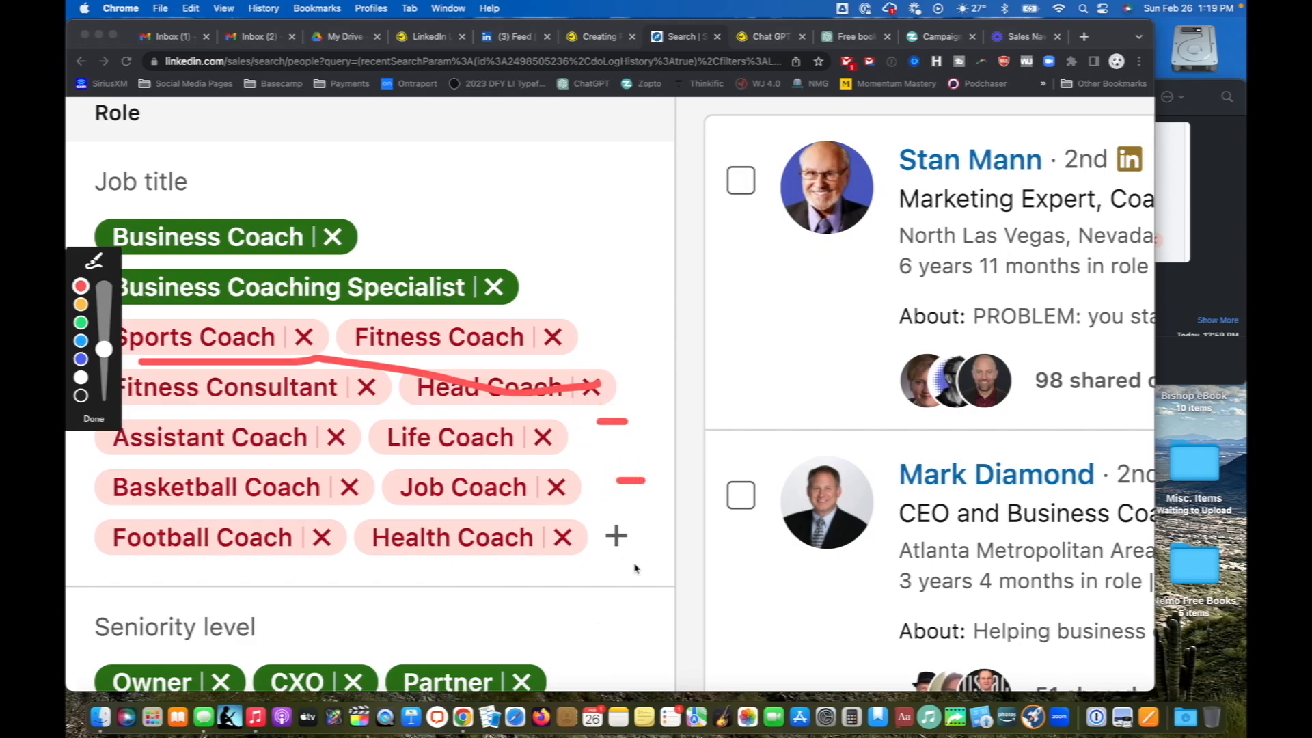
drag(637, 563, 456, 561)
click(95, 418)
click(661, 404)
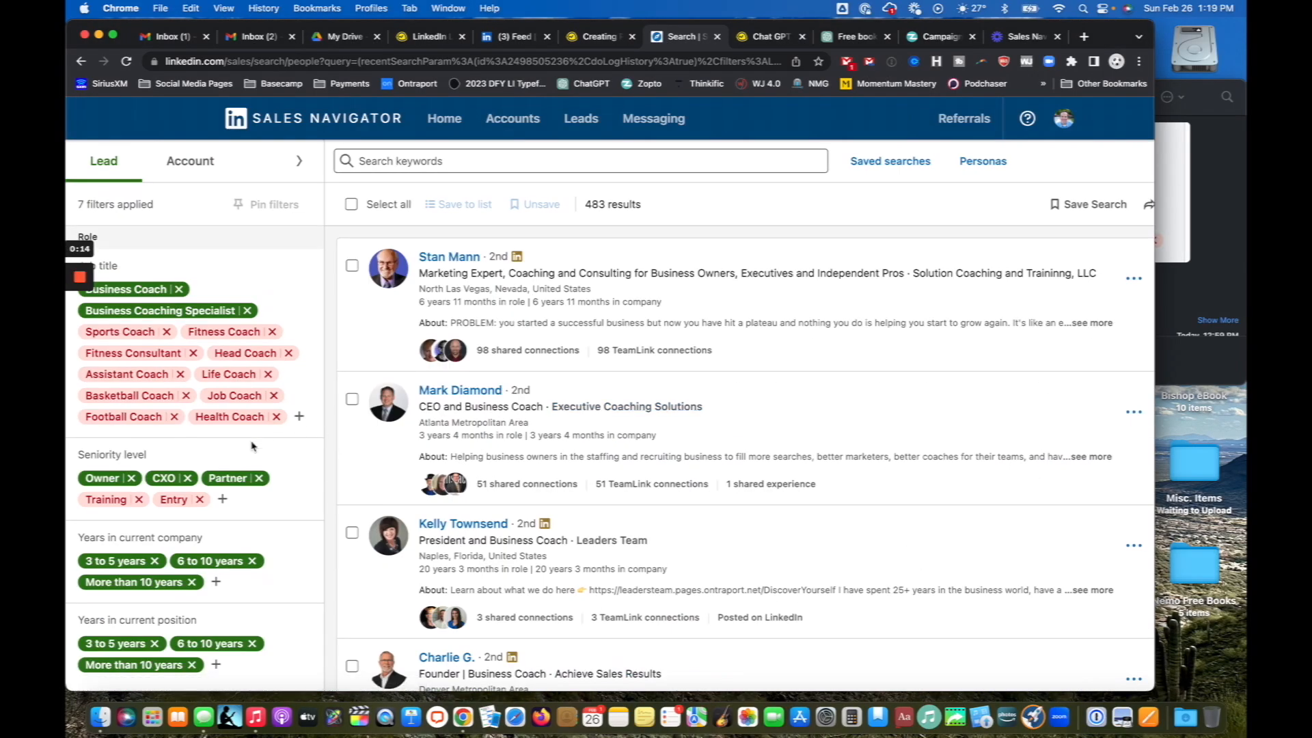
Step: Remove the Health Coach exclusion from the job title filter of the business coach search
click(276, 416)
scroll(196, 431, left, 3)
scroll(196, 435, up, 3)
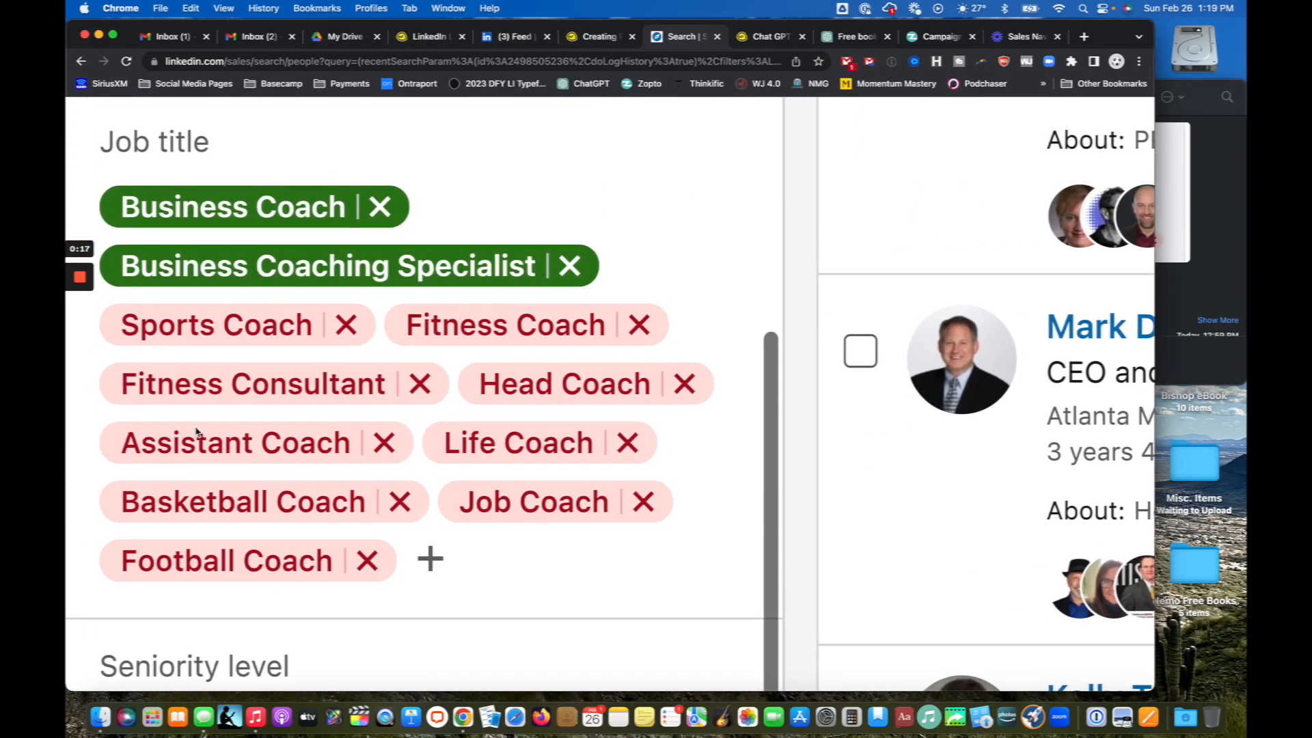
Step: Search the job titles for "coach" and exclude Health Coach from the business coach search
scroll(196, 438, down, 2)
click(431, 463)
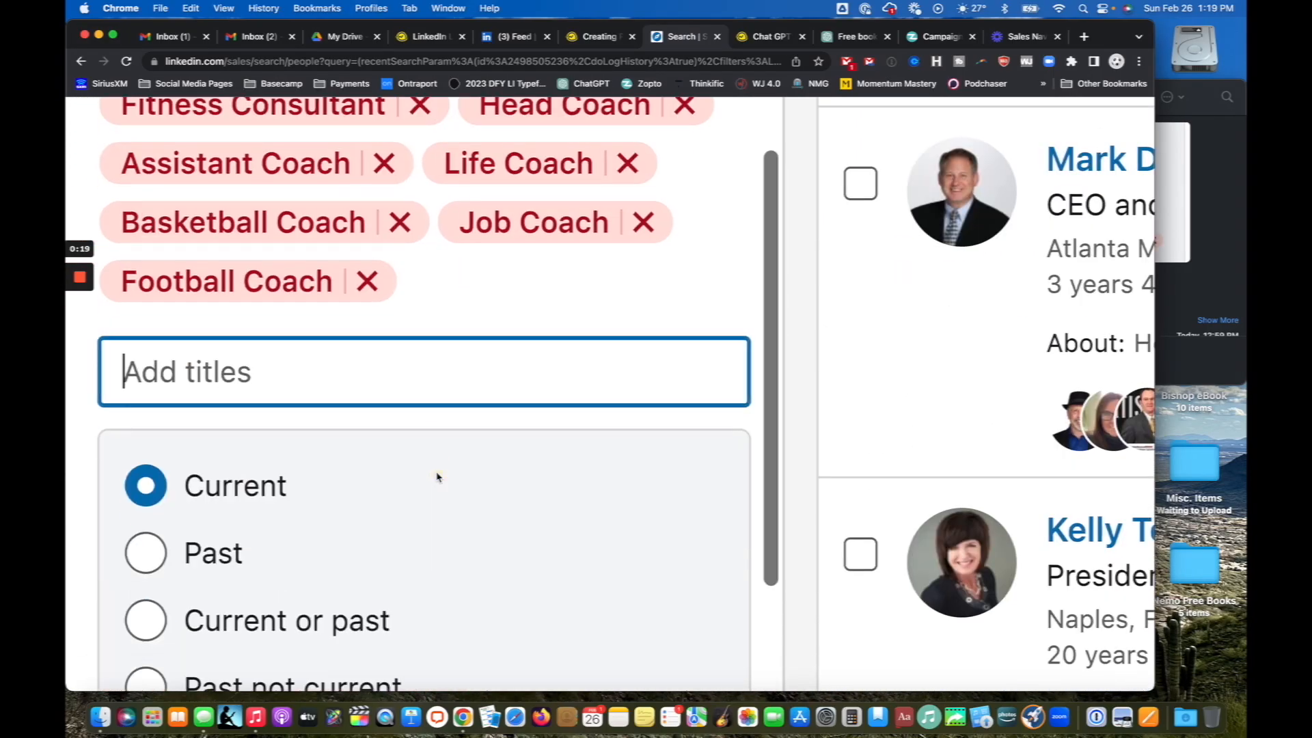
text(coach)
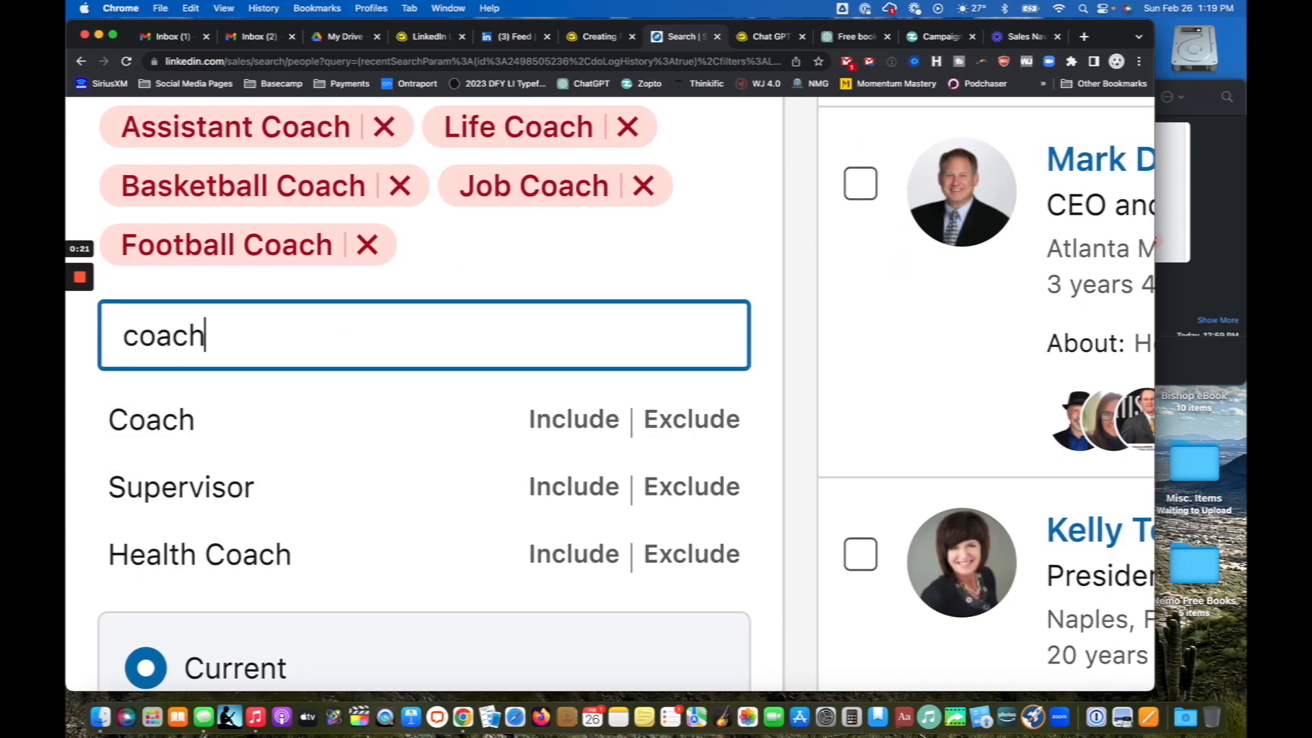
scroll(283, 419, down, 2)
scroll(284, 419, down, 2)
scroll(283, 419, up, 3)
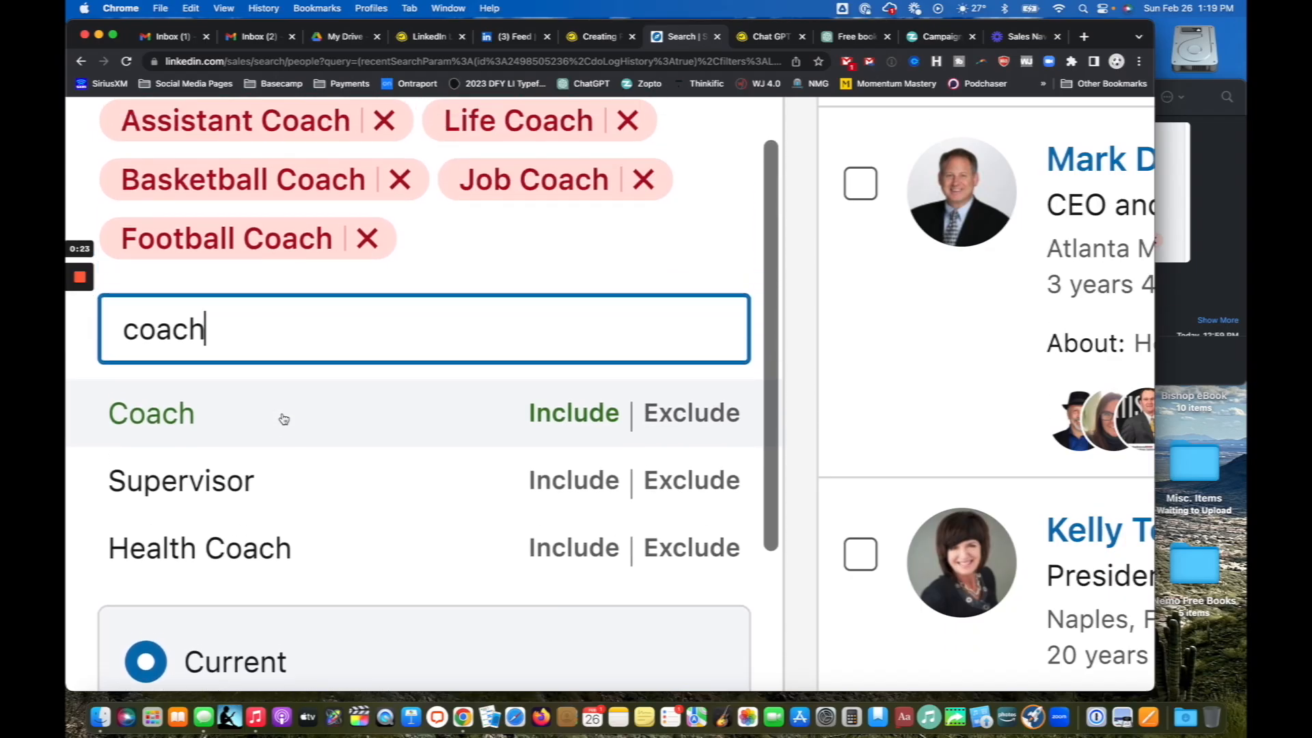
scroll(479, 472, down, 1)
click(683, 502)
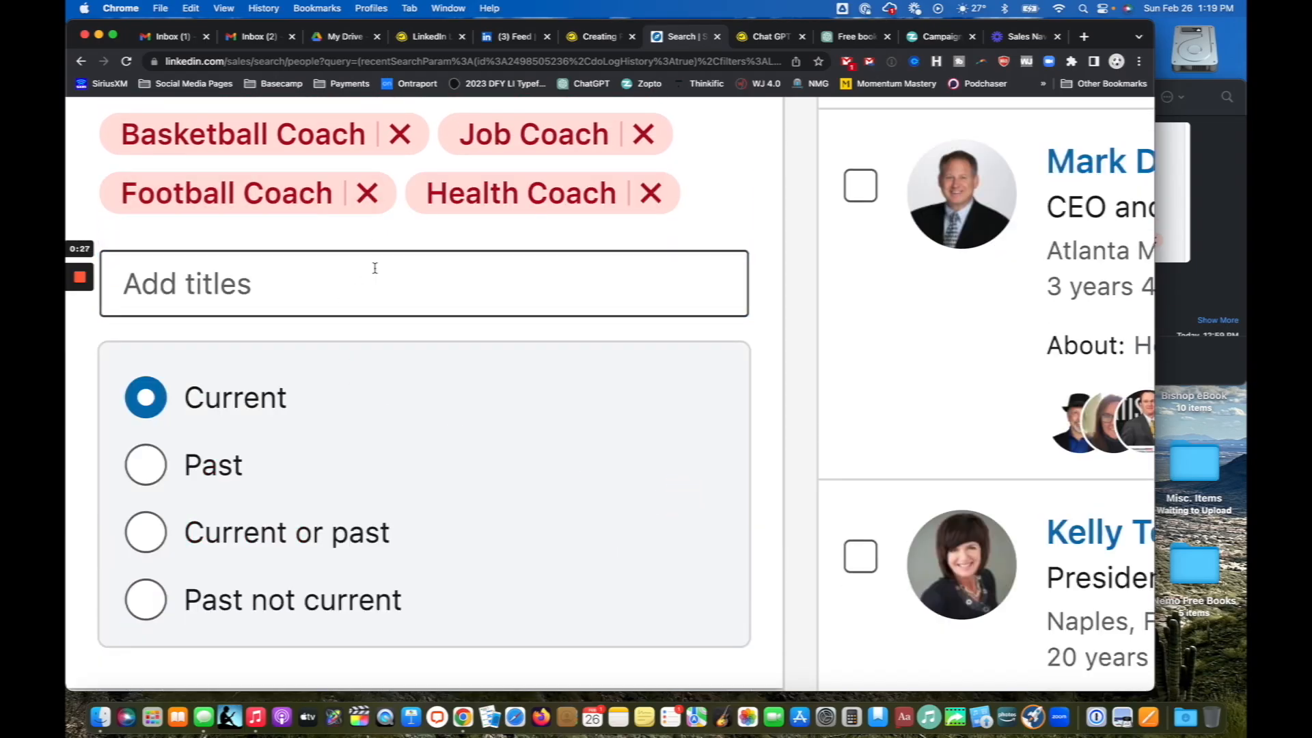
scroll(375, 266, up, 2)
scroll(363, 294, up, 2)
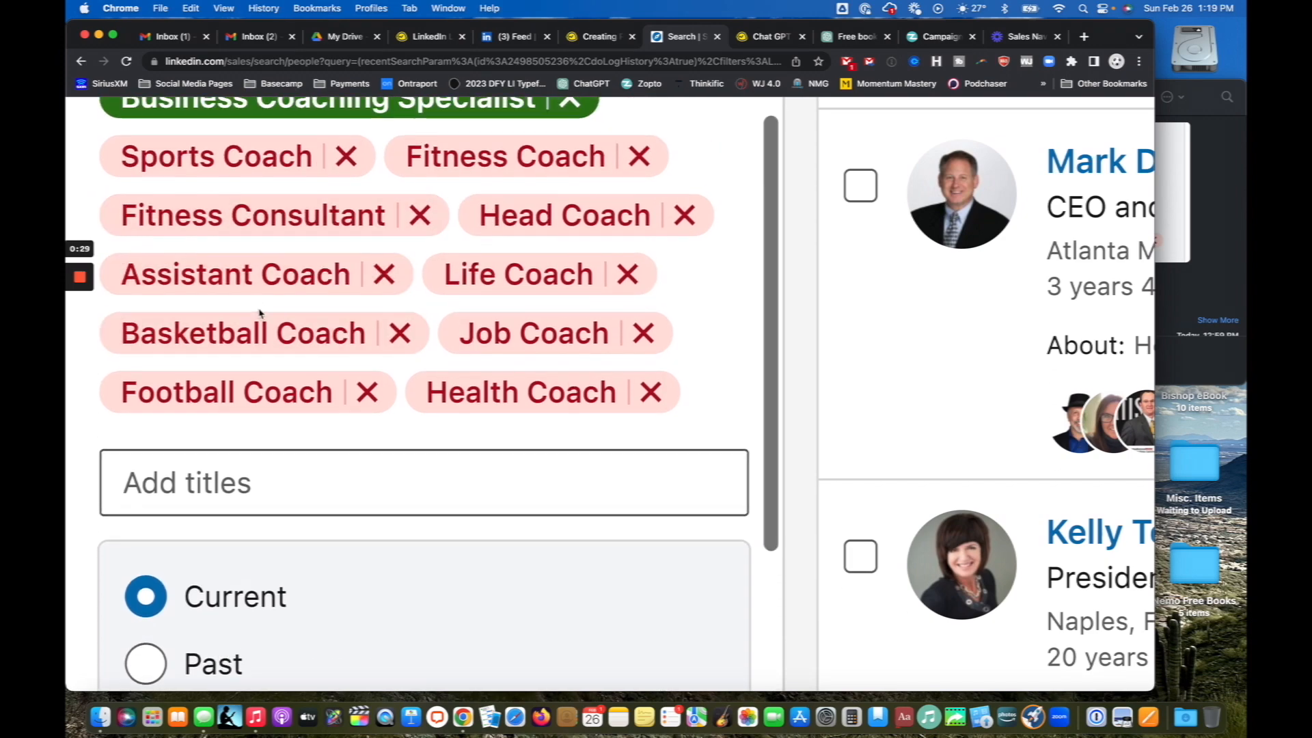
scroll(273, 311, up, 3)
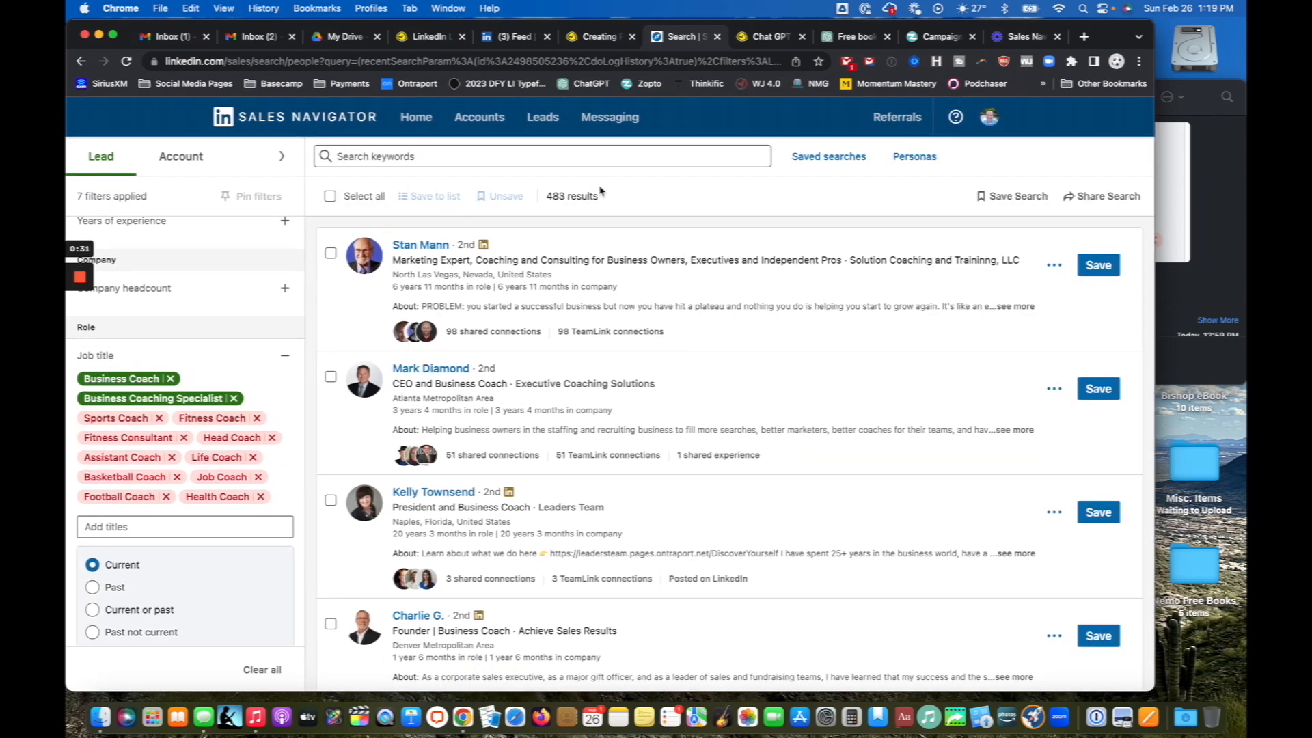
Step: Run the lead search with the Boolean keywords NOT "Sports" OR "Fitness" OR "Health"
triple_click(582, 196)
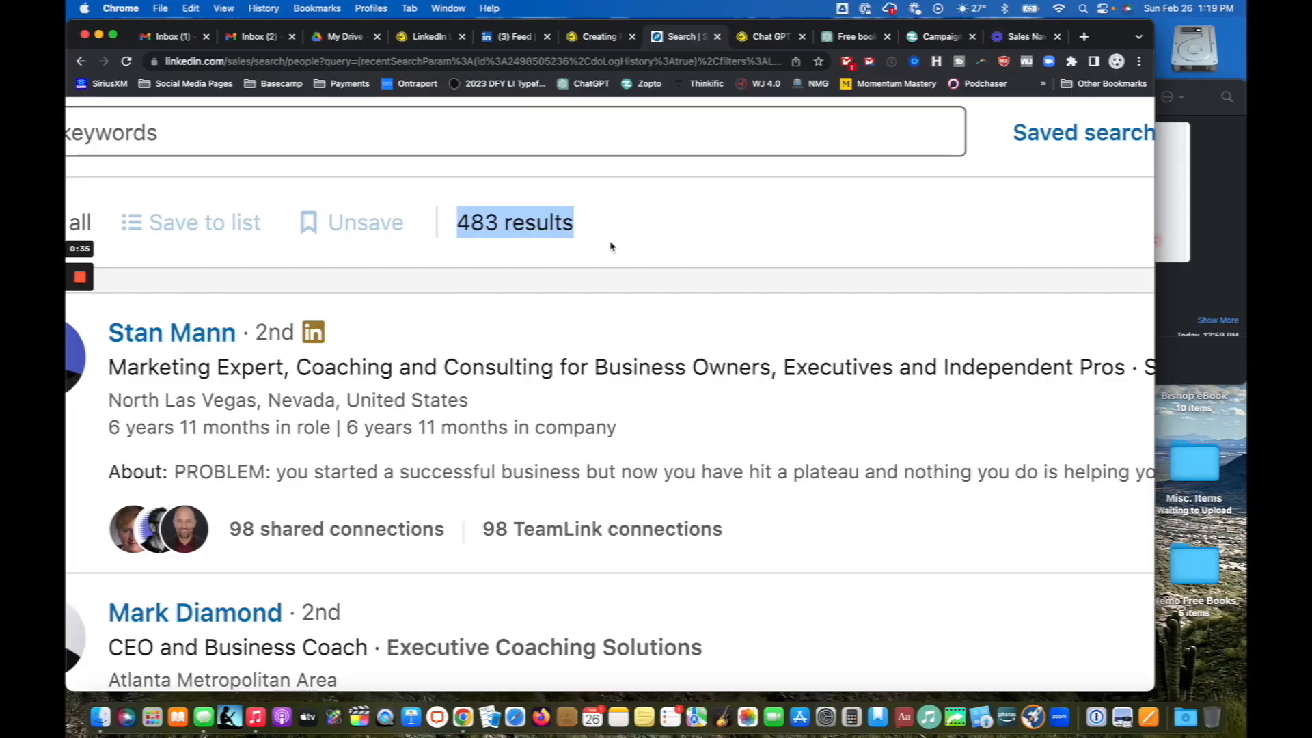
click(360, 155)
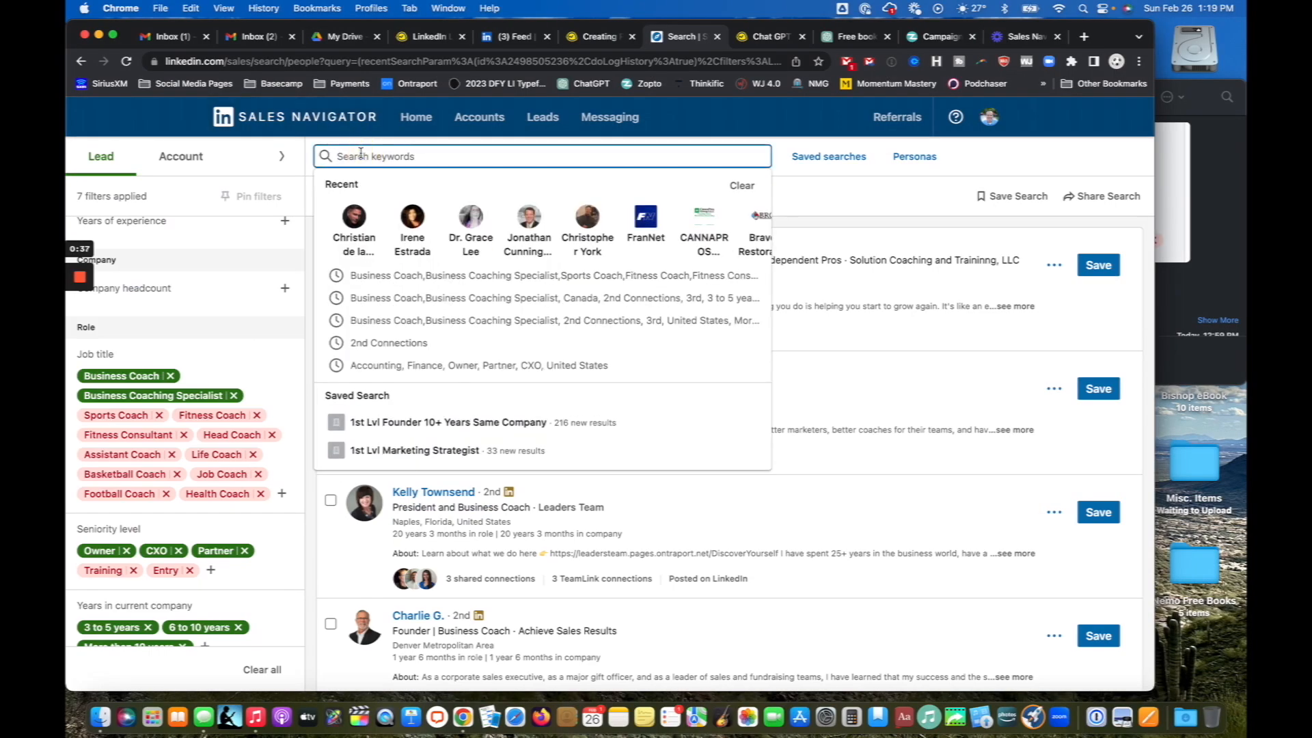
scroll(361, 153, up, 5)
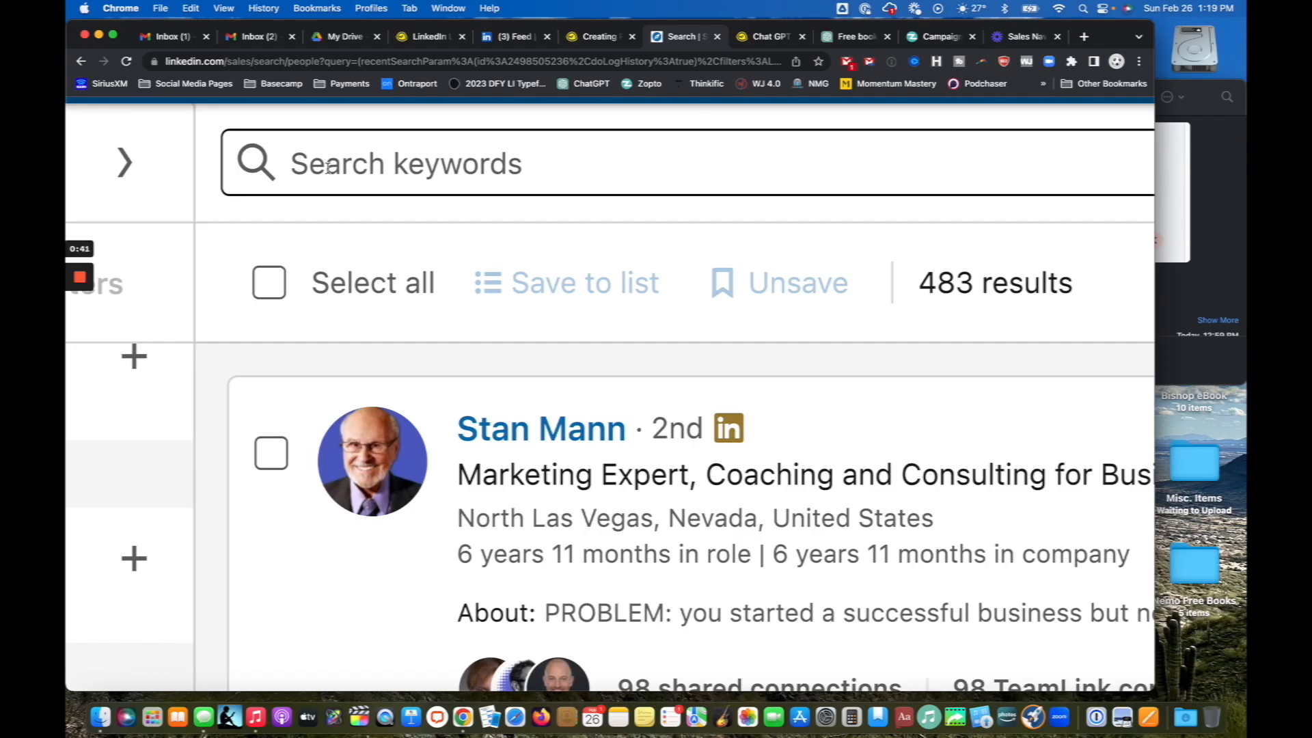
click(329, 167)
click(209, 147)
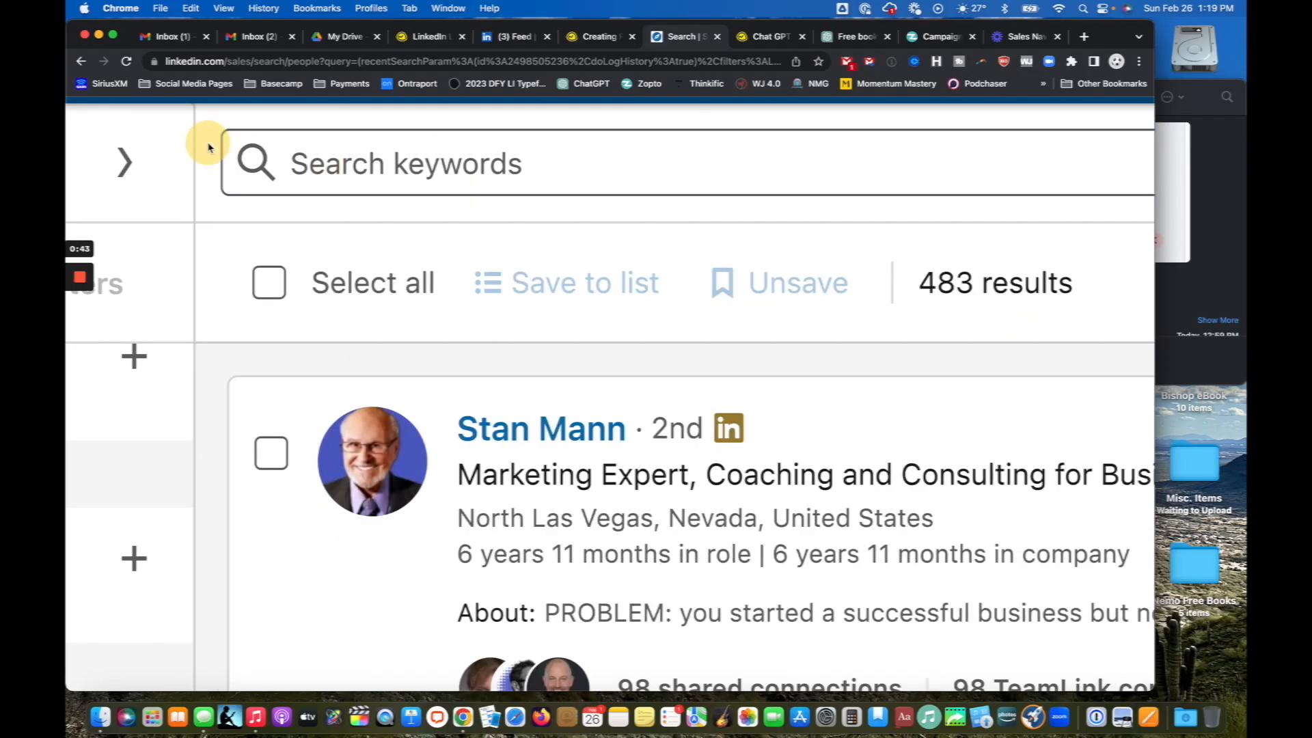
click(389, 165)
text(NOT )
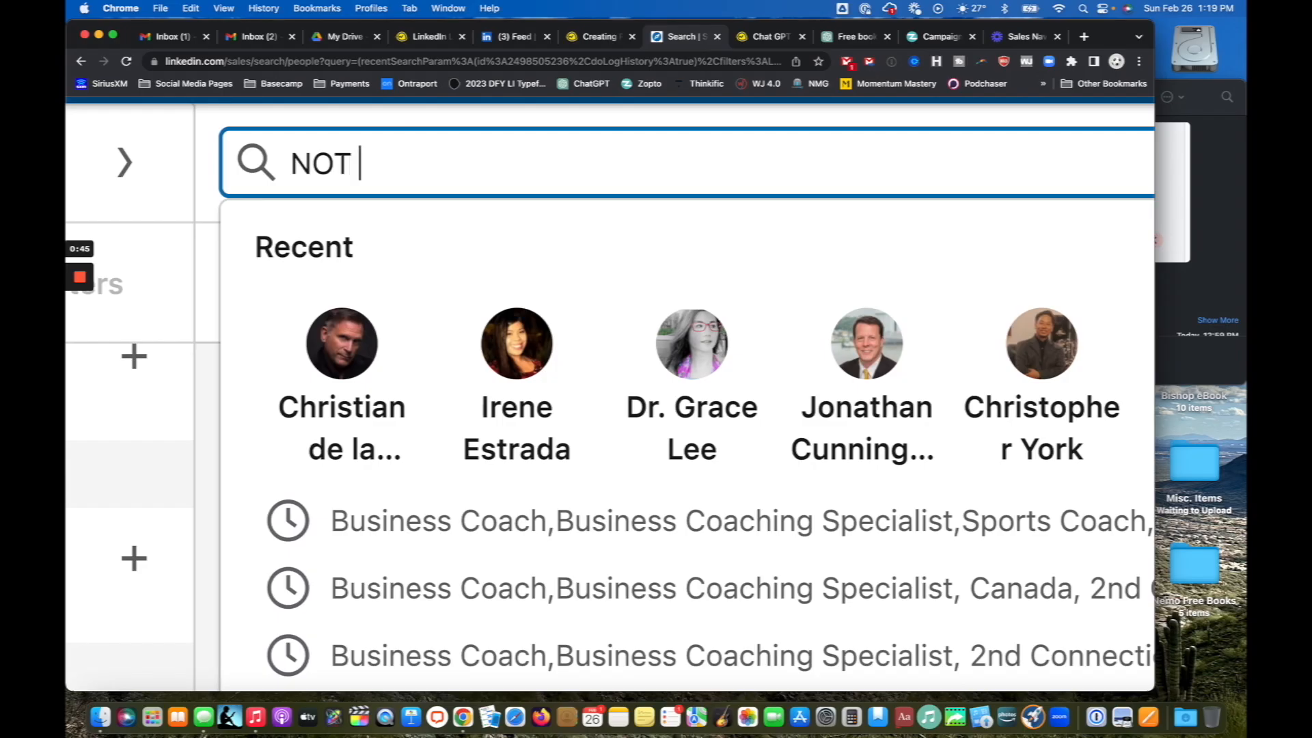
text(")
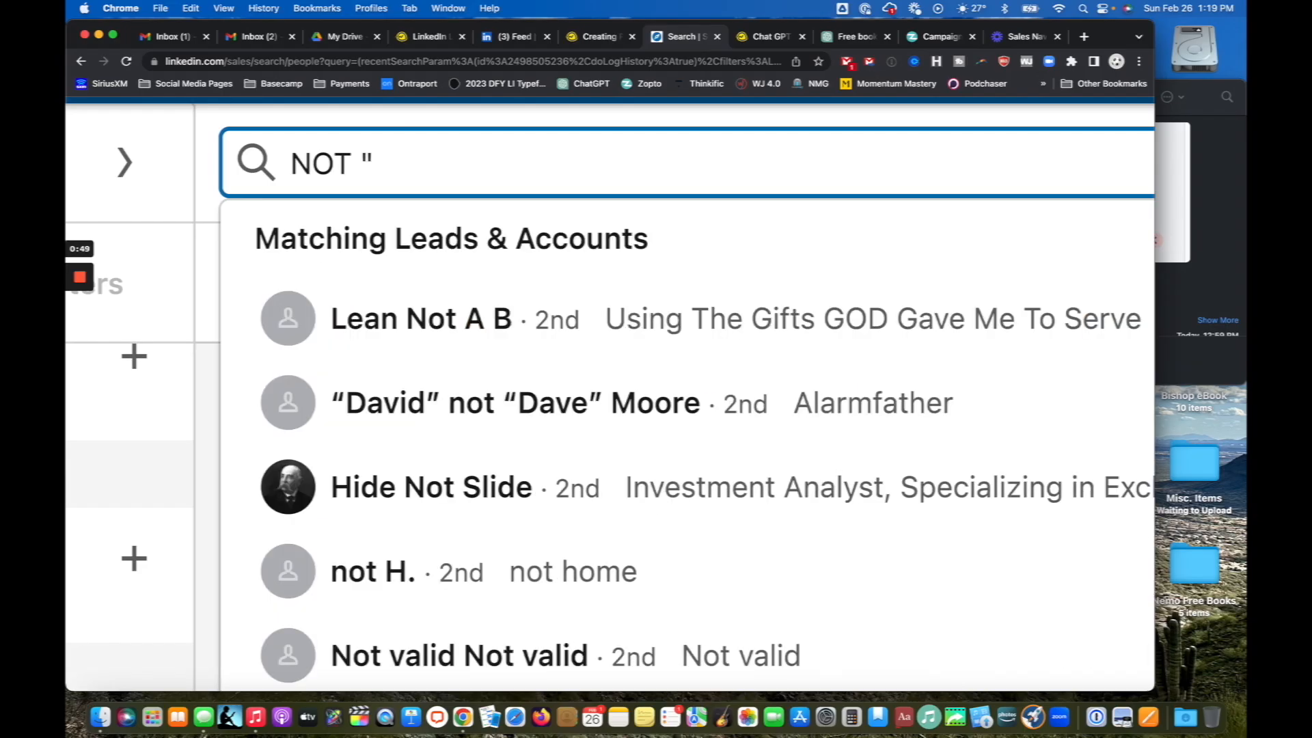
text(Sports" )
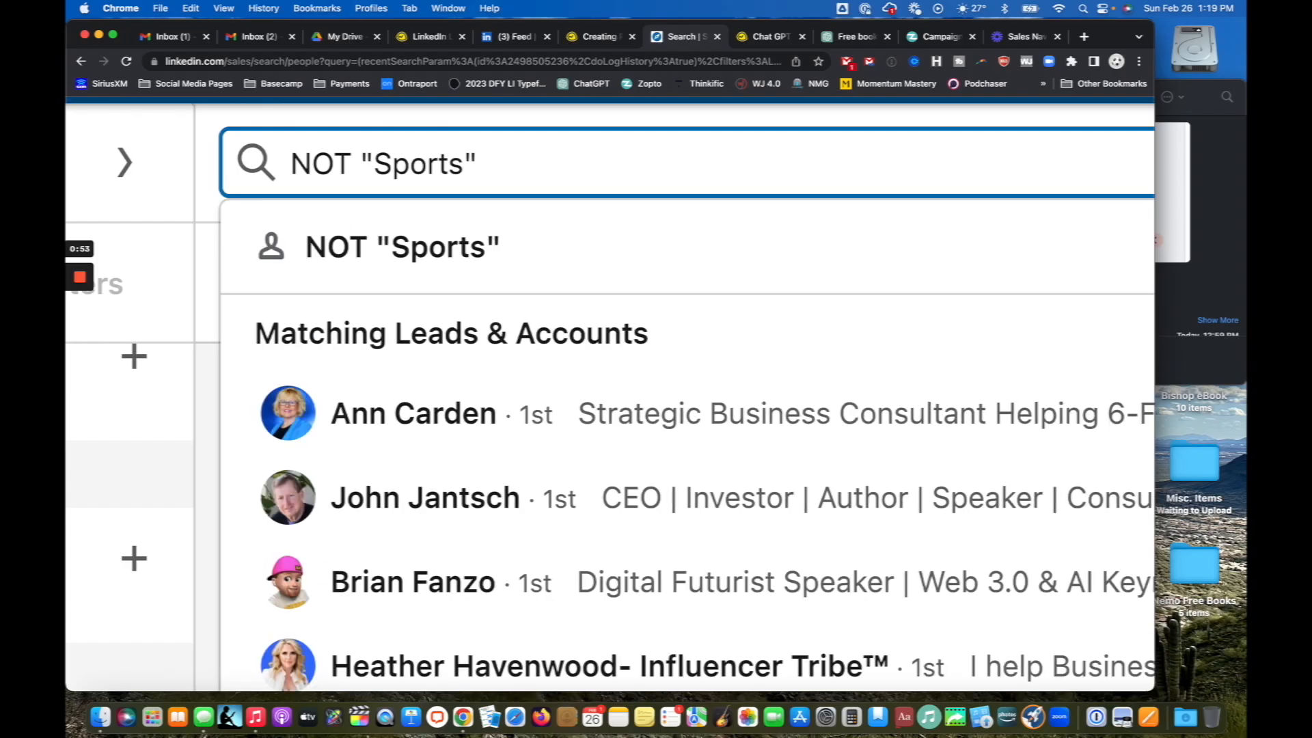
text(OR "Fitness)
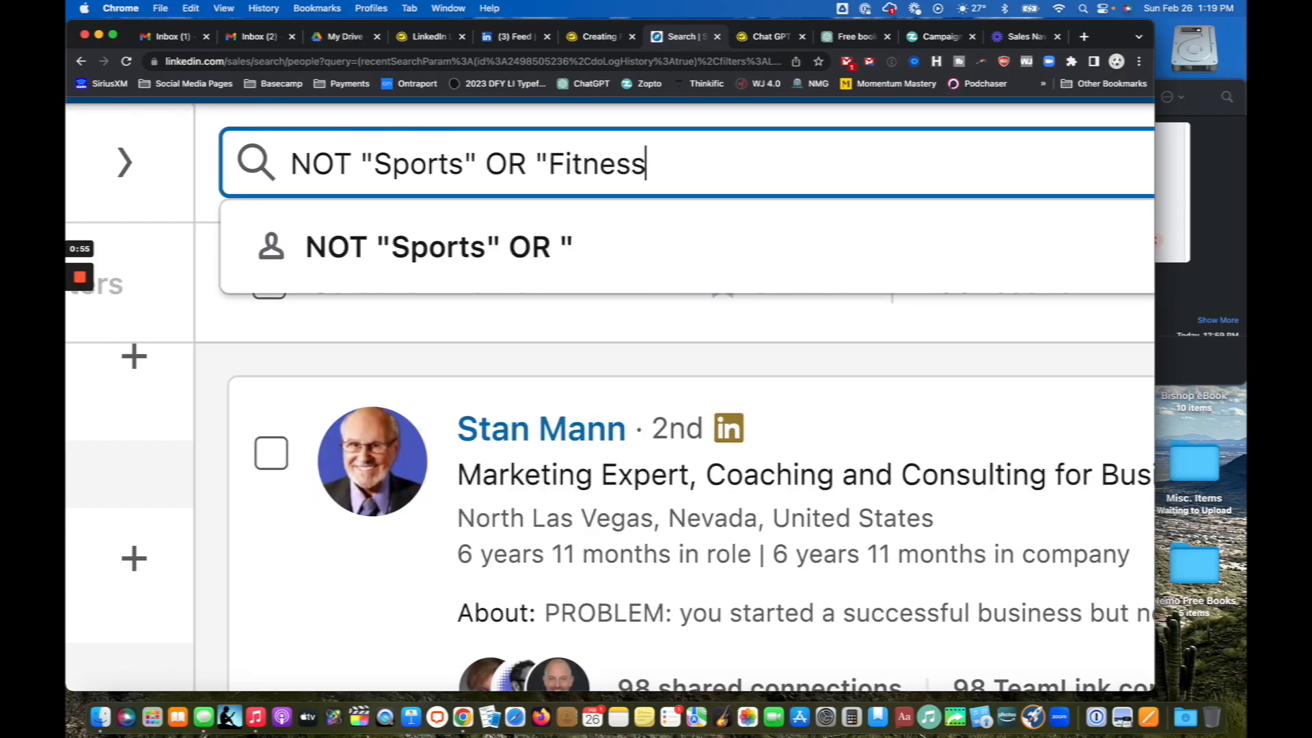
text(" OR "Health")
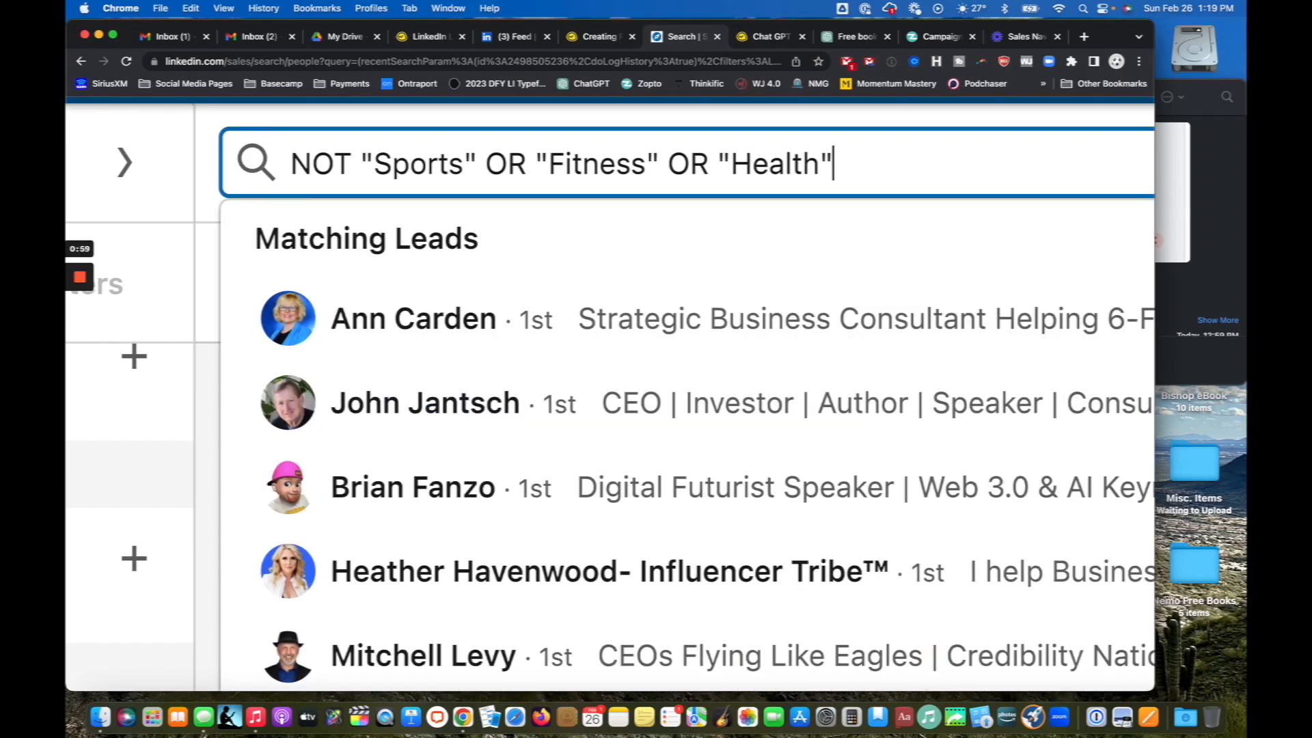
key(Return)
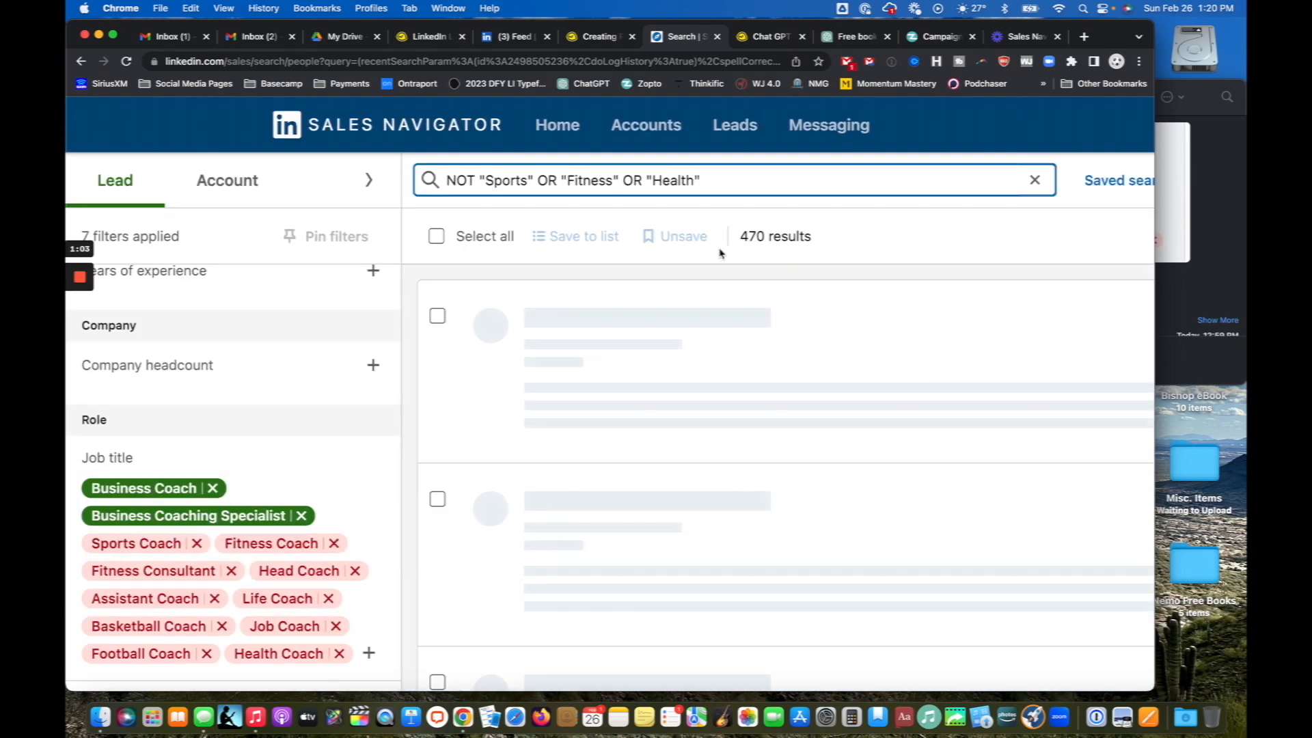
Step: Examine the result count and each part of the Boolean keyword expression for the business coach search
scroll(797, 253, up, 5)
mouse_move(852, 219)
mouse_down()
mouse_move(668, 217)
mouse_move(863, 216)
mouse_up()
scroll(864, 222, down, 5)
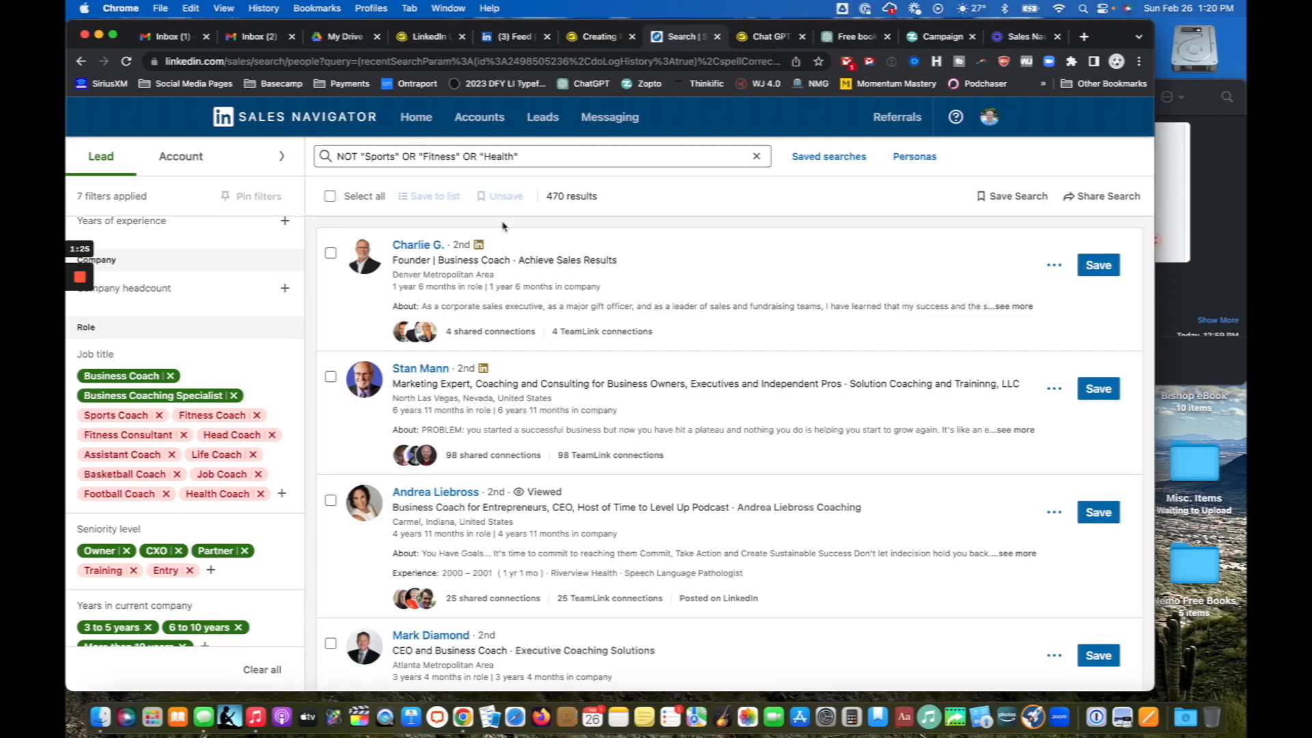
scroll(503, 225, up, 5)
scroll(503, 226, down, 5)
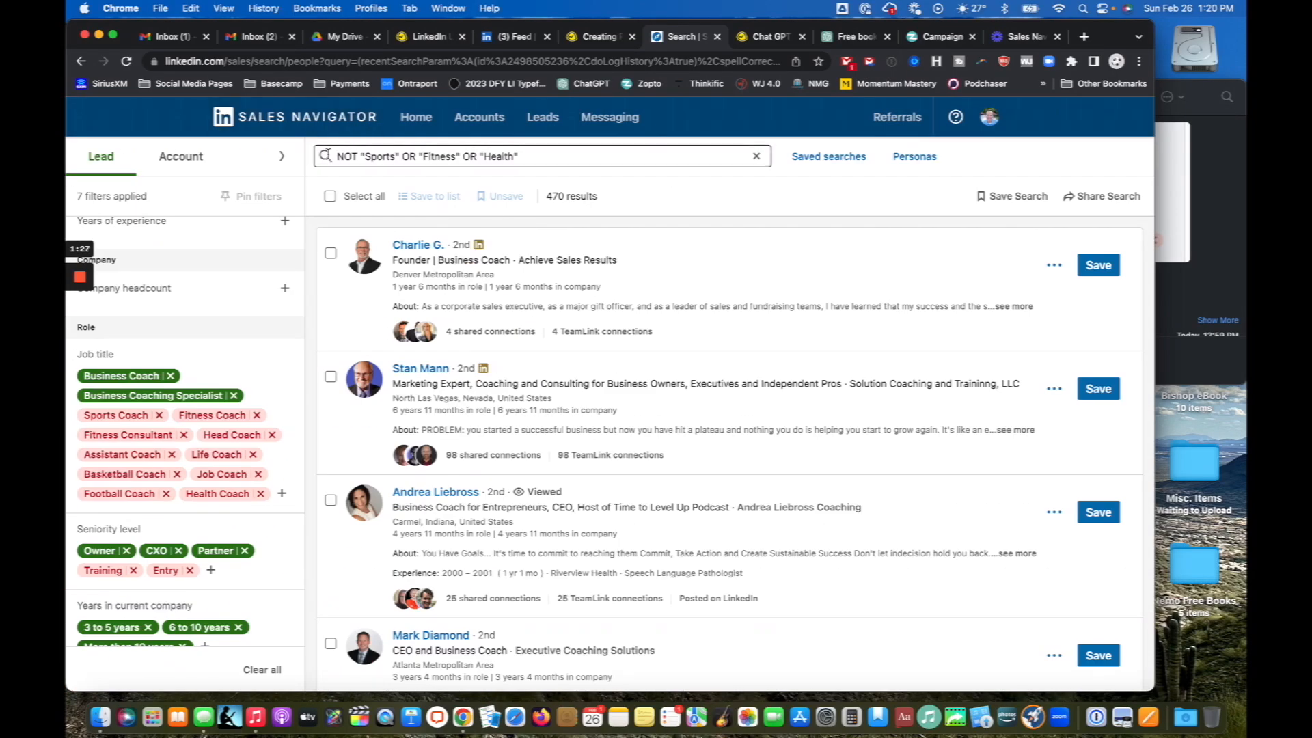
scroll(325, 154, up, 5)
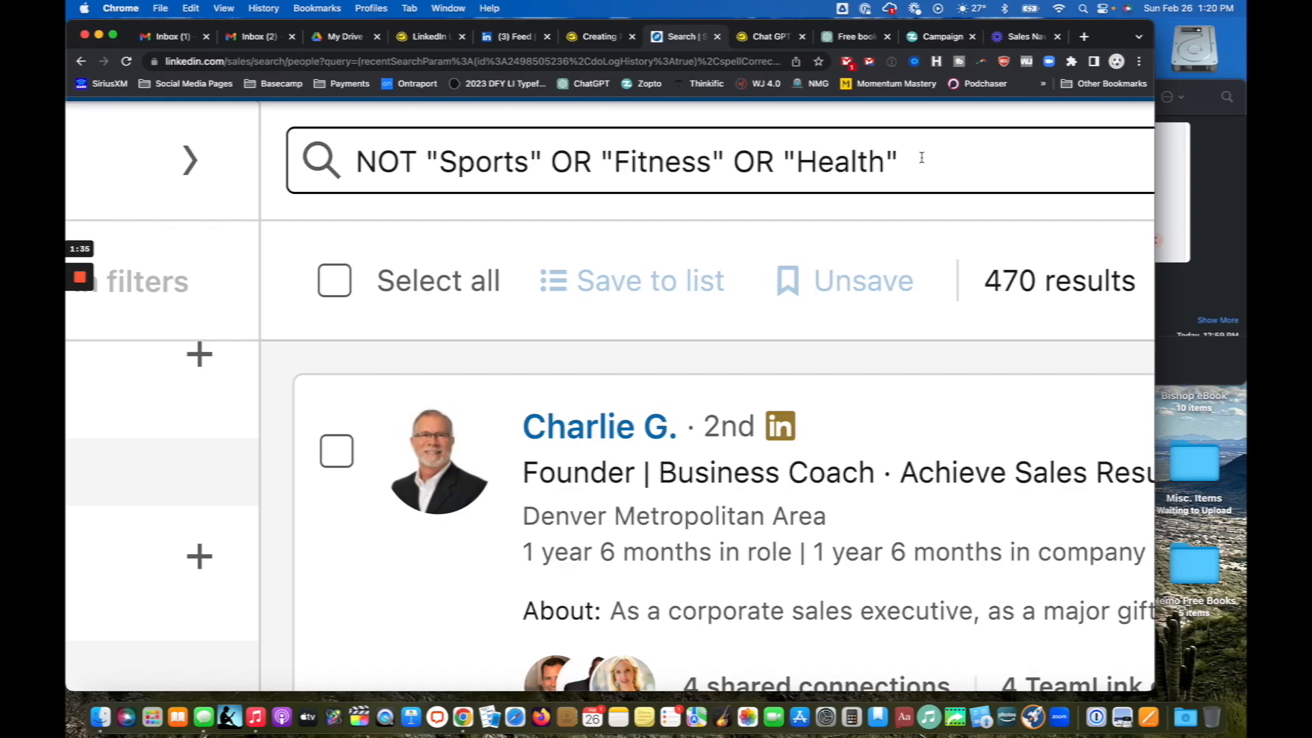
scroll(922, 158, down, 5)
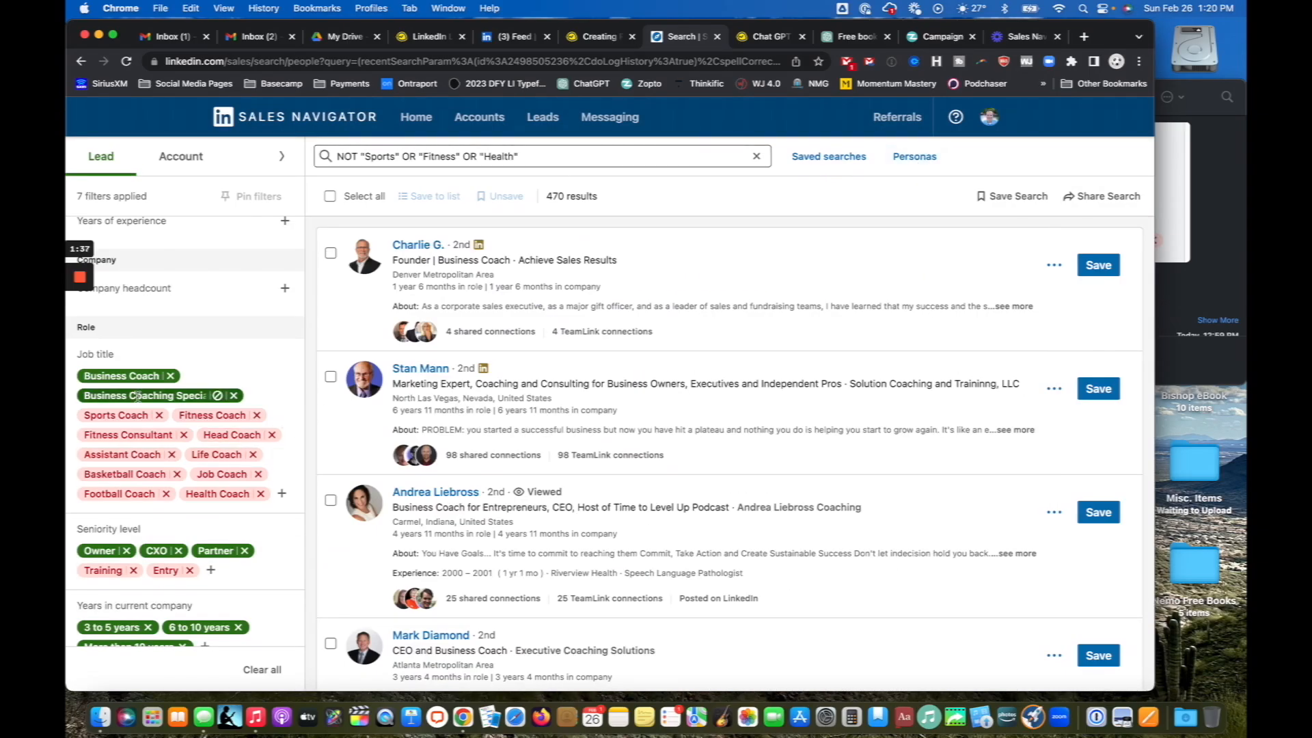
Step: Compare the included and excluded job titles in the filter with the terms excluded in the keyword search
scroll(137, 397, up, 5)
scroll(138, 396, up, 3)
scroll(139, 400, left, 1)
scroll(139, 401, down, 2)
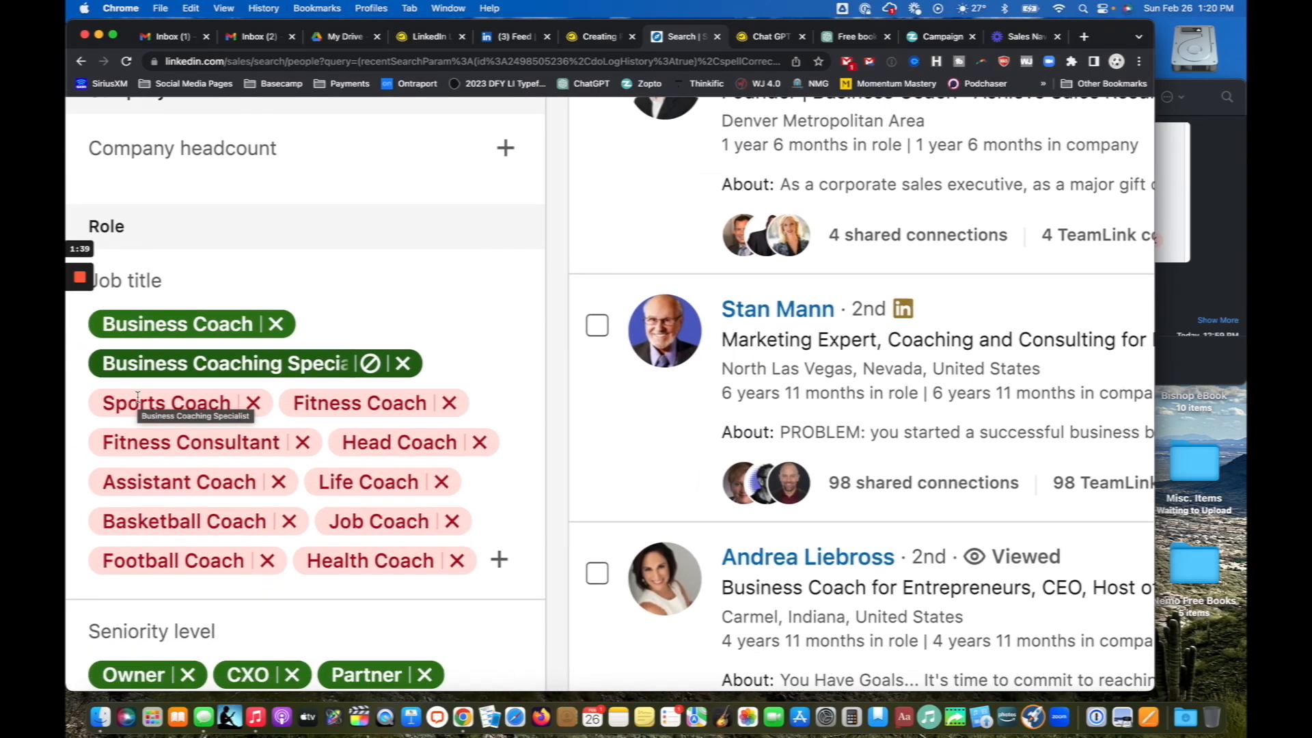
scroll(138, 402, down, 5)
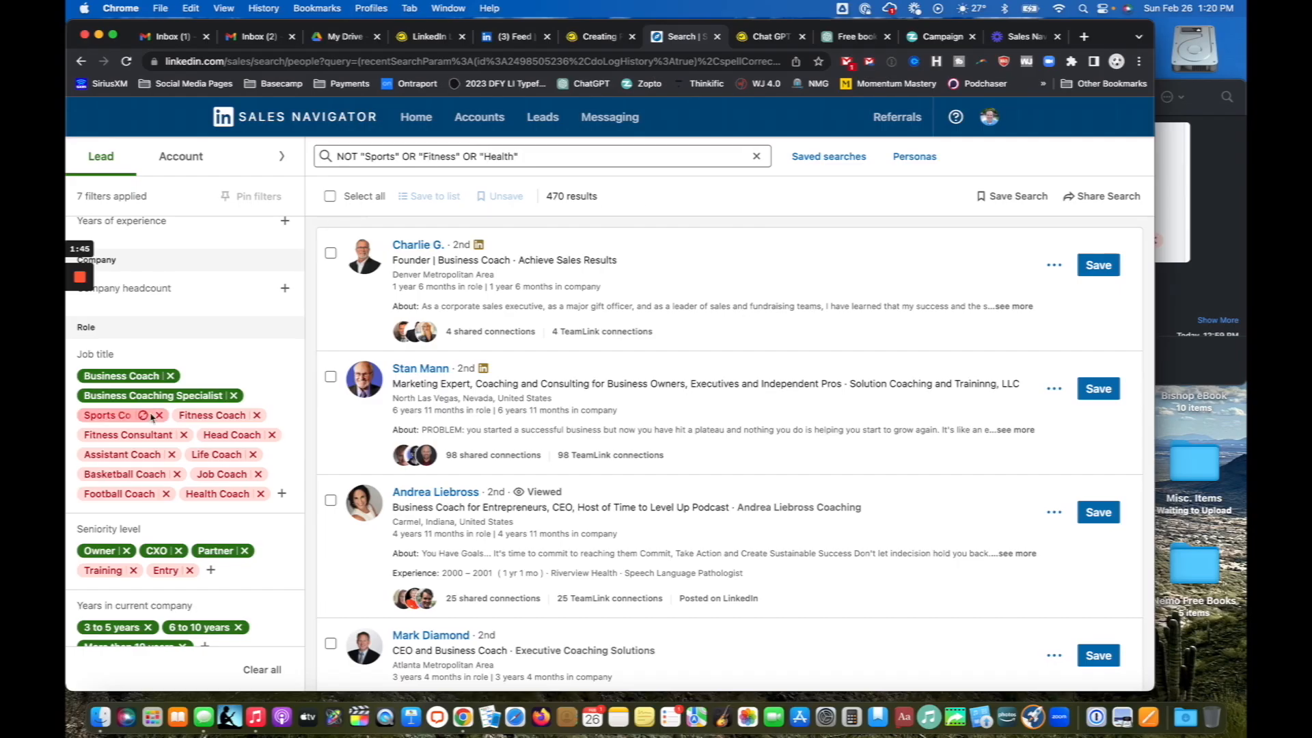
scroll(77, 478, up, 5)
scroll(77, 478, down, 5)
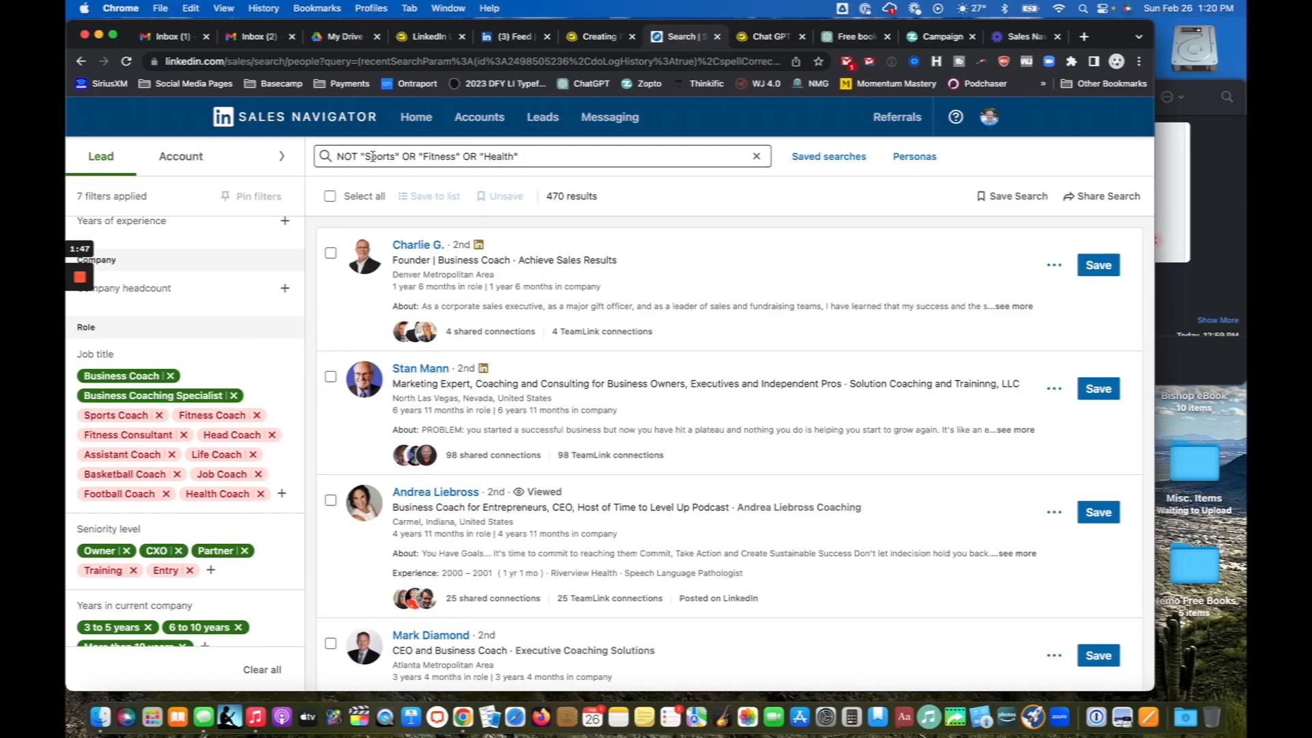
scroll(372, 157, up, 5)
scroll(372, 157, down, 5)
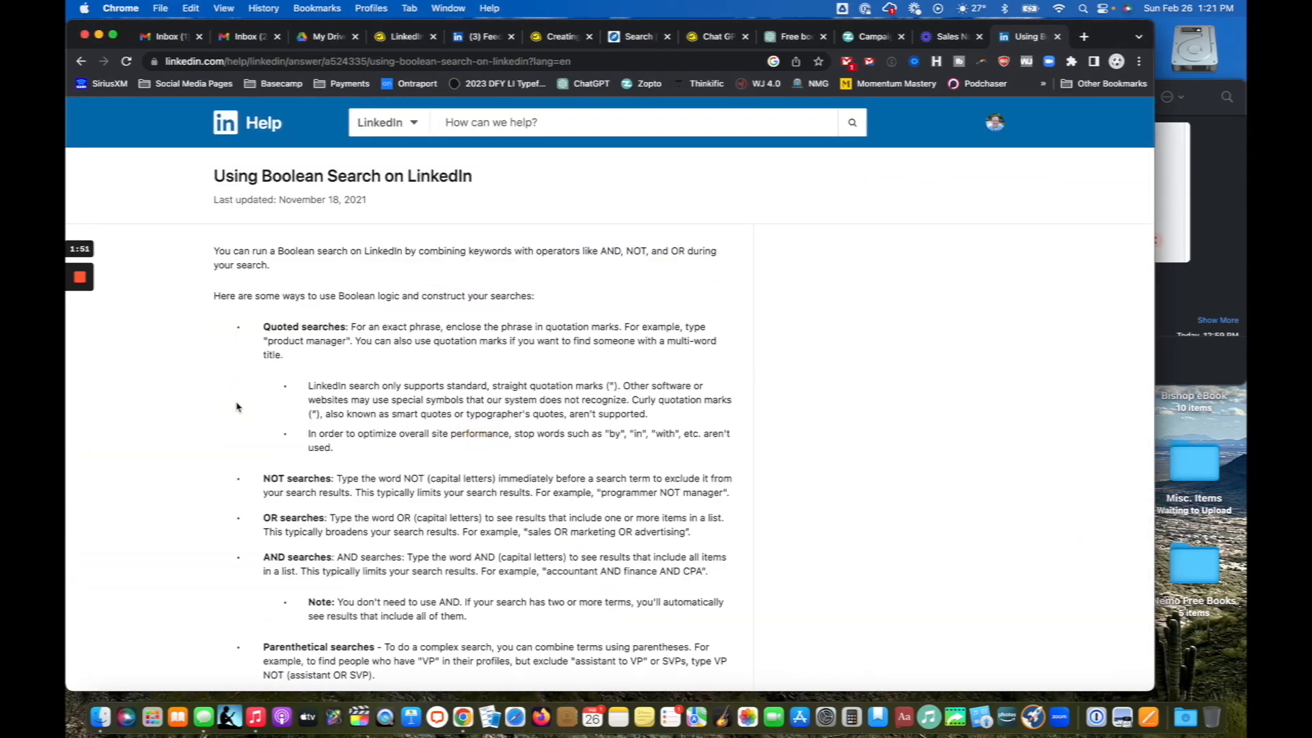
Step: Read the introduction of the help article Using Boolean Search on LinkedIn, highlighting the operators AND, NOT and OR
scroll(211, 172, up, 5)
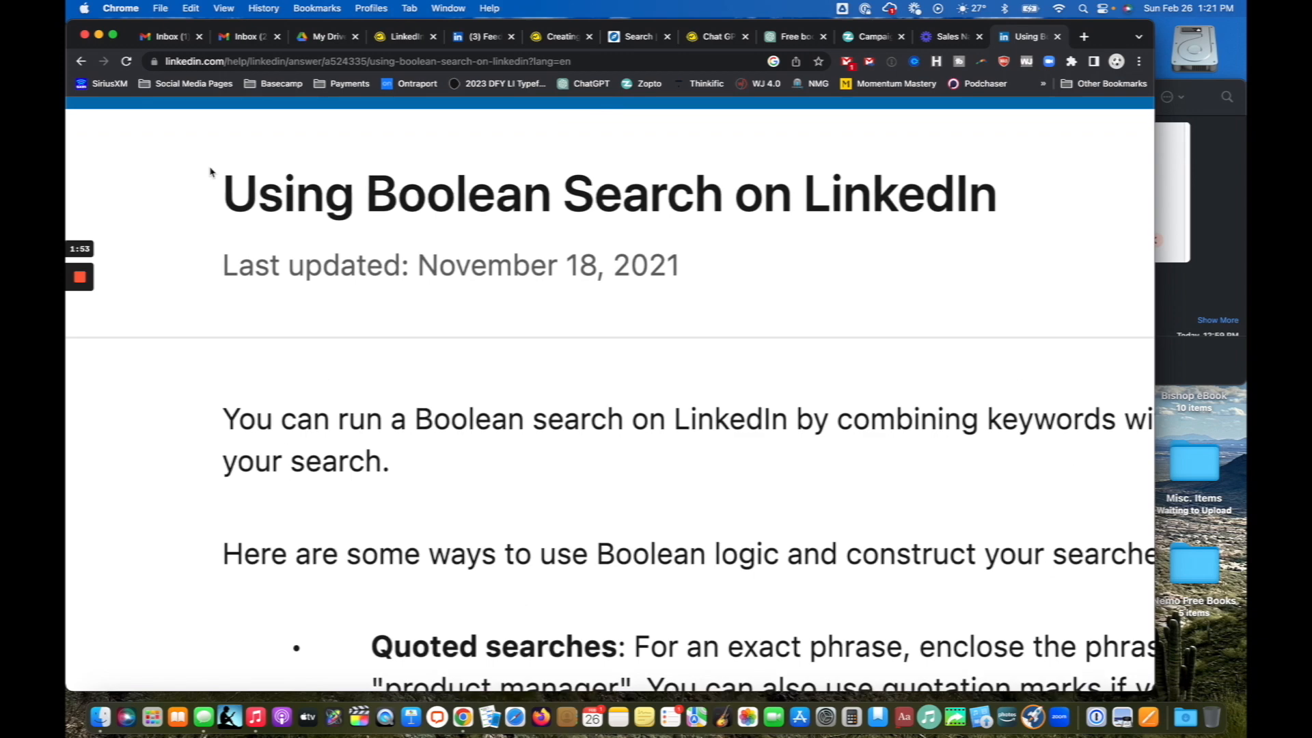
scroll(210, 172, down, 4)
scroll(210, 172, down, 2)
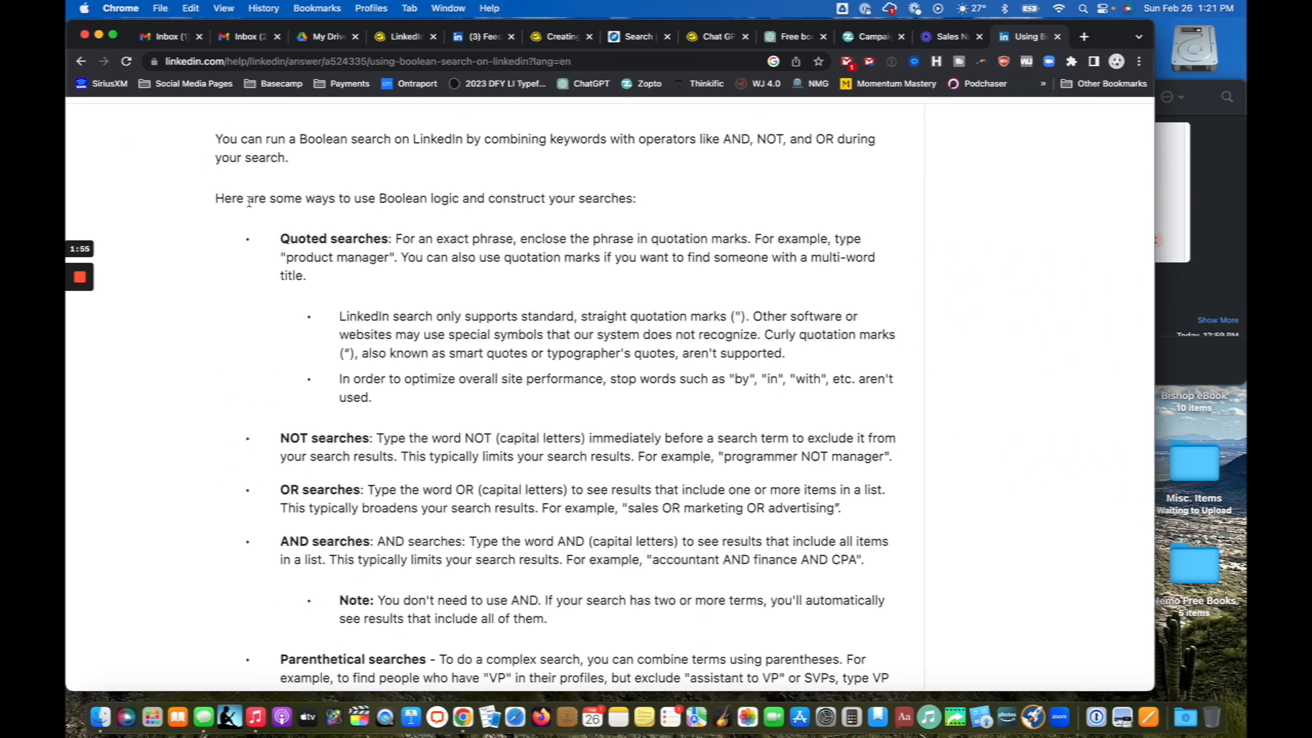
scroll(301, 153, up, 3)
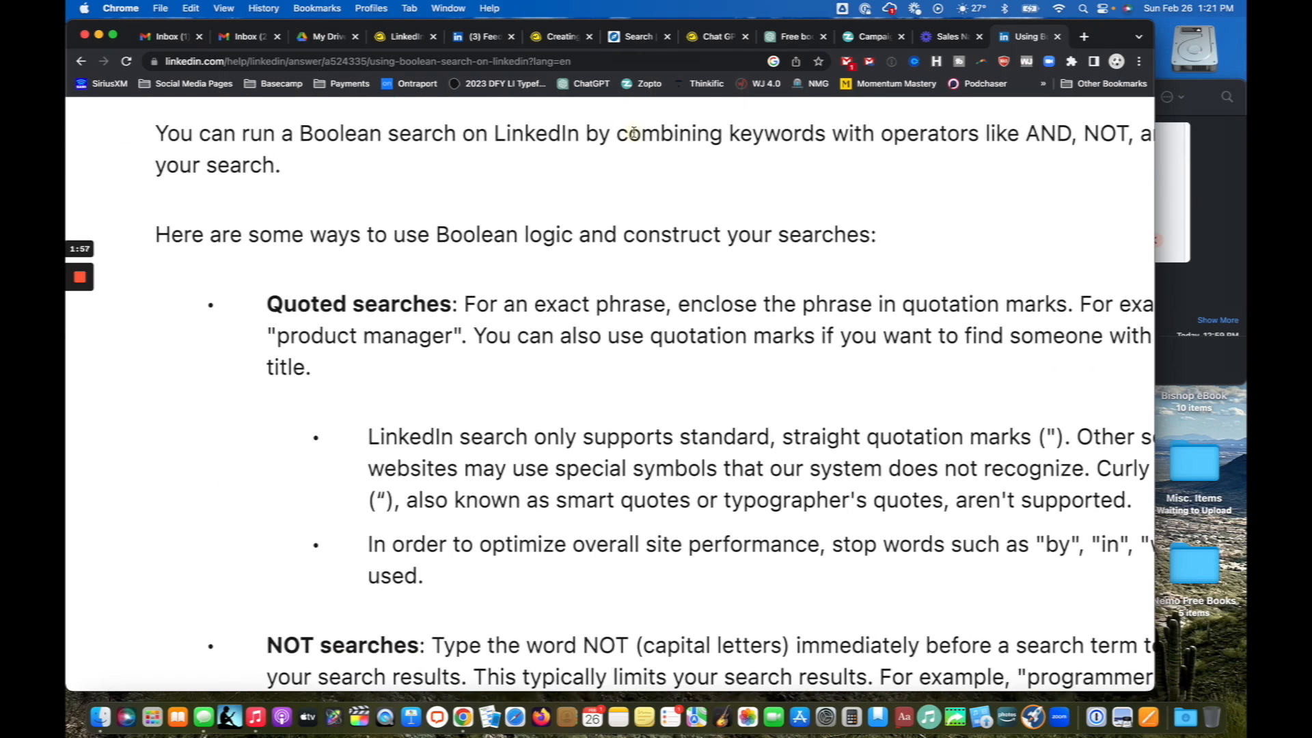
drag(634, 134, 925, 161)
click(892, 158)
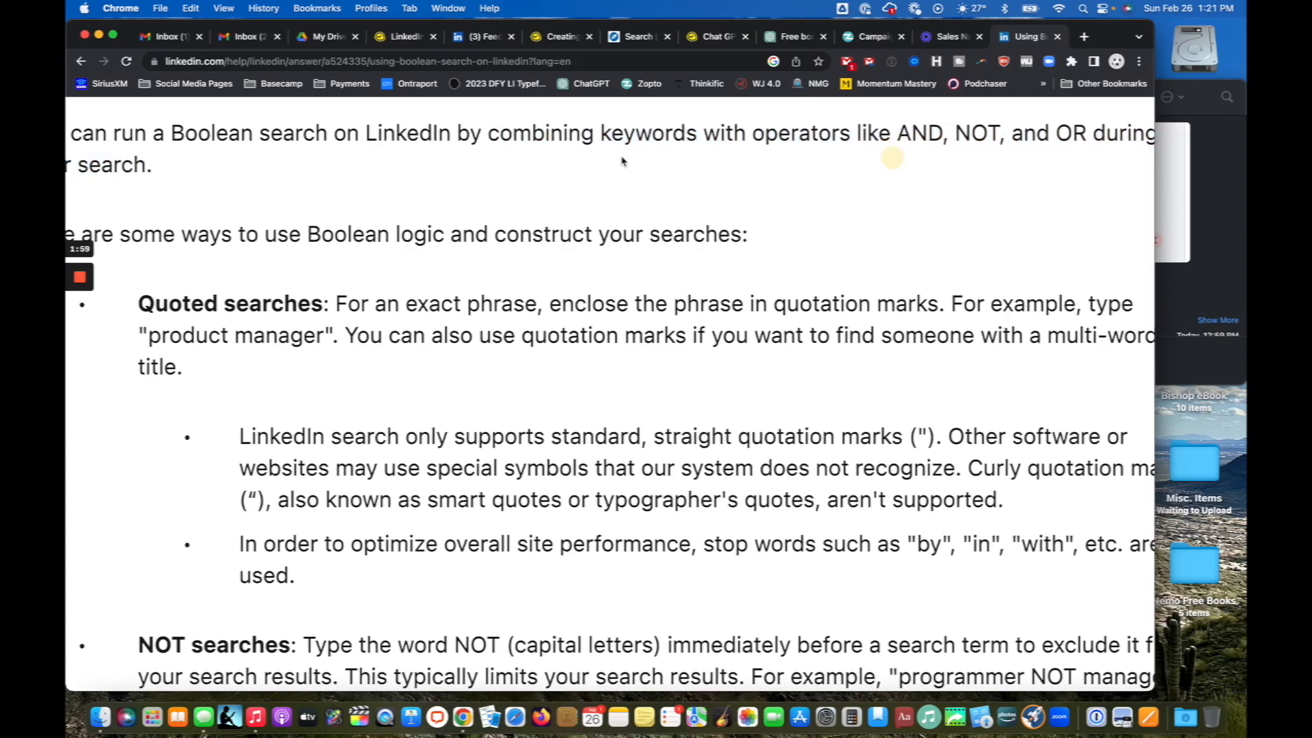
drag(593, 135, 733, 132)
scroll(725, 135, right, 3)
click(765, 135)
click(784, 134)
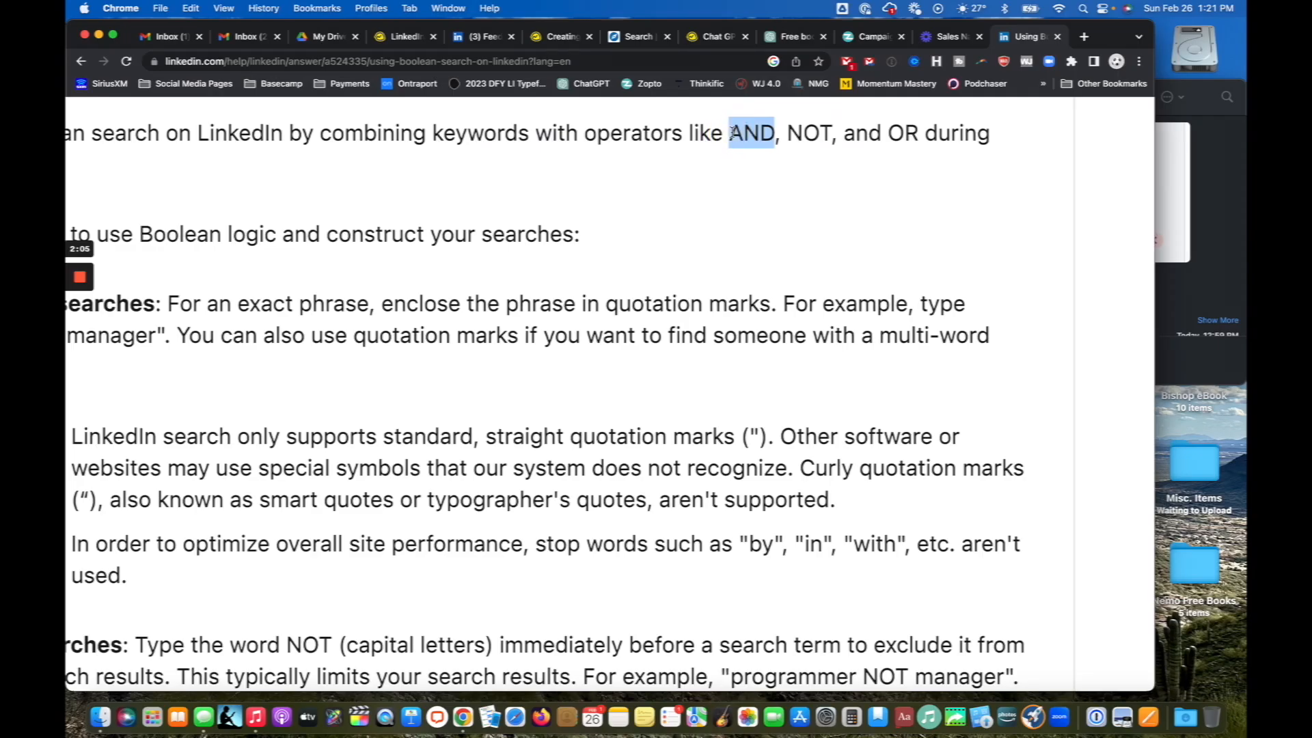
click(813, 137)
scroll(777, 185, left, 4)
scroll(778, 185, down, 4)
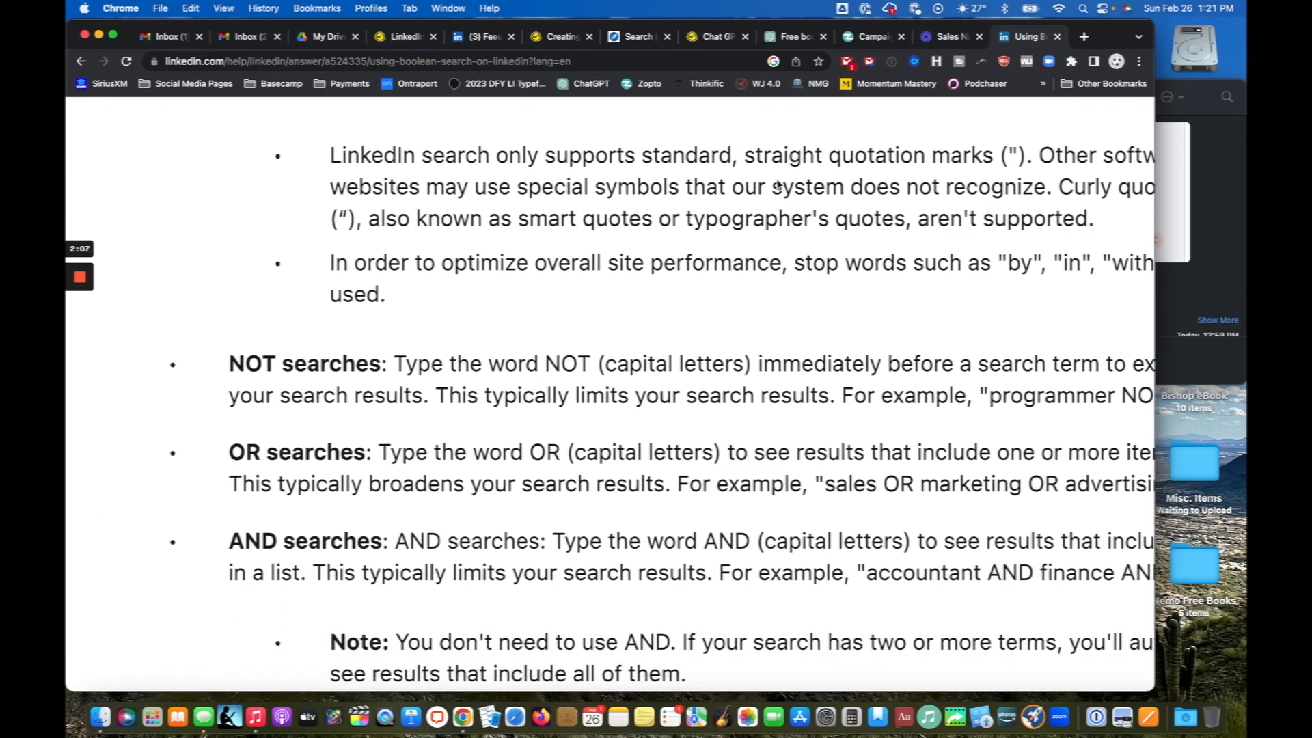
Step: Read the help article's explanation of NOT searches, highlighting the "programmer NOT manager" example
scroll(778, 185, down, 4)
triple_click(286, 215)
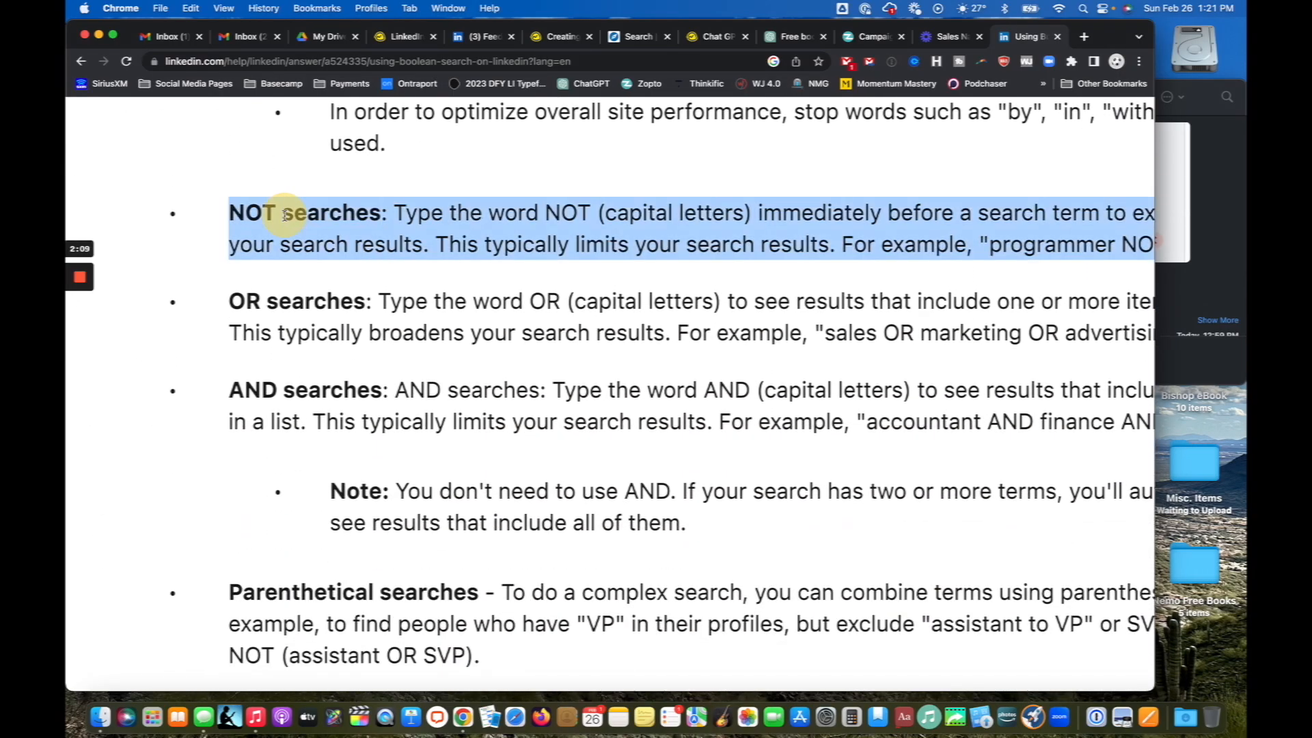
scroll(286, 214, right, 2)
click(285, 214)
drag(326, 215, 972, 224)
click(710, 215)
scroll(709, 215, right, 3)
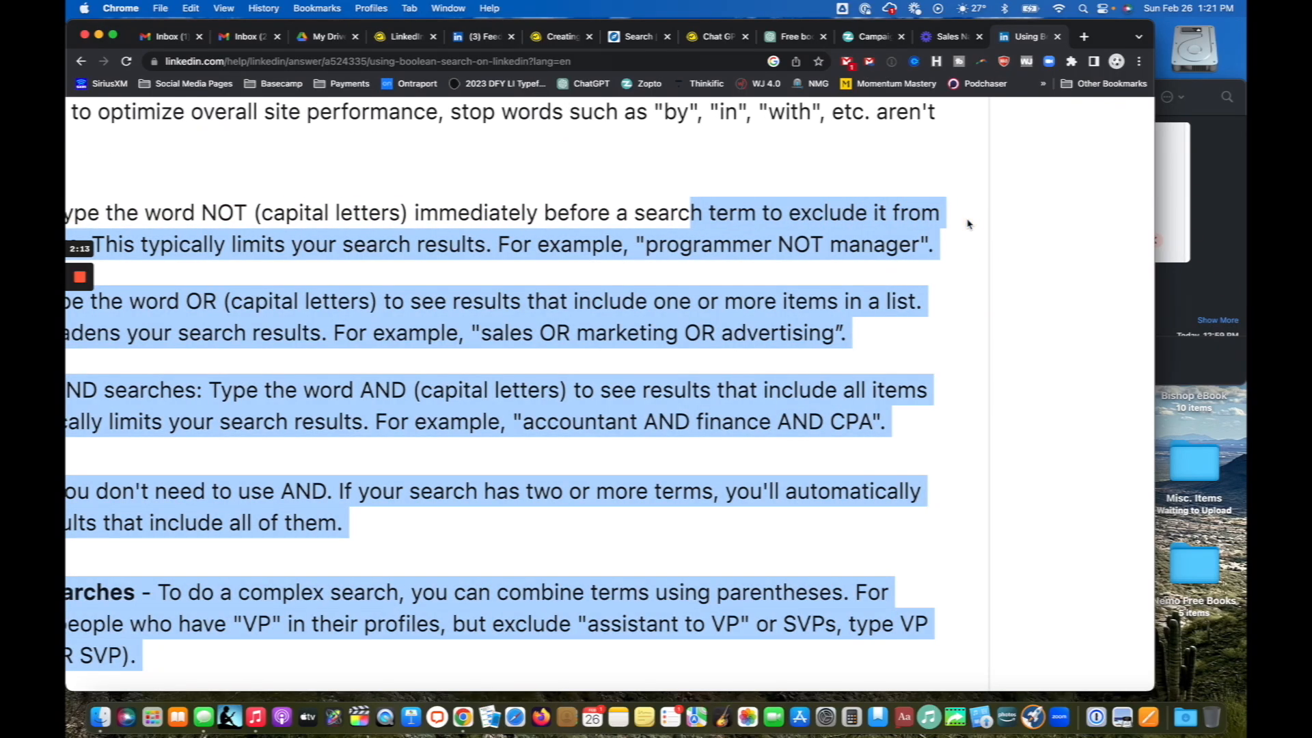
click(972, 225)
scroll(890, 236, left, 4)
drag(890, 237, 735, 233)
scroll(1049, 236, right, 2)
click(1049, 235)
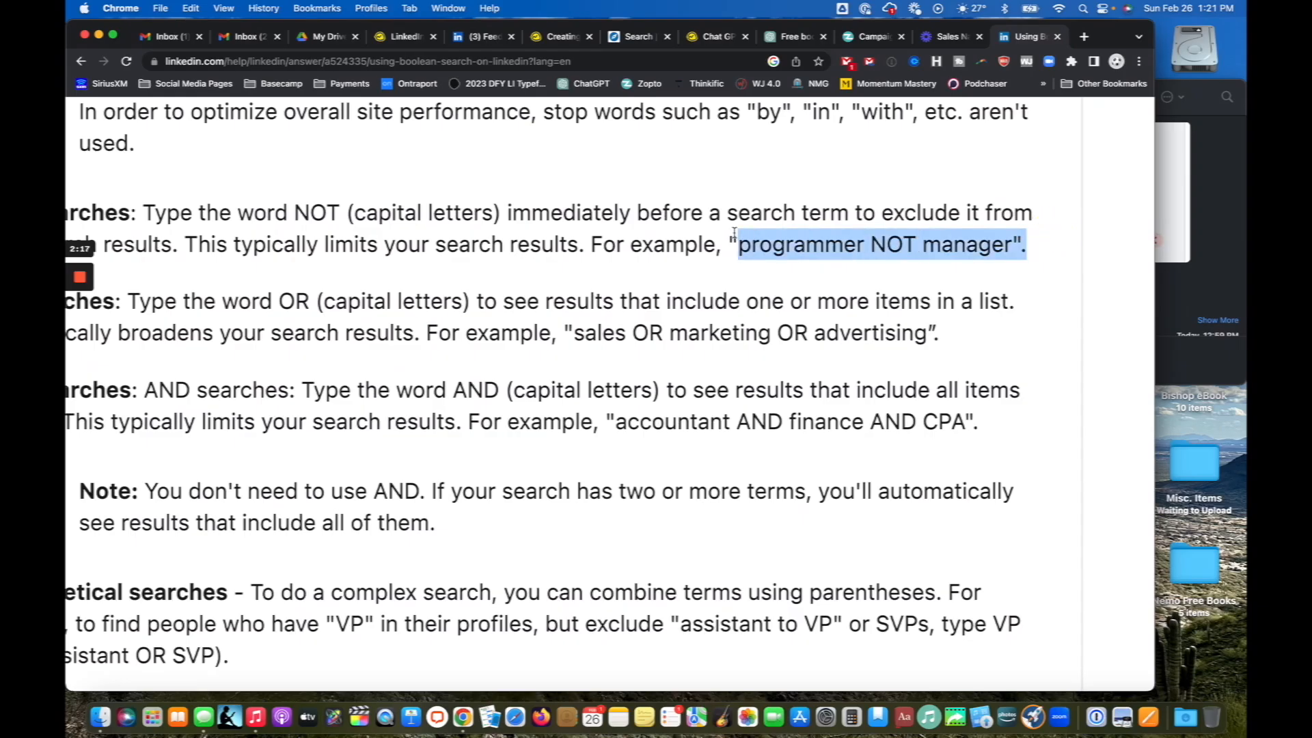
scroll(735, 233, left, 3)
scroll(735, 236, down, 1)
click(735, 243)
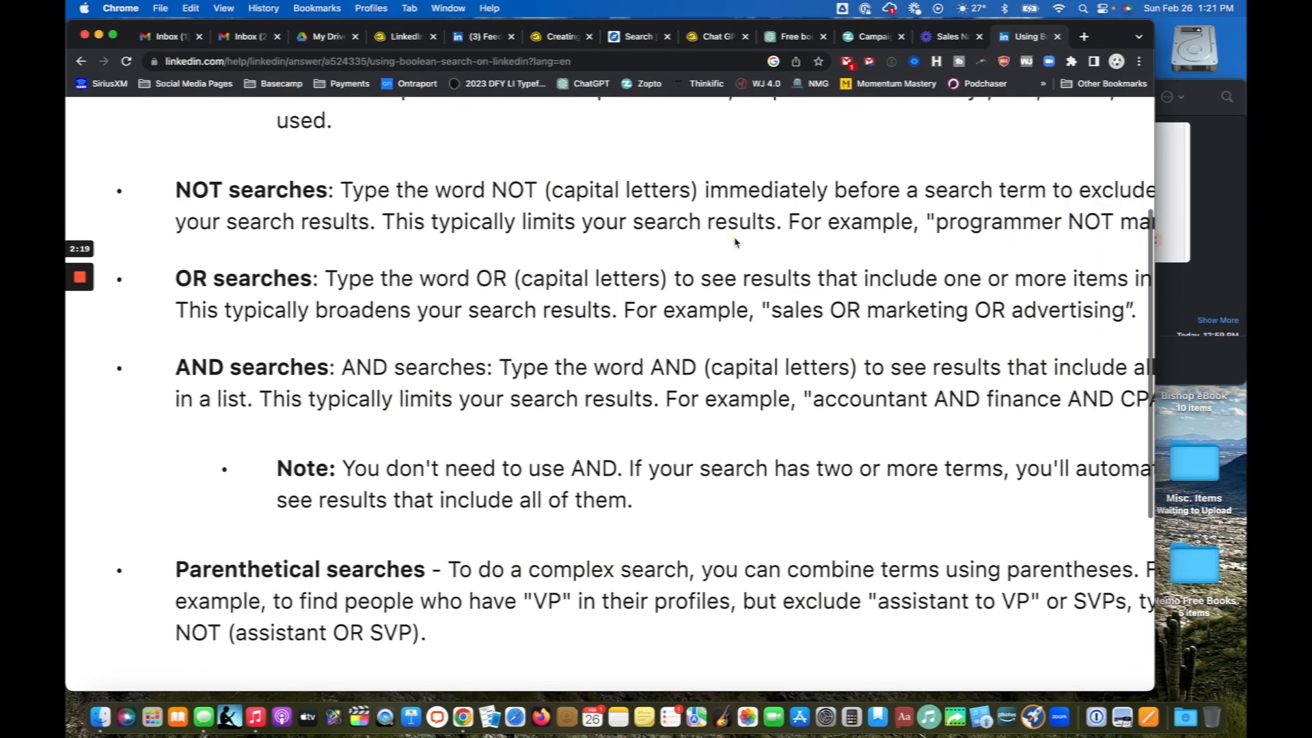
Step: Skim the whole Boolean search article, including the order of precedence and the important notes on operators
scroll(637, 405, down, 5)
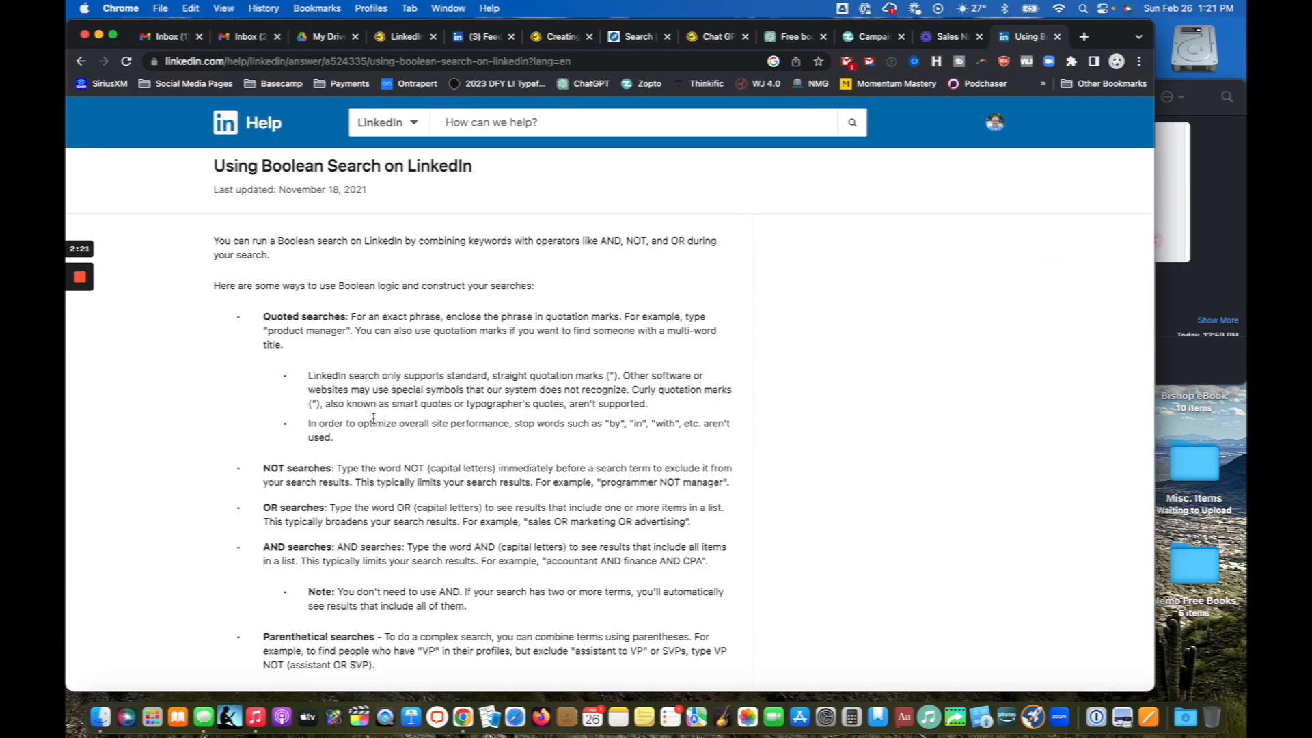
scroll(374, 418, up, 2)
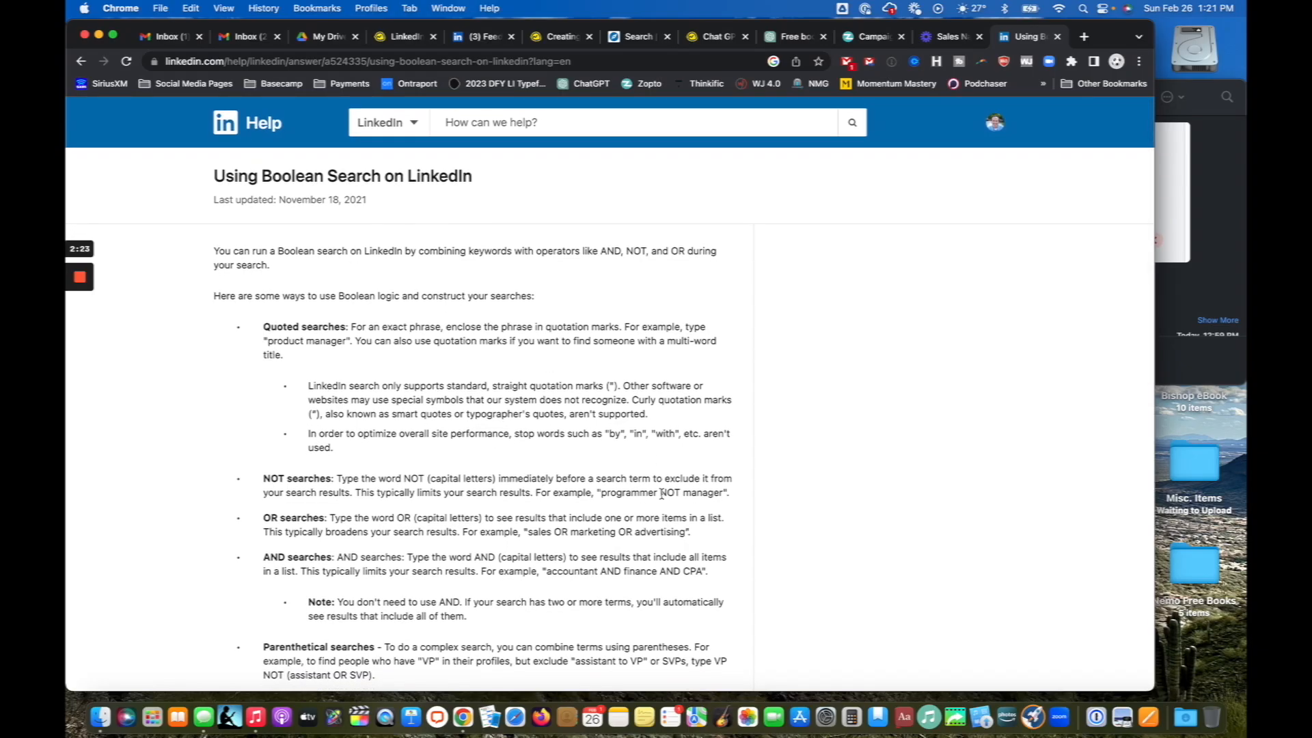
scroll(661, 493, down, 10)
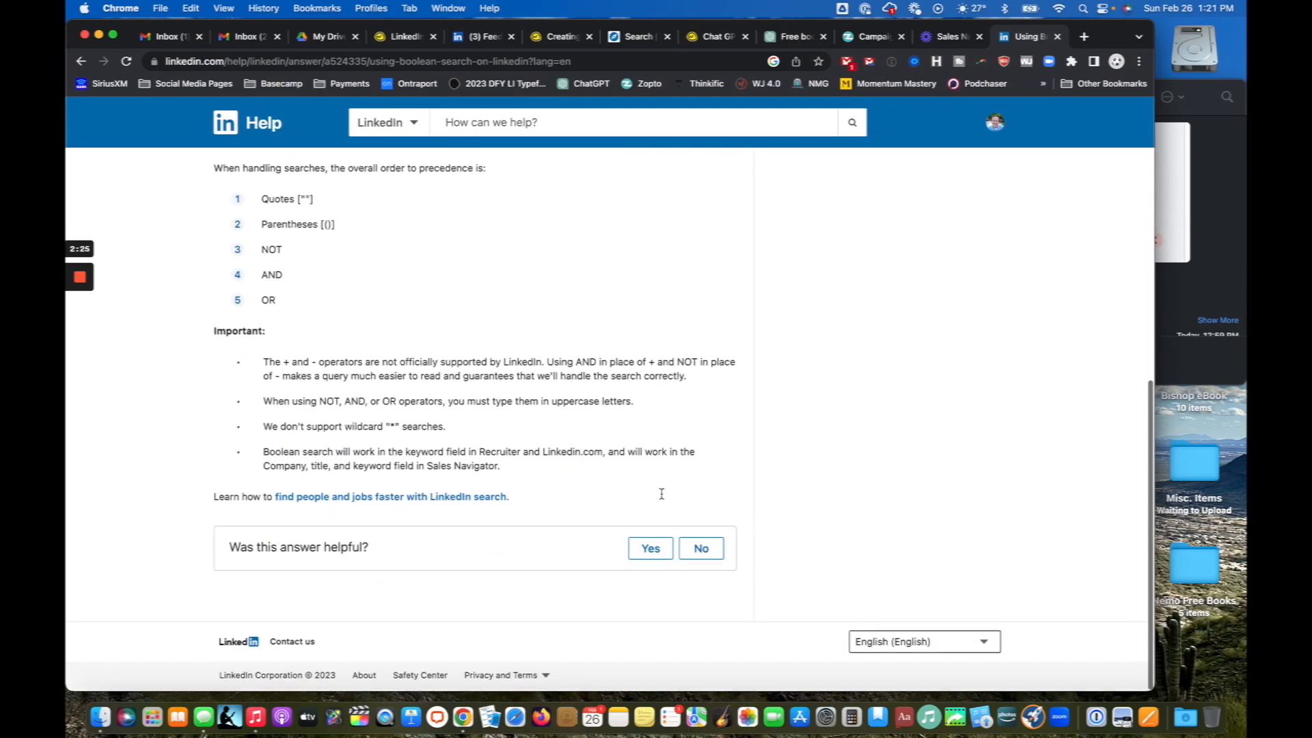
scroll(318, 445, up, 10)
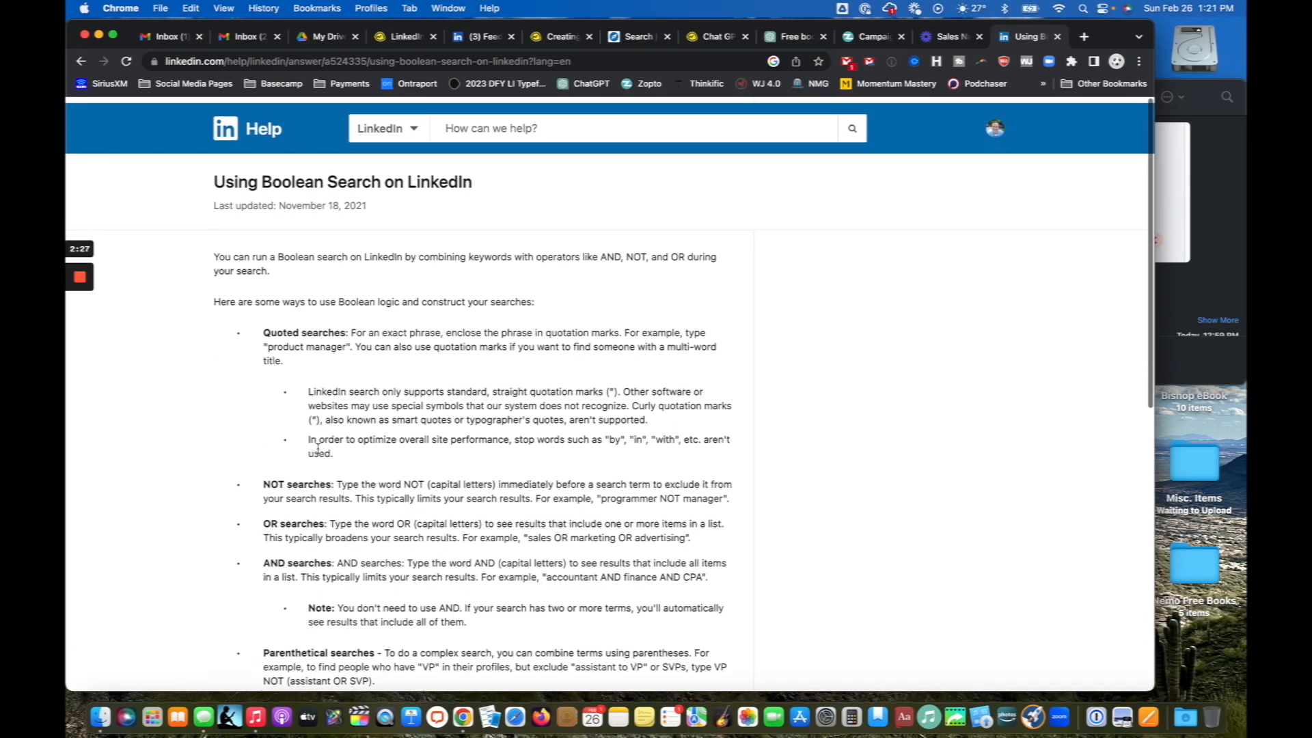